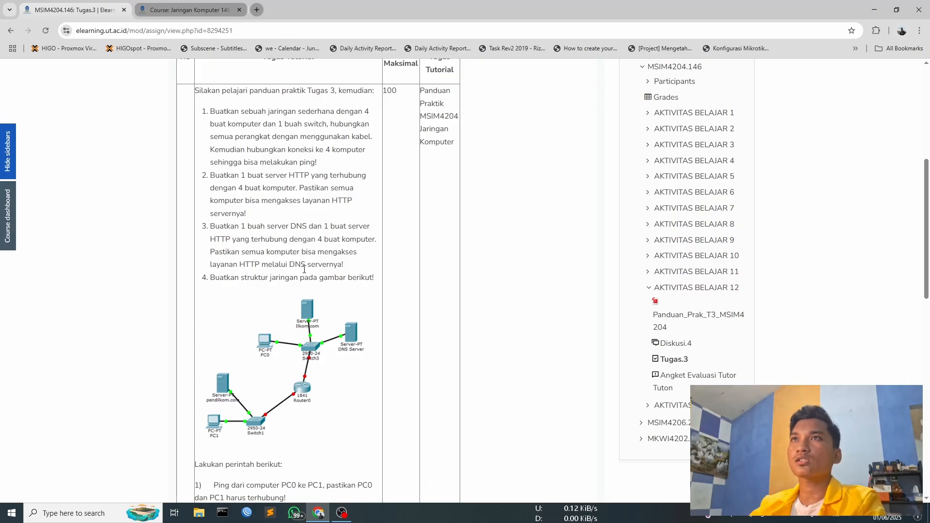
- Read through the Tugas 3 assignment, including its network diagram and the ping and web browser tasks
scroll(304, 269, down, 3)
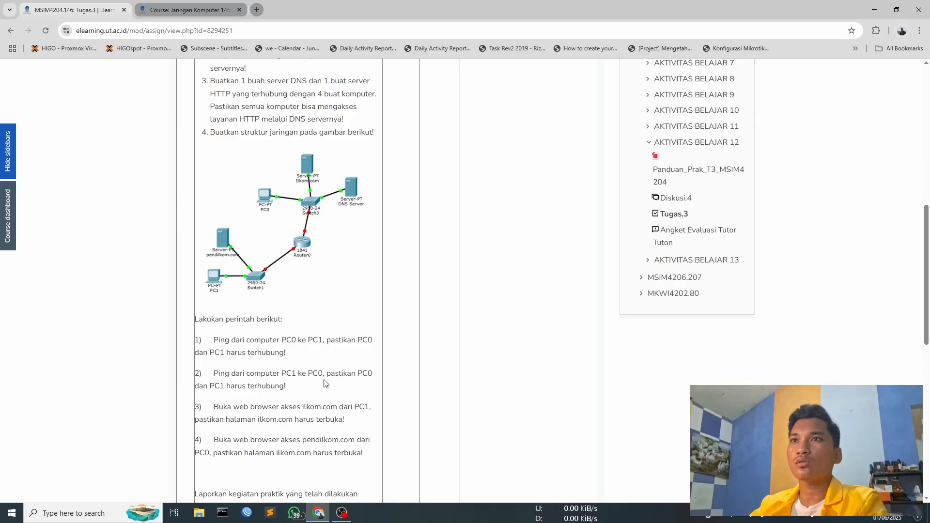
scroll(257, 383, down, 2)
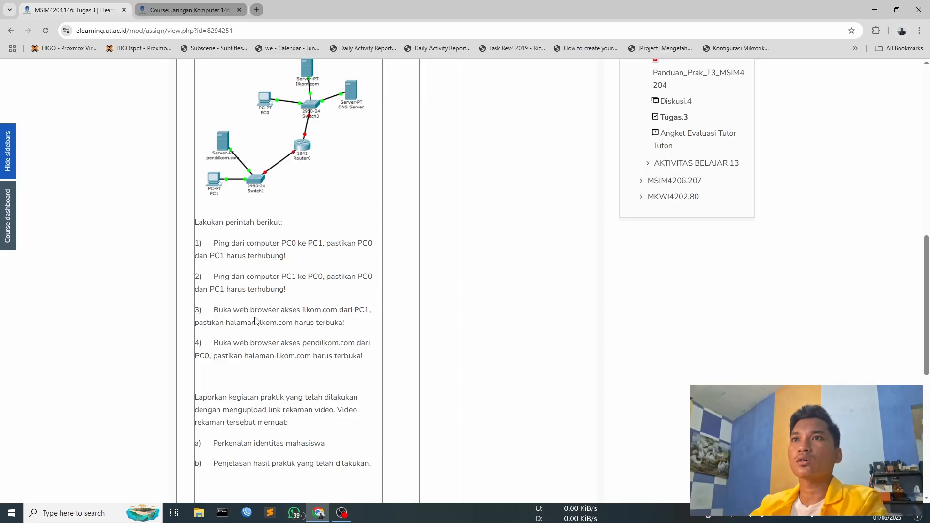
scroll(296, 354, up, 1)
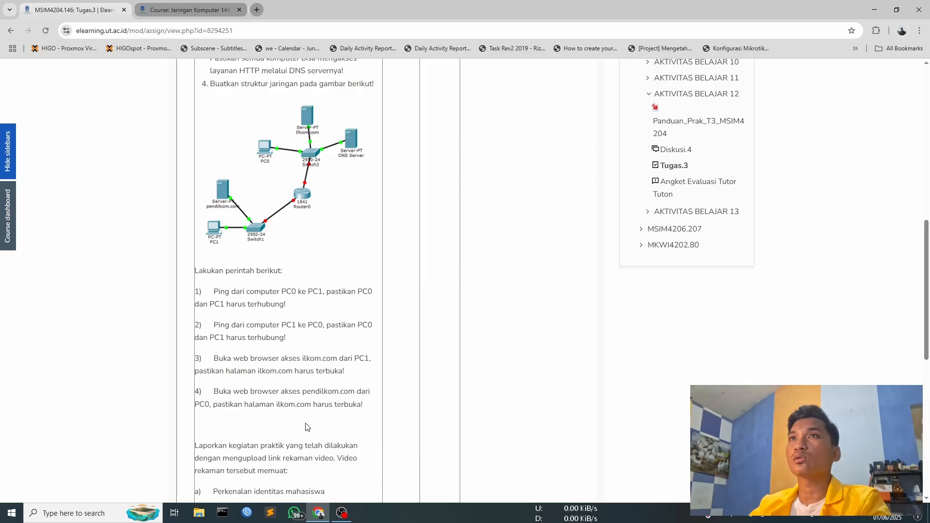
scroll(260, 352, up, 5)
scroll(260, 352, down, 2)
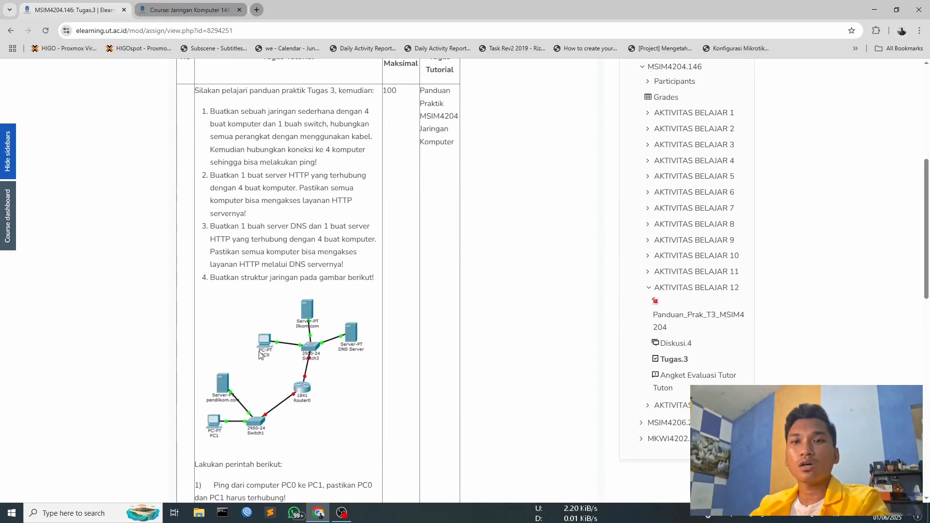
- Launch Cisco Packet Tracer and arrange it side by side with the assignment page, each filling half the screen
click(872, 11)
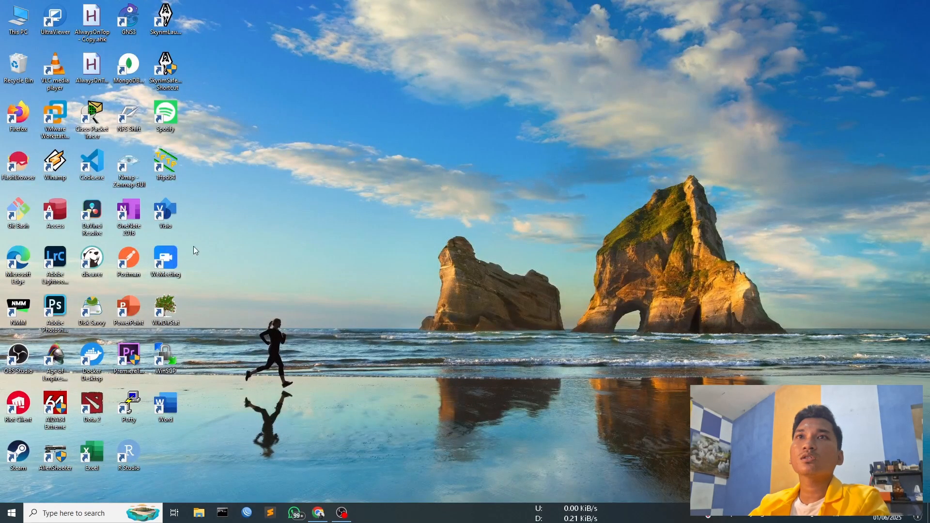
double_click(108, 131)
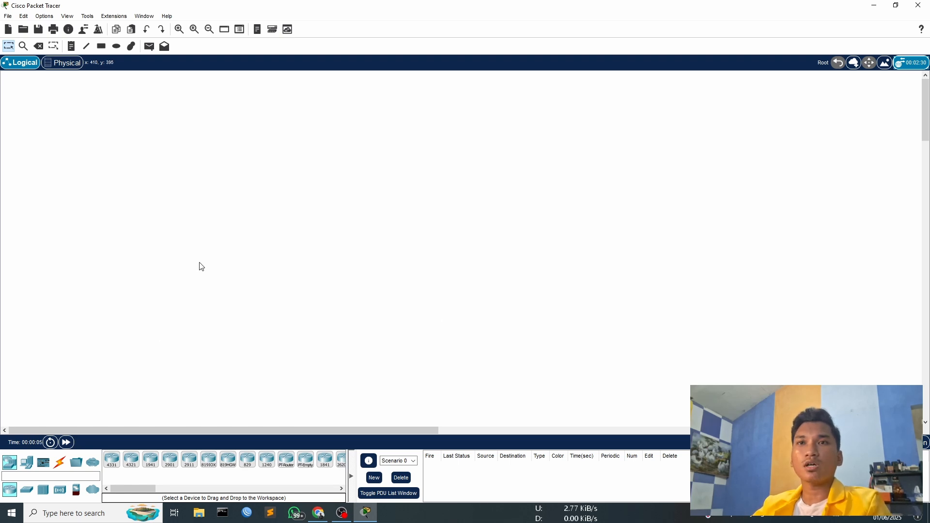
click(318, 513)
double_click(270, 5)
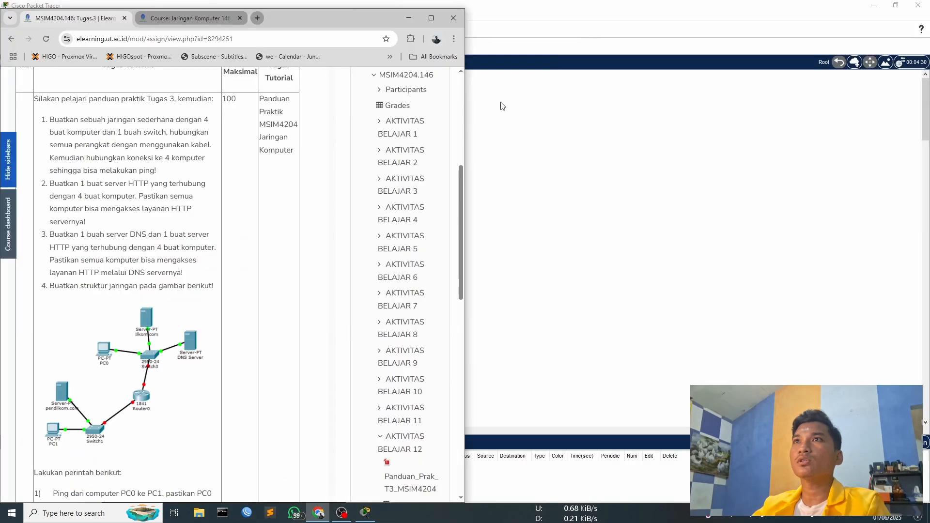
click(540, 18)
drag(341, 9, 929, 194)
drag(299, 12, 1, 32)
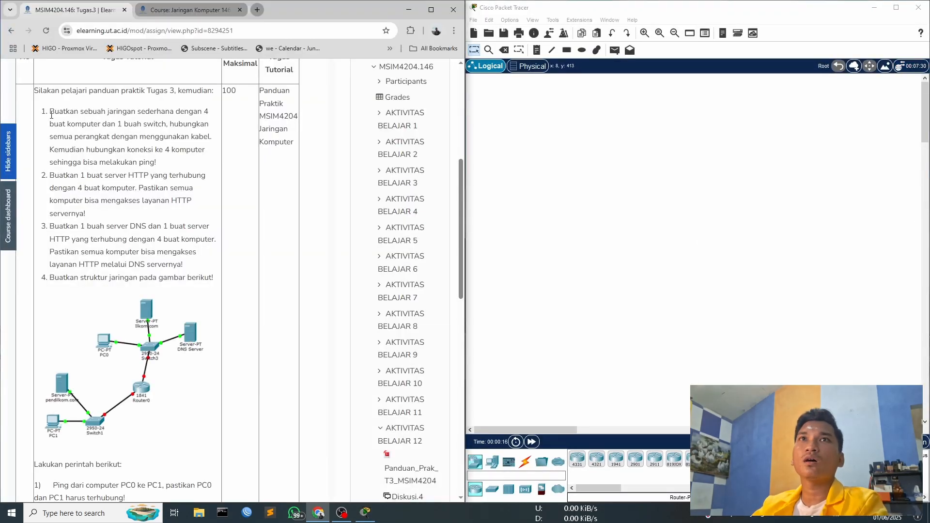
- Highlight the task's four-computer, one-switch requirement and place four PCs in a two-by-two layout on the empty Packet Tracer workspace
drag(51, 114, 167, 125)
click(669, 312)
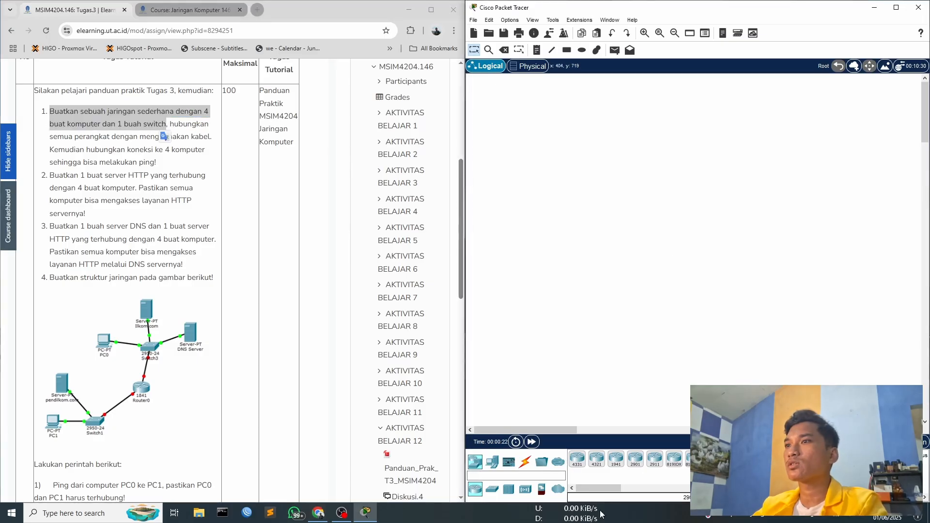
click(491, 462)
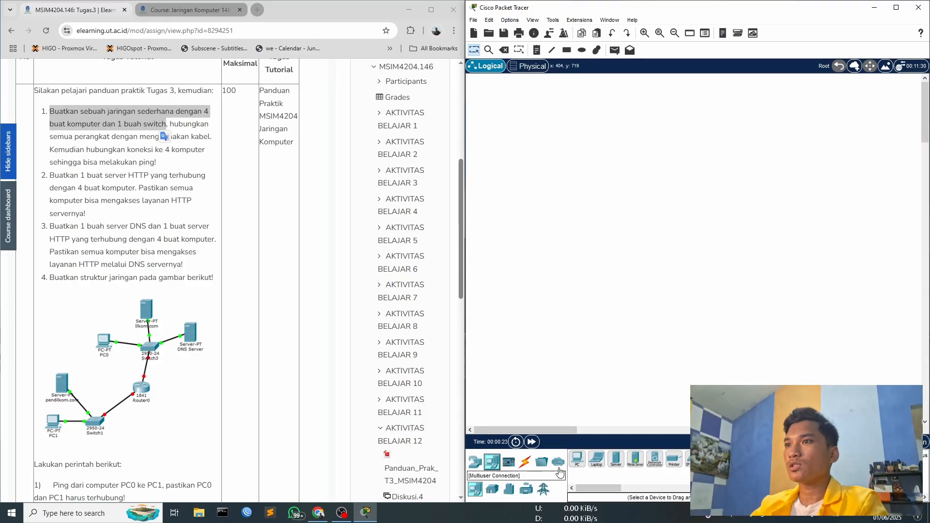
click(581, 459)
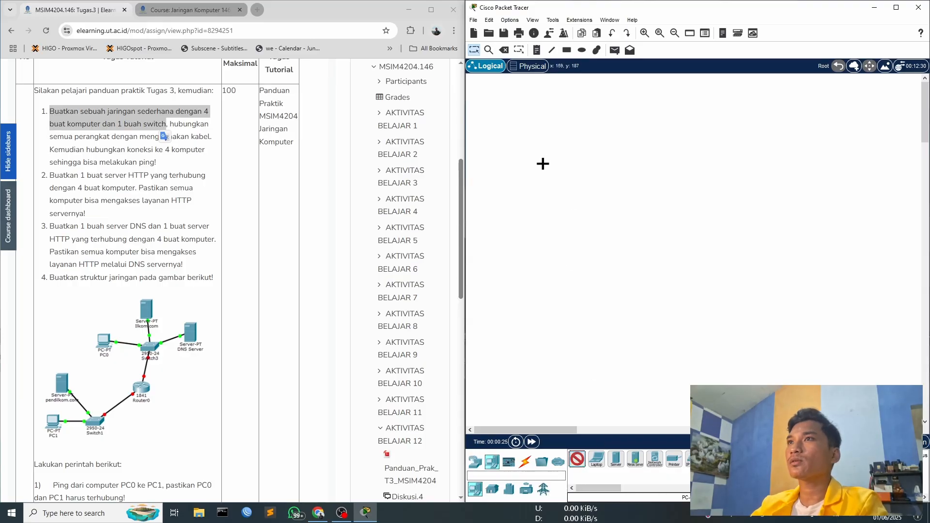
click(521, 146)
click(577, 460)
click(522, 220)
click(577, 459)
click(575, 219)
click(578, 459)
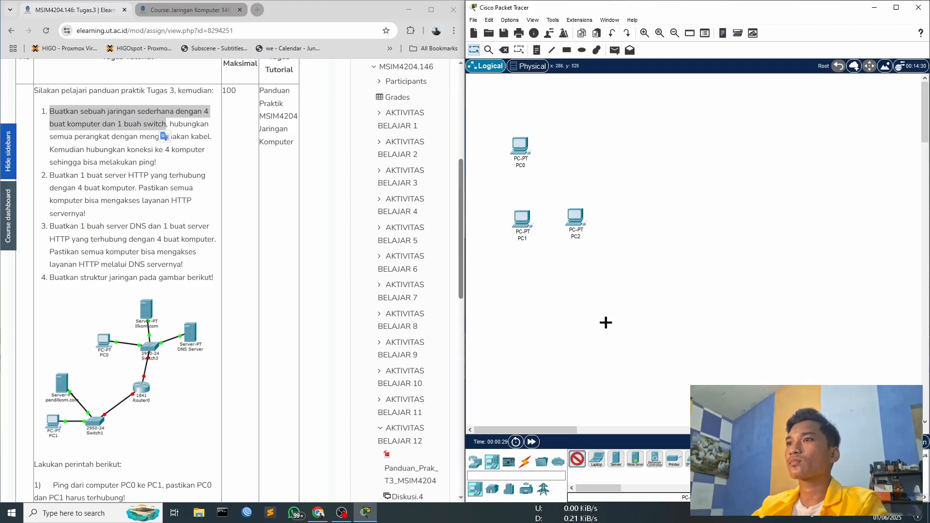
click(578, 148)
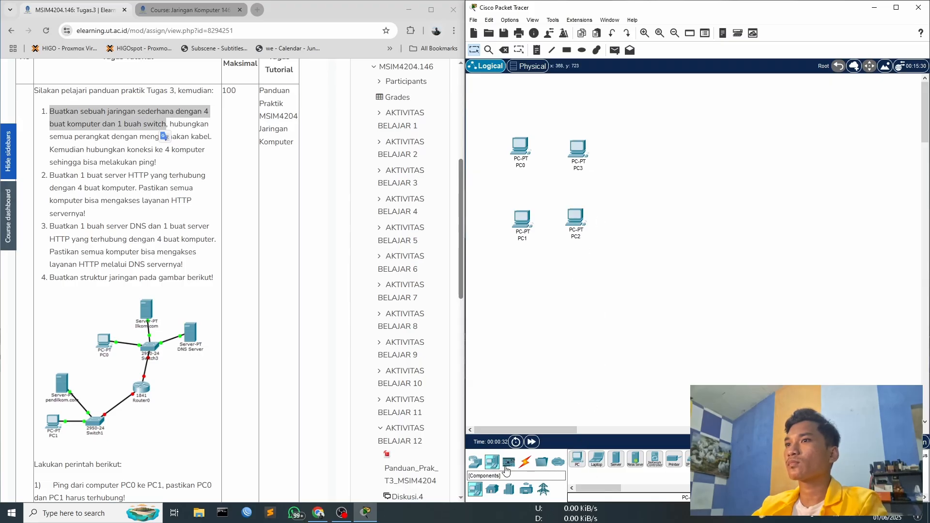
- Add one 2960 switch to the right of the lower PCs
click(475, 463)
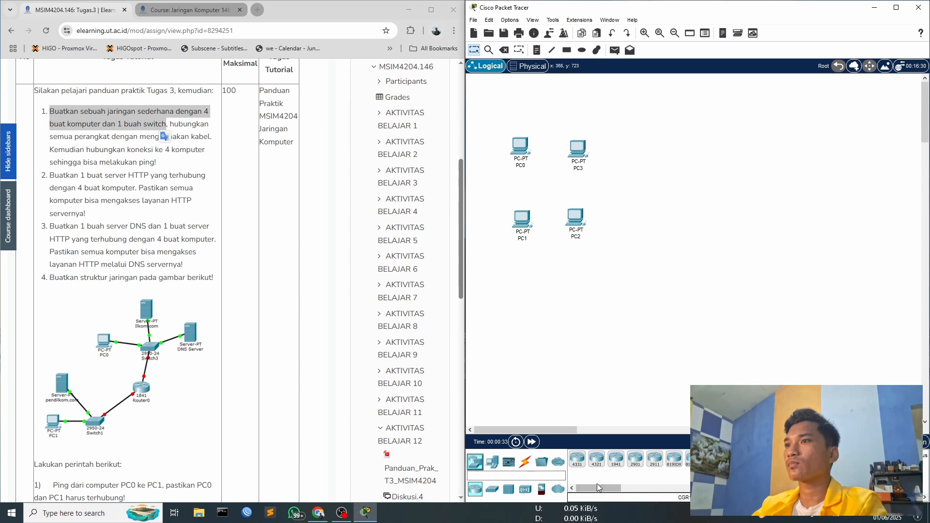
click(492, 489)
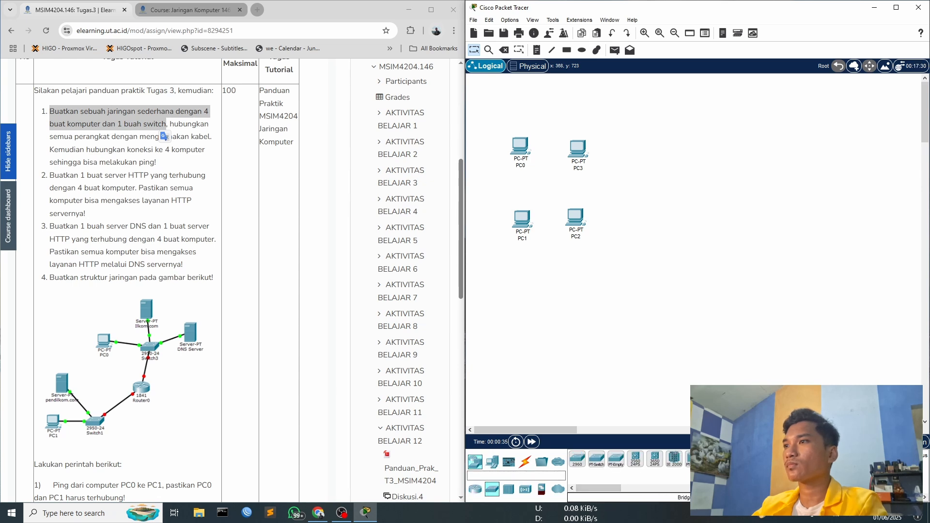
click(578, 459)
click(646, 219)
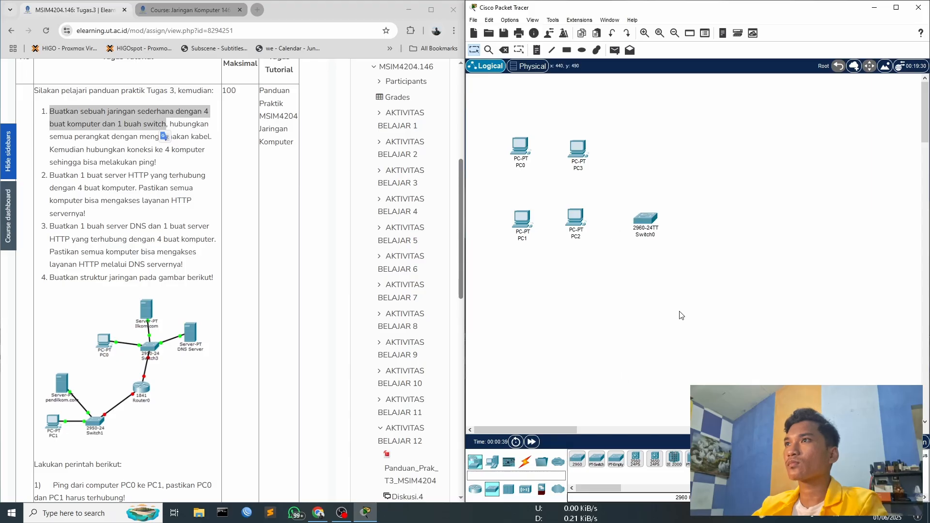
- Inspect the new switch's physical view and global configuration settings, then close its window
click(645, 221)
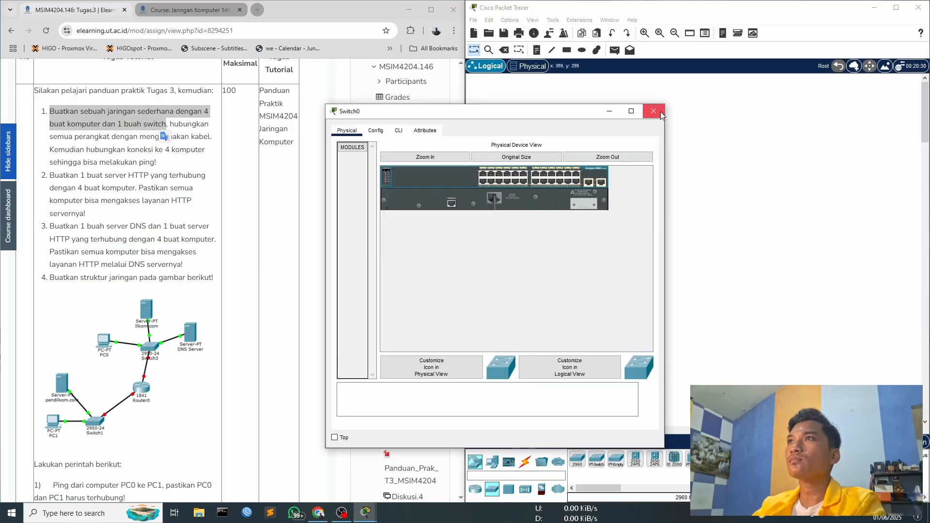
click(381, 131)
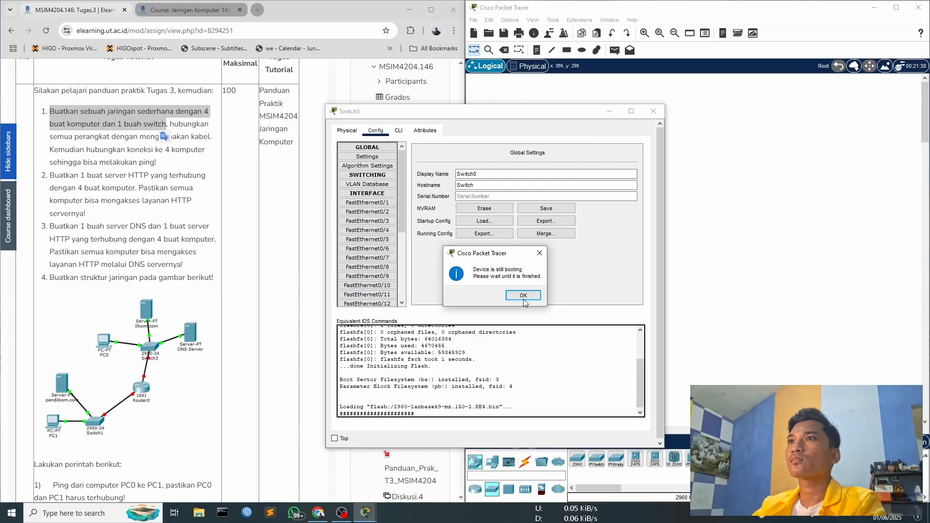
click(523, 295)
click(654, 111)
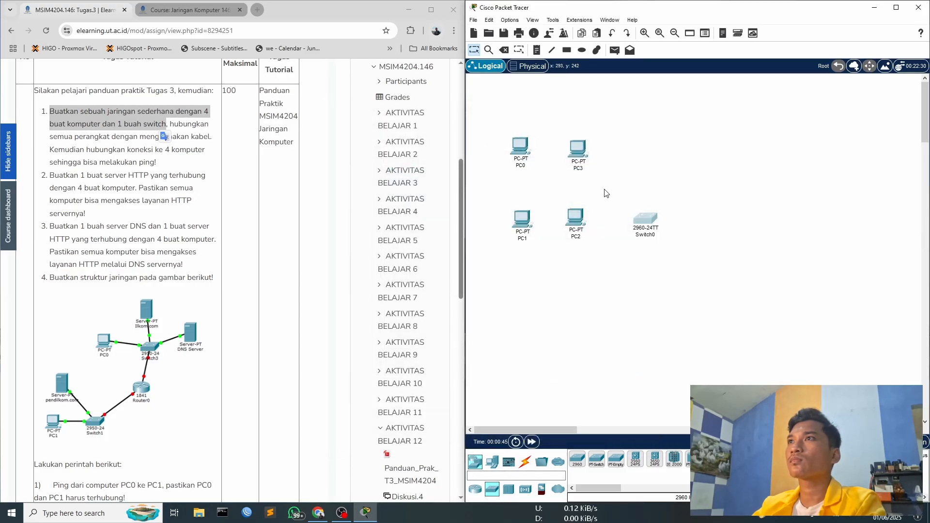
- Rearrange the four PCs and move the switch into the middle between them
drag(511, 147, 497, 129)
click(575, 147)
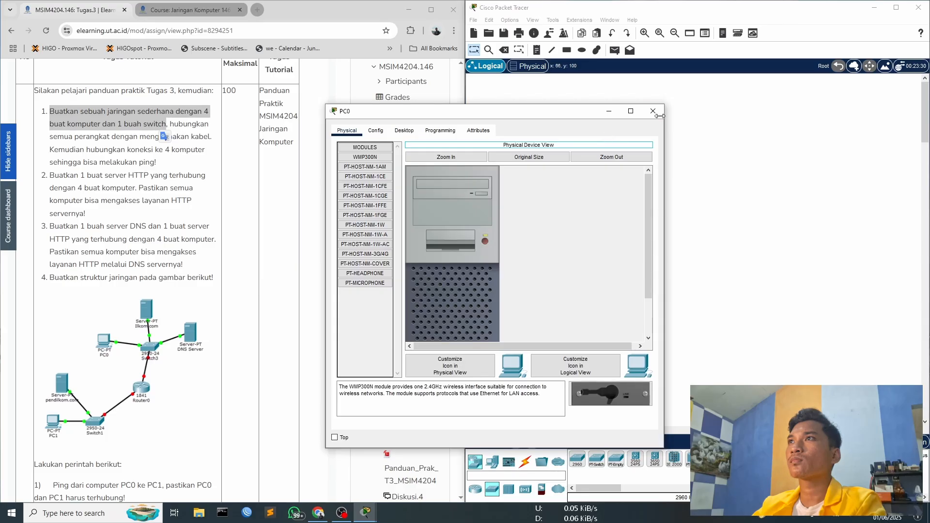
click(653, 111)
drag(577, 148, 609, 124)
drag(575, 218, 588, 184)
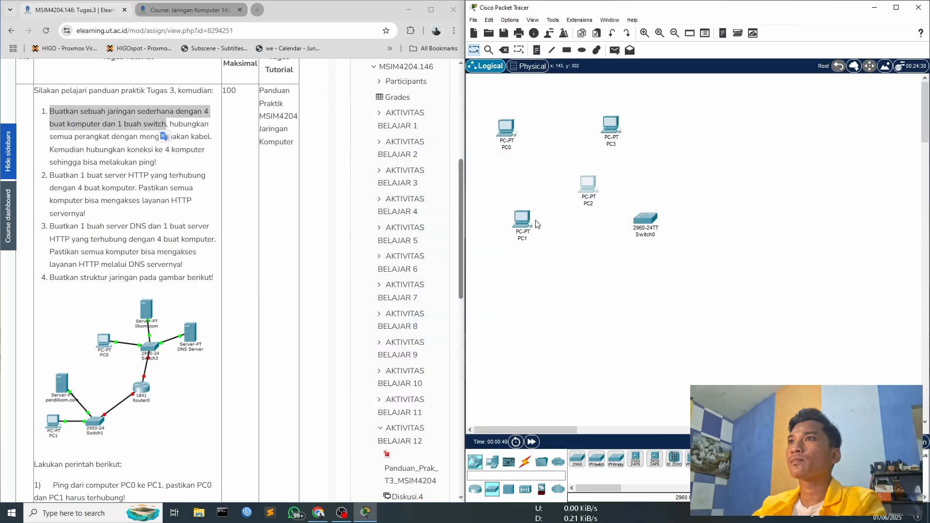
drag(533, 220, 527, 174)
drag(609, 127, 573, 124)
click(575, 109)
click(654, 111)
drag(636, 211, 545, 144)
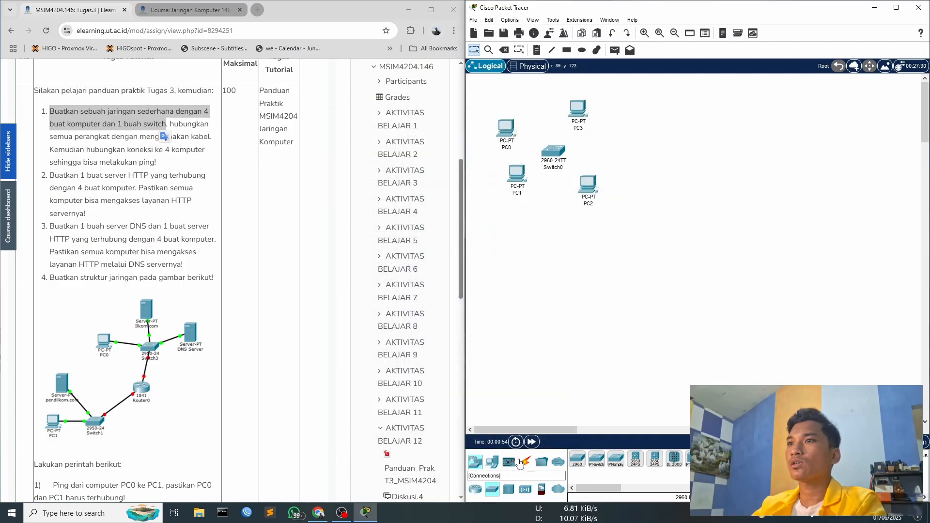
- Connect PC0's FastEthernet0 to the switch's FastEthernet0/1 with a copper straight-through cable
click(519, 463)
click(616, 459)
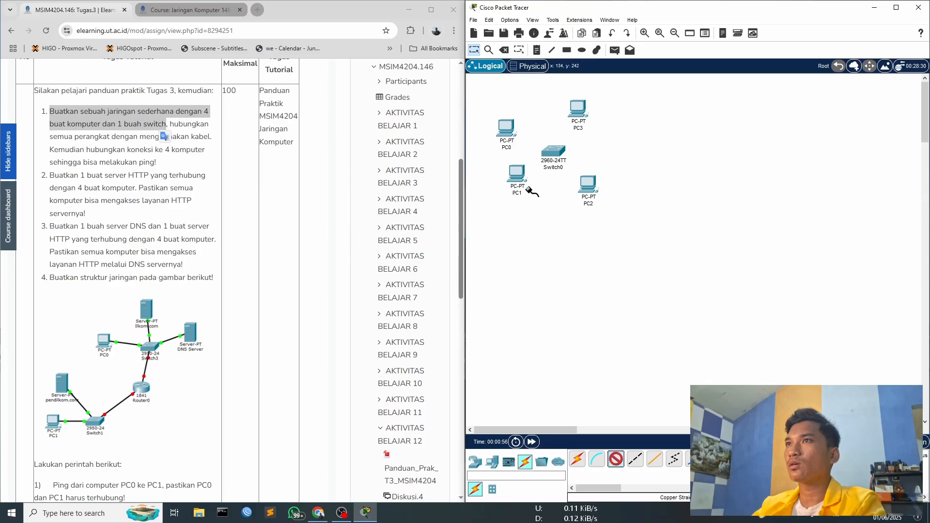
click(511, 136)
click(549, 178)
click(553, 154)
click(581, 169)
- Connect PC3's FastEthernet0 to the switch's FastEthernet0/2 with a copper straight-through cable
click(614, 457)
click(581, 107)
click(612, 140)
click(556, 153)
click(581, 179)
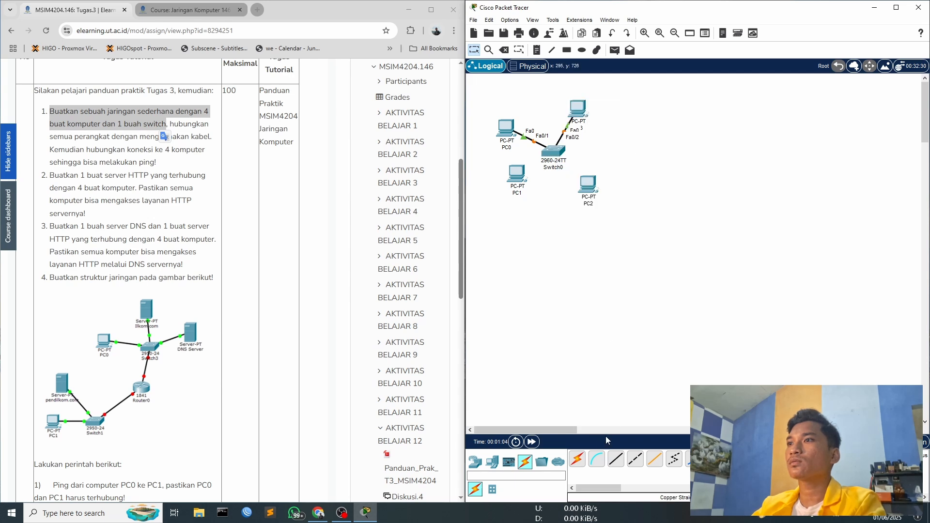
- Connect PC1's FastEthernet0 to the switch's FastEthernet0/3 with a copper straight-through cable
click(615, 458)
click(517, 173)
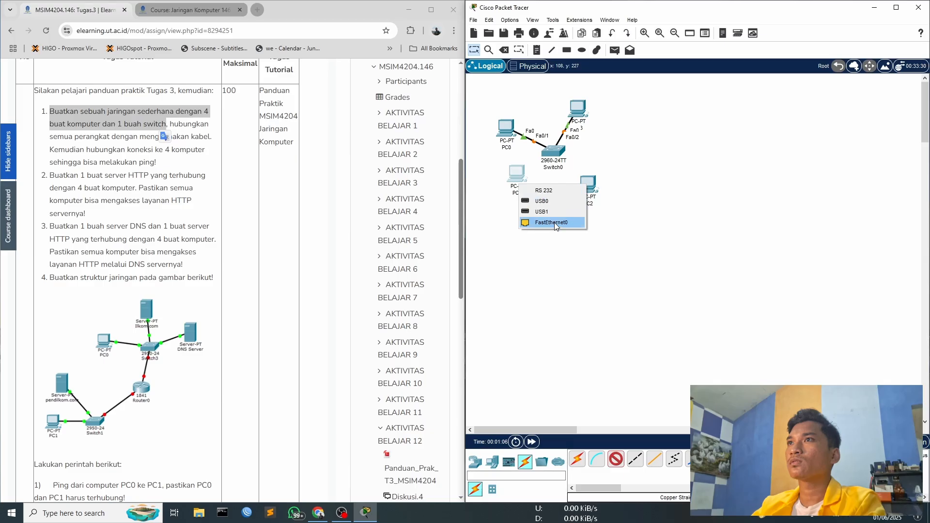
click(554, 222)
click(556, 153)
click(579, 190)
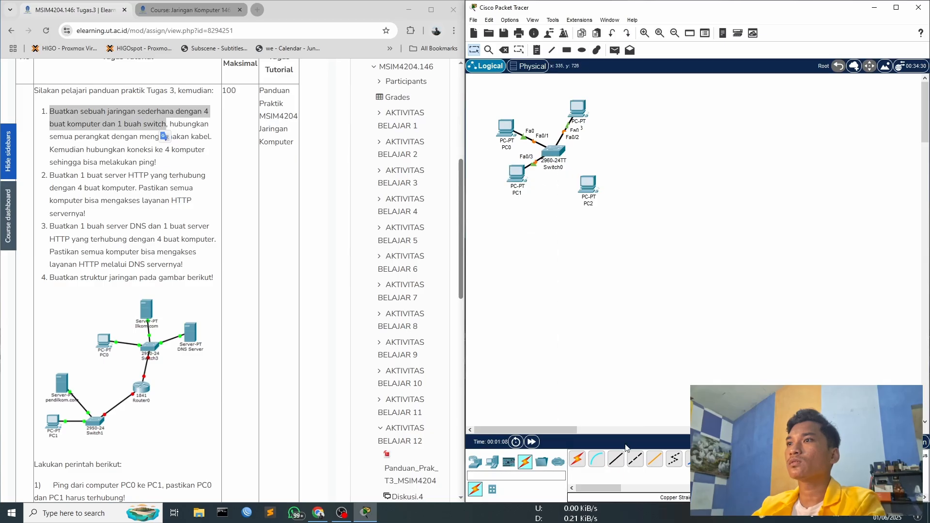
- Connect PC2's FastEthernet0 to the switch's FastEthernet0/4 with a copper straight-through cable and move PC2 further right
click(616, 458)
click(588, 187)
click(622, 224)
click(562, 160)
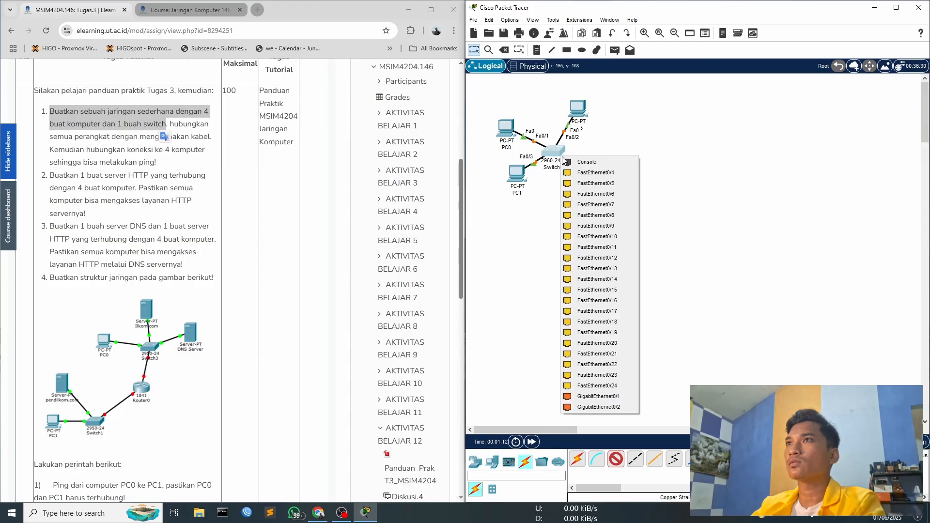
click(595, 173)
drag(590, 189, 610, 174)
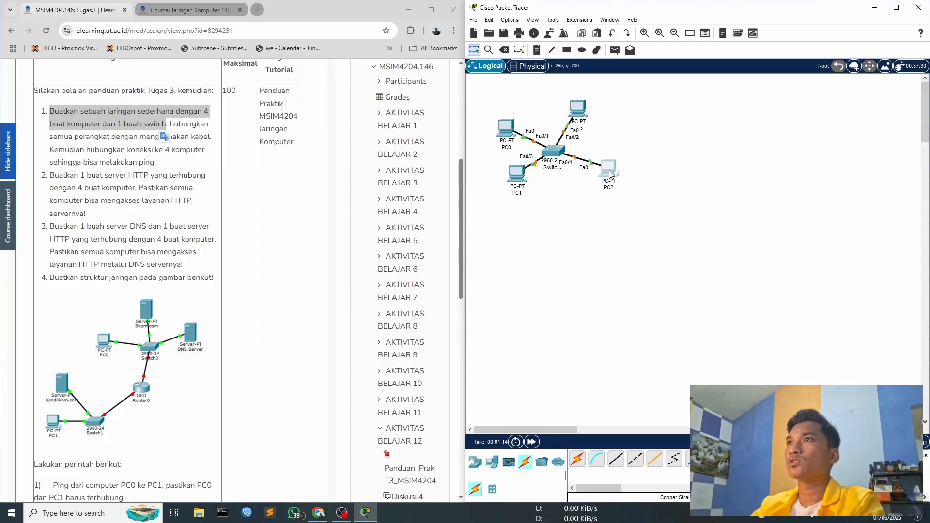
- Check the port settings of the switch's interfaces FastEthernet0/1 through FastEthernet0/5
click(552, 152)
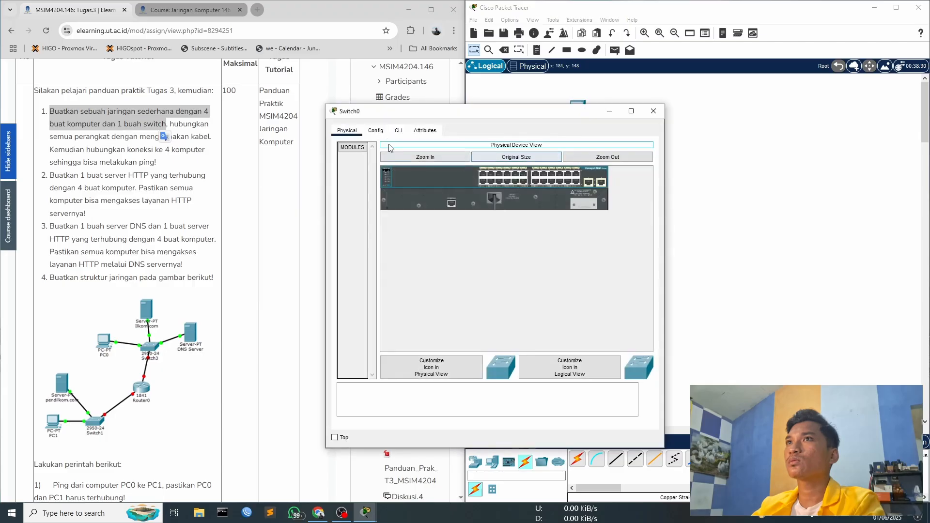
click(376, 131)
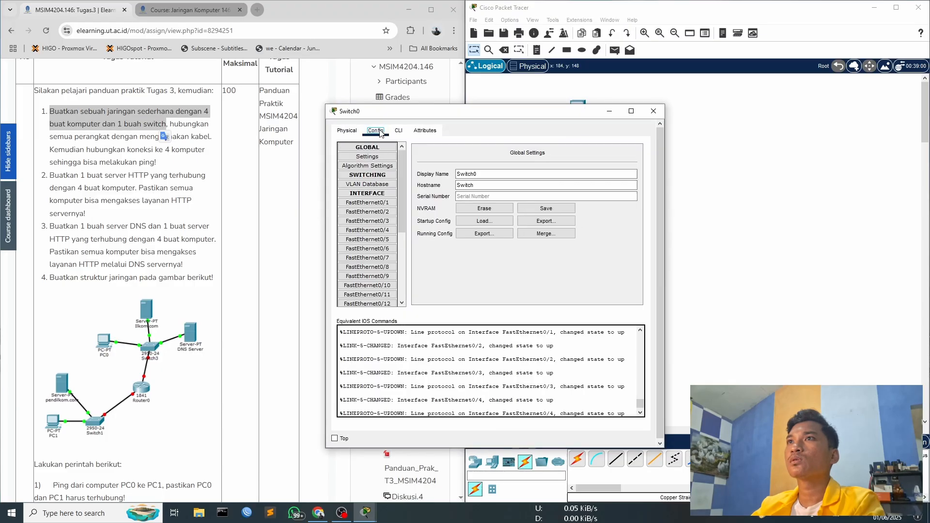
click(377, 205)
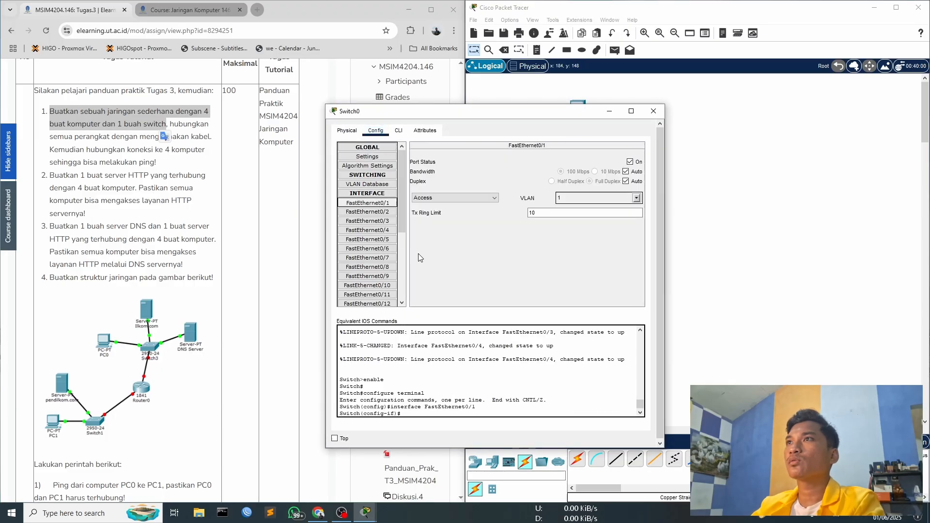
double_click(380, 213)
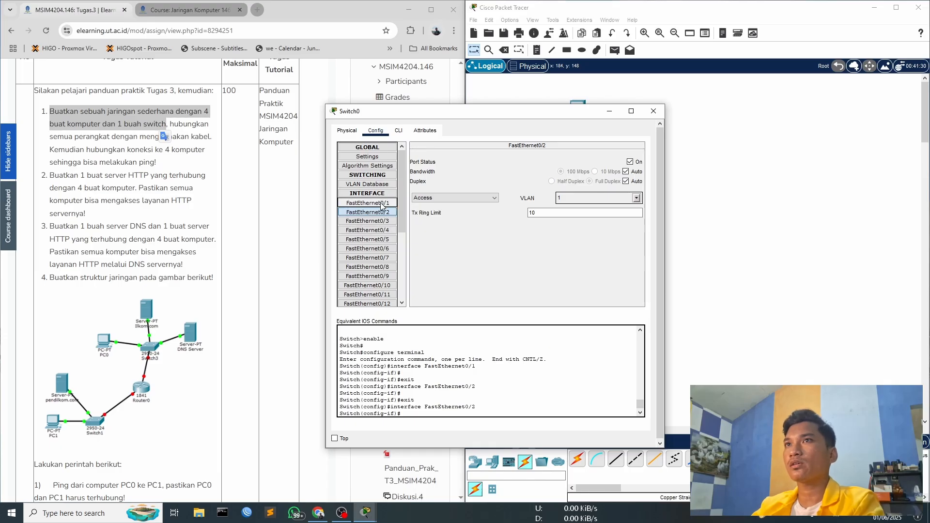
click(382, 205)
click(384, 214)
double_click(383, 231)
click(383, 223)
click(382, 231)
click(382, 239)
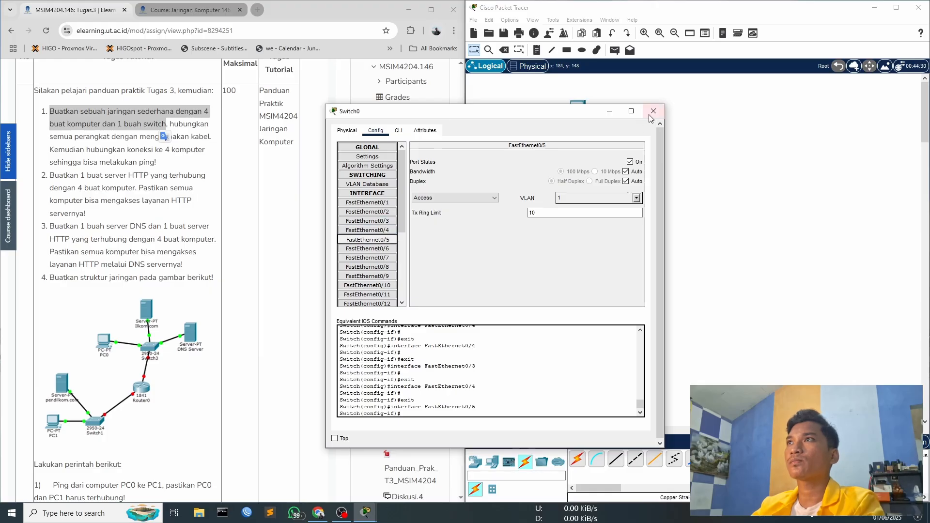
click(652, 112)
- Reposition the cabled PCs around the switch: PC0 upper left, PC3 directly above, PC1 lower left and PC2 to the right
drag(606, 178, 607, 192)
drag(495, 196, 504, 191)
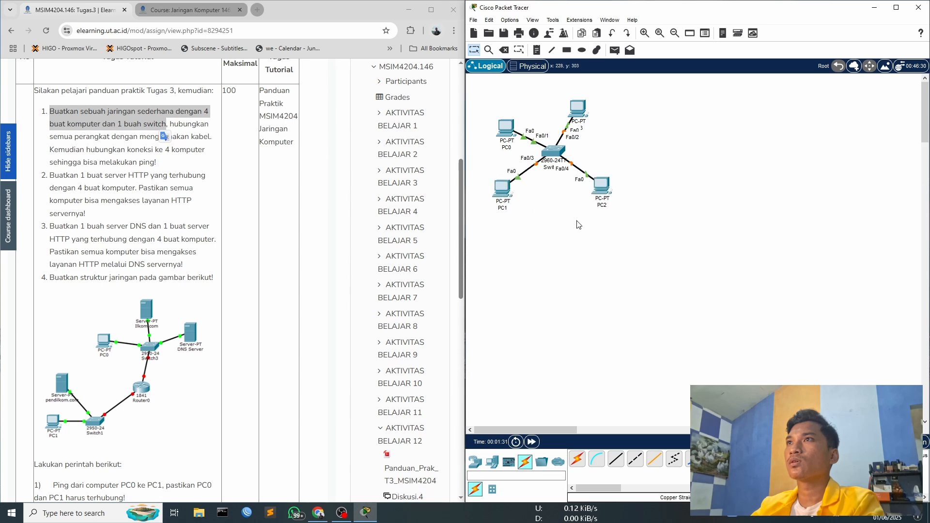
drag(506, 128, 495, 115)
drag(583, 114, 558, 113)
drag(596, 189, 587, 160)
drag(596, 154, 596, 155)
drag(505, 190, 495, 166)
click(531, 204)
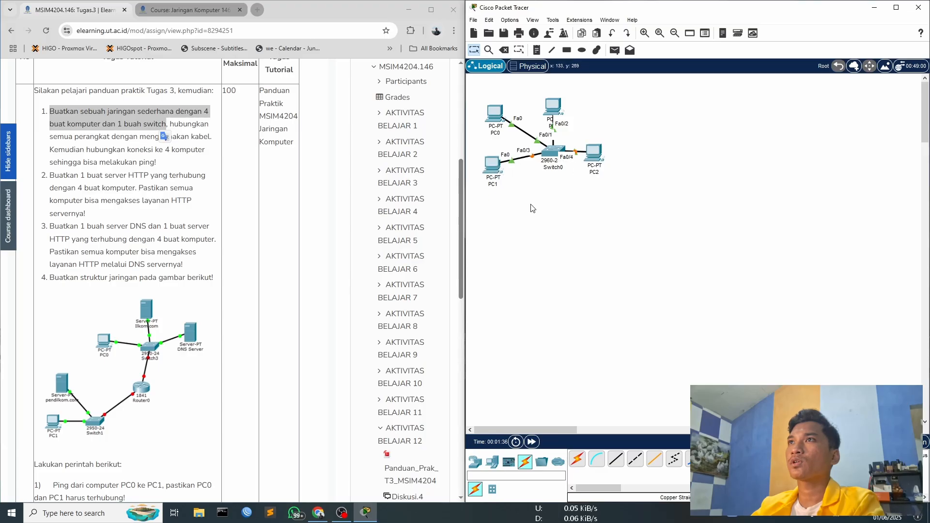
- Set PC0's static IPv4 address to 192.168.10.1 with subnet mask 255.255.255.0
click(498, 111)
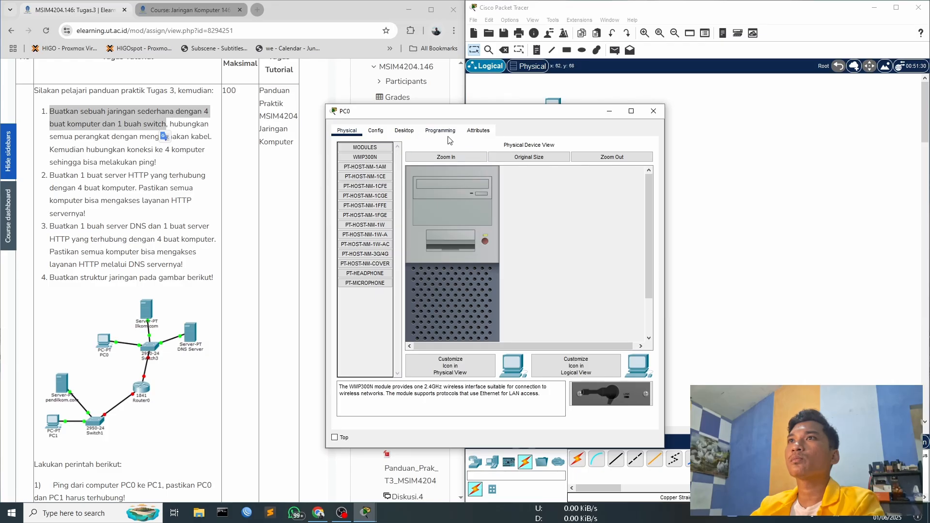
click(404, 130)
click(367, 170)
text(192.168.10.1)
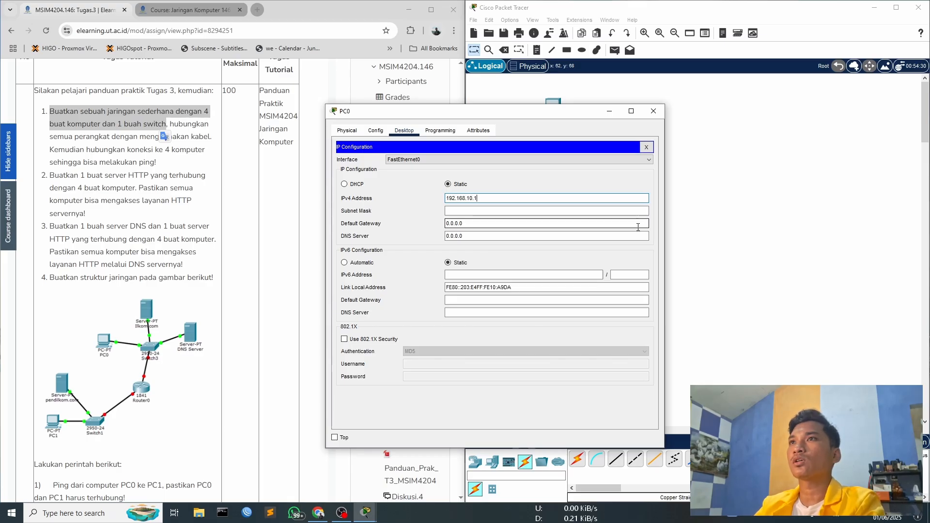
key(Tab)
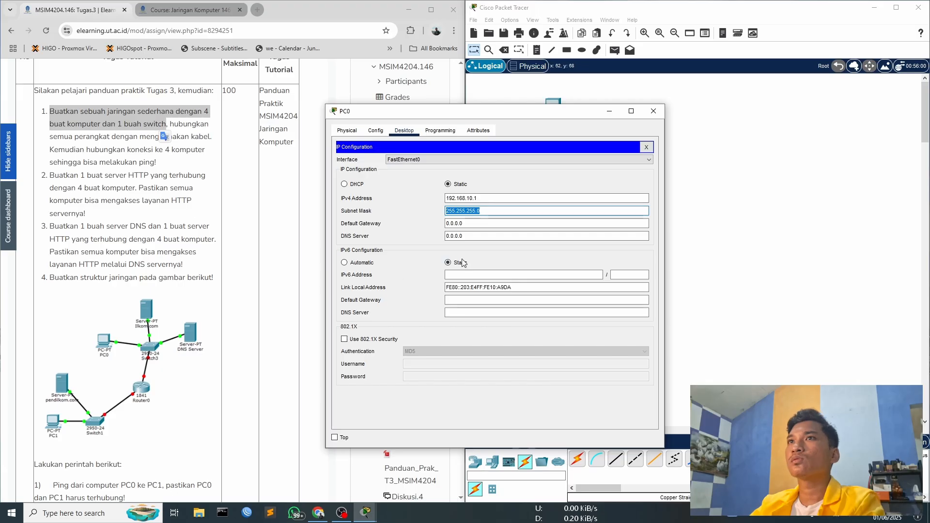
click(646, 147)
click(377, 168)
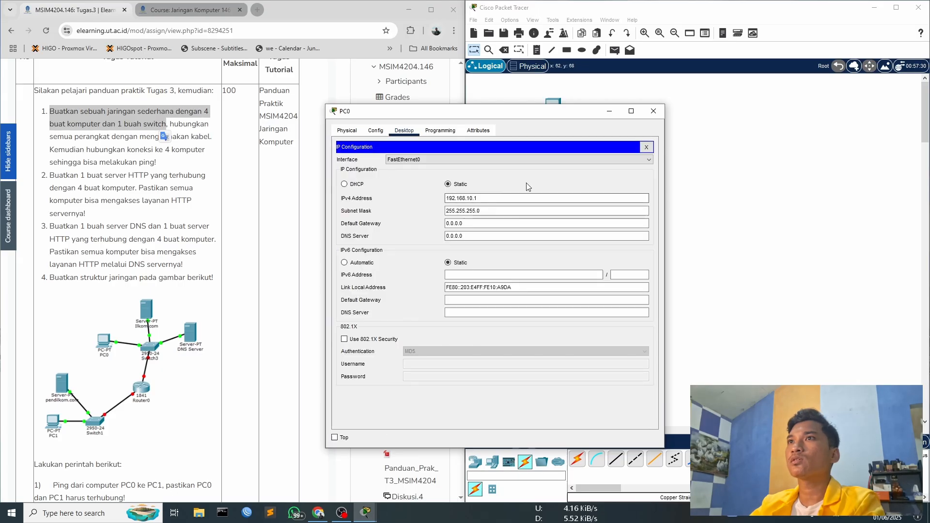
click(646, 147)
click(653, 111)
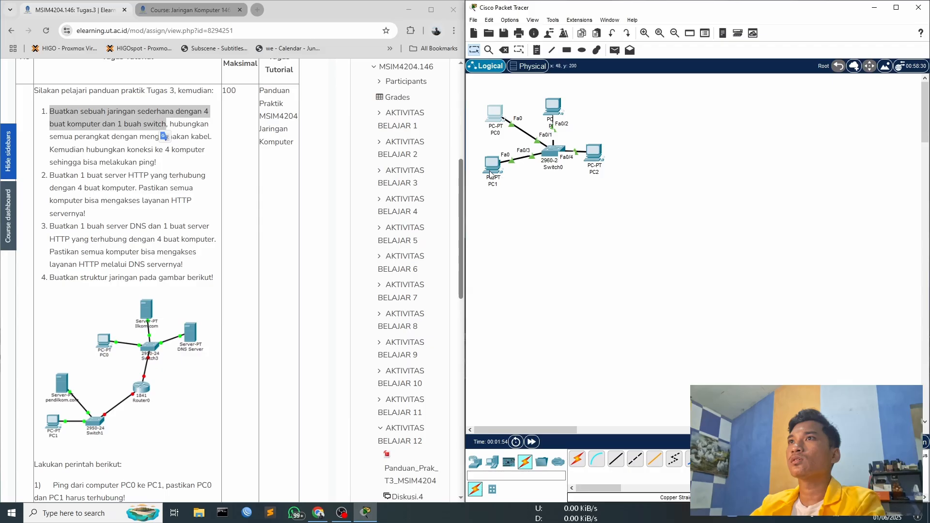
- Set PC1's static IPv4 address to 192.168.10.2 with subnet mask 255.255.255.0
click(492, 165)
click(404, 131)
click(384, 164)
click(469, 196)
text(192.168.10.2)
key(Tab)
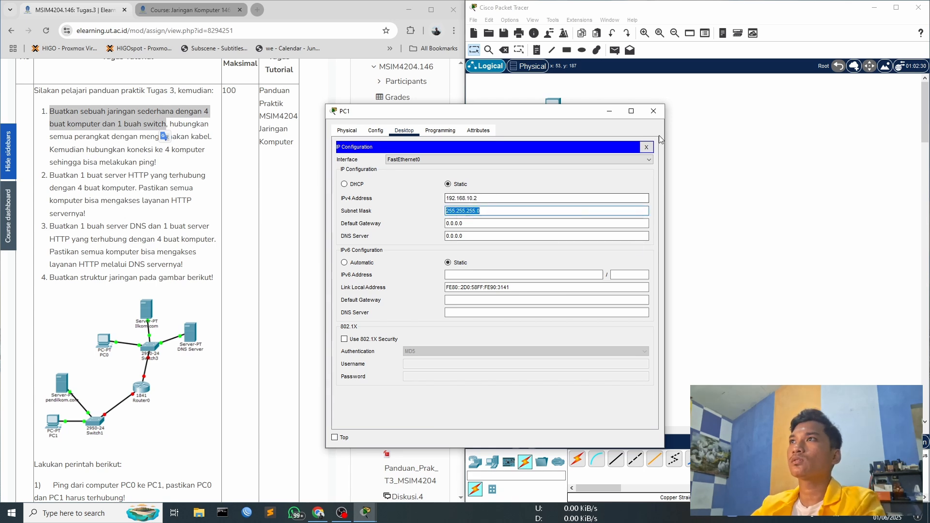
click(647, 148)
click(653, 112)
- Set PC3's static IPv4 address to 192.168.10.3 with subnet mask 255.255.255.0 and recheck the saved configuration
click(553, 107)
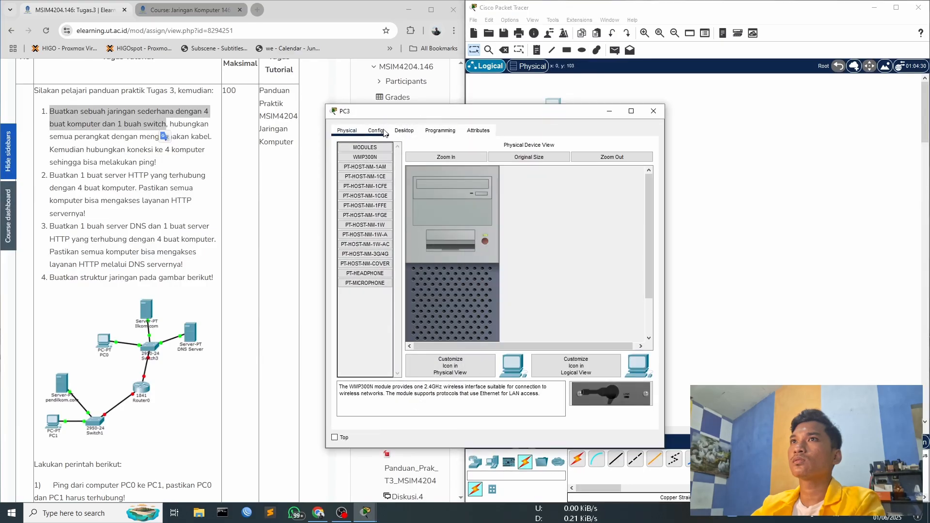
click(375, 130)
click(439, 130)
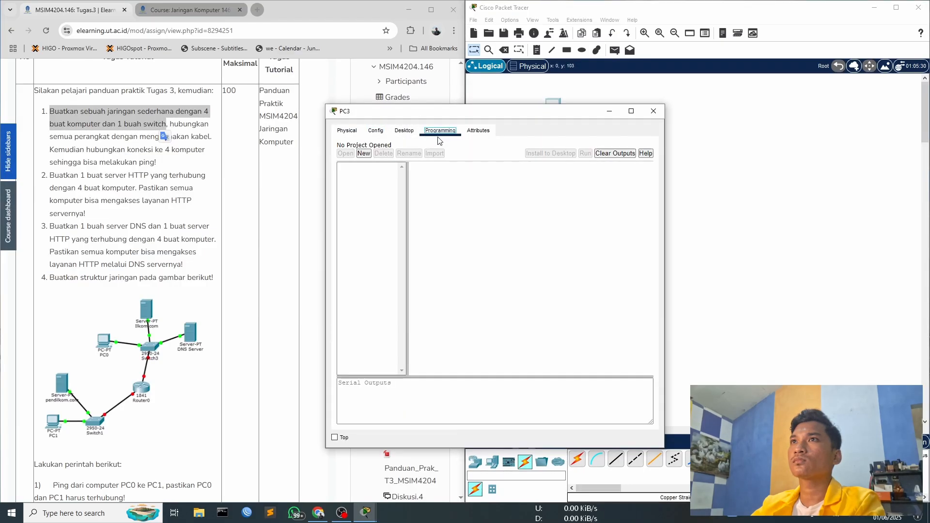
click(402, 131)
click(368, 165)
click(472, 198)
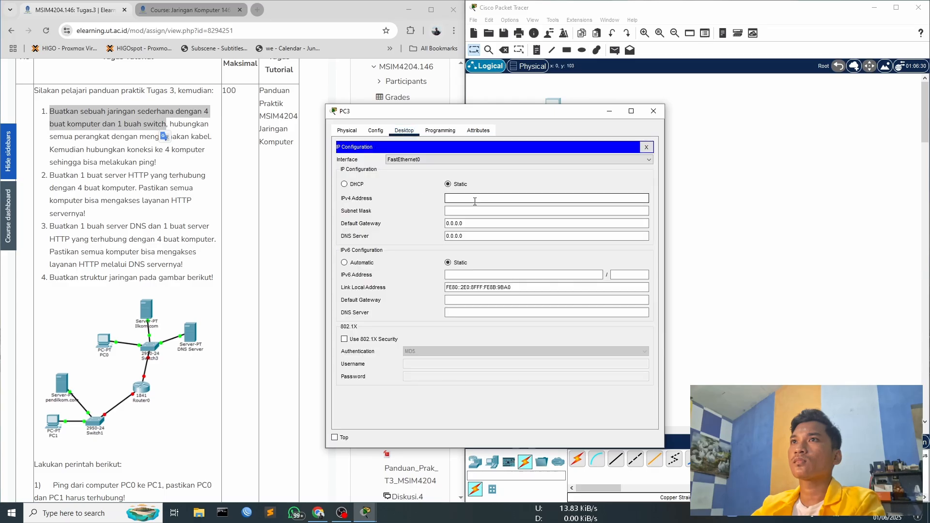
text(192.168.10.3)
key(Tab)
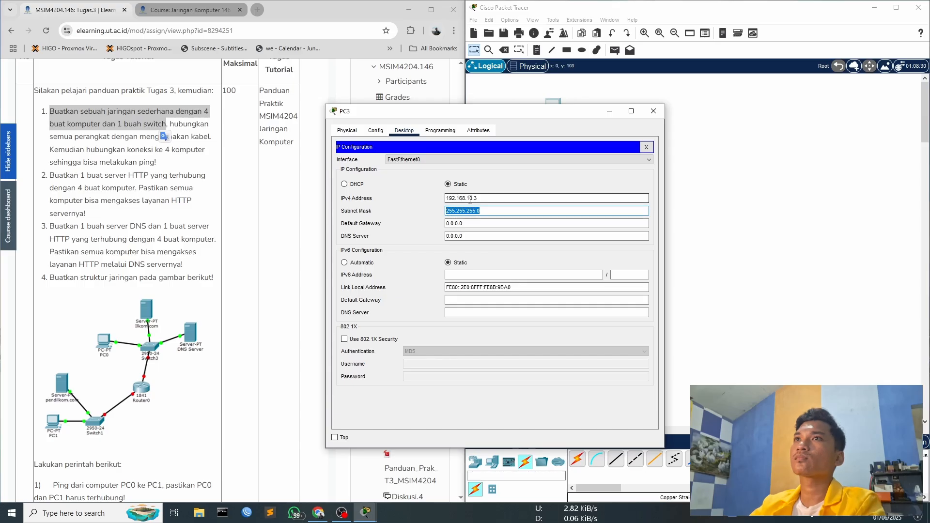
click(653, 111)
click(560, 106)
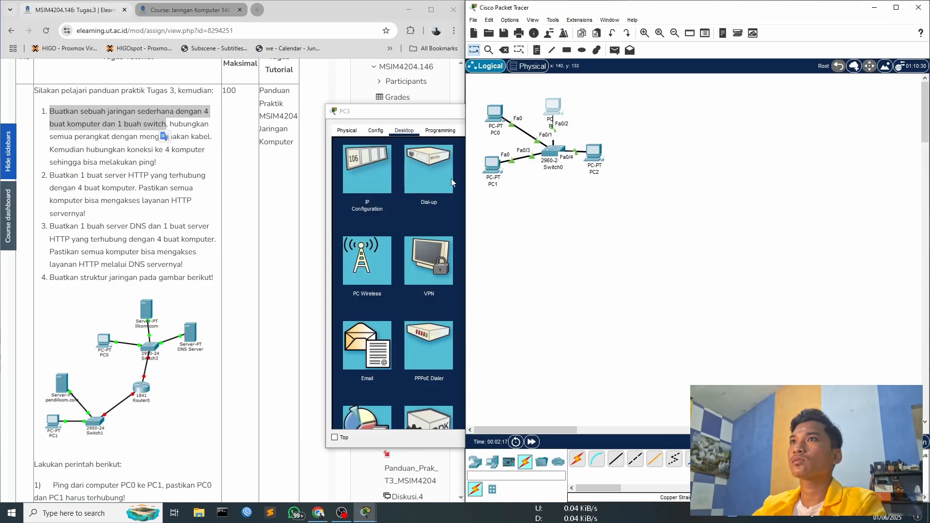
click(365, 171)
click(652, 112)
- Set PC2's static IPv4 address to 192.168.10.4 with subnet mask 255.255.255.0 and move its window clear of the topology
click(595, 156)
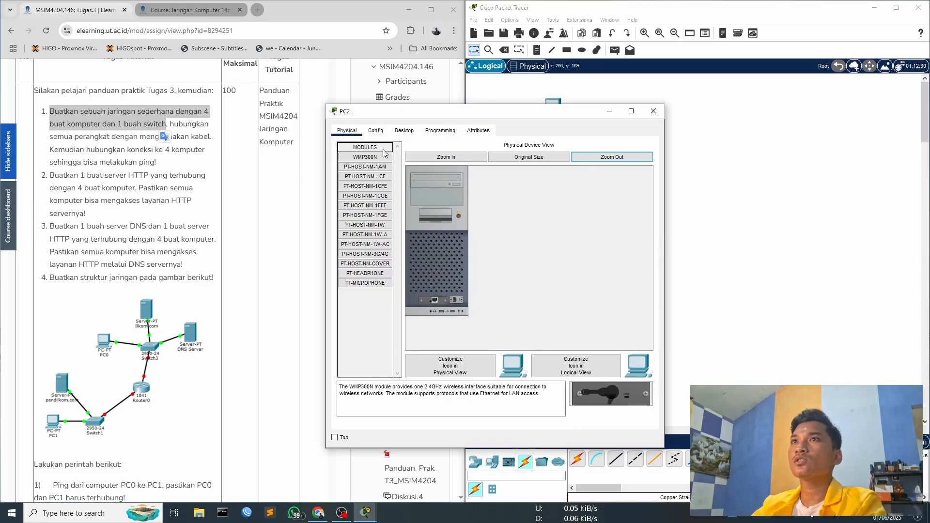
click(439, 131)
click(398, 135)
click(368, 169)
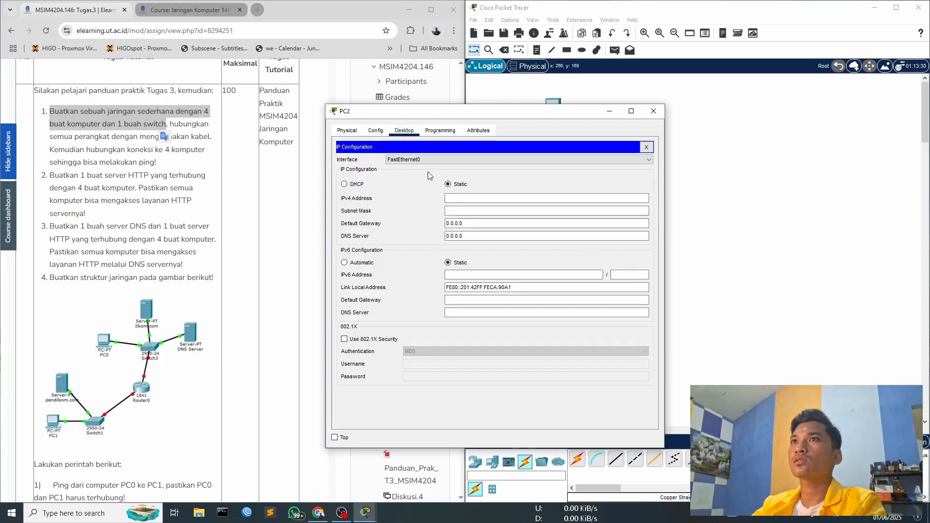
click(495, 200)
text(192.168.)
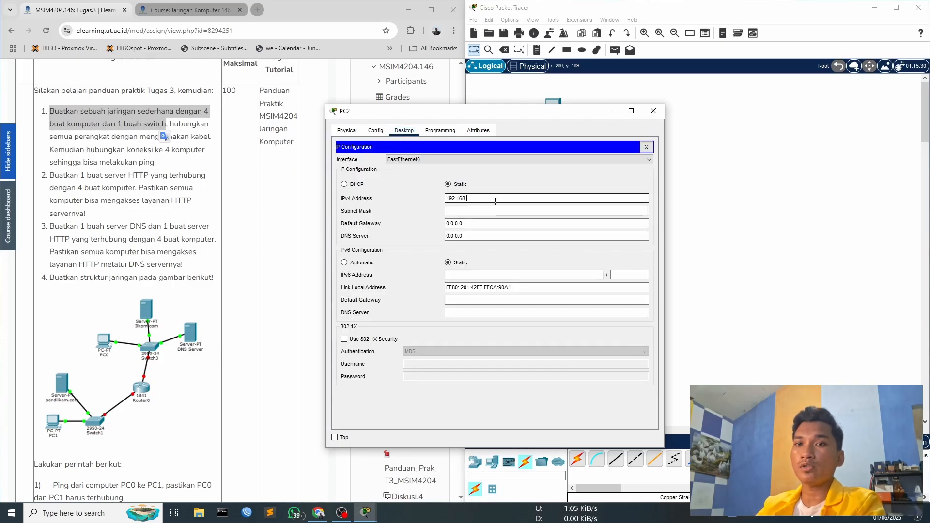
text(10.4)
key(Tab)
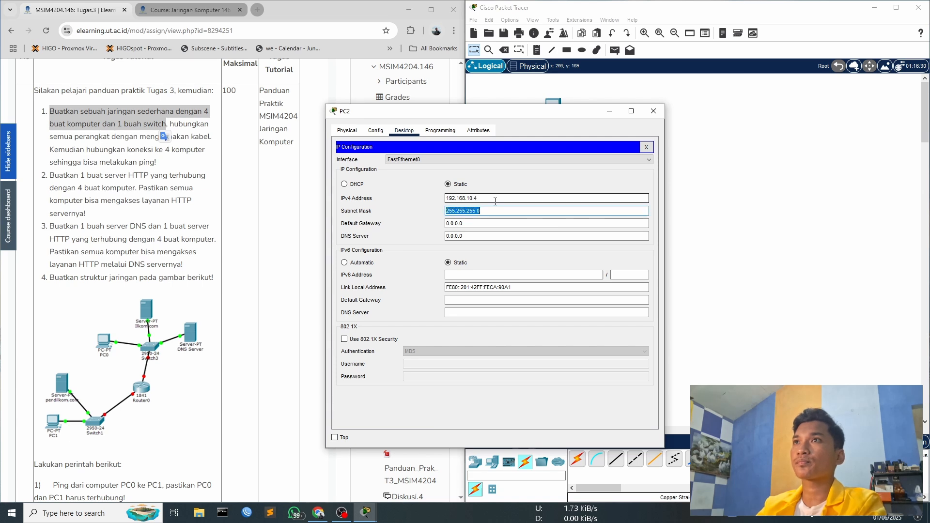
click(646, 146)
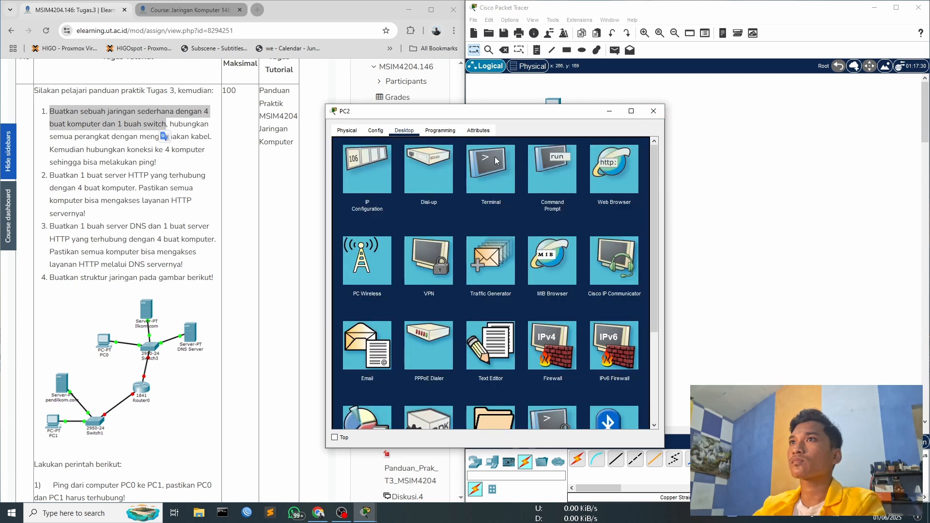
drag(487, 120, 729, 143)
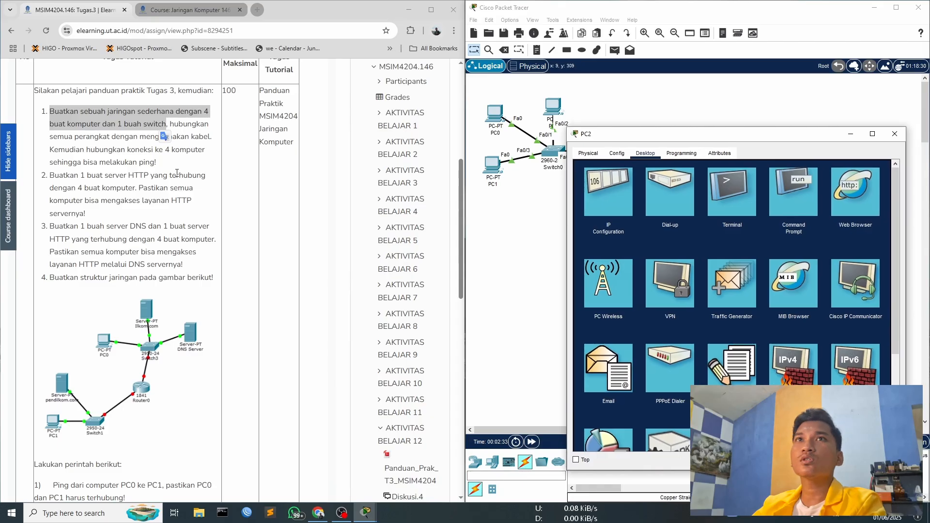
click(89, 147)
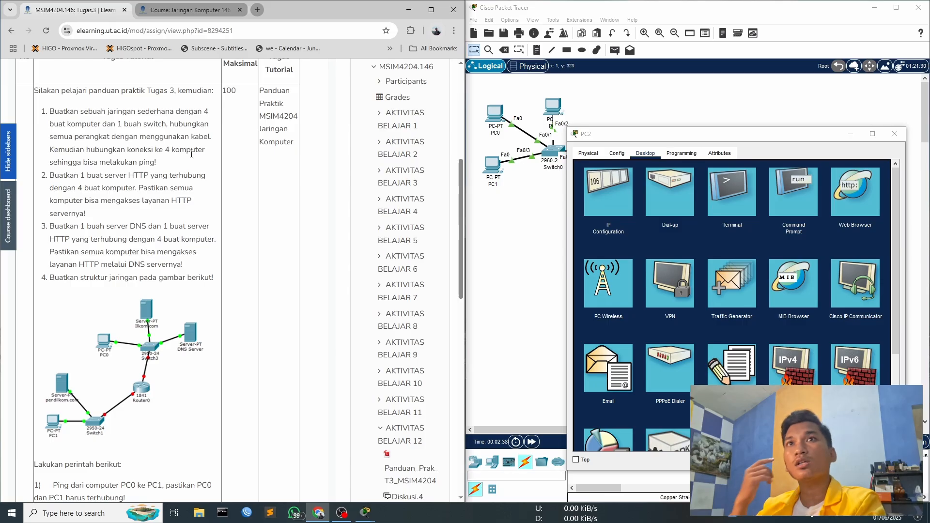
drag(630, 134, 673, 107)
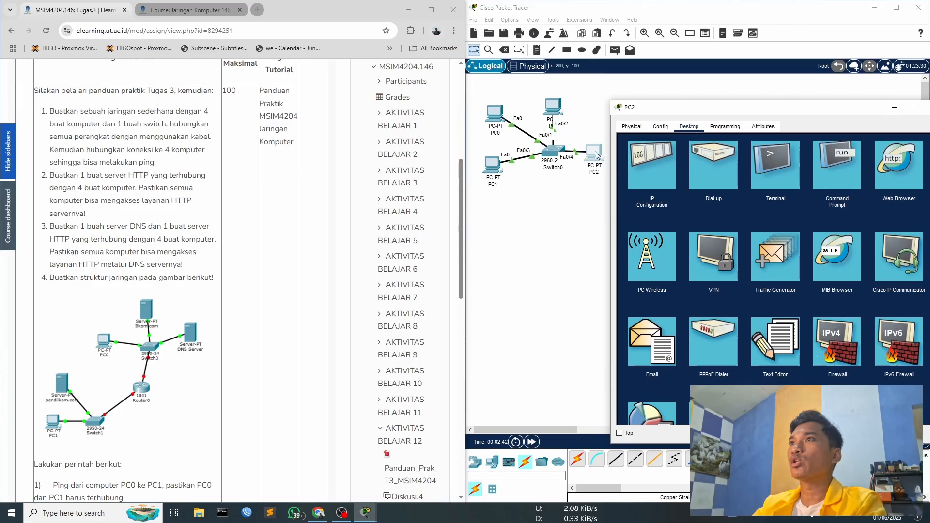
click(768, 164)
drag(740, 110, 627, 185)
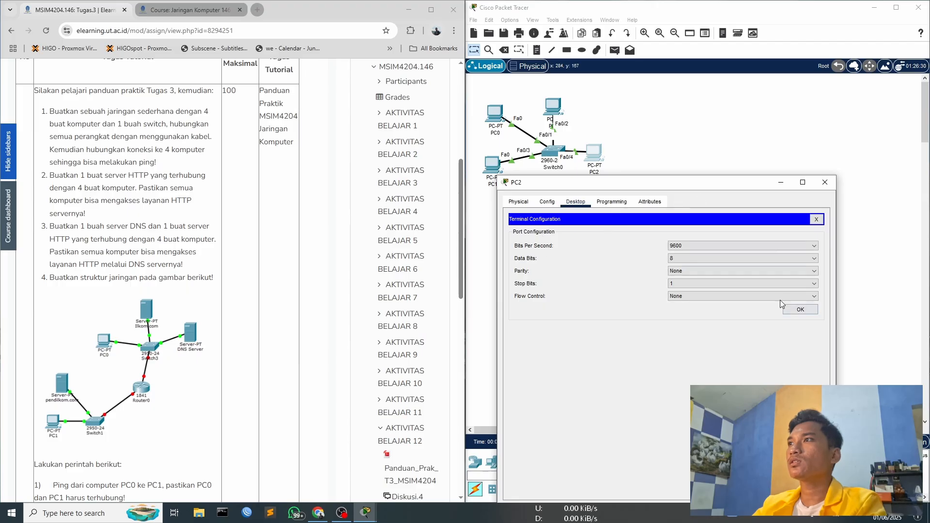
click(817, 218)
drag(720, 182, 732, 109)
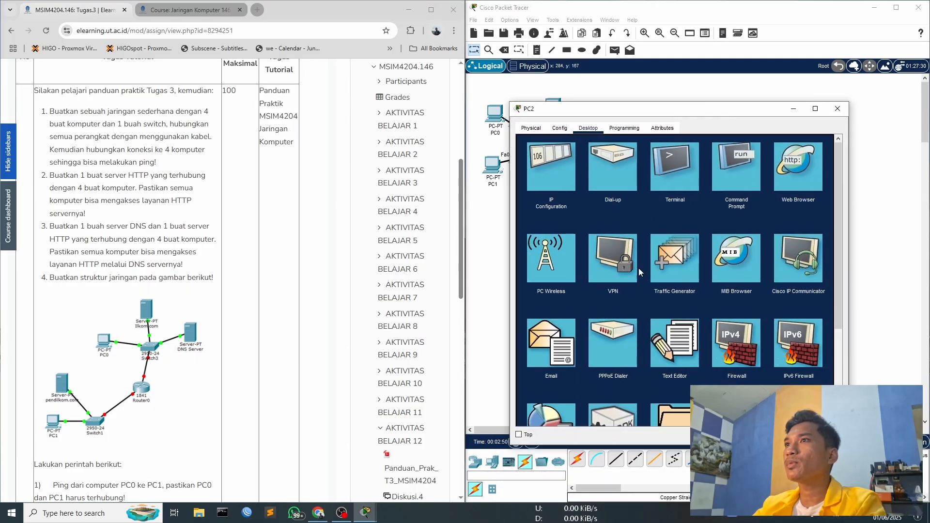
scroll(643, 267, down, 3)
scroll(643, 266, down, 2)
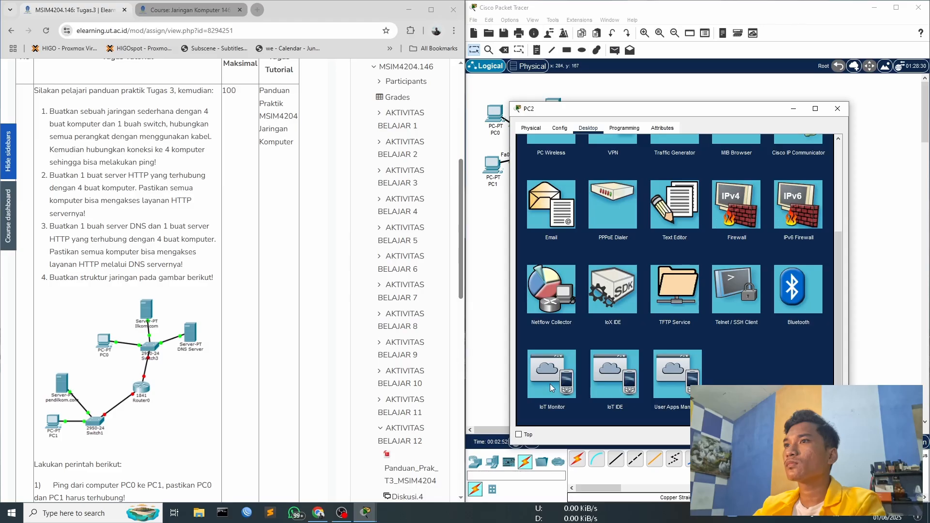
scroll(598, 274, up, 4)
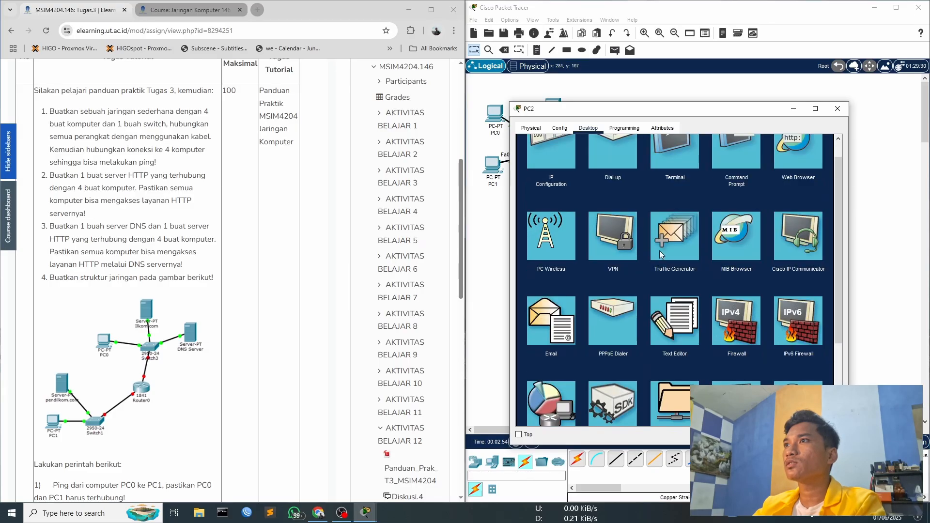
scroll(664, 231, up, 1)
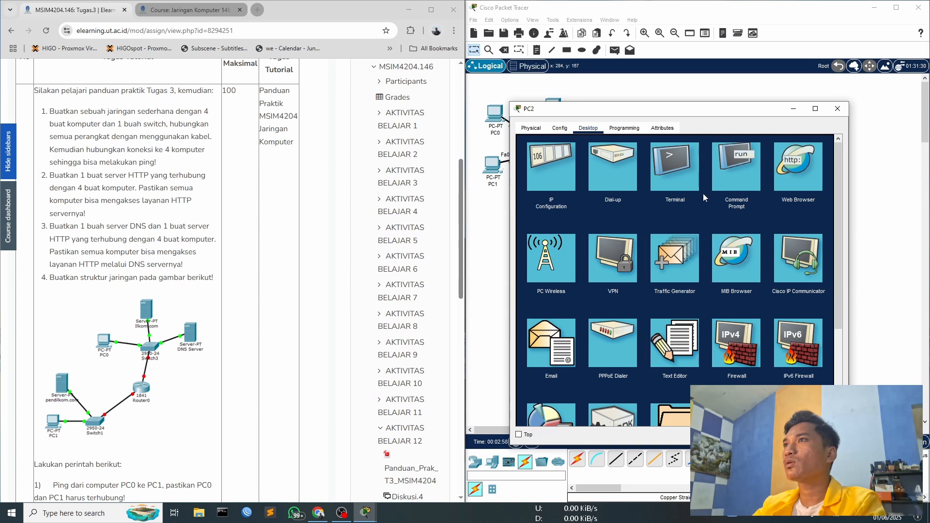
click(735, 167)
click(829, 145)
click(680, 158)
click(802, 237)
click(828, 147)
- Ping 192.168.10.1 from PC2's Command Prompt and clear its window from the topology
click(729, 164)
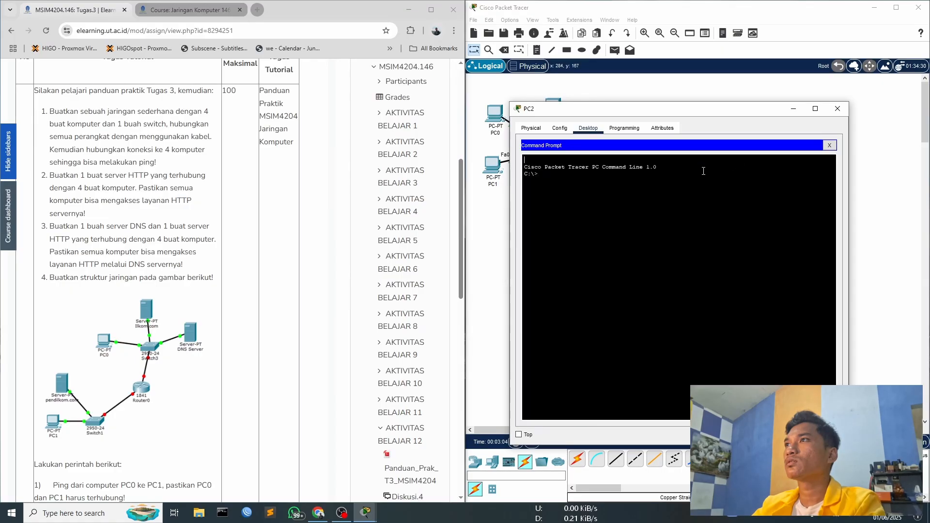
text(pin)
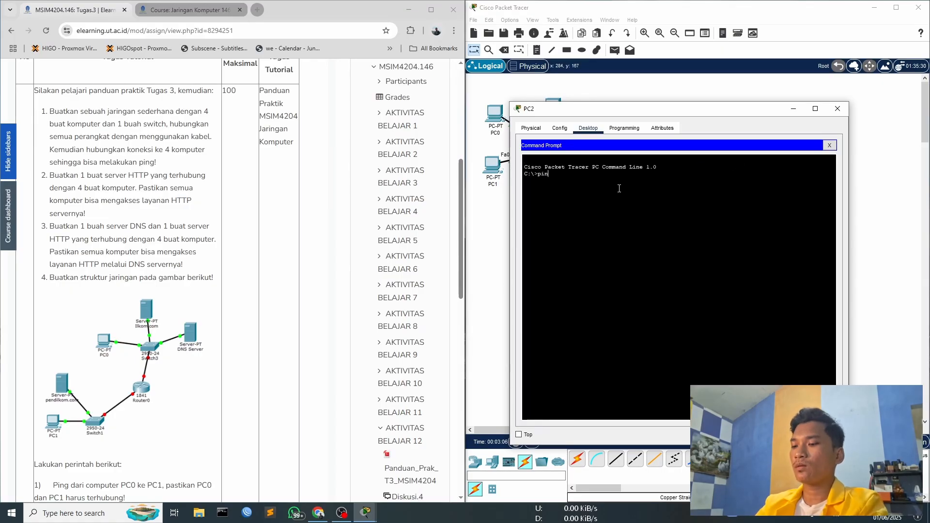
text(g 192.168.10.1)
key(Return)
drag(640, 110, 769, 97)
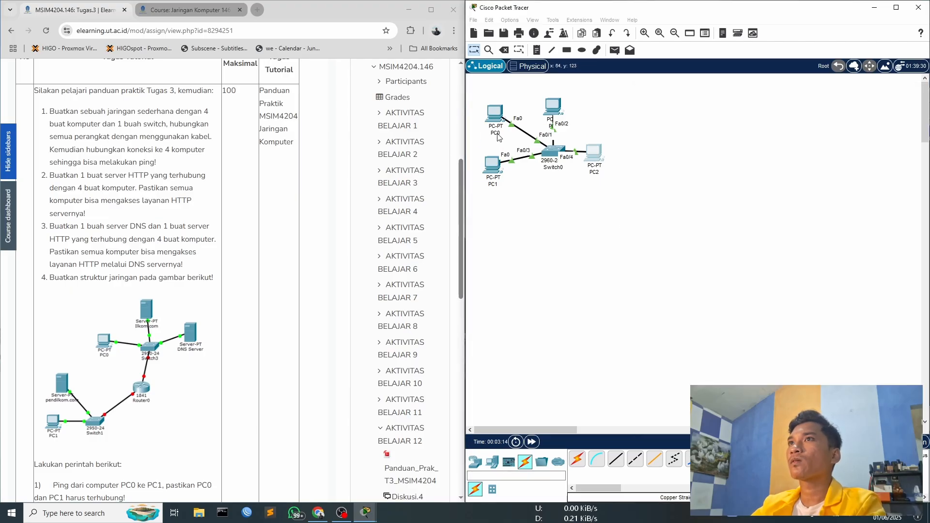
- Change PC0's display label to 192.168.10.1
click(496, 132)
text(192.168.10.1)
key(Return)
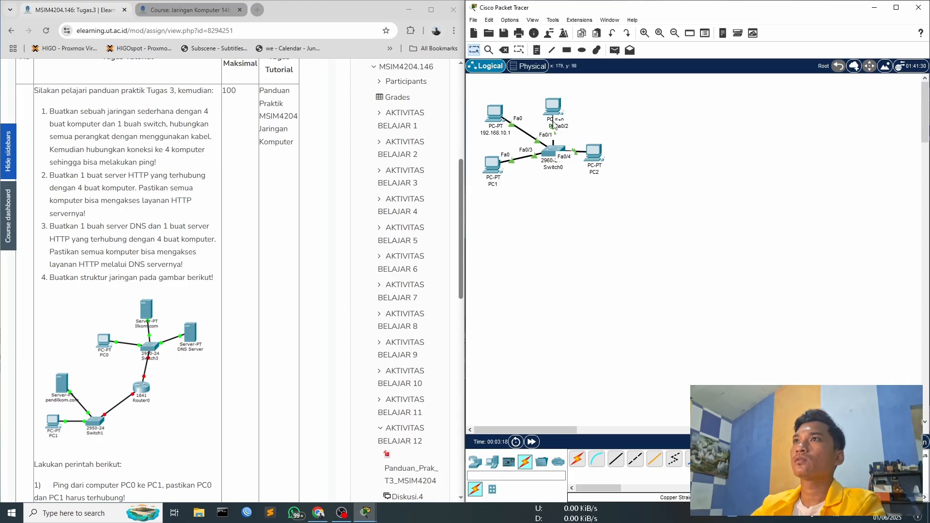
- Check PC3's IP configuration, shift PC3 slightly up and left of the switch, and relabel it with its IP address
click(553, 107)
click(368, 167)
click(653, 110)
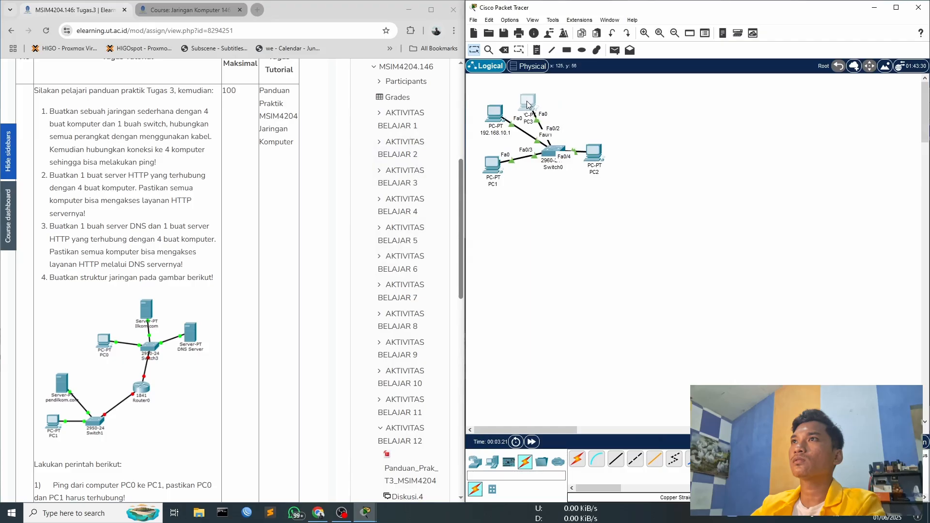
click(531, 124)
text(192.168.10.)
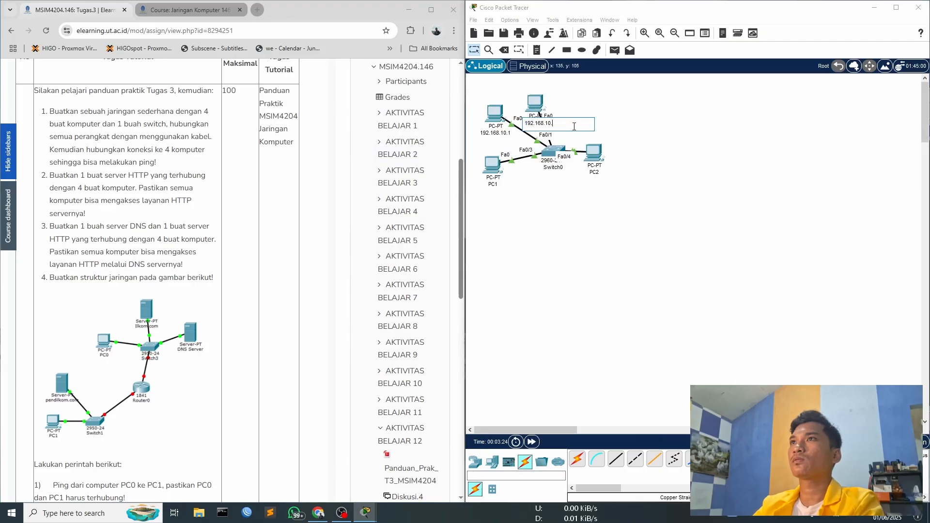
key(Return)
- Change the display labels of PC1 to 192.168.10.2 and PC2 to 192.168.10.4
click(493, 185)
text(192.168.10.2)
key(Return)
click(594, 173)
text(192.168.)
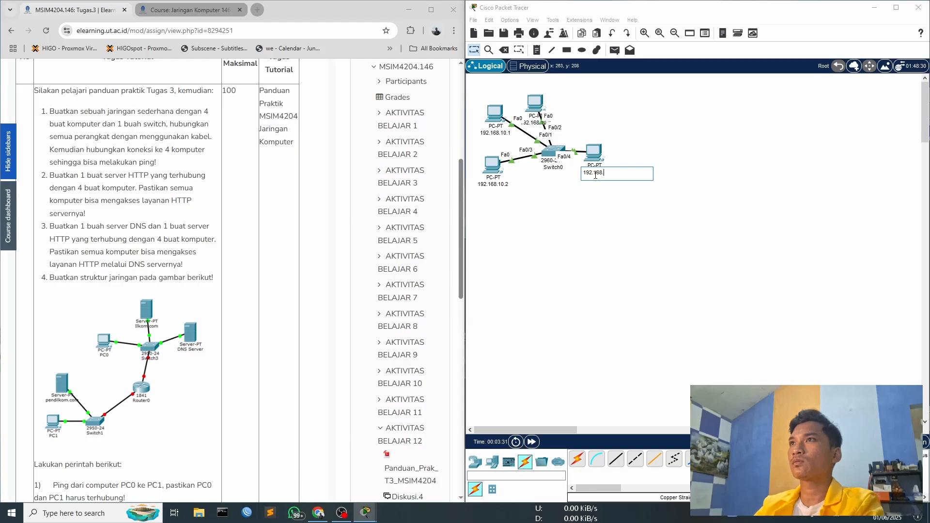
text(10.4)
key(Return)
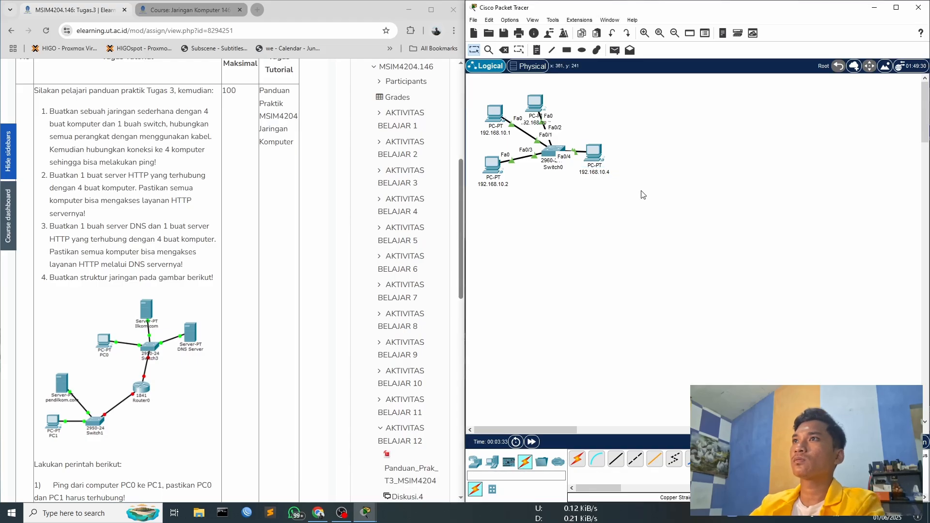
- Bring back the Command Prompt of the PC labelled 192.168.10.4 and ping 192.168.10.2 from it
mouse_move(366, 518)
click(399, 465)
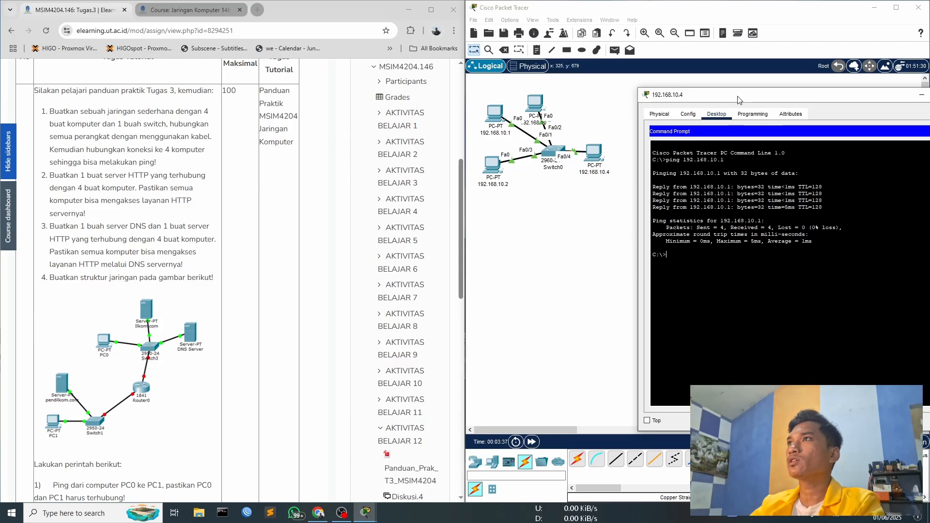
drag(738, 96, 710, 97)
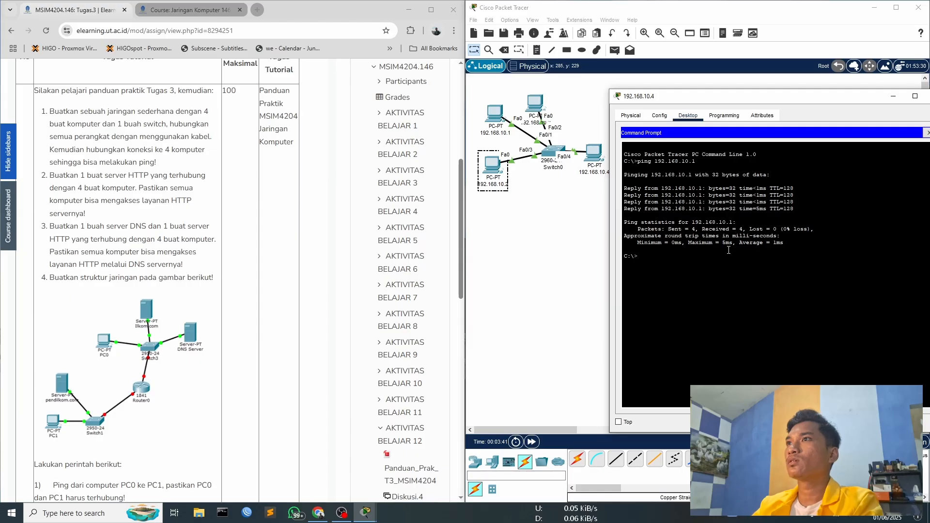
key(BackSpace)
text(2.168.10.2)
key(Return)
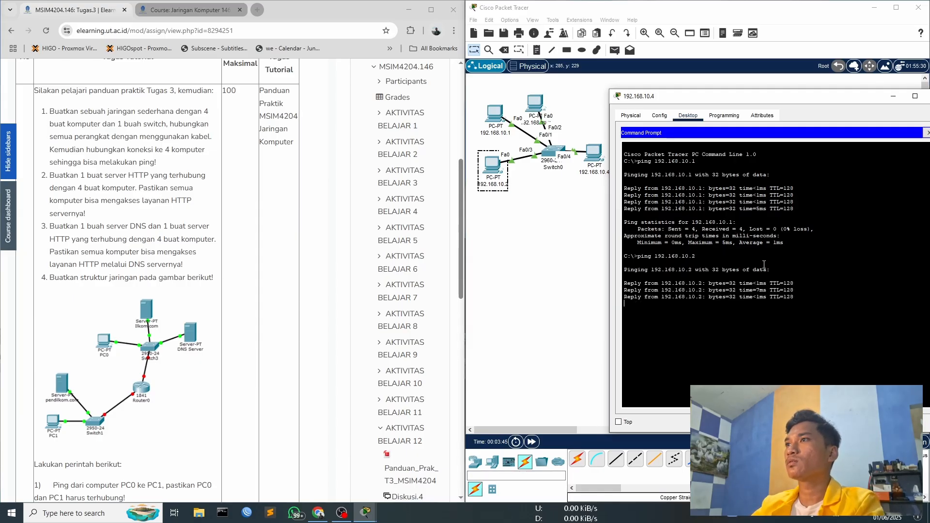
- Ping 192.168.10.3 from the PC labelled 192.168.10.4 and close that PC's window
key(Up)
key(BackSpace)
text(3)
key(Return)
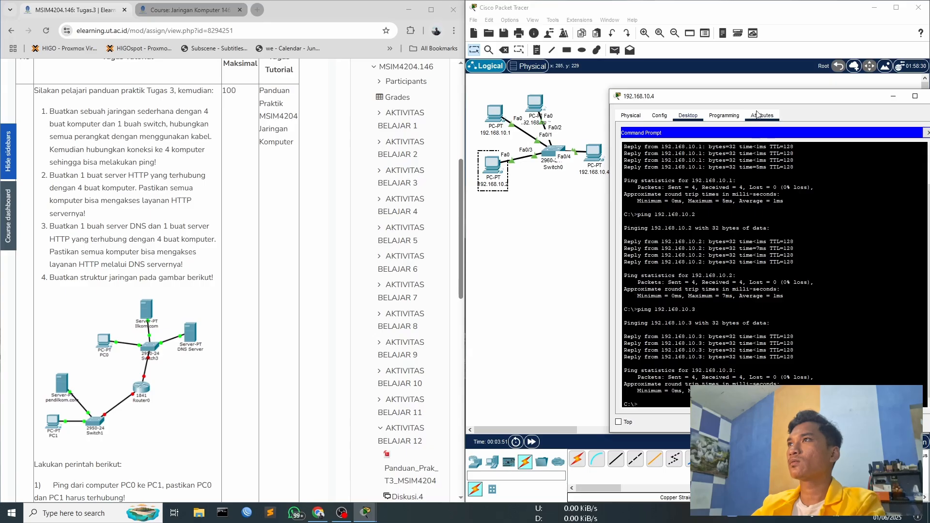
drag(871, 96, 847, 97)
click(912, 97)
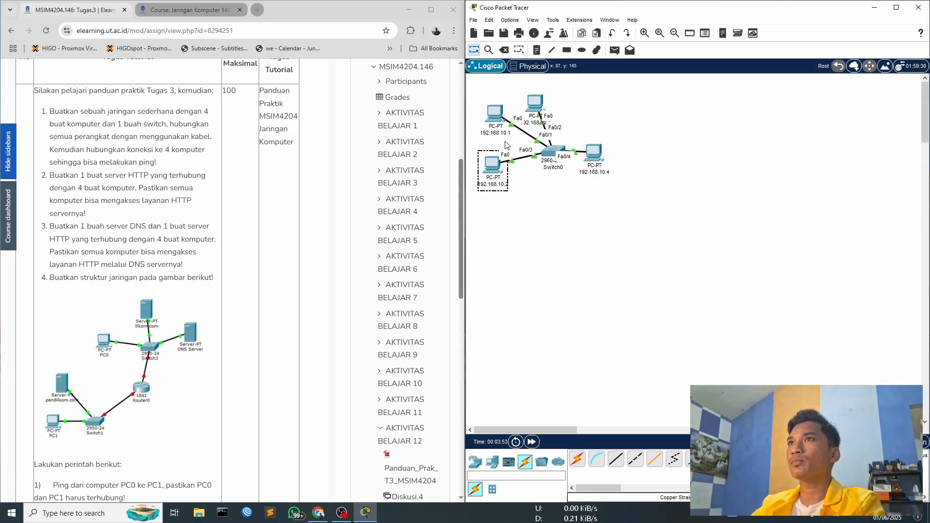
- Bring up the Command Prompt of the PC labelled 192.168.10.1 and ping 192.168.10.2 from it
click(498, 114)
click(533, 165)
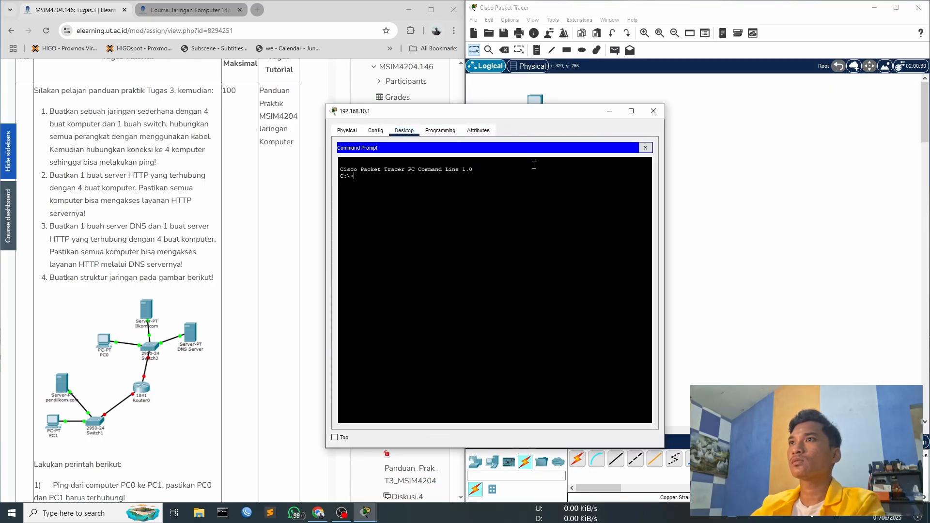
drag(500, 117, 744, 108)
text(ping 192.168.20.10.2)
key(Return)
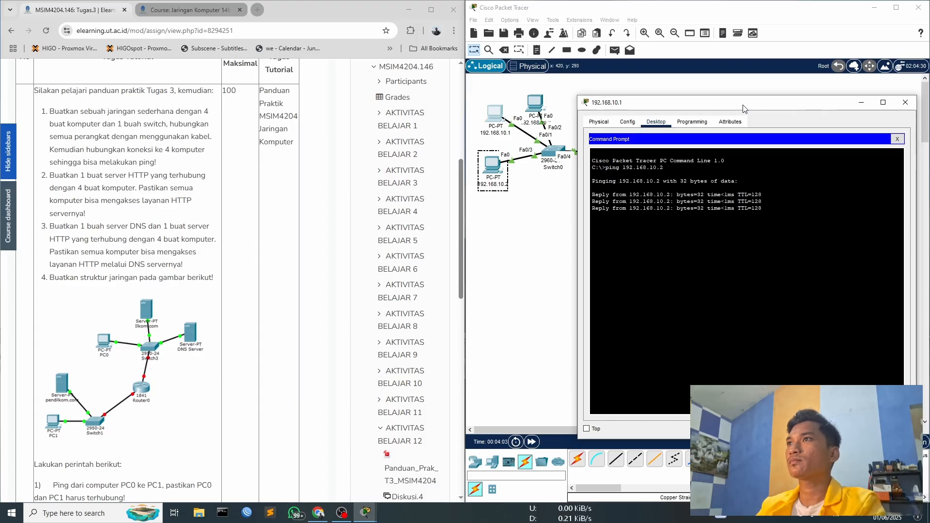
- Ping 192.168.10.3 and 192.168.10.4 from the PC labelled 192.168.10.1 and close its window
key(Up)
text(3)
key(Return)
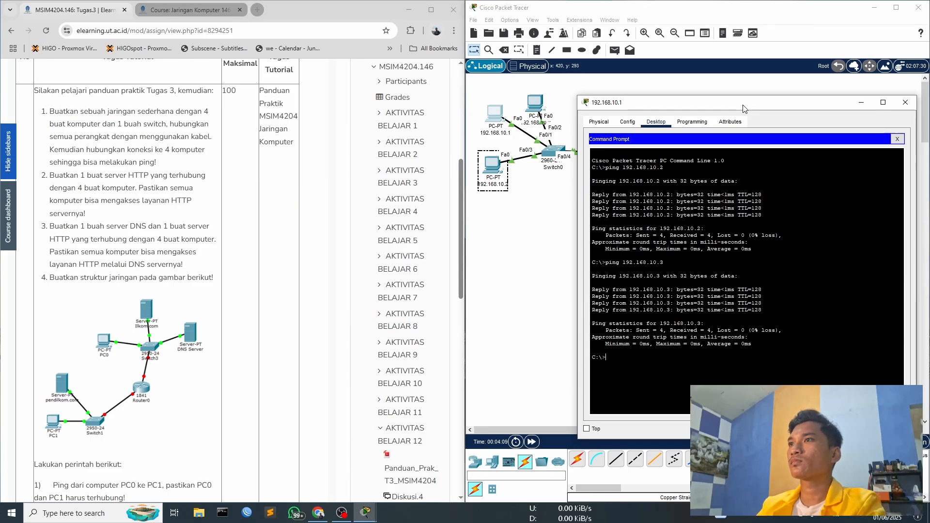
key(BackSpace)
text(4)
key(Return)
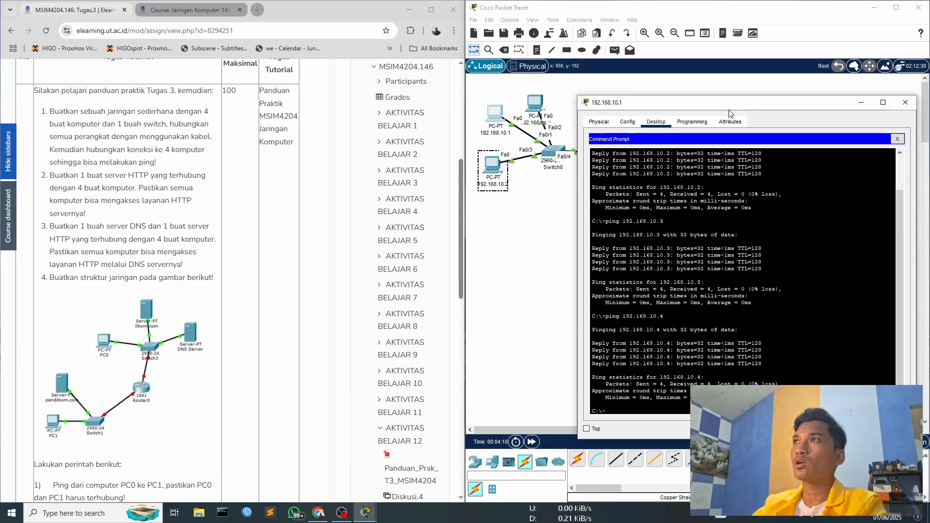
drag(720, 107, 755, 102)
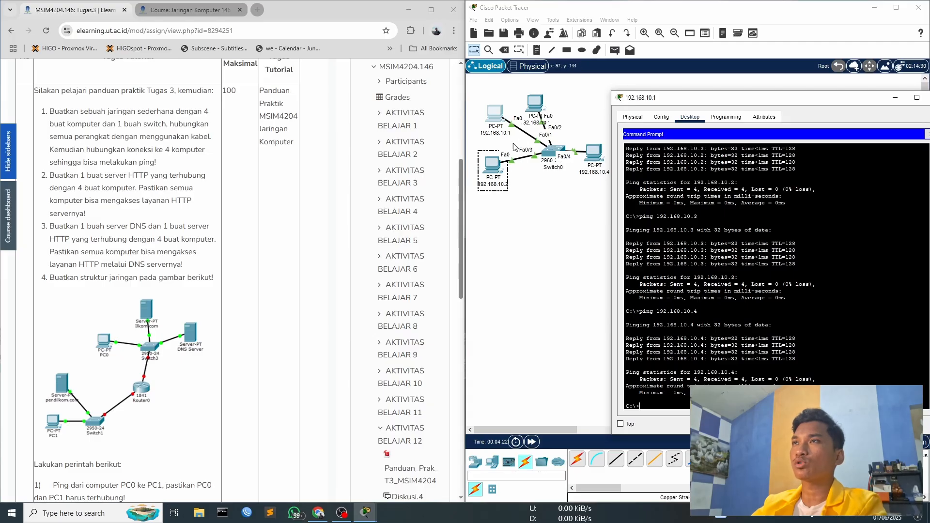
drag(770, 105, 747, 101)
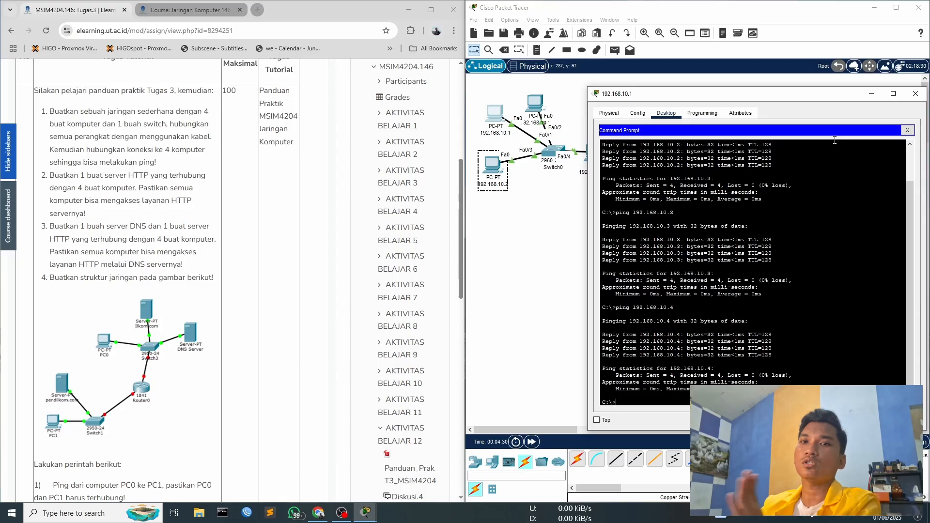
click(915, 96)
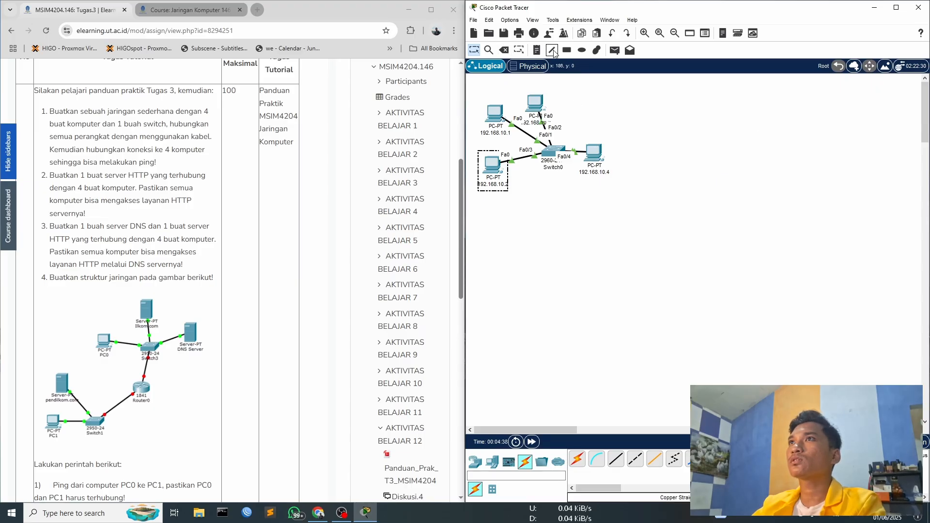
click(537, 50)
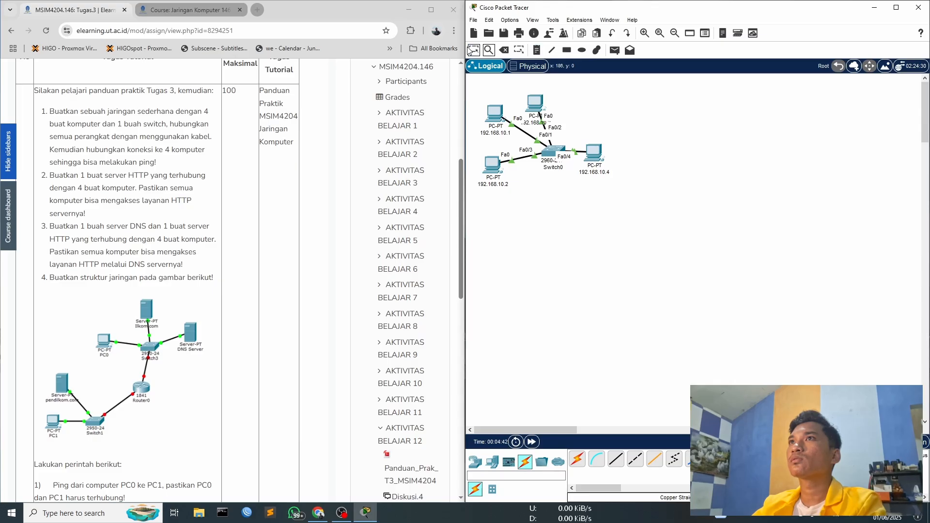
click(553, 53)
click(574, 7)
click(581, 51)
click(574, 7)
- Choose the rectangle drawing tool and set its outline colour to black
click(567, 51)
click(507, 45)
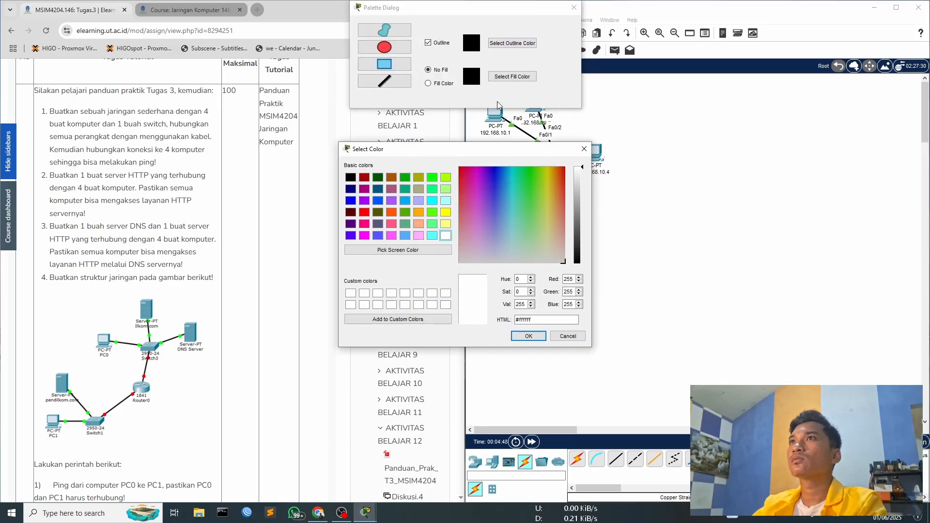
click(526, 333)
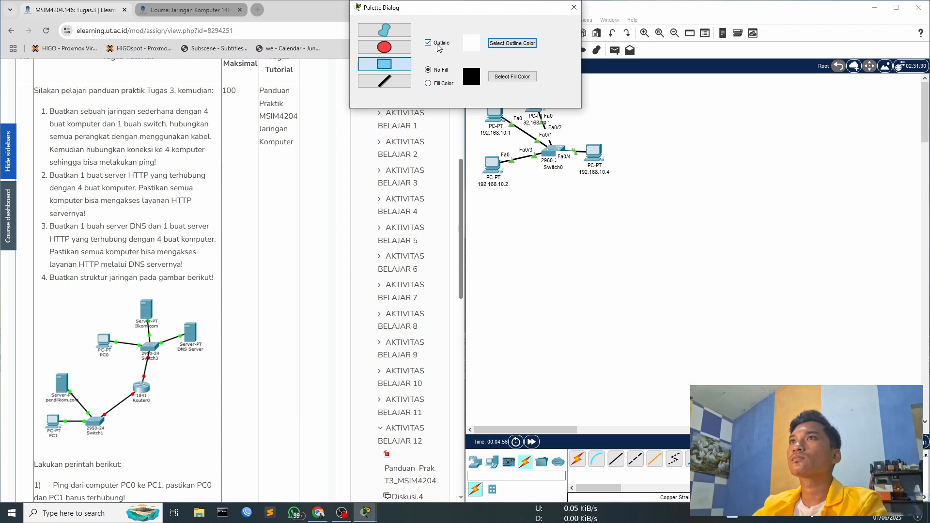
click(499, 43)
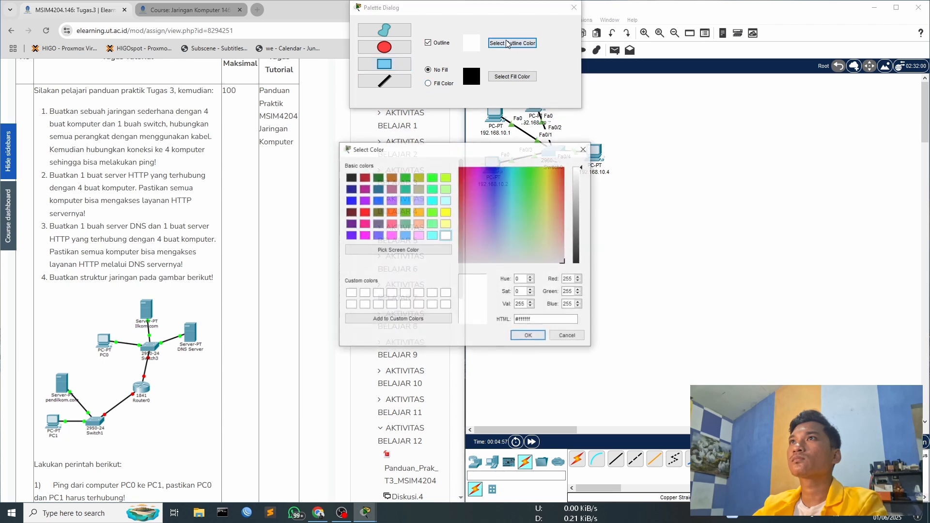
click(351, 179)
click(528, 336)
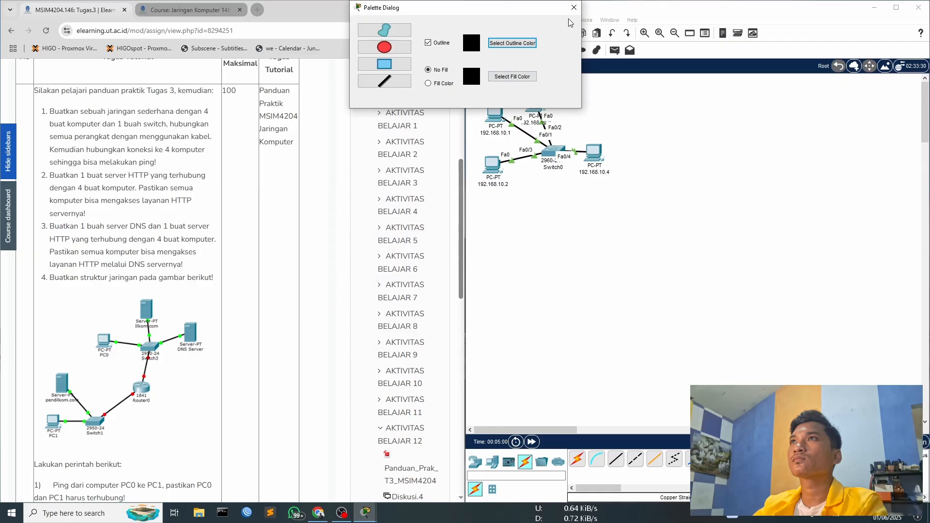
- Draw an unfilled rectangle framing the four PCs and the switch, and close the drawing palette
drag(469, 13, 761, 71)
drag(472, 86, 623, 197)
drag(831, 63, 661, 86)
click(744, 86)
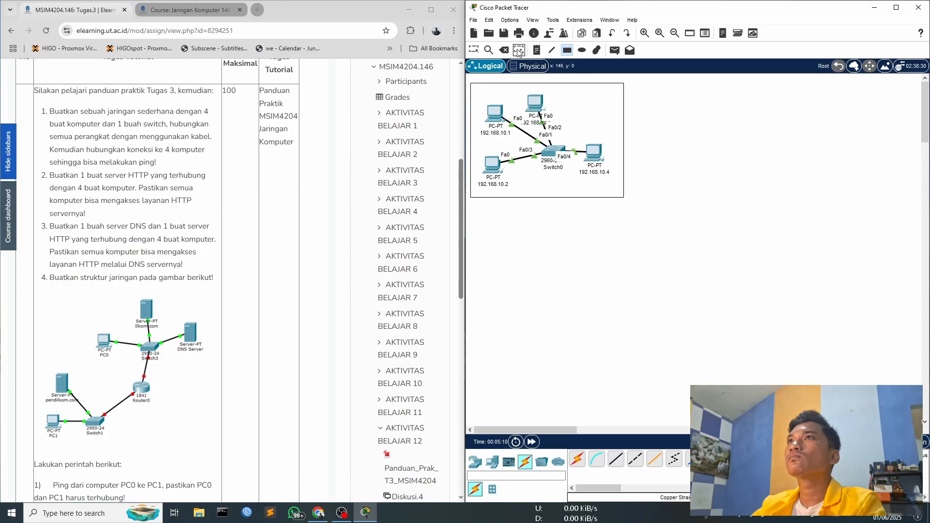
- Place a note reading "Nomor 1" inside the frame, beside the uppermost PC
click(535, 50)
click(576, 104)
text(Nomor 1)
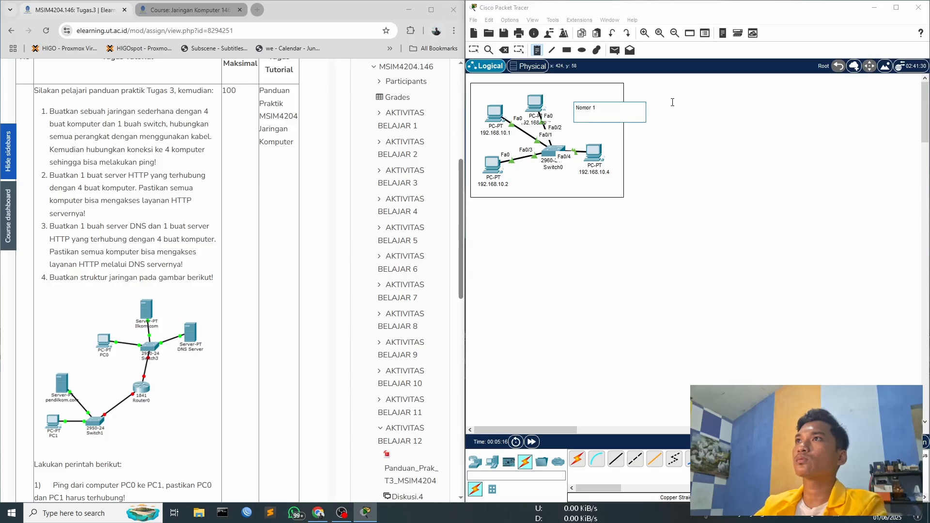
key(Escape)
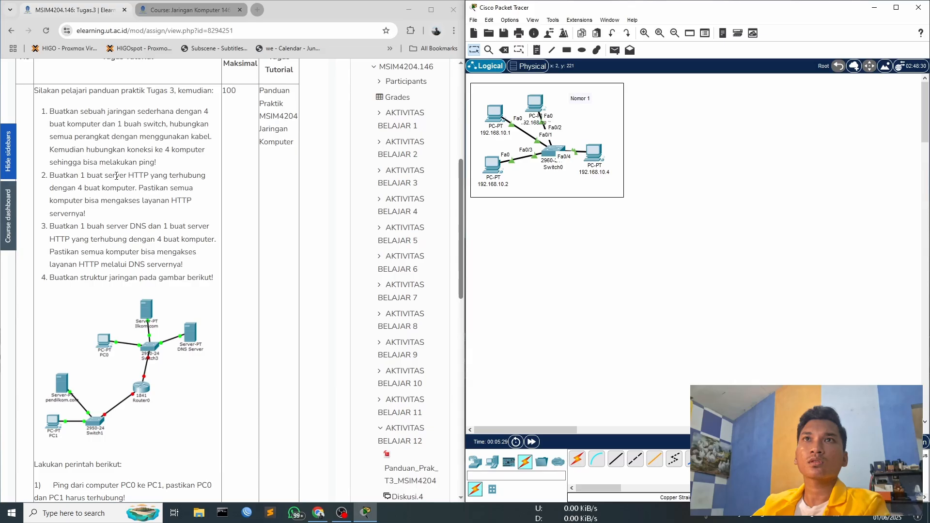
- Highlight "1 buat server HTTP" in task 2 of the assignment page and return to Cisco Packet Tracer
drag(82, 176, 152, 177)
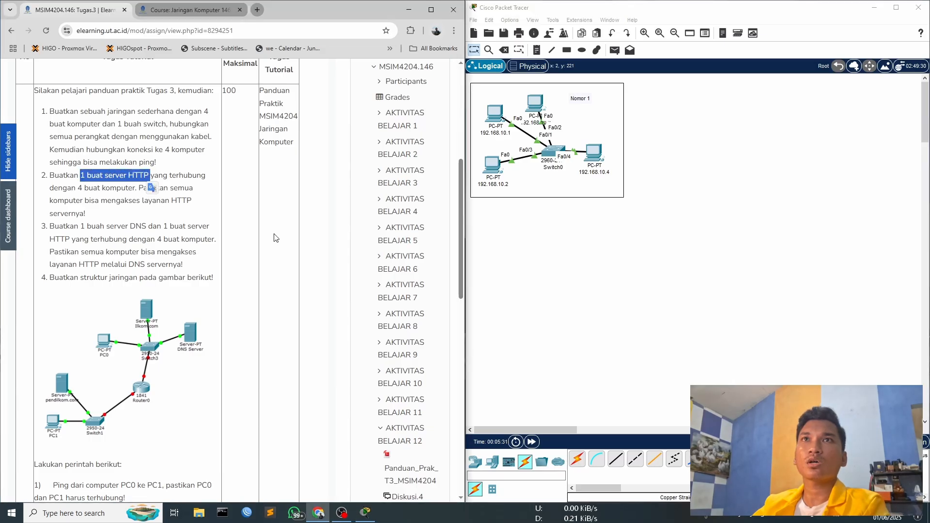
click(607, 238)
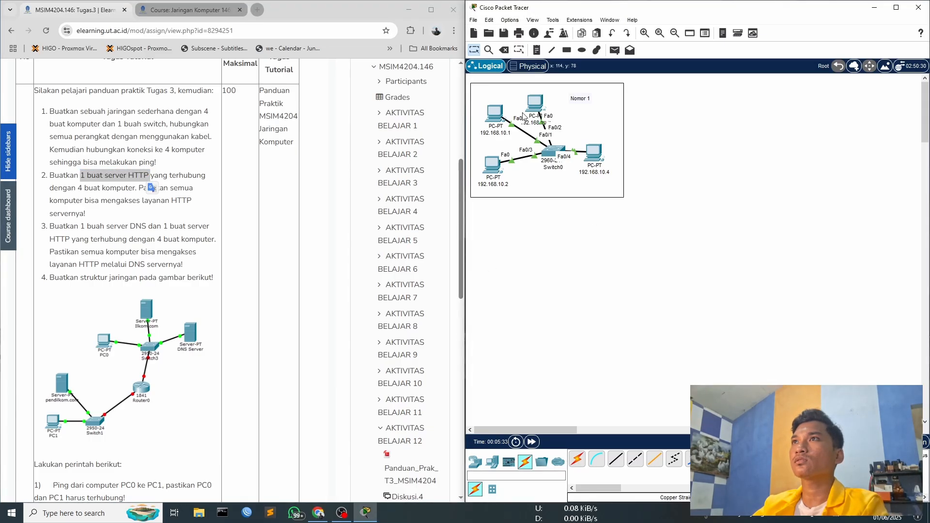
- Try to duplicate the framed Nomor 1 network in the empty space below the original
drag(693, 259, 477, 91)
click(760, 181)
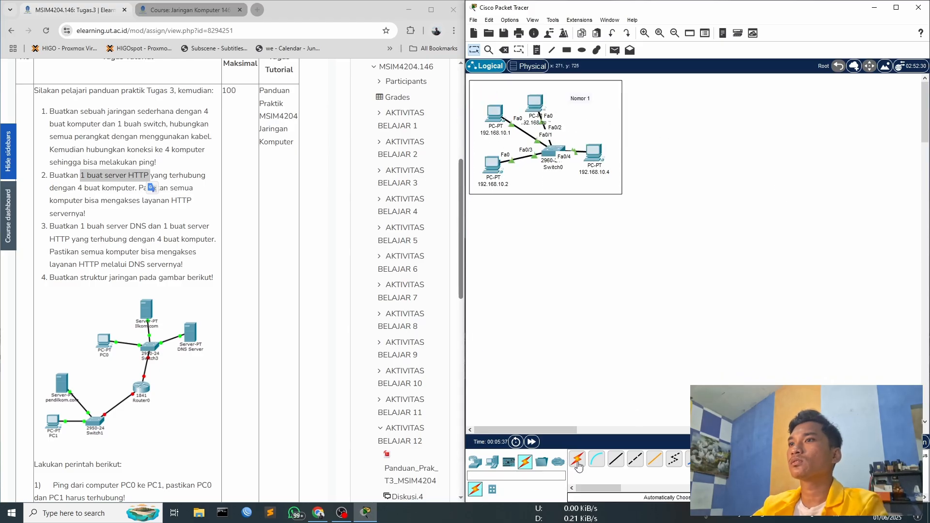
drag(654, 216, 477, 95)
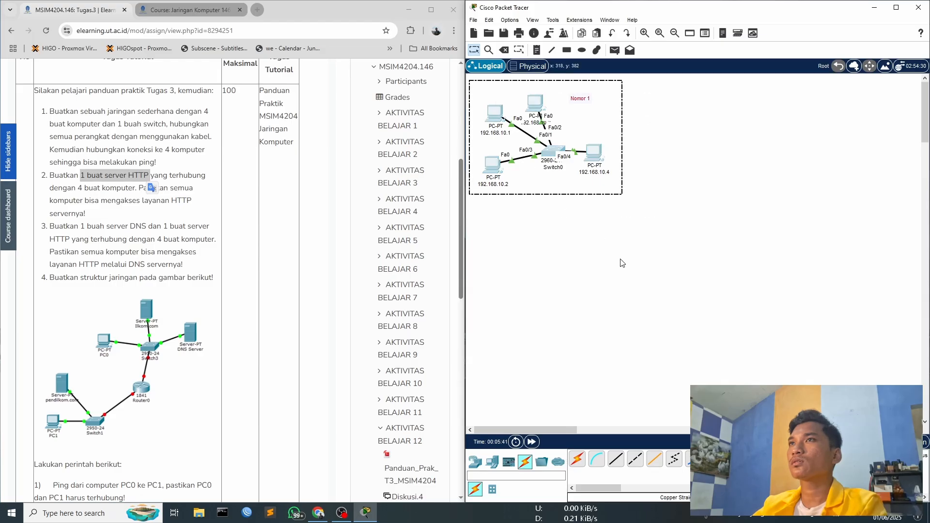
key(ctrl+v)
drag(597, 127, 603, 286)
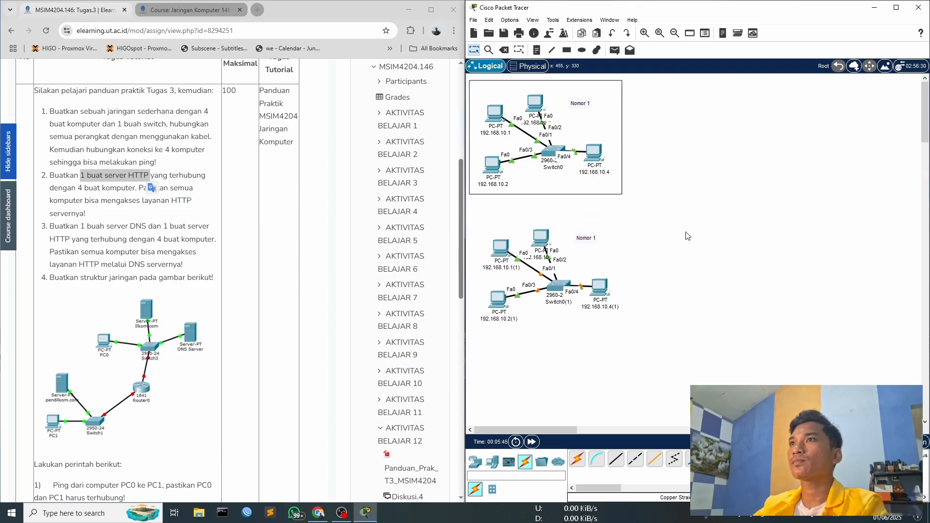
key(Delete)
- Copy the whole Nomor 1 network with its note and place the duplicate below the original frame
drag(643, 214, 466, 77)
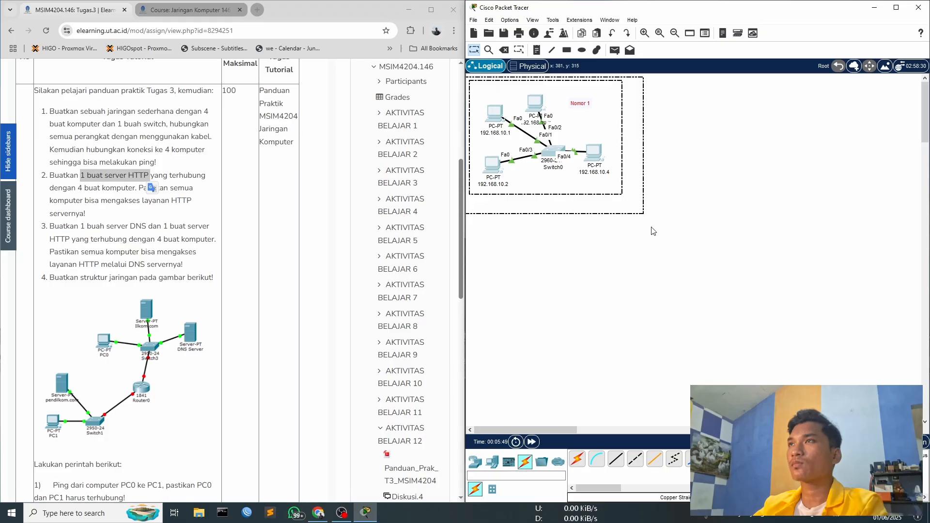
key(ctrl+c)
key(ctrl+v)
drag(598, 148, 599, 284)
- Try to duplicate the rectangular frame of the Nomor 1 network on its own
click(703, 275)
click(623, 162)
click(631, 185)
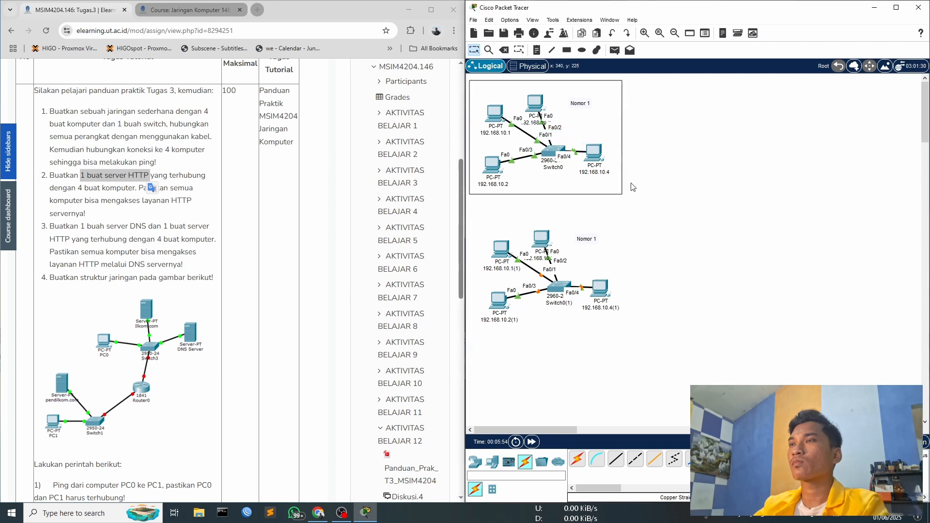
click(622, 155)
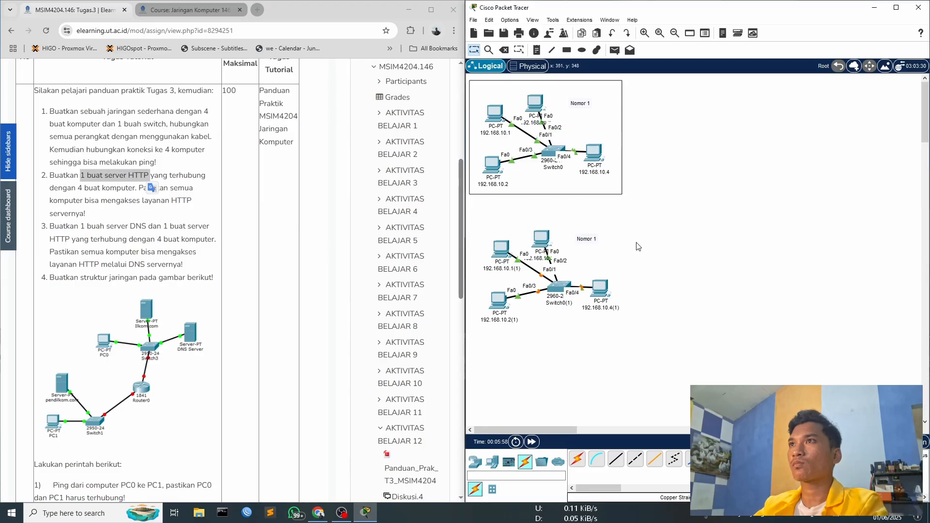
key(ctrl+v)
key(ctrl+z)
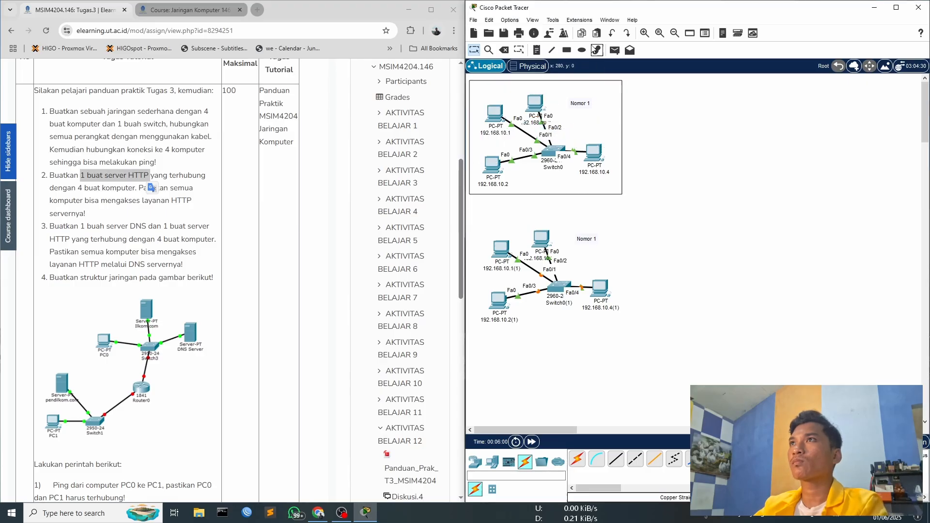
- Draw a black rectangle around the duplicated network and change its note to "Nomor 2"
click(567, 51)
drag(471, 220, 626, 345)
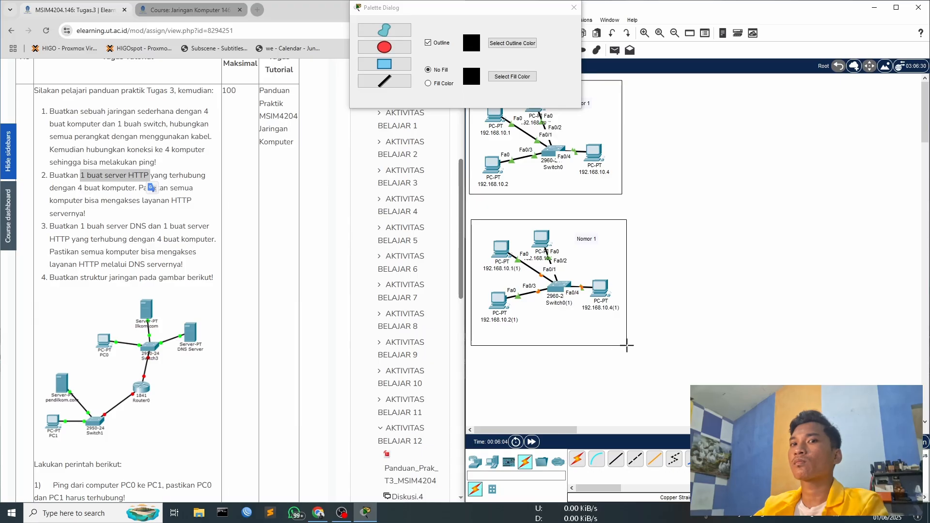
click(574, 7)
double_click(595, 243)
key(BackSpace)
text(2)
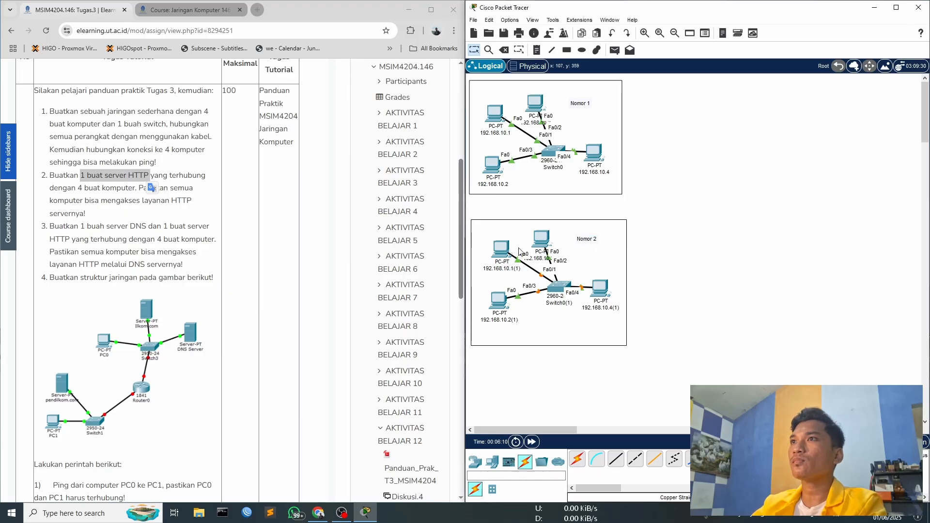
- Check the IP configuration of the duplicated PC 192.168.10.3(1) and close its window
click(540, 241)
click(439, 131)
click(404, 130)
click(373, 174)
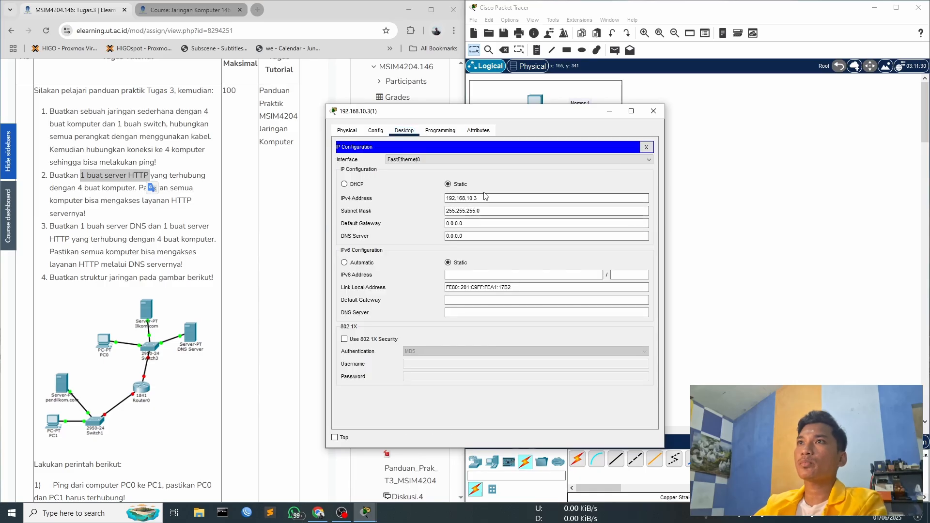
click(653, 111)
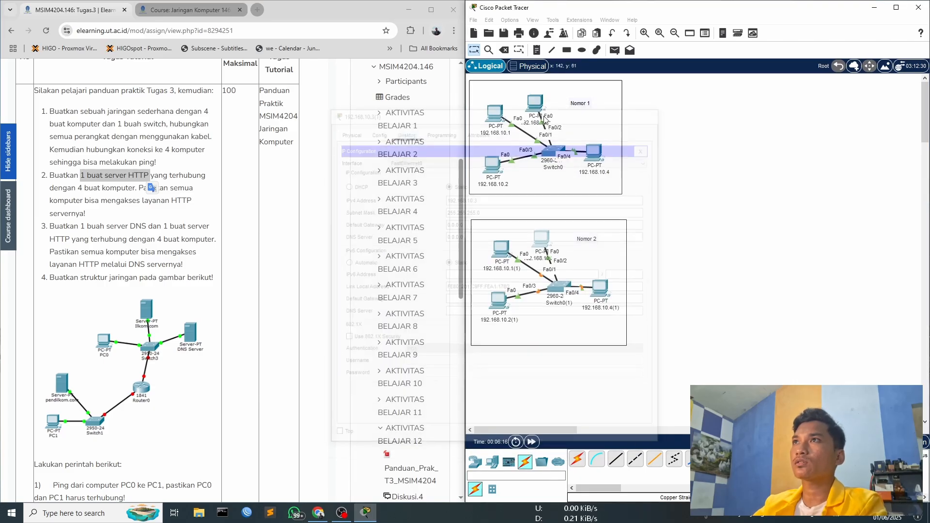
- Set both the display name and the IPv4 address of the duplicated PC 192.168.10.1(1) to 192.168.20.1
click(500, 250)
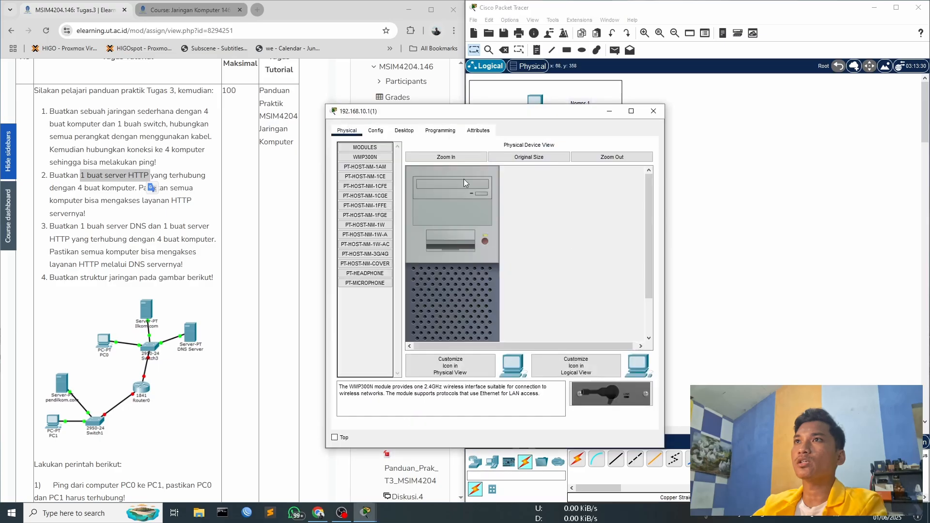
click(375, 131)
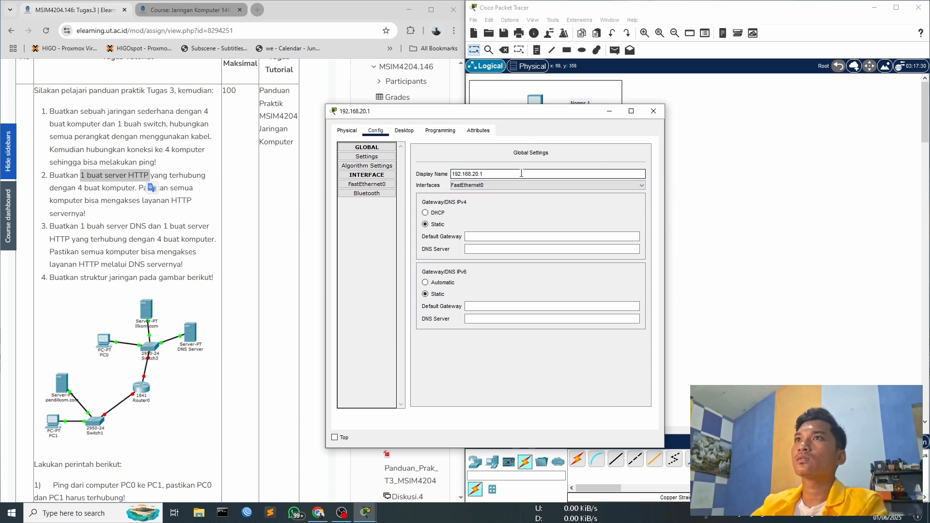
click(439, 131)
click(404, 131)
click(391, 165)
click(469, 199)
key(BackSpace)
text(2)
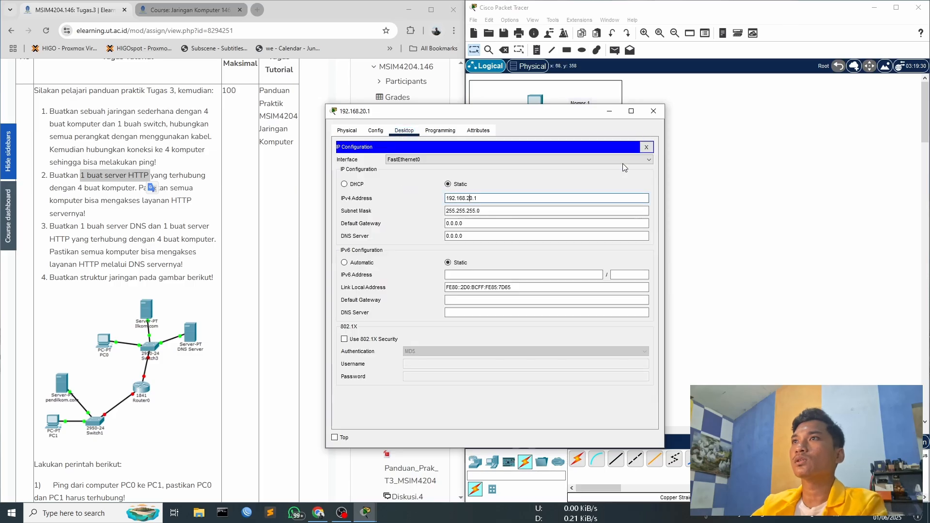
click(653, 111)
- Set the display name of the duplicated PC 192.168.10.3(1) to 192.168.20.3
click(535, 238)
click(349, 131)
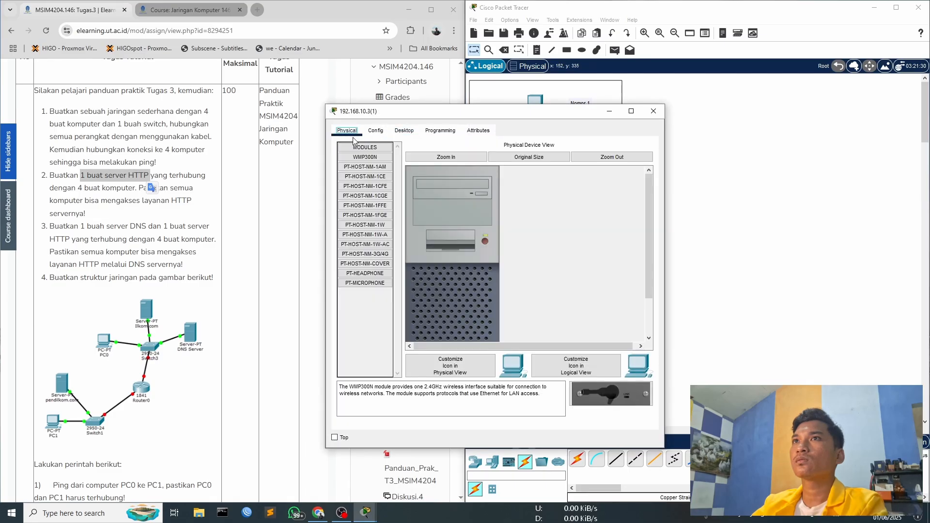
click(375, 130)
click(475, 174)
key(BackSpace)
text(2)
key(Right)
key(Delete)
key(Delete)
key(BackSpace)
- Set the IPv4 address of the PC 192.168.20.3 to match its display name and close its window
click(403, 131)
click(430, 131)
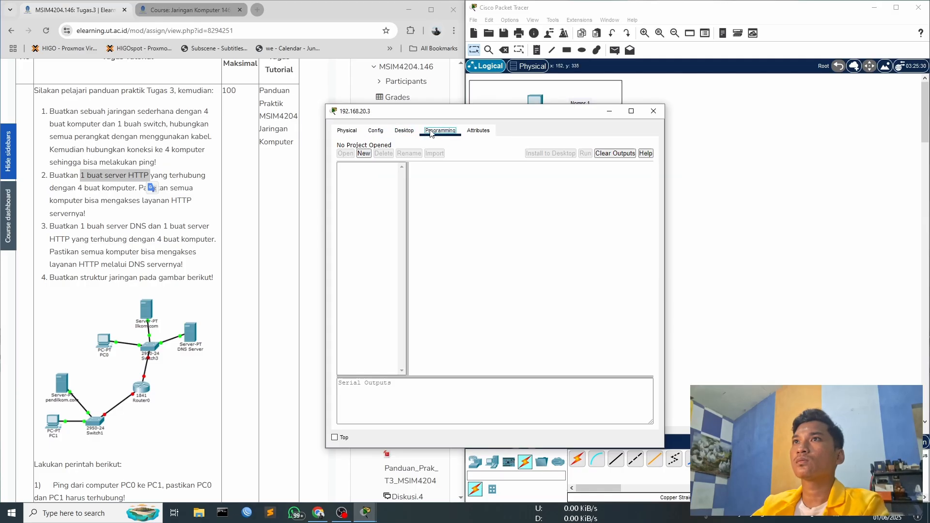
click(397, 131)
click(646, 148)
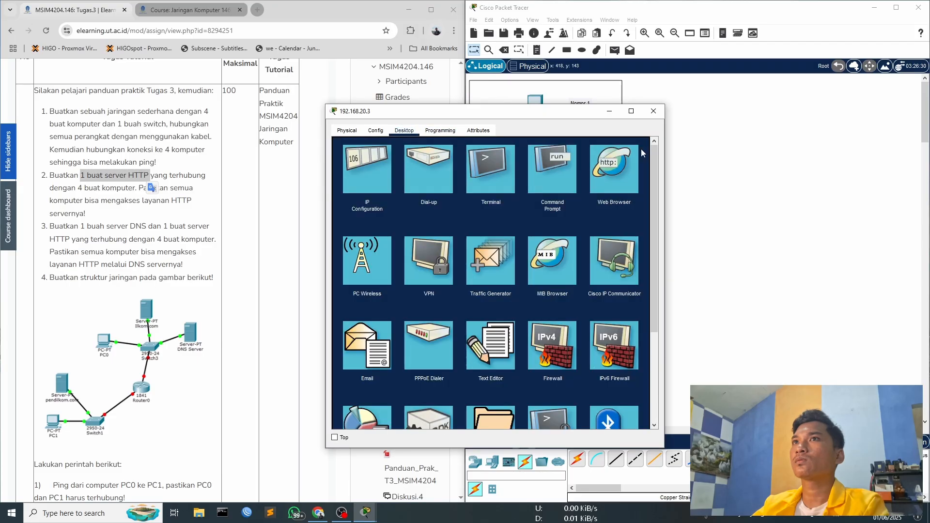
click(371, 175)
click(469, 198)
key(BackSpace)
text(2.168.20.3)
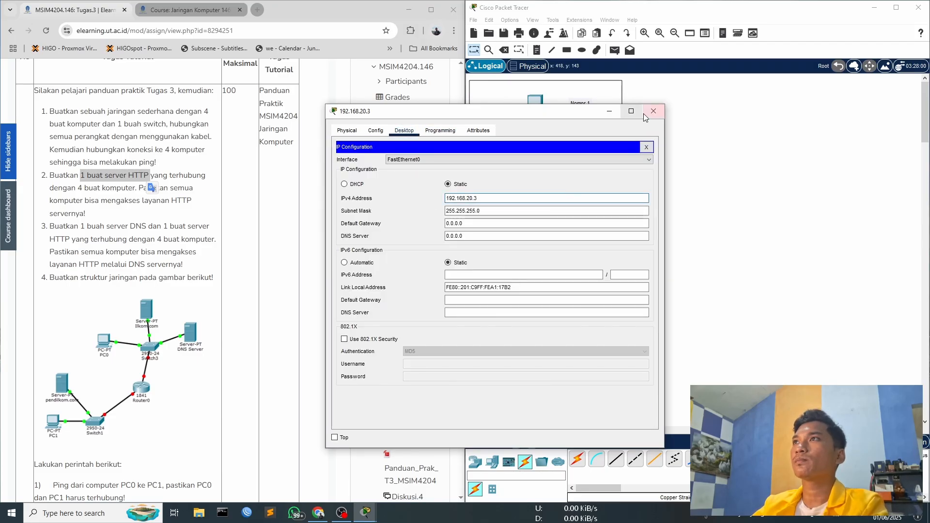
click(652, 111)
- Set the display name of the duplicated PC 192.168.10.2(1) to 192.168.20.2
click(491, 306)
click(376, 132)
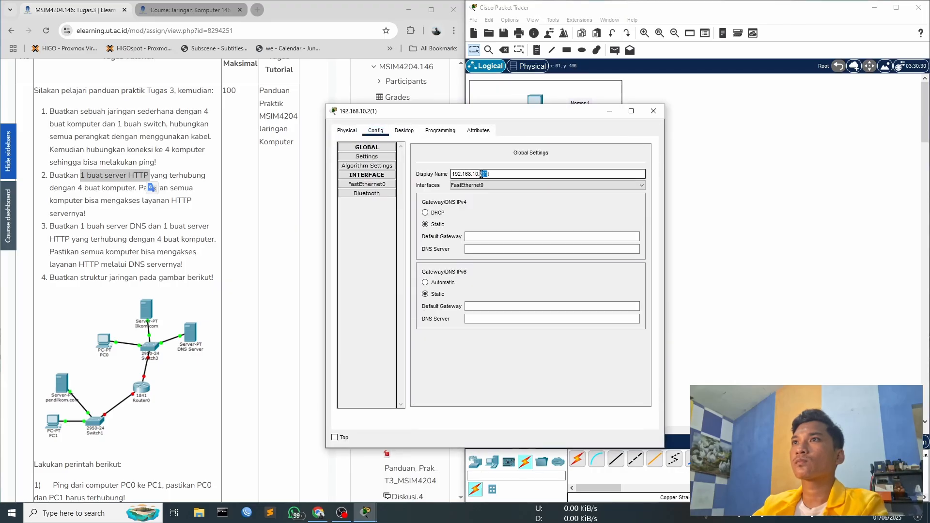
key(BackSpace)
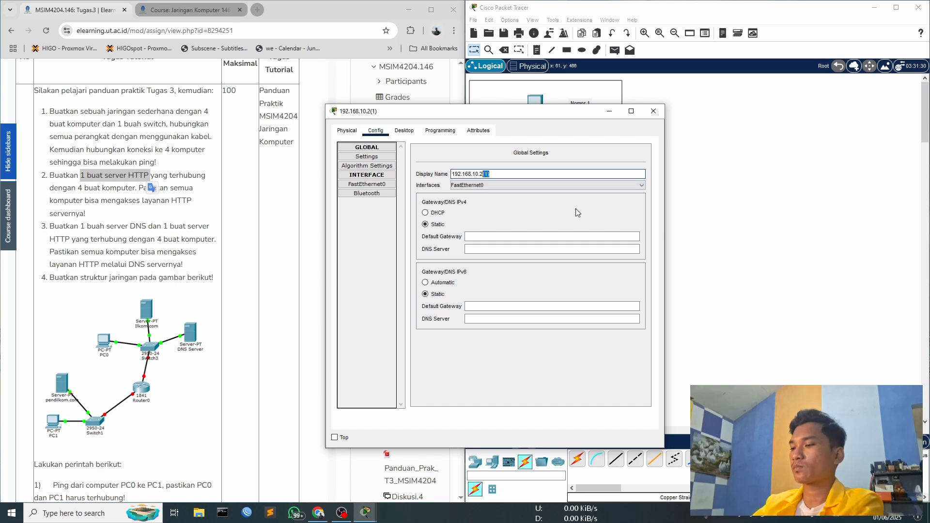
key(Left)
key(Left)
key(Left)
key(BackSpace)
text(2)
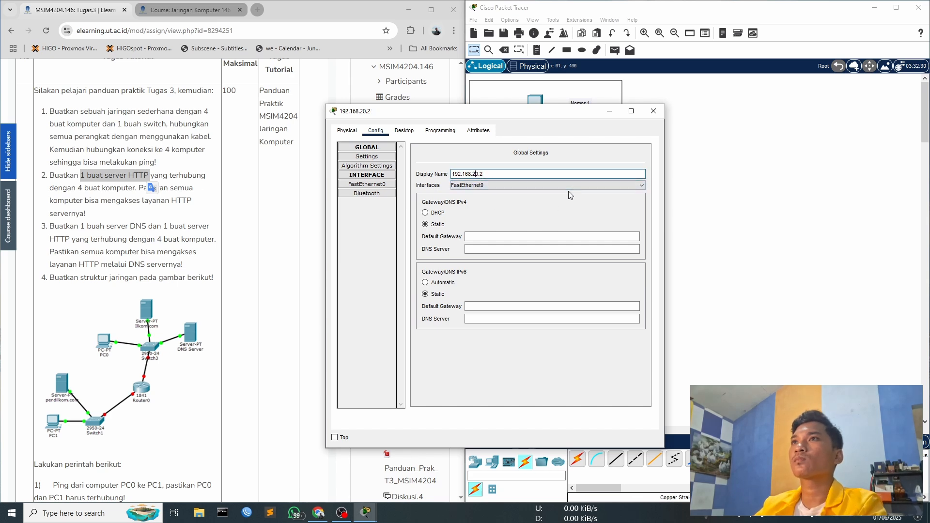
- Set the IPv4 address of the PC 192.168.20.2 to match its display name and close its window
click(404, 130)
click(391, 171)
key(BackSpace)
key(BackSpace)
text(2)
click(654, 111)
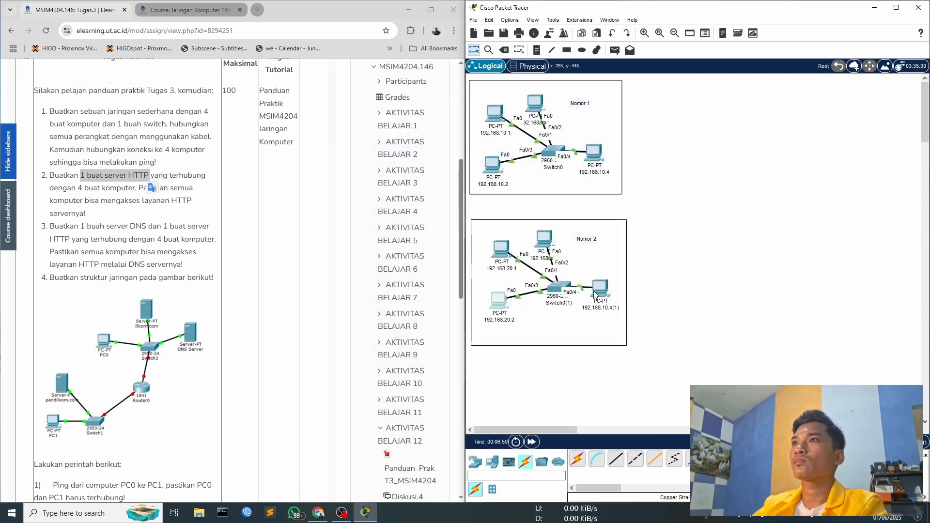
- Set the display name of the duplicated PC 192.168.10.4(1) to 192.168.20.4
click(595, 291)
click(387, 132)
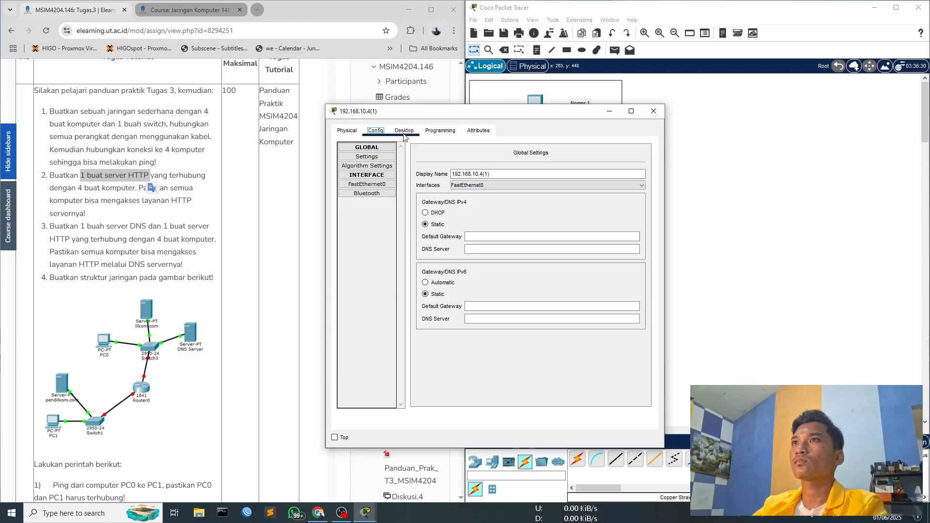
key(BackSpace)
text(2)
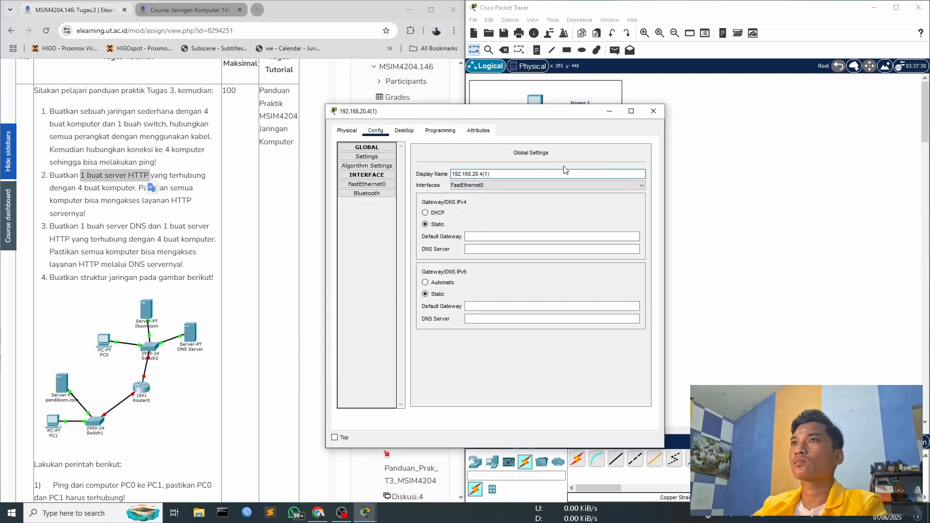
key(BackSpace)
- Set the IPv4 address of the PC 192.168.20.4 to match its display name and close its window
click(403, 131)
click(382, 175)
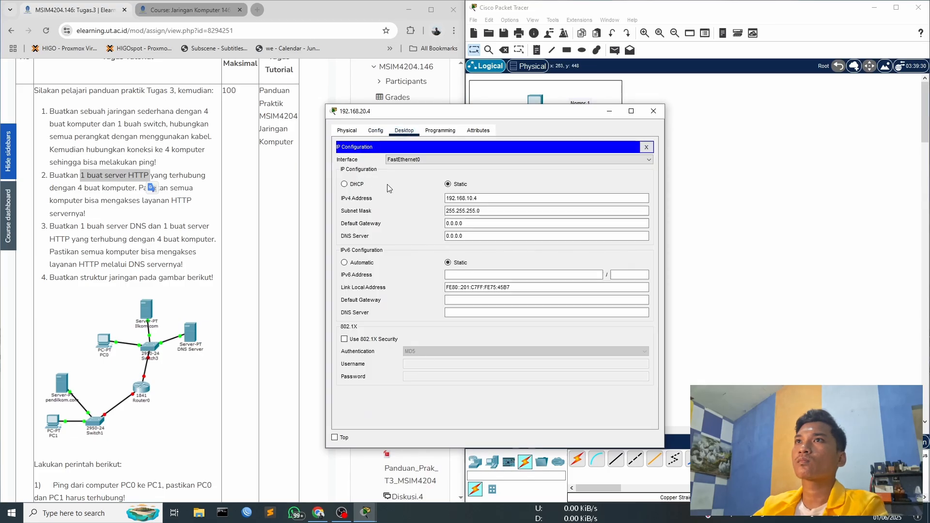
double_click(470, 198)
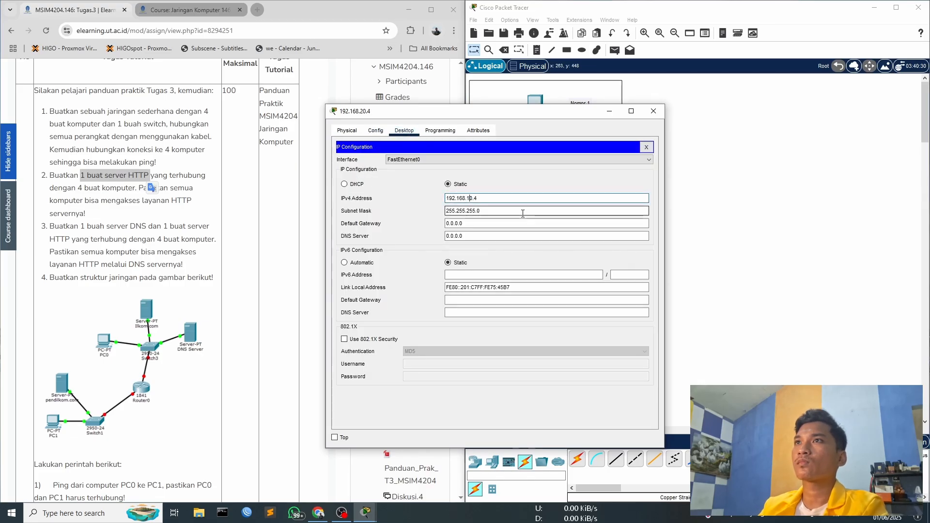
text(20)
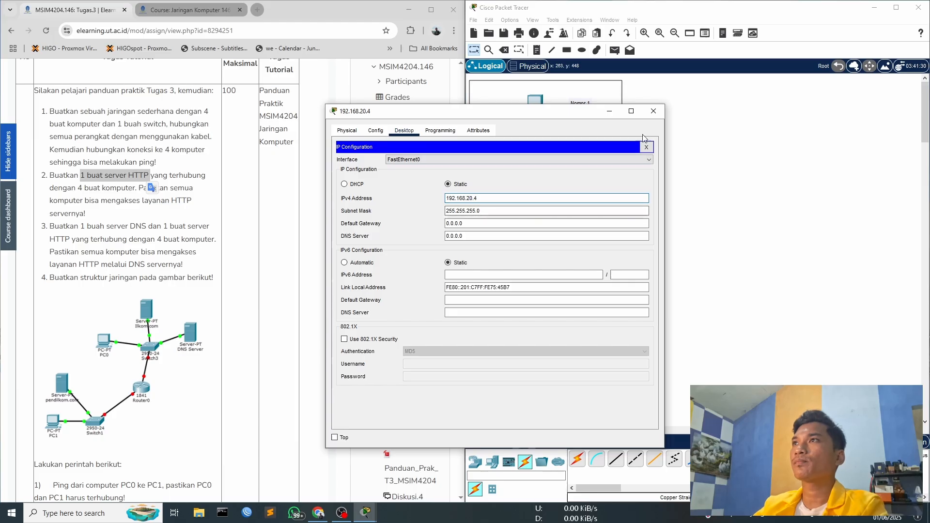
click(653, 111)
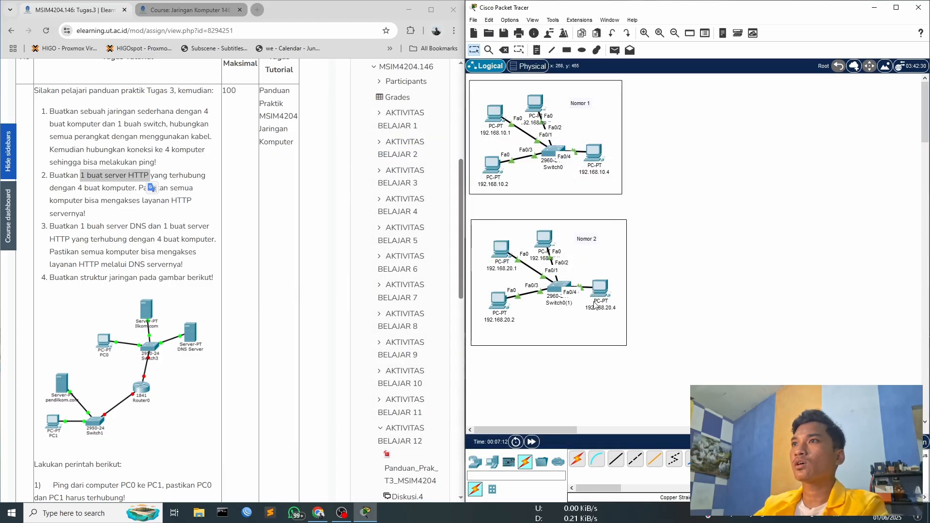
- Add a generic Server end device below the switch inside the Nomor 2 frame
click(475, 461)
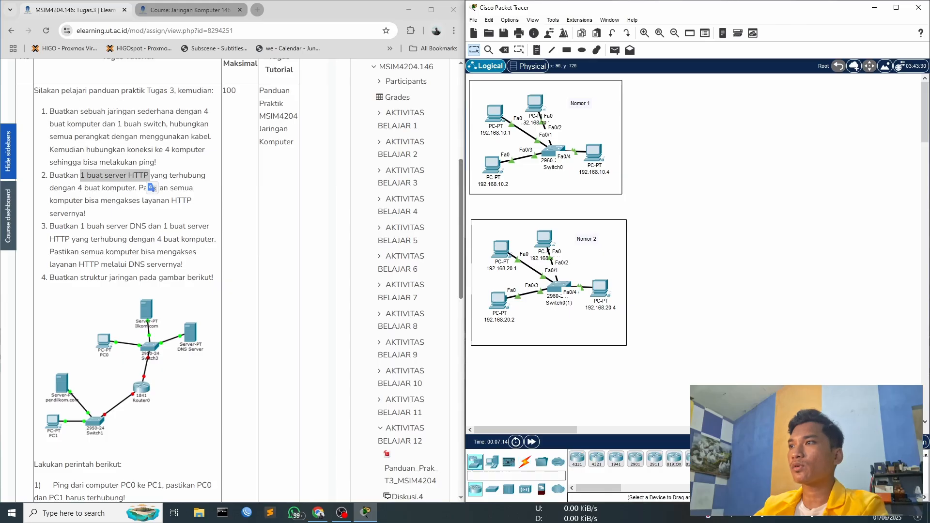
click(558, 489)
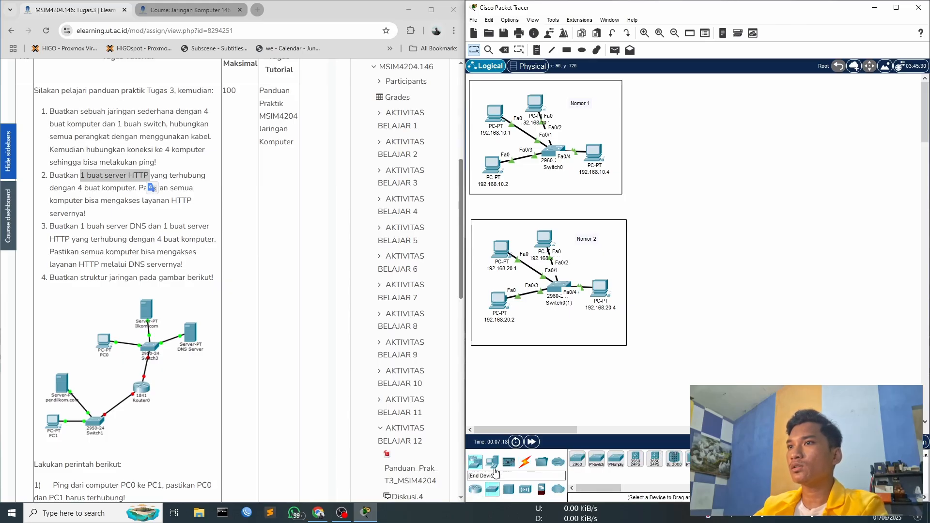
click(493, 469)
click(616, 458)
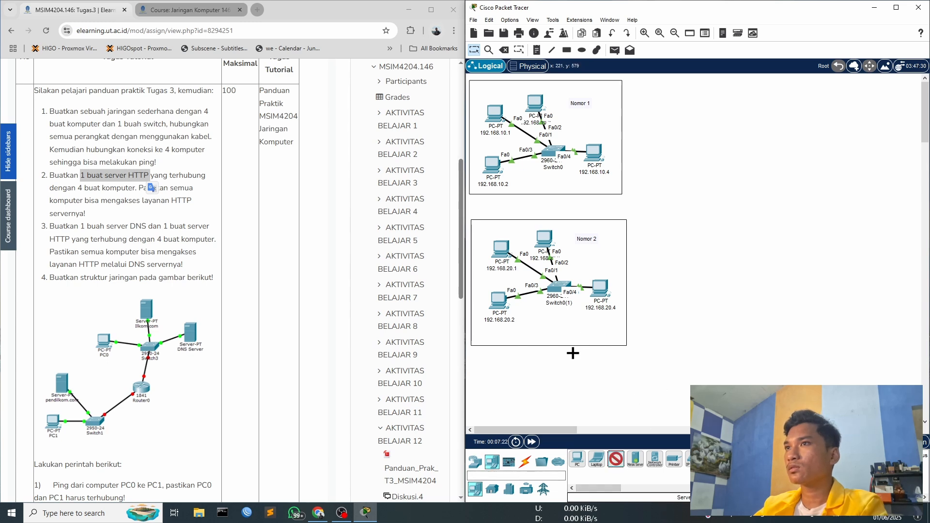
click(559, 333)
drag(564, 334, 541, 325)
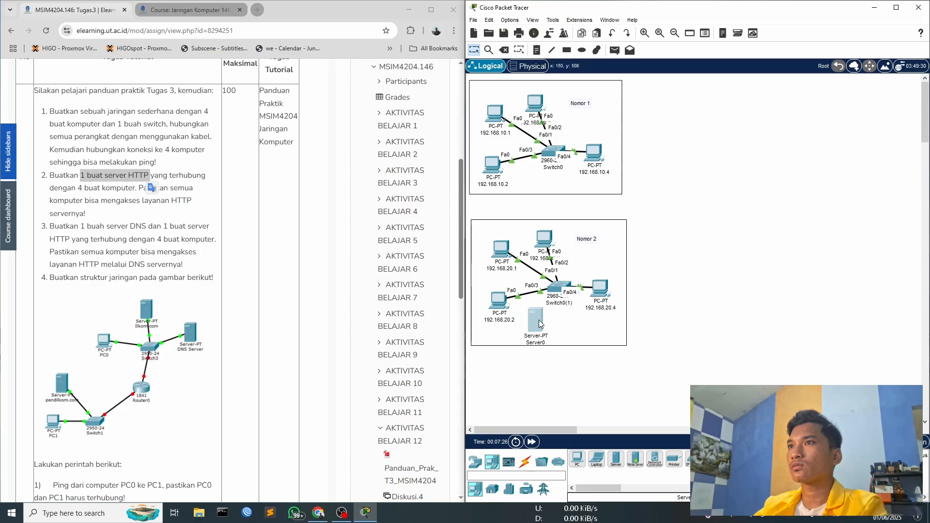
click(537, 321)
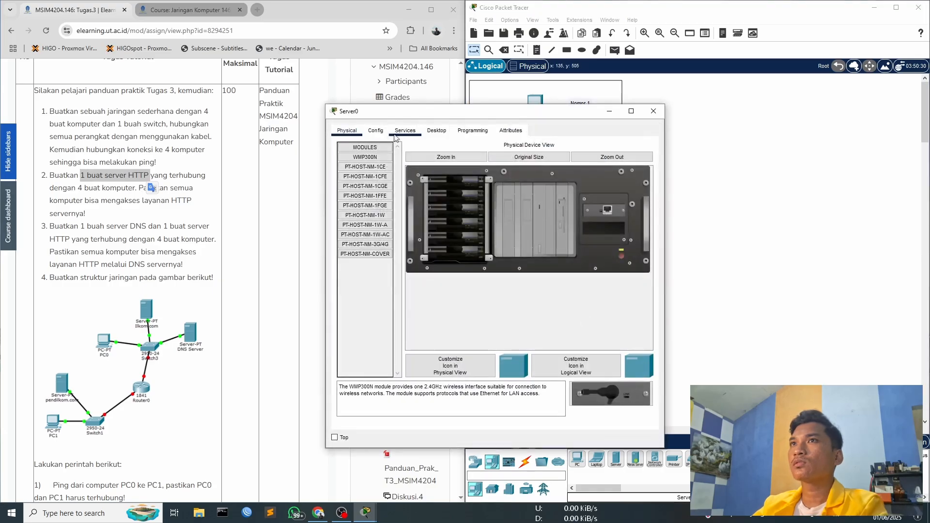
click(654, 111)
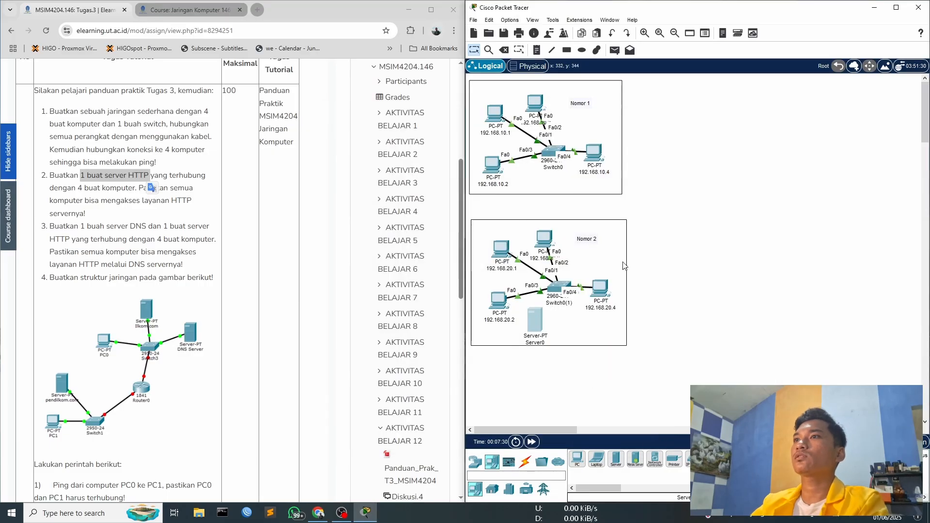
- Connect the server to port FastEthernet0/5 of the Nomor 2 switch with a copper straight-through cable
click(525, 461)
click(616, 461)
click(536, 317)
click(557, 330)
click(556, 289)
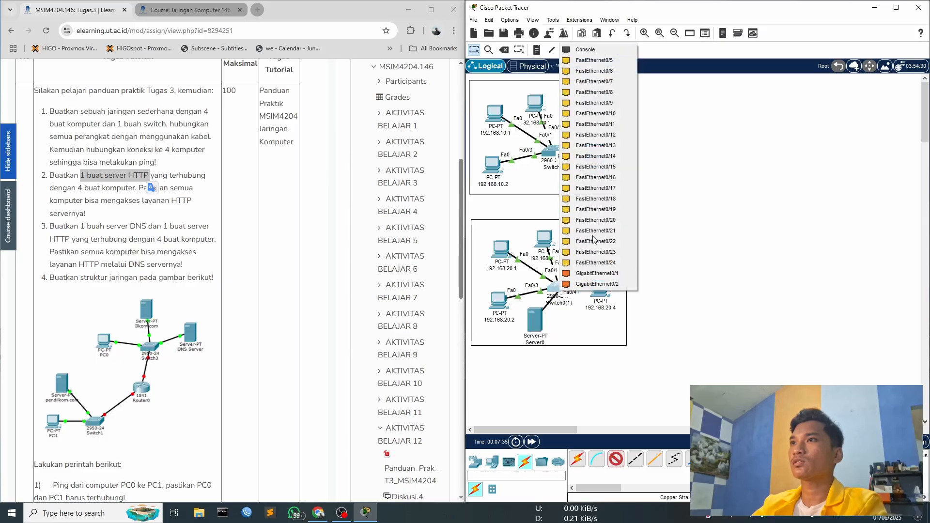
click(594, 61)
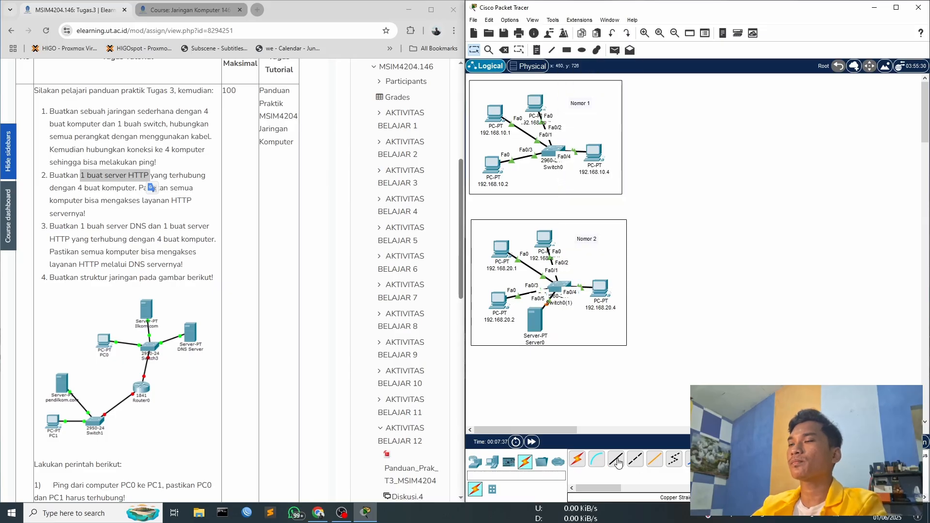
- Move the server further below the switch and delete the rectangle around the Nomor 2 network
drag(535, 320, 554, 362)
click(556, 346)
click(556, 346)
key(Delete)
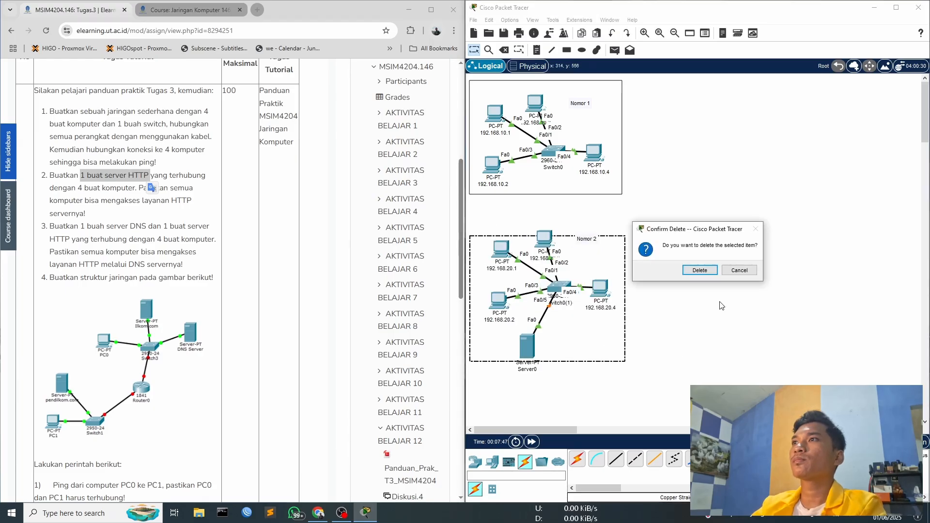
click(699, 269)
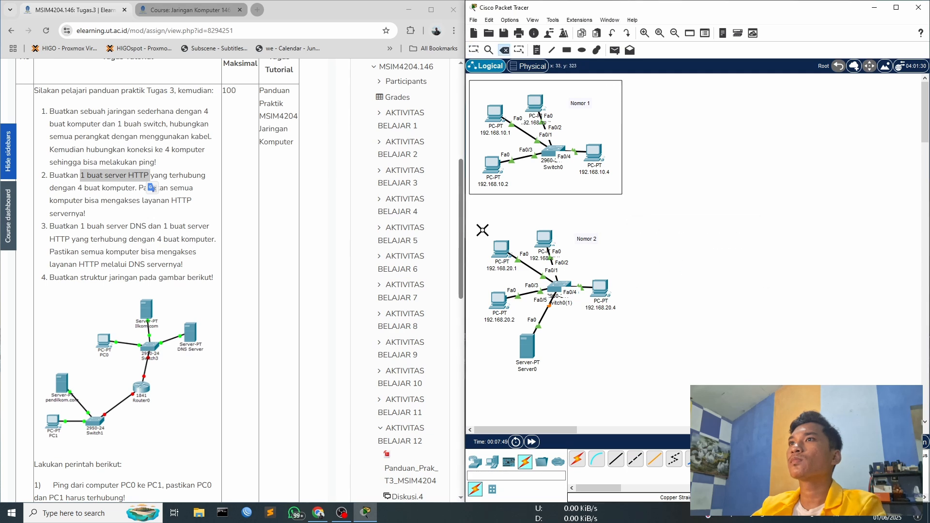
- Draw a taller black unfilled rectangle around the Nomor 2 network so that it encloses the server
click(566, 50)
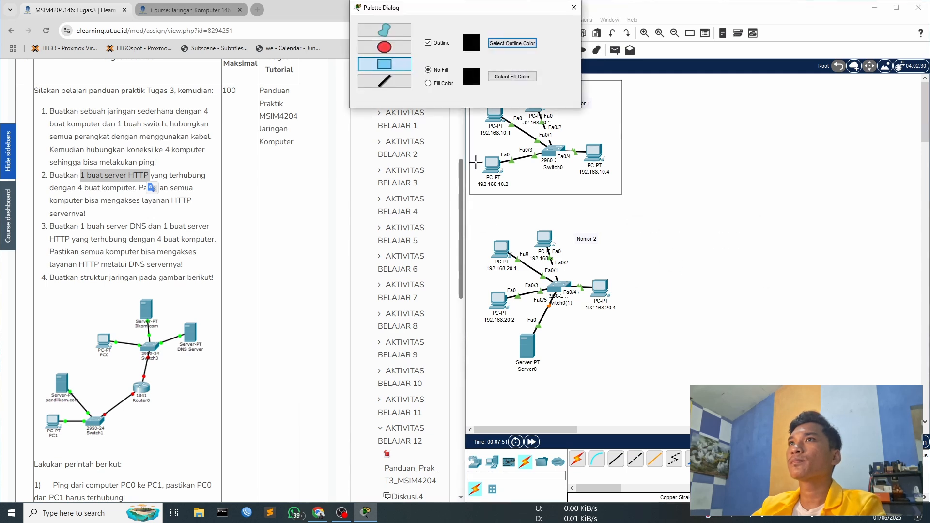
drag(472, 216, 623, 394)
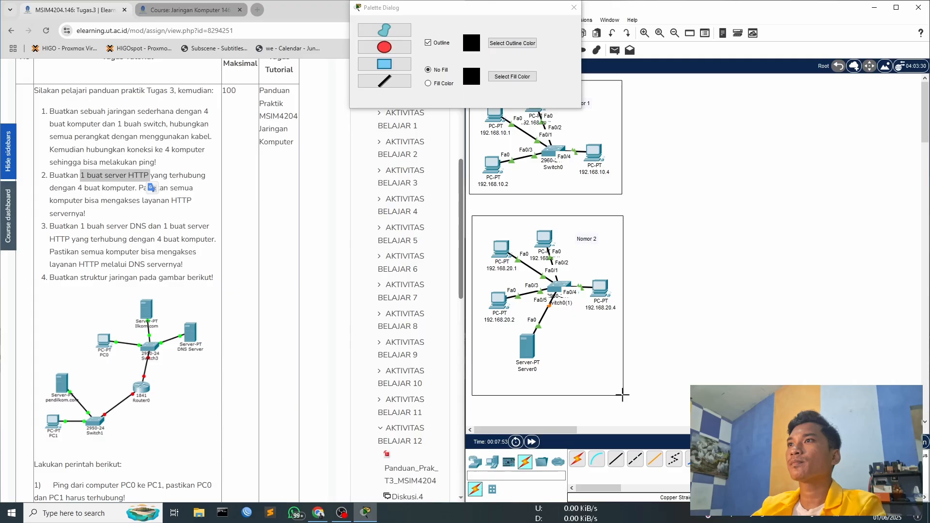
click(574, 7)
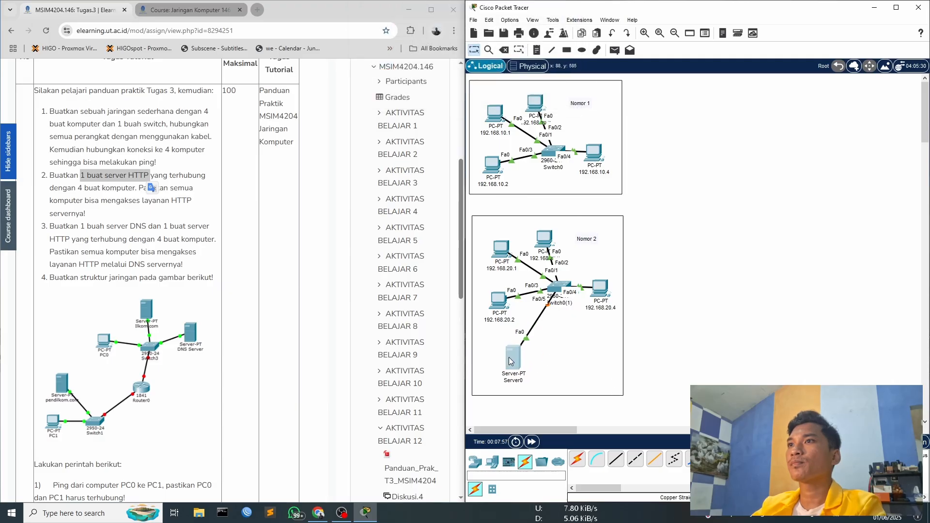
- Set the server's IPv4 address to 192.168.20.5 with the default subnet mask and close its window
click(524, 349)
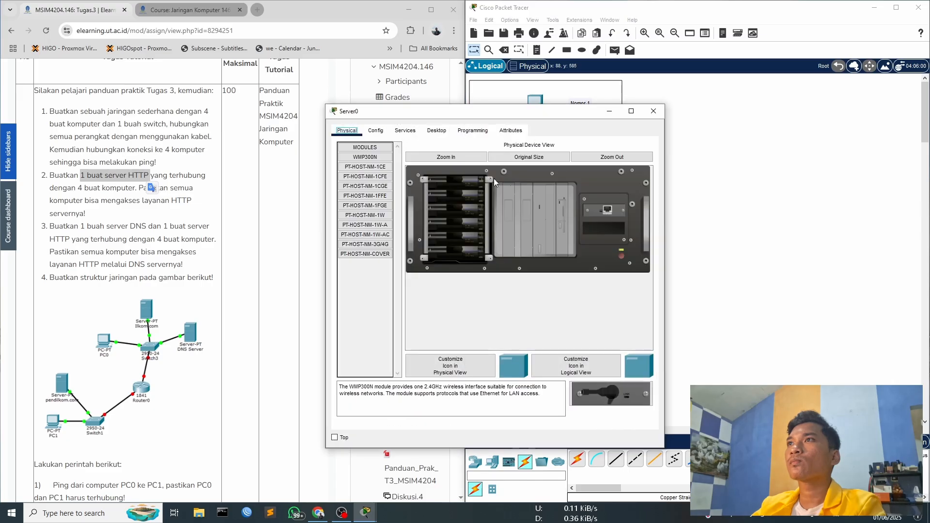
click(375, 130)
click(436, 130)
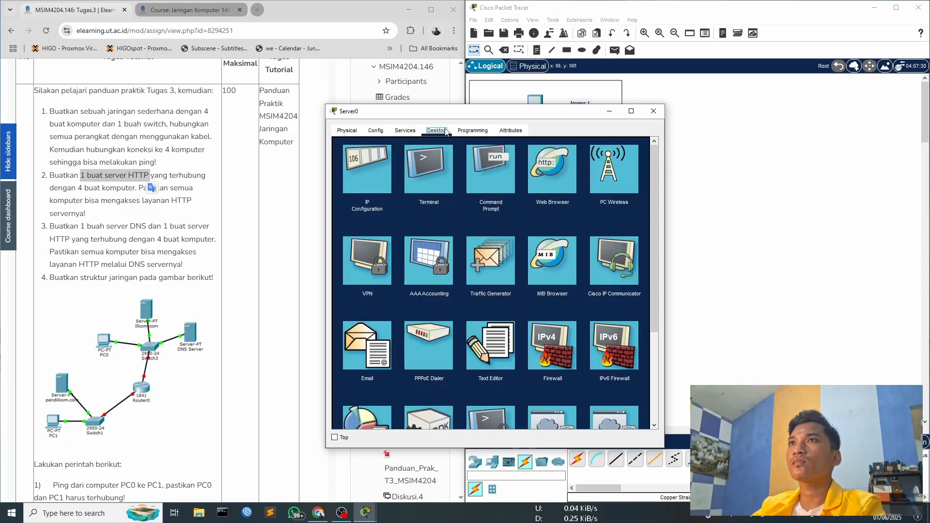
click(365, 164)
click(458, 188)
text(192.168.2.)
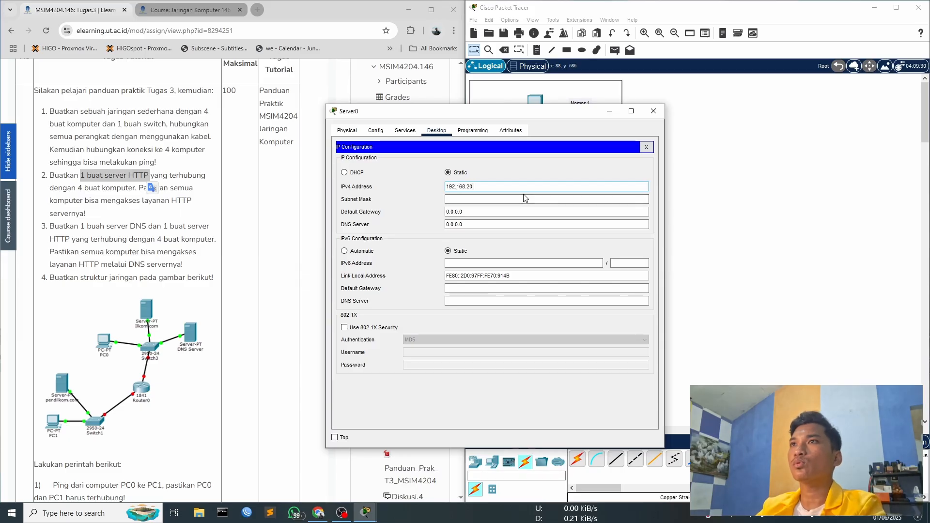
text(0.5)
click(525, 198)
click(646, 147)
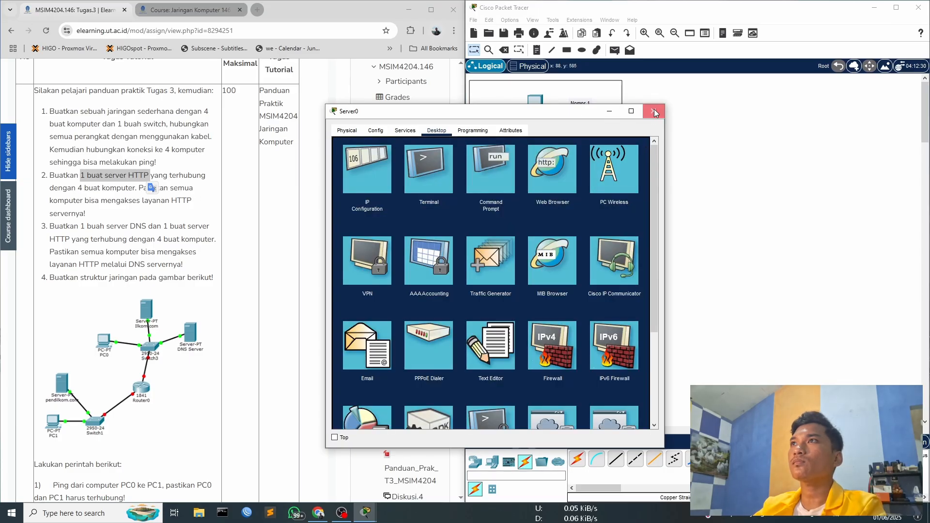
click(653, 113)
- Check that the HTTP service is set to On in the Nomor 2 server's services, and close the server's window
click(512, 361)
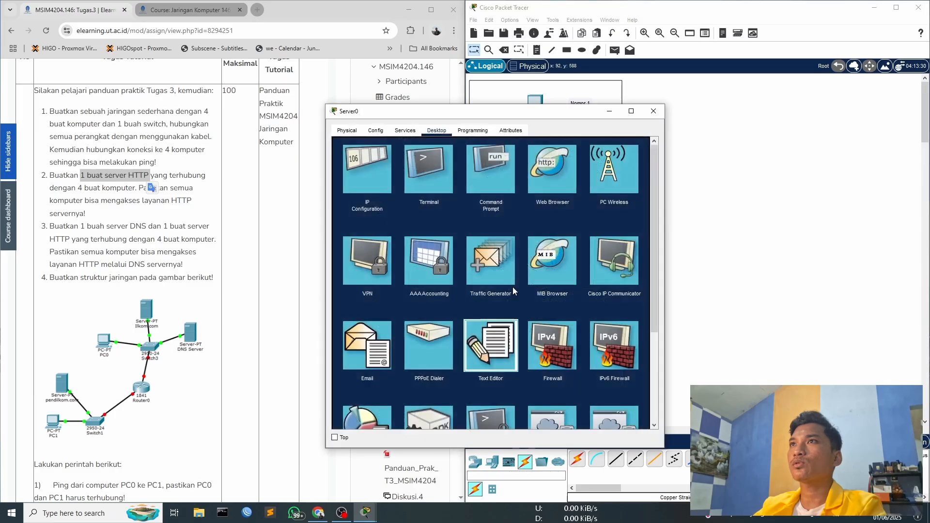
click(646, 147)
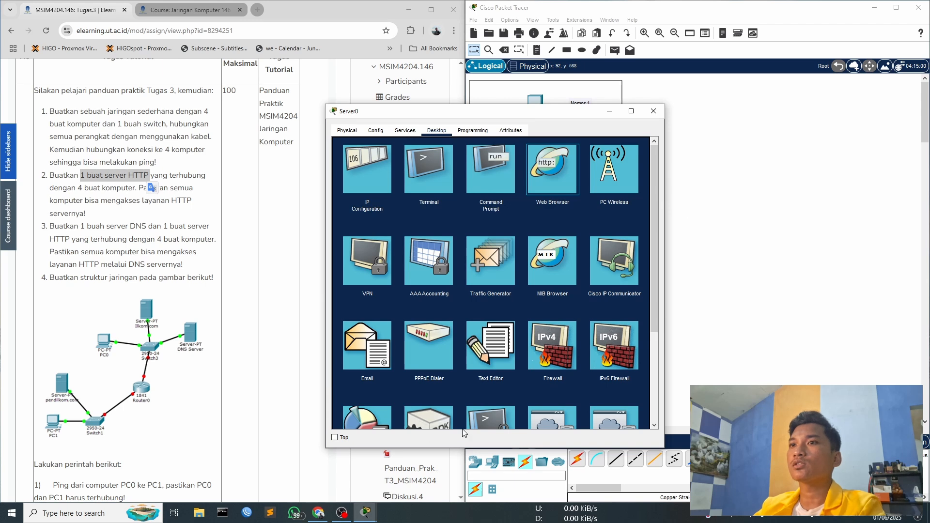
click(405, 130)
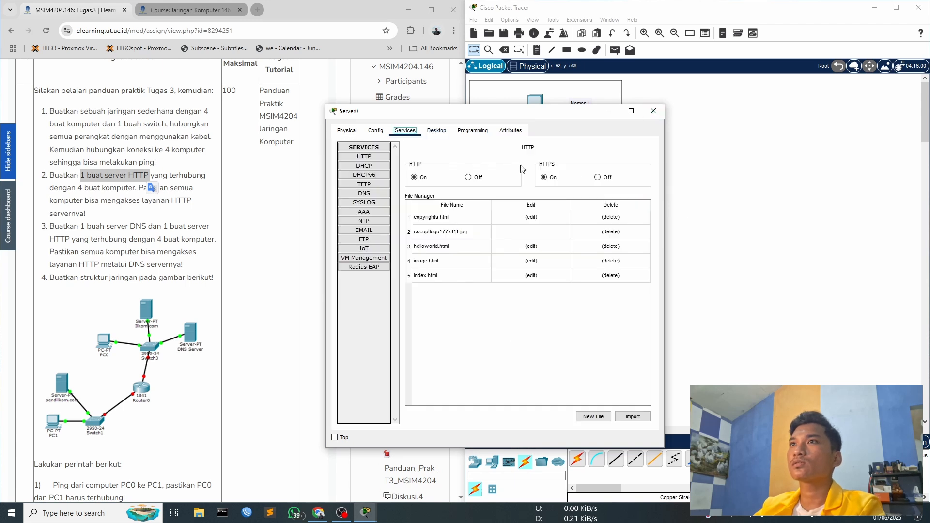
click(472, 131)
click(436, 130)
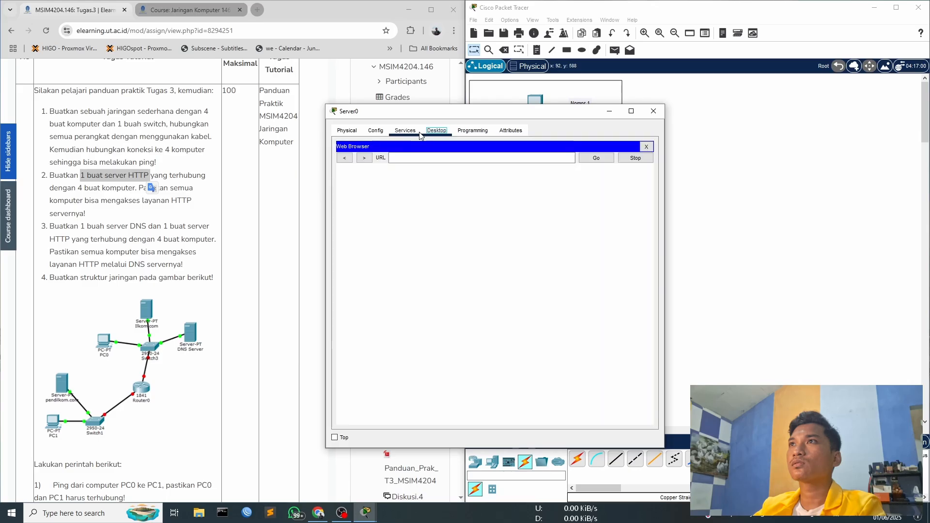
click(646, 147)
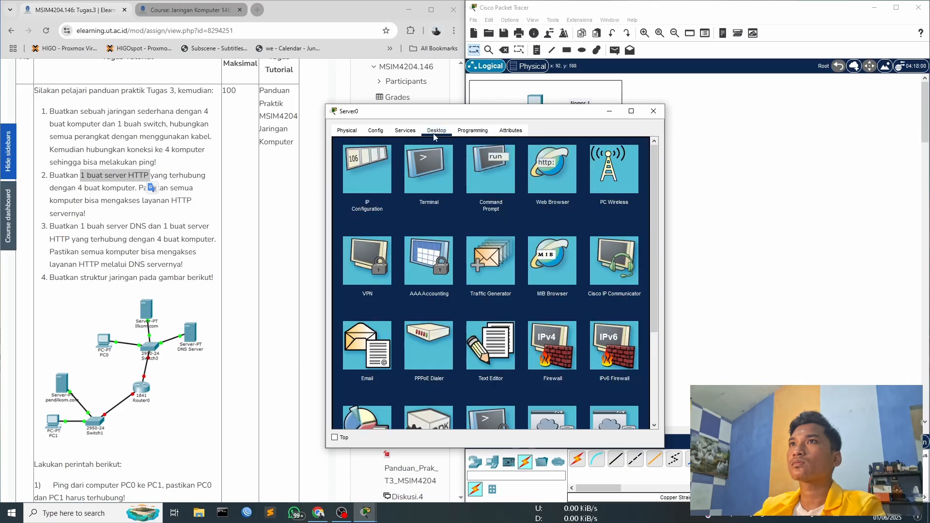
click(406, 131)
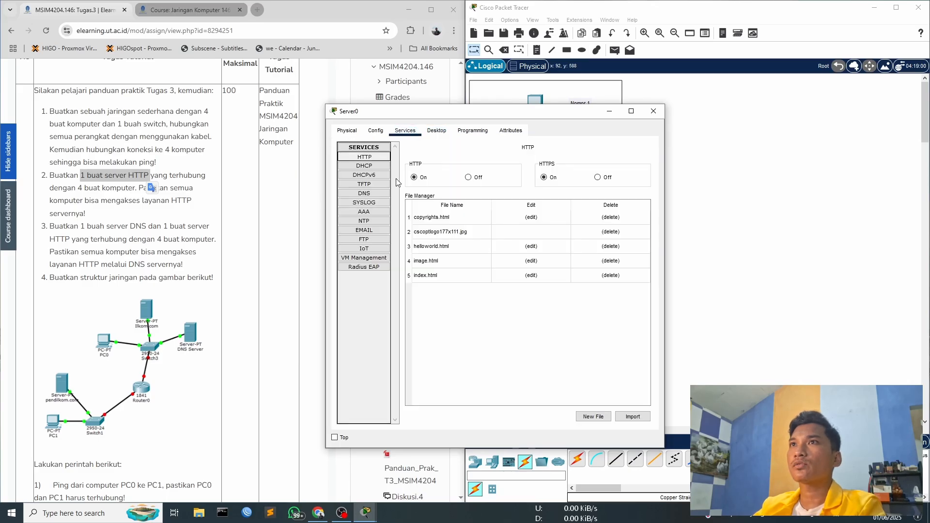
click(380, 166)
click(380, 156)
click(438, 177)
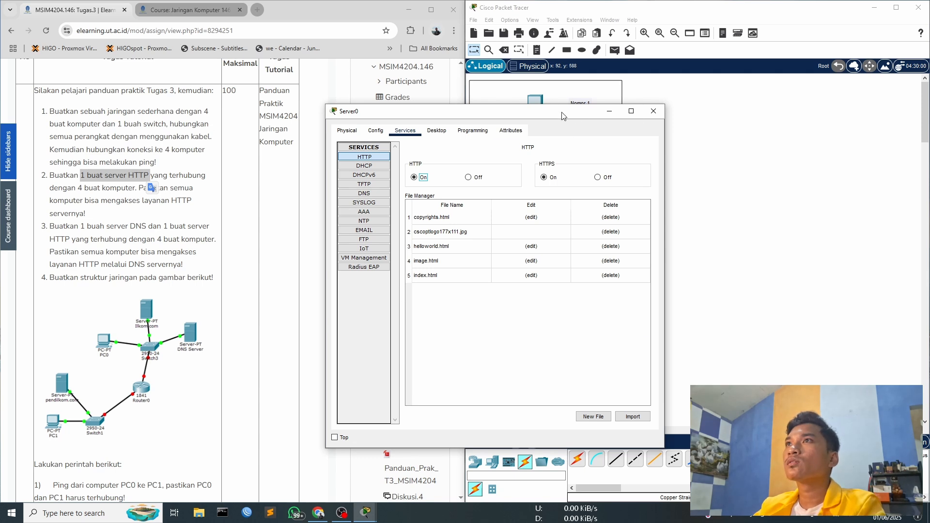
drag(562, 116, 781, 80)
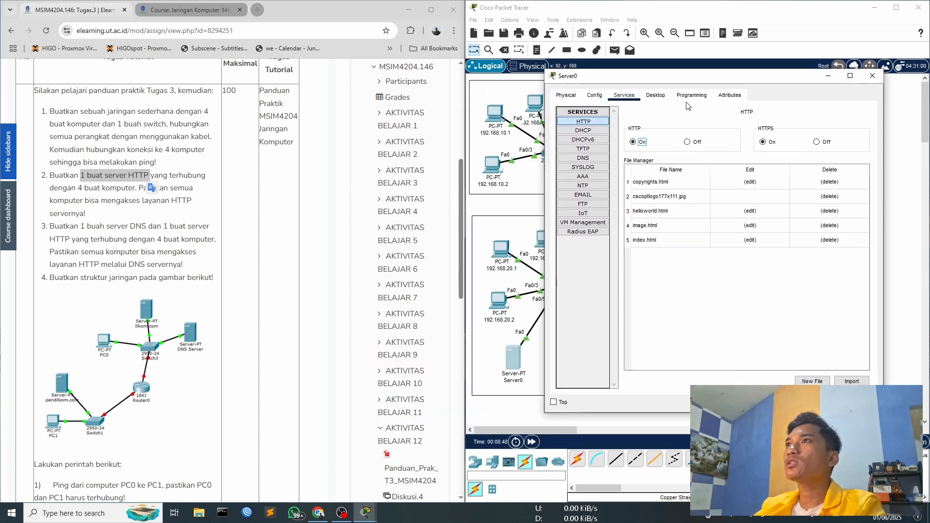
click(655, 95)
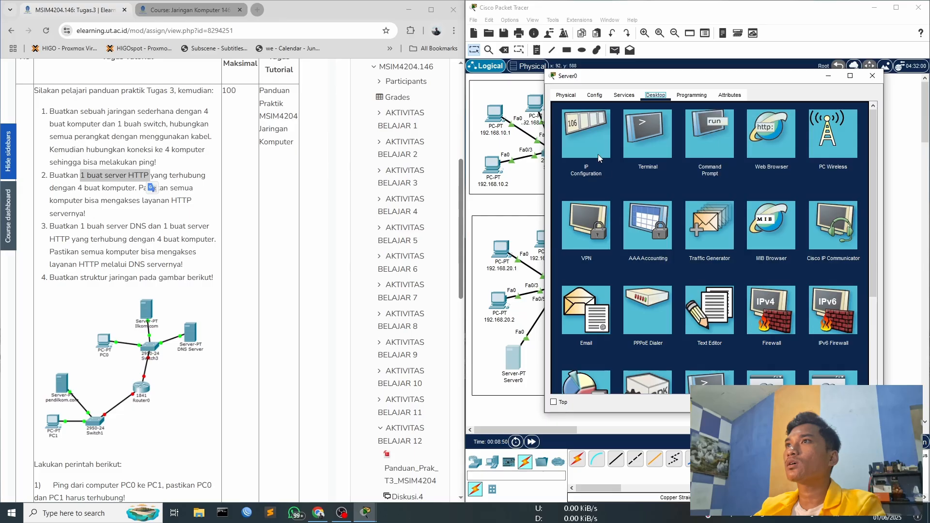
click(871, 76)
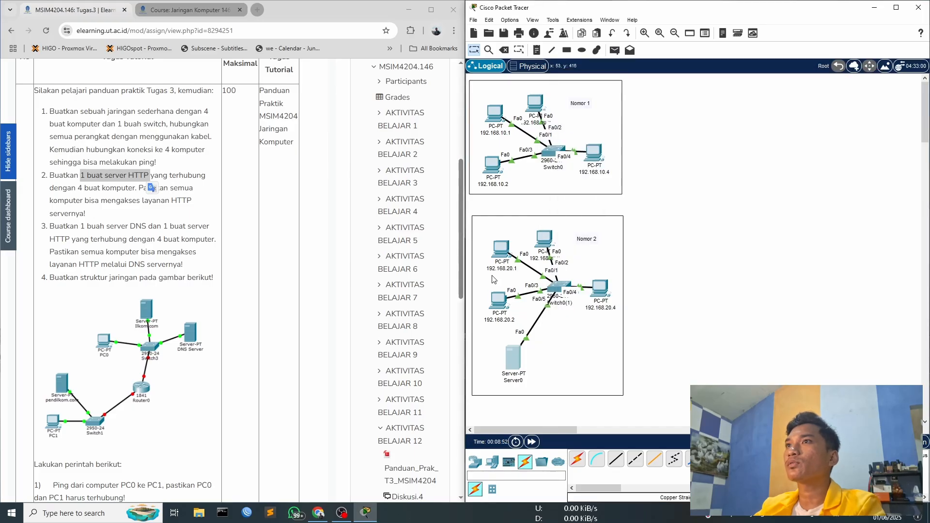
- Load 192.168.20.5 in the web browser of PC 192.168.20.1 to test its access to the HTTP server
click(501, 251)
click(530, 291)
click(645, 148)
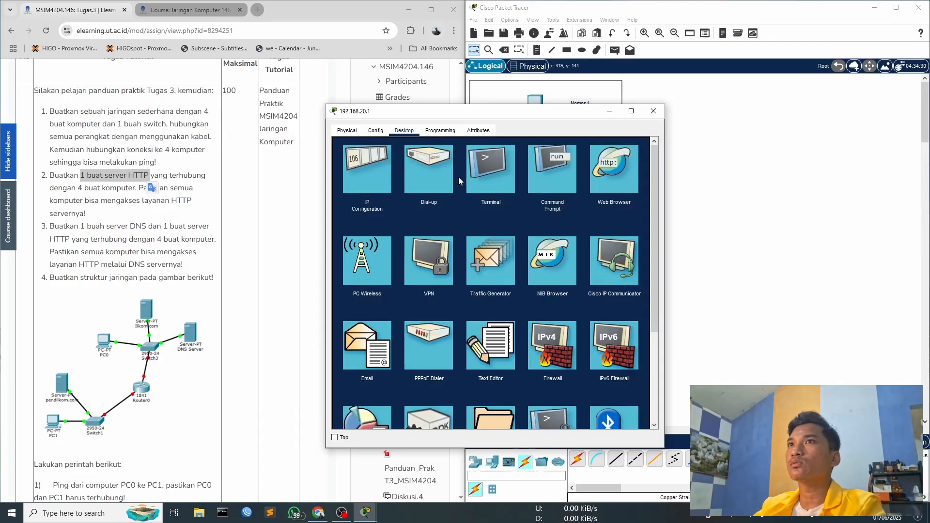
click(610, 164)
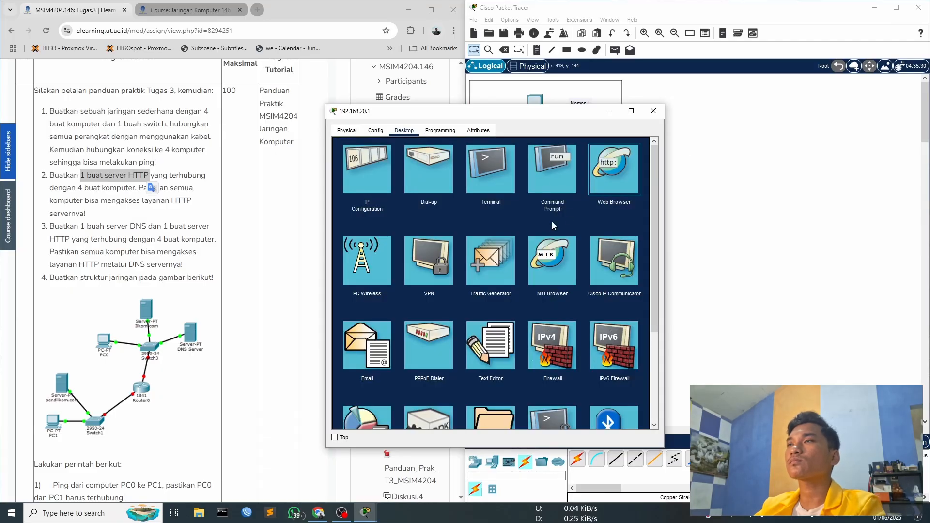
drag(520, 115, 640, 112)
click(605, 154)
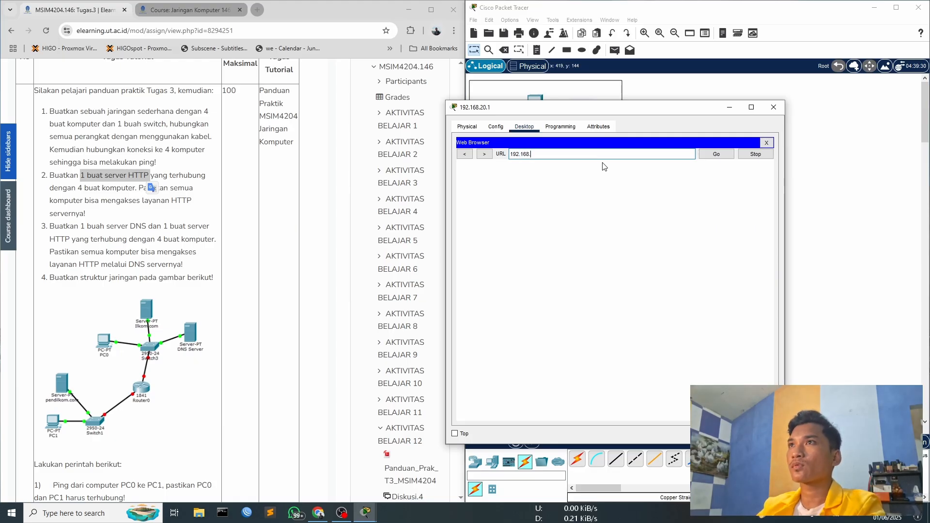
text(192.168.20.5)
click(716, 154)
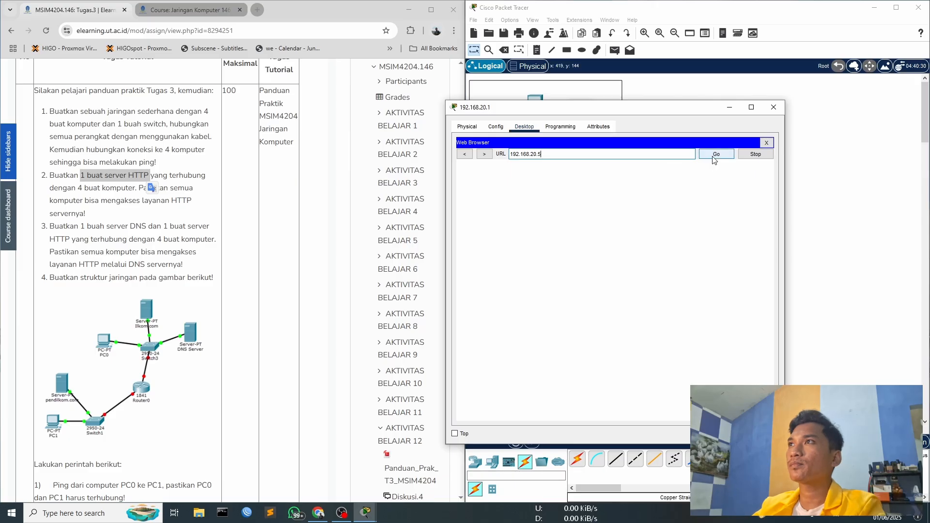
- Highlight the contents of the loaded web page on PC 192.168.20.1 and close the PC's window
drag(585, 110, 466, 93)
click(417, 136)
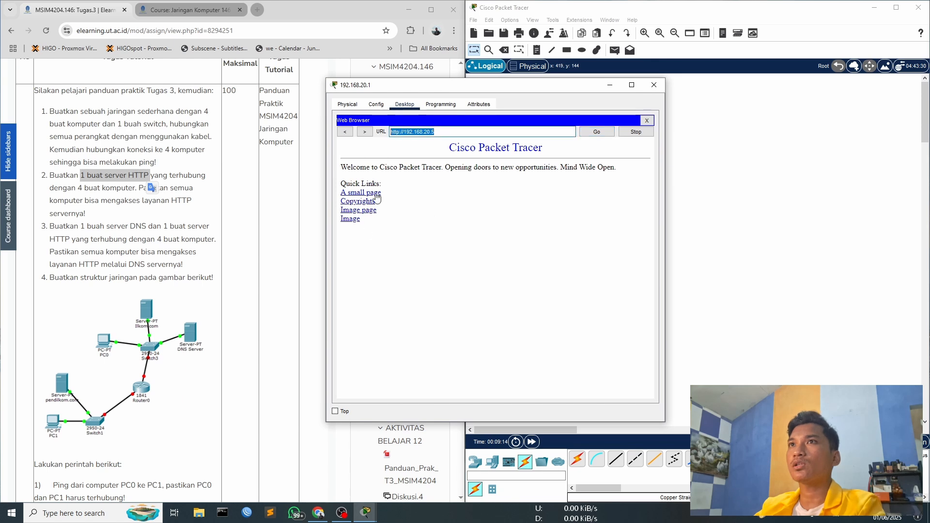
drag(342, 145, 439, 223)
click(439, 223)
drag(350, 148, 414, 250)
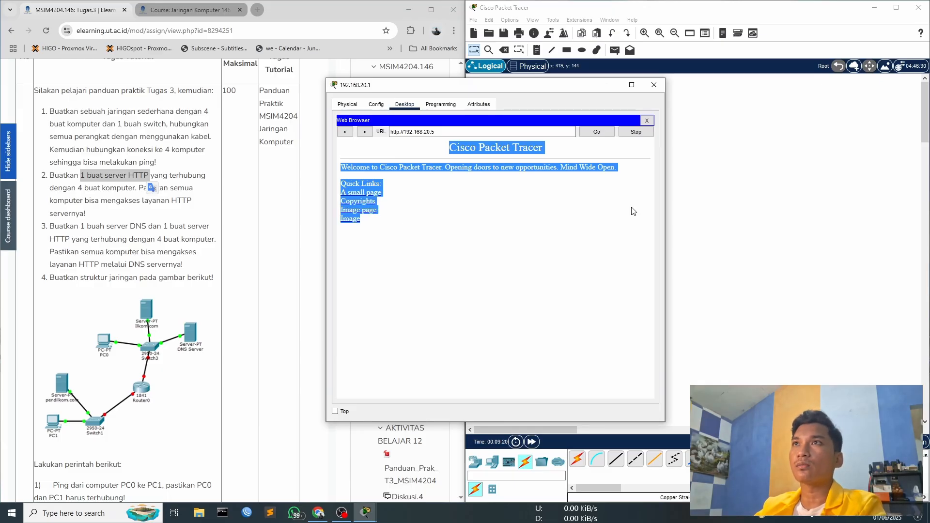
click(653, 85)
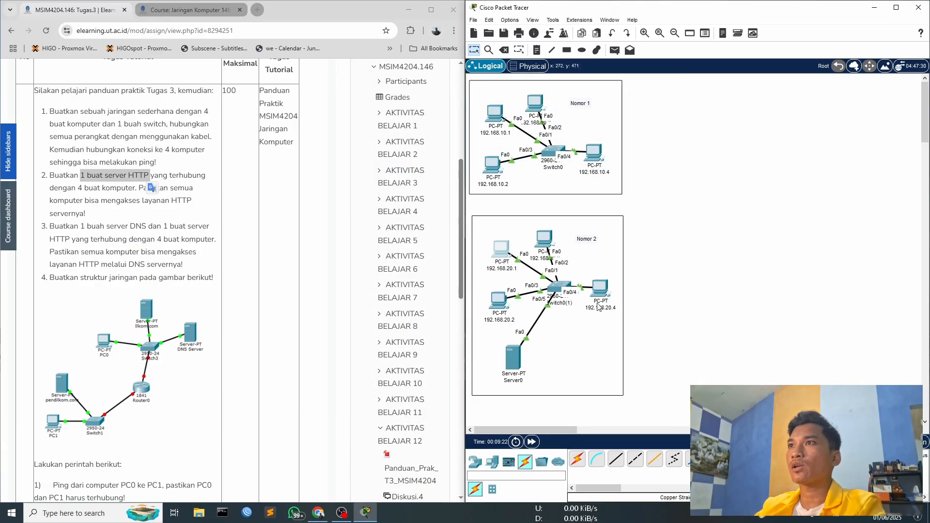
- Load 192.168.20.5 in the web browser of PC 192.168.20.4 to test its HTTP access, and close the PC's window
click(602, 288)
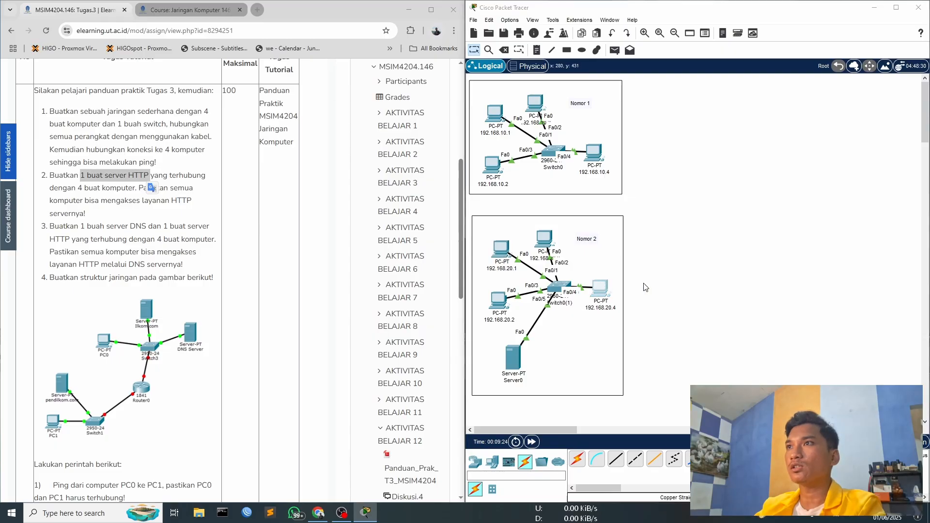
click(614, 170)
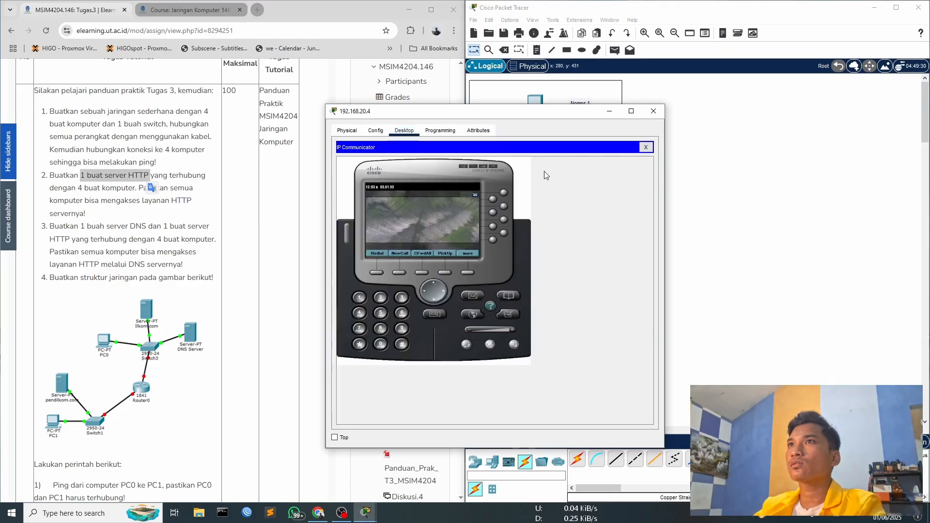
click(646, 147)
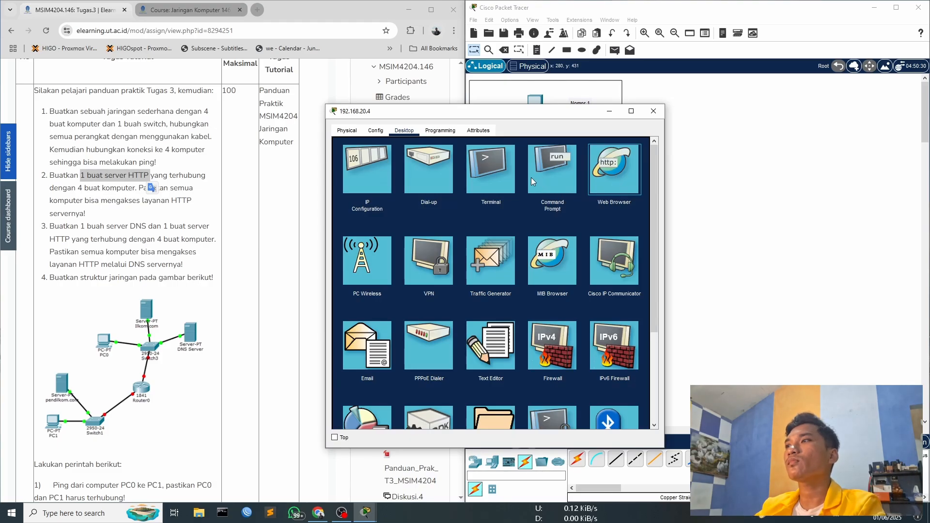
click(429, 156)
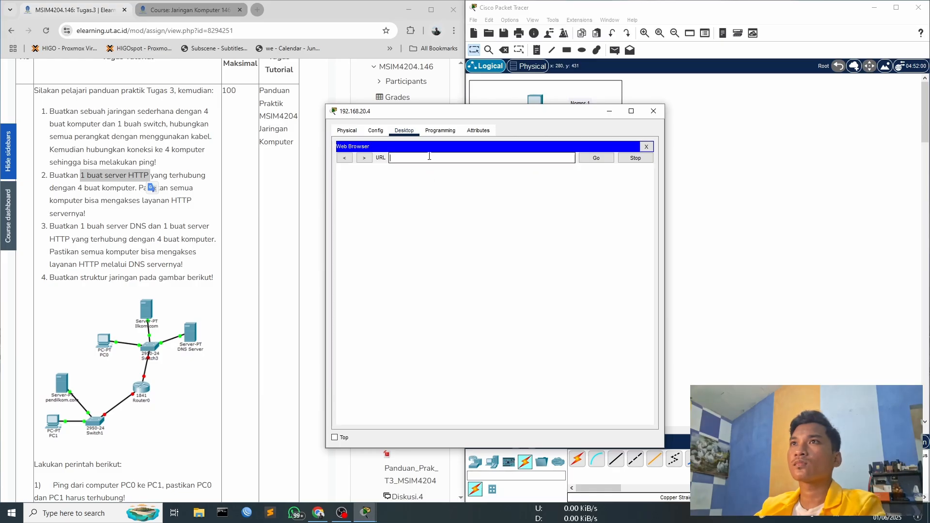
text(192.168.20.5)
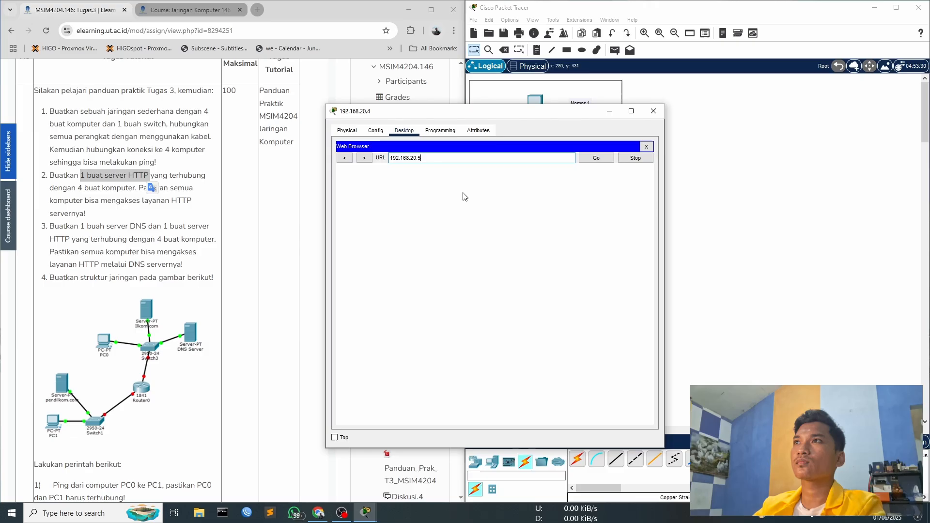
click(594, 158)
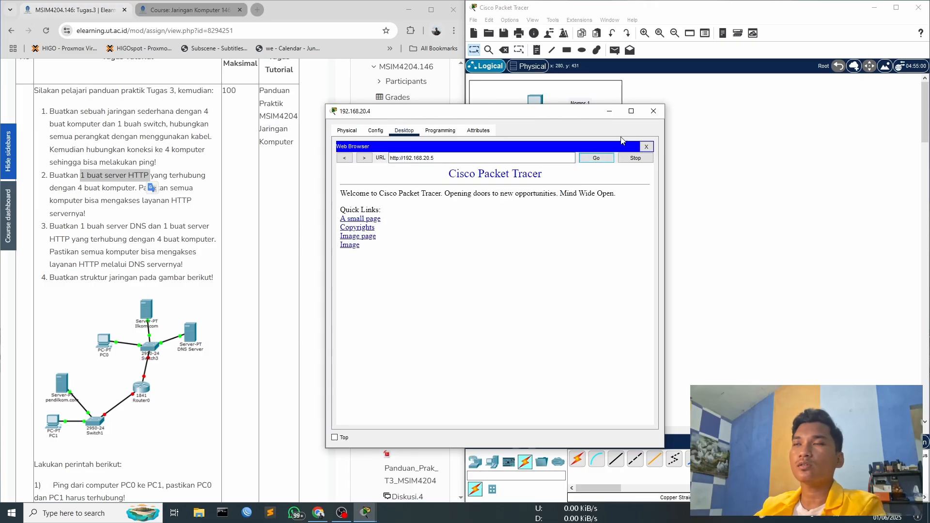
click(652, 112)
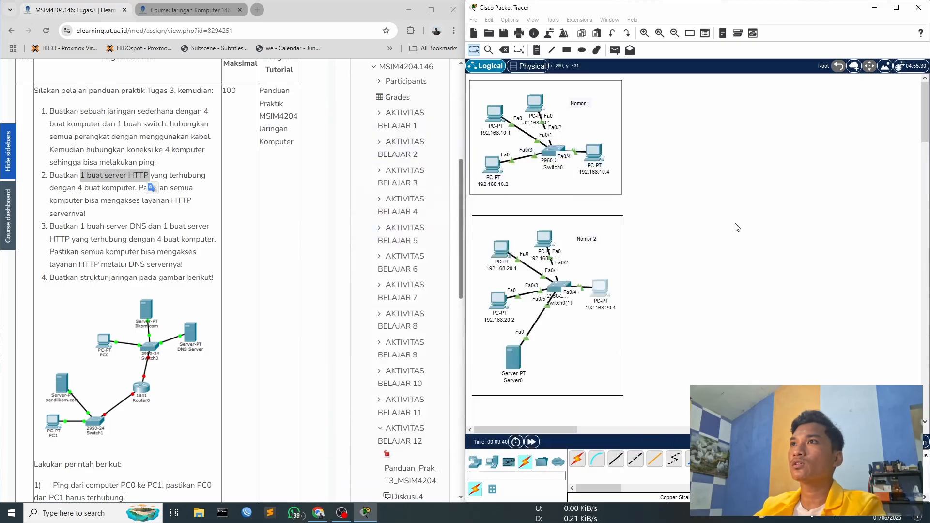
- Close the MIB Browser on PC 192.168.20.3, check the PC's IP configuration and close its window
click(622, 349)
click(610, 325)
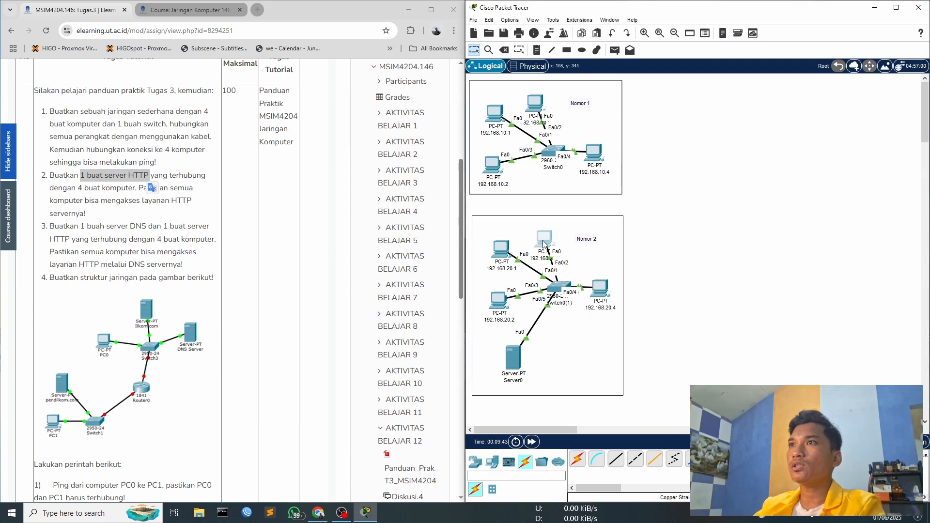
click(544, 238)
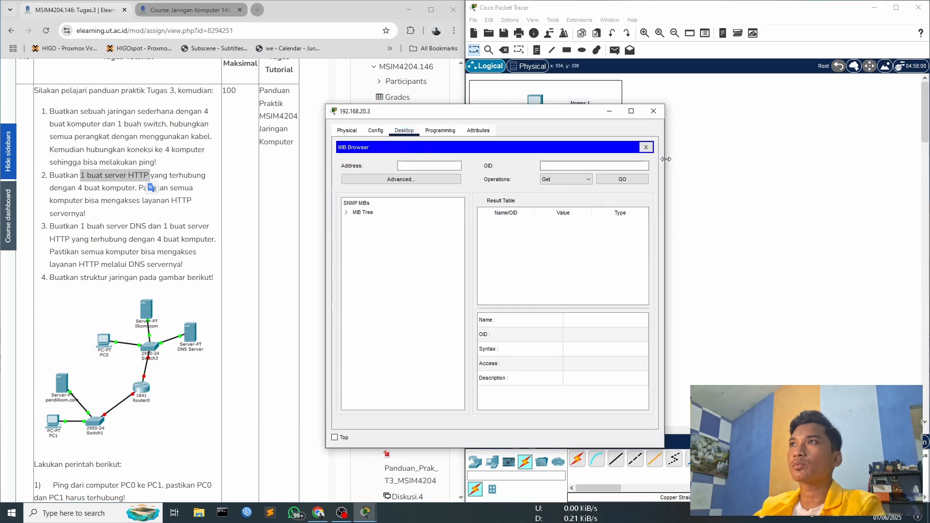
click(645, 147)
click(363, 164)
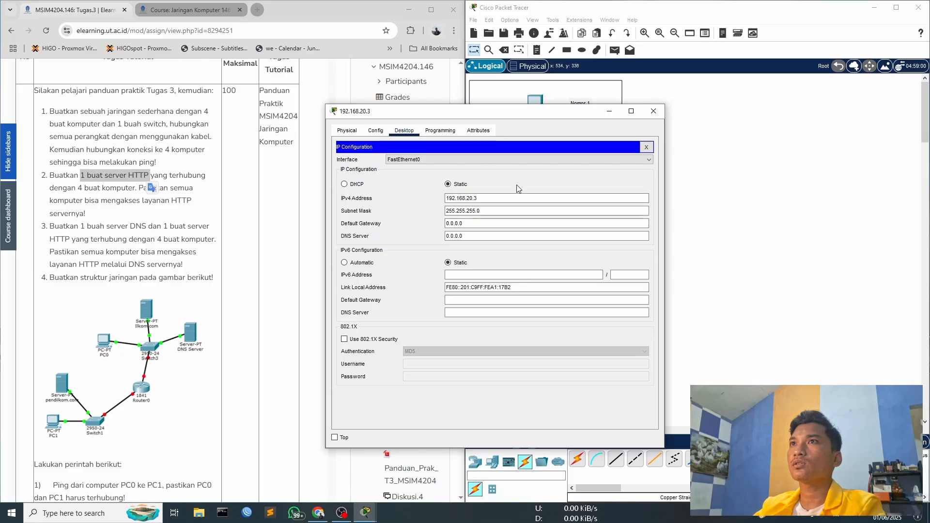
click(646, 147)
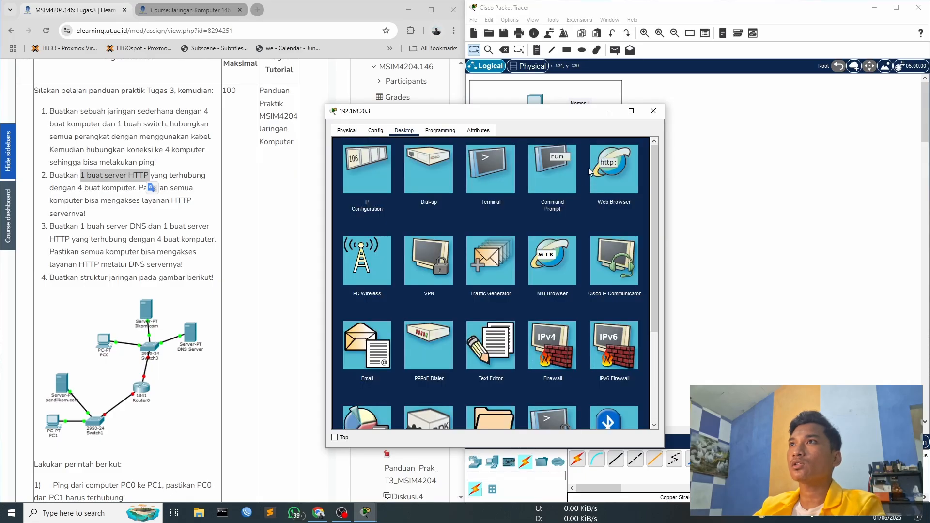
drag(563, 116, 877, 93)
click(902, 90)
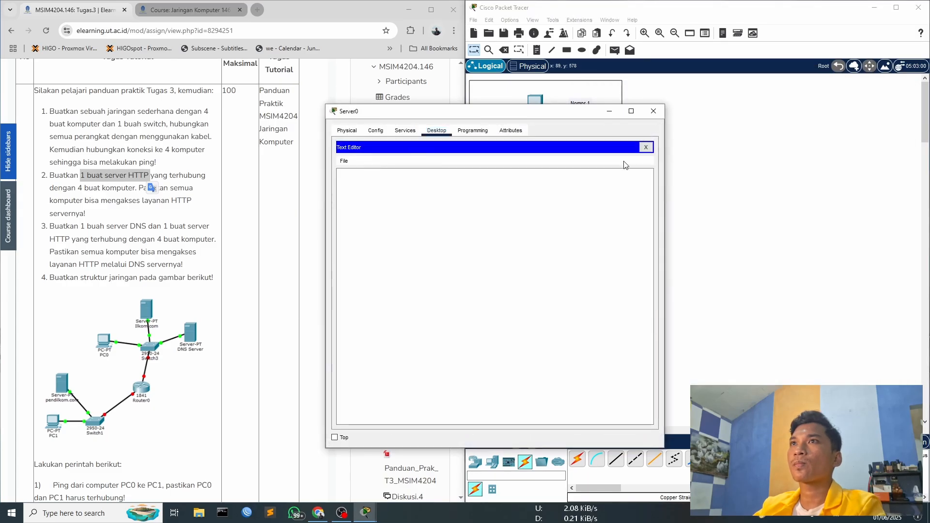
- Close the Text Editor on the Nomor 2 server, review the server's IP configuration and close its window
click(646, 147)
click(366, 166)
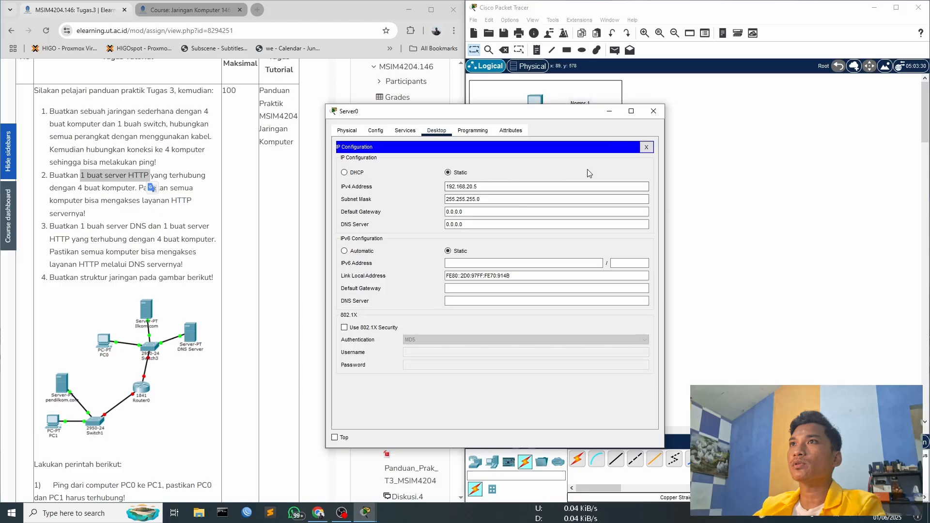
click(647, 147)
click(653, 112)
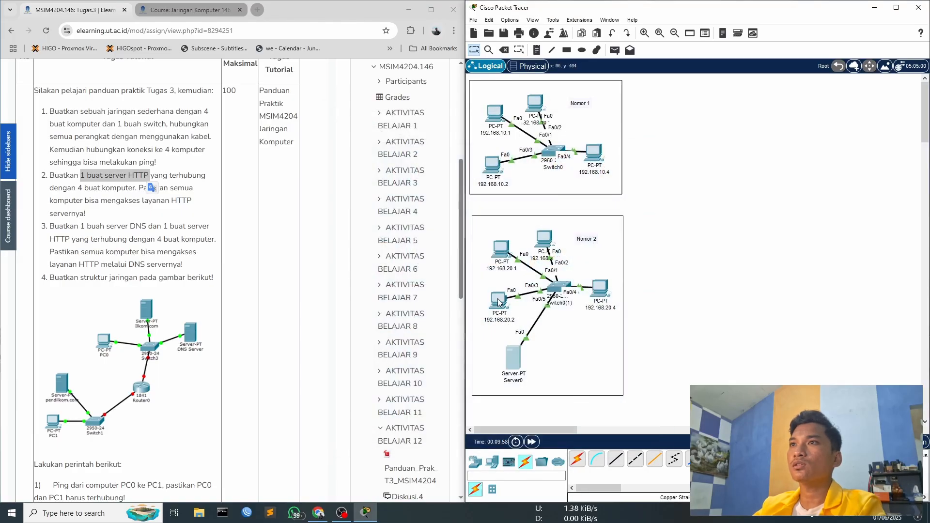
- Close the Traffic Generator on PC 192.168.20.2 and close the PC's window
click(496, 264)
click(367, 168)
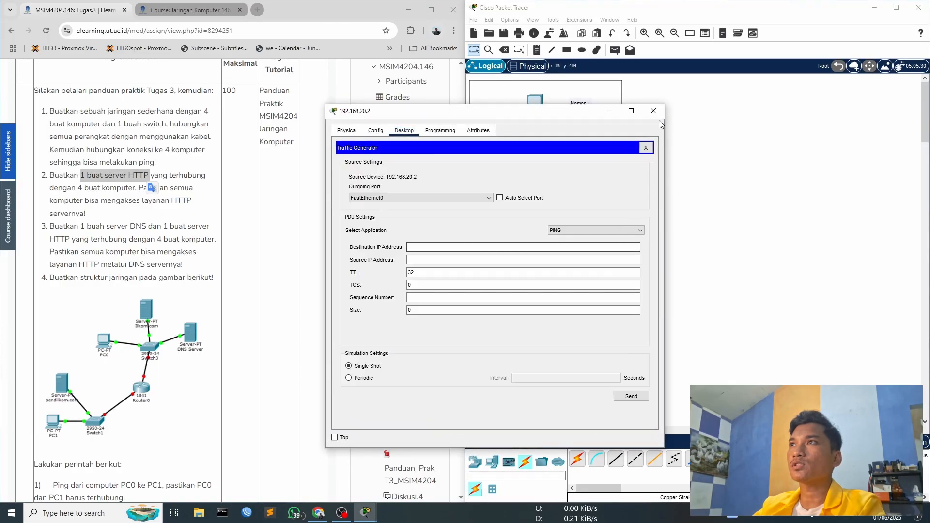
click(647, 148)
click(654, 111)
ctrl+click(502, 250)
ctrl+click(547, 238)
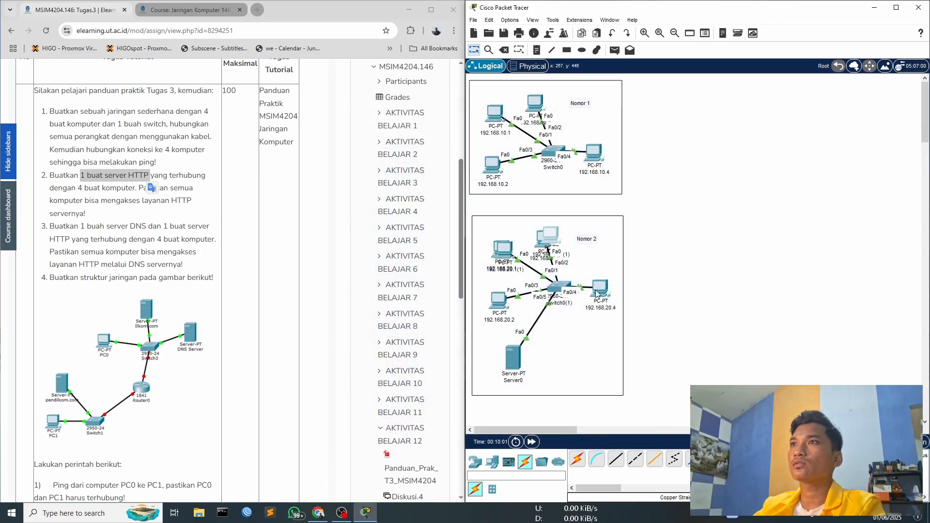
key(ctrl+z)
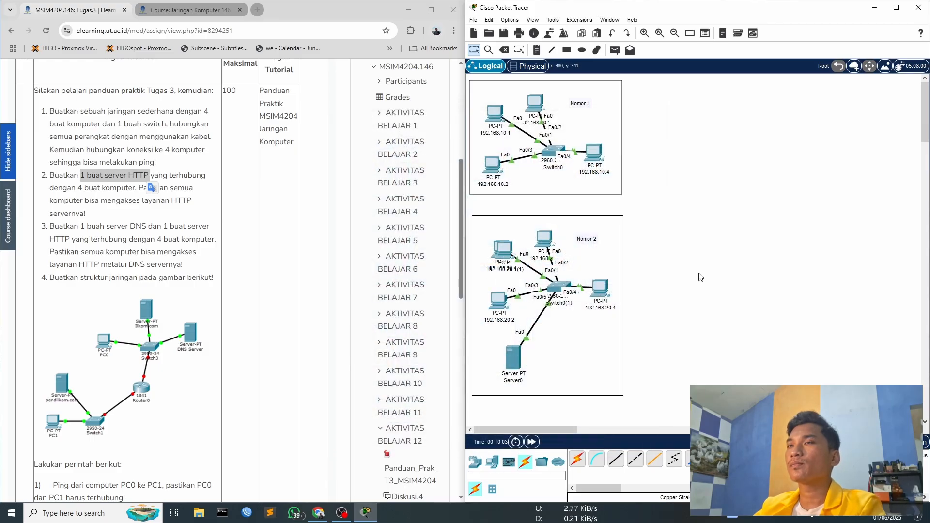
click(503, 250)
click(654, 111)
click(519, 229)
key(Delete)
key(Return)
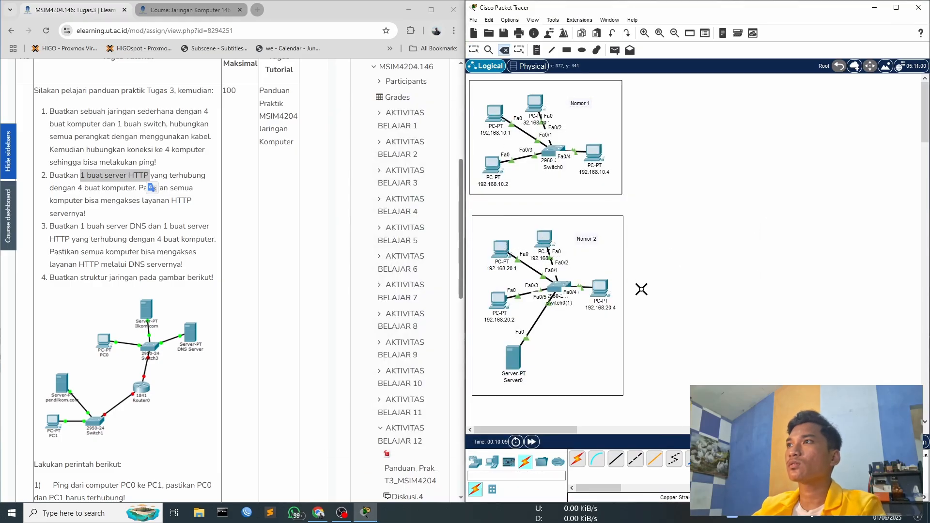
- Rename the Nomor 2 server as 192.168.20.5 http
key(Escape)
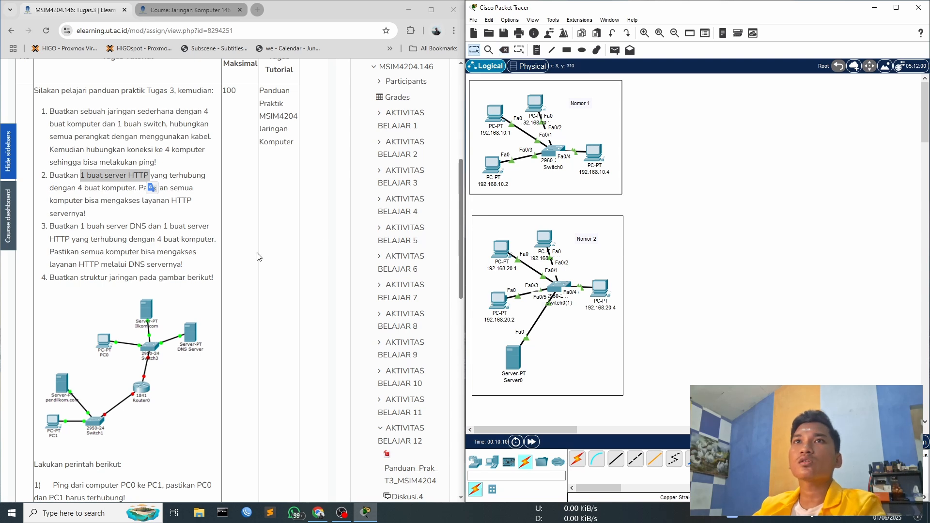
click(167, 211)
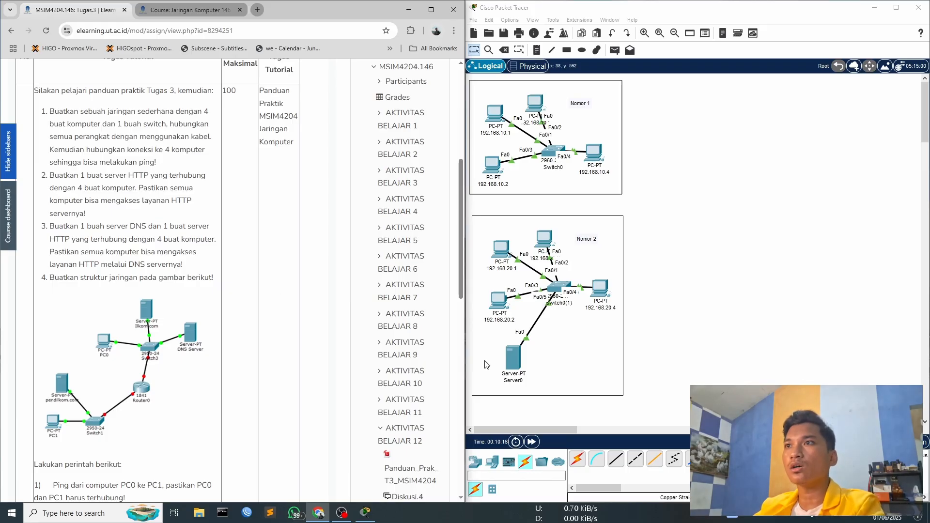
click(514, 380)
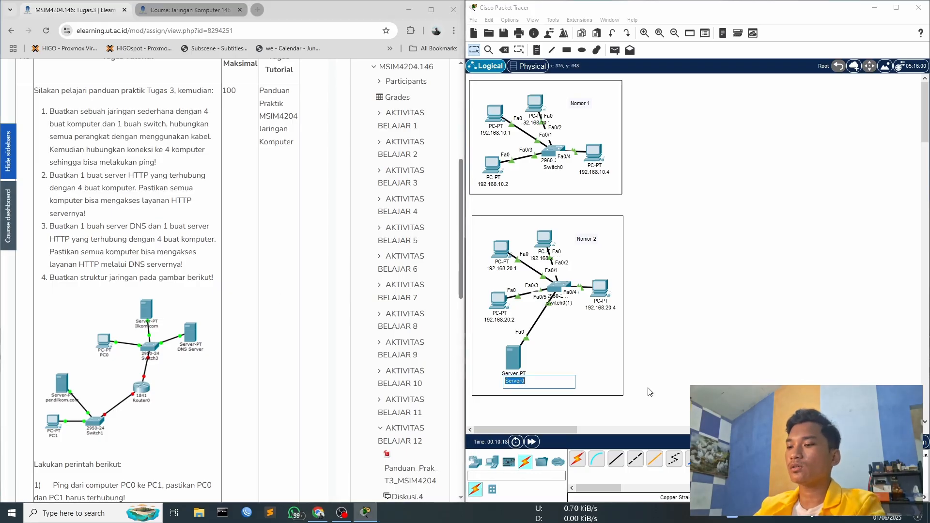
text(192.168.20.5 http)
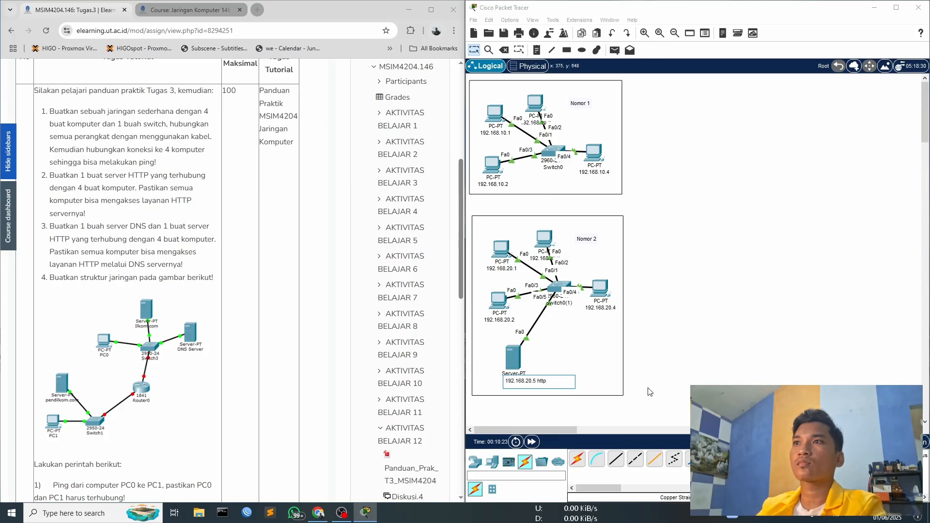
key(Return)
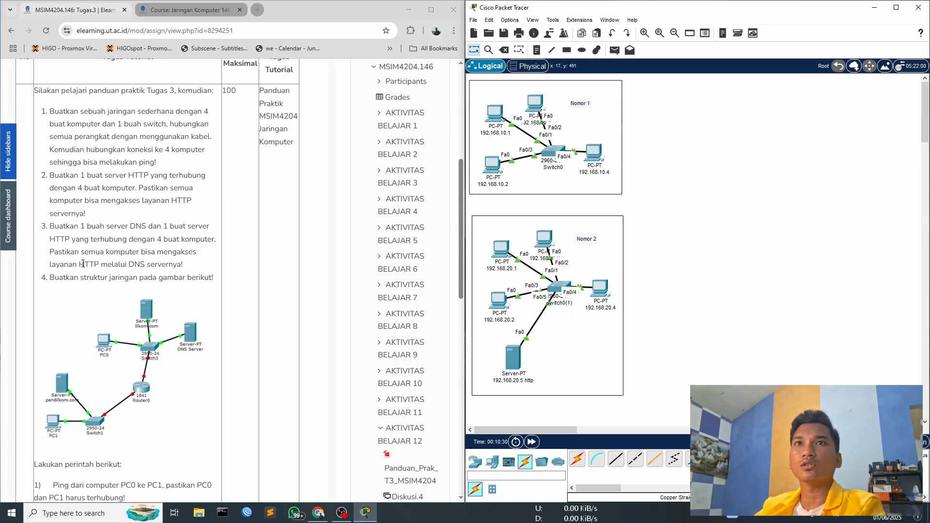
- Duplicate the whole Nomor 2 network and place the copy beside the original, clear of its frame
drag(468, 207, 642, 414)
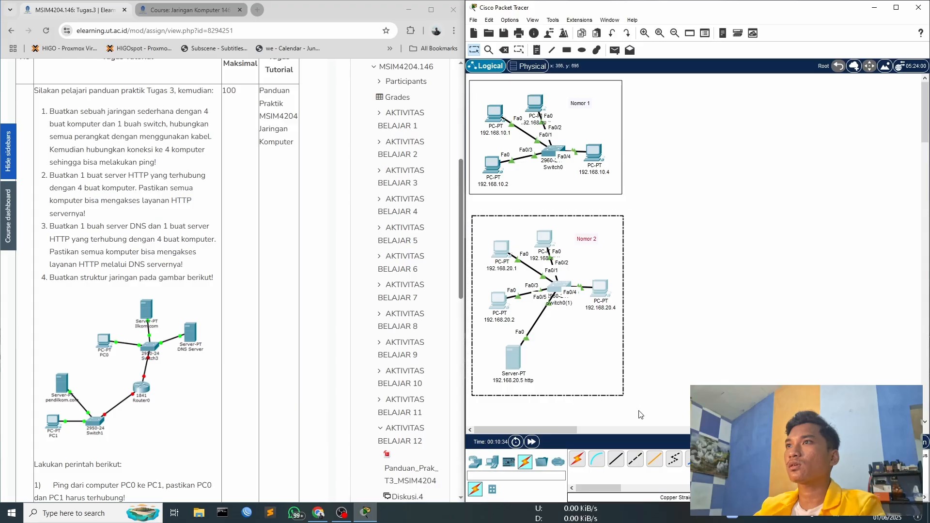
key(ctrl+v)
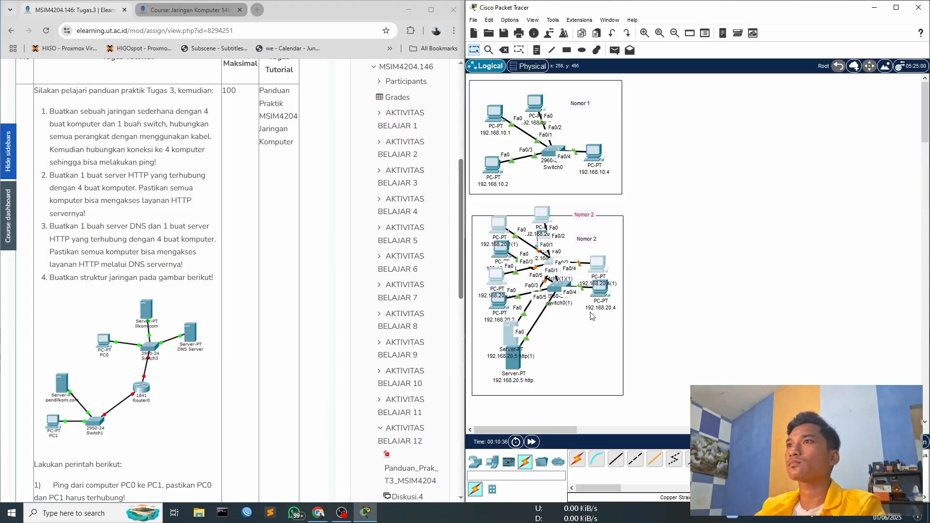
drag(599, 266, 772, 155)
click(849, 159)
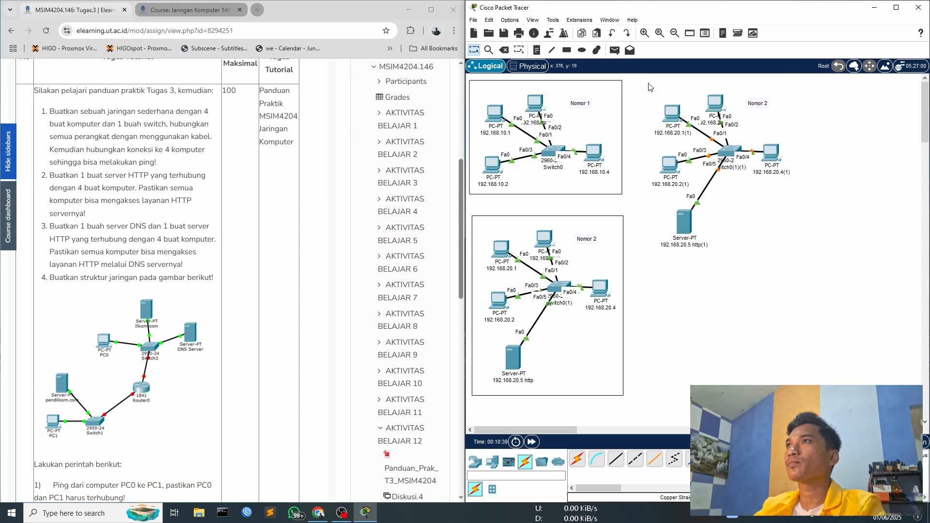
drag(649, 87, 802, 234)
drag(773, 156, 773, 300)
click(861, 195)
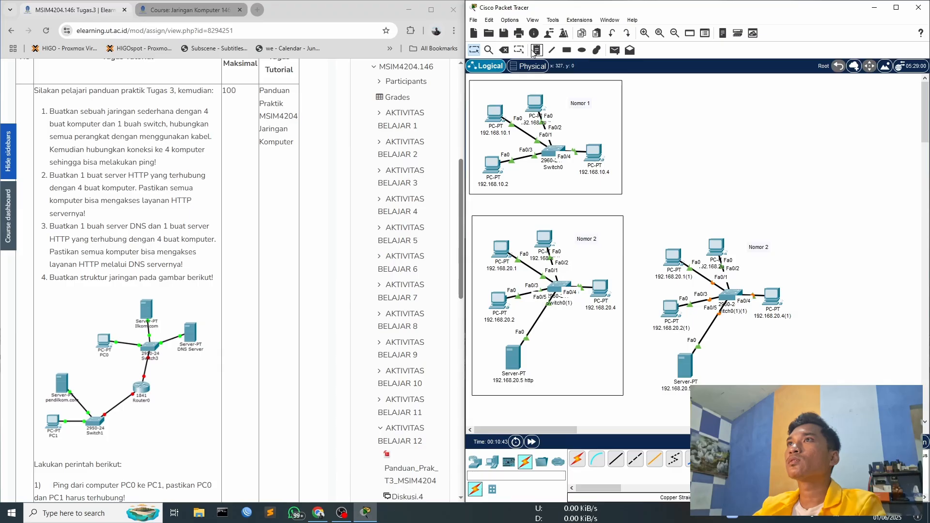
- Draw an unfilled rectangular frame with a black outline around the copied network
click(553, 50)
click(567, 49)
drag(649, 216, 805, 402)
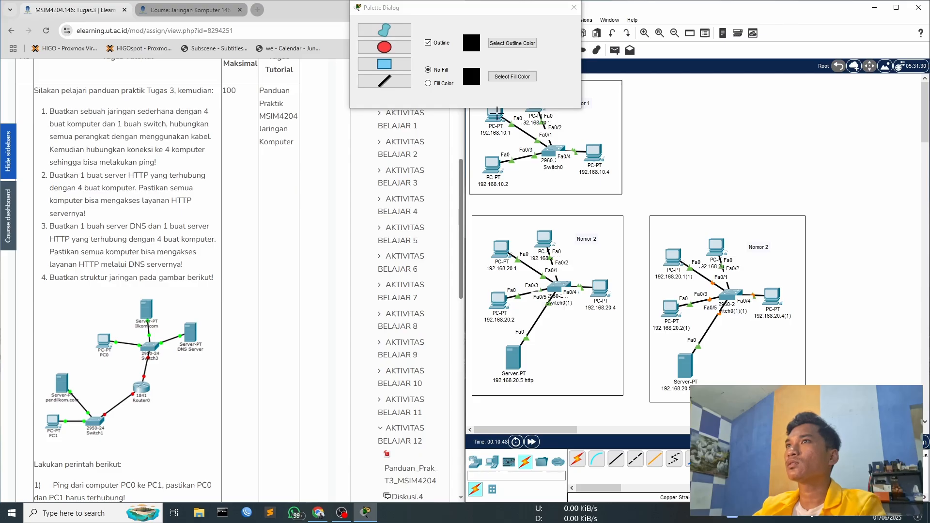
click(574, 7)
- Change the copied network's label to Nomor 3
double_click(755, 247)
key(End)
key(BackSpace)
text(3)
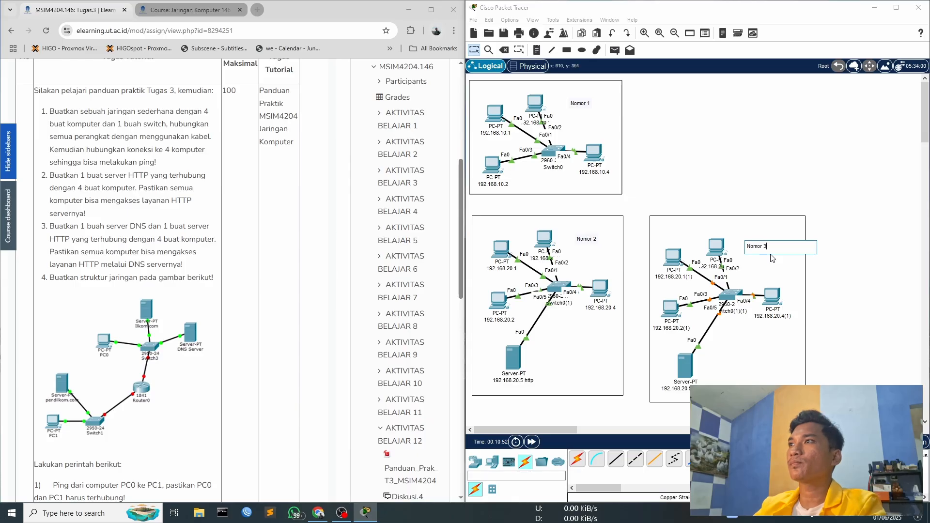
click(770, 259)
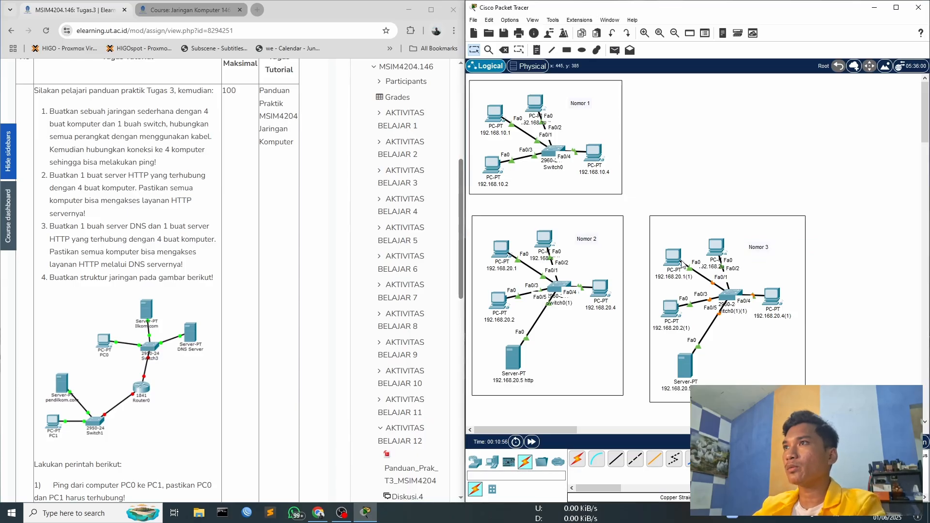
- Set the IPv4 address of the copied PC 192.168.20.3(1) to 192.168.30.3
click(716, 248)
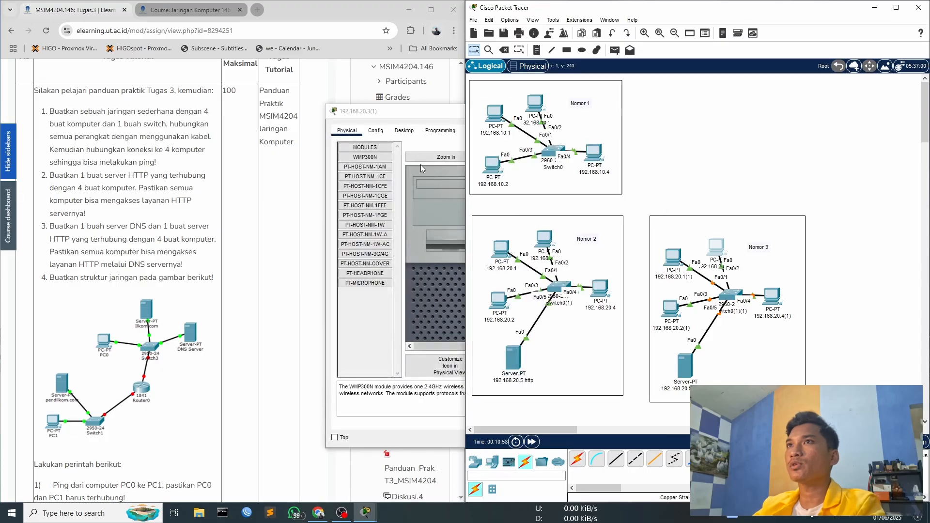
click(431, 121)
click(404, 130)
click(374, 170)
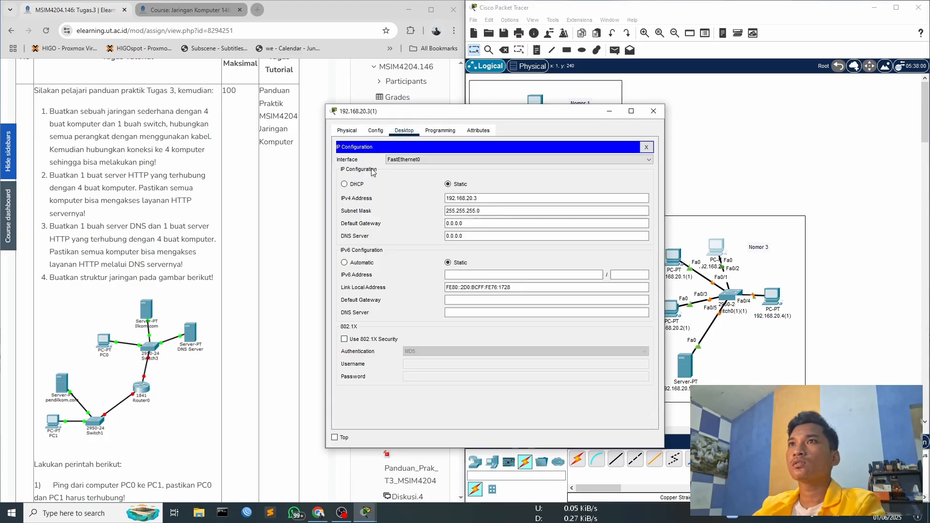
click(467, 198)
key(BackSpace)
text(3)
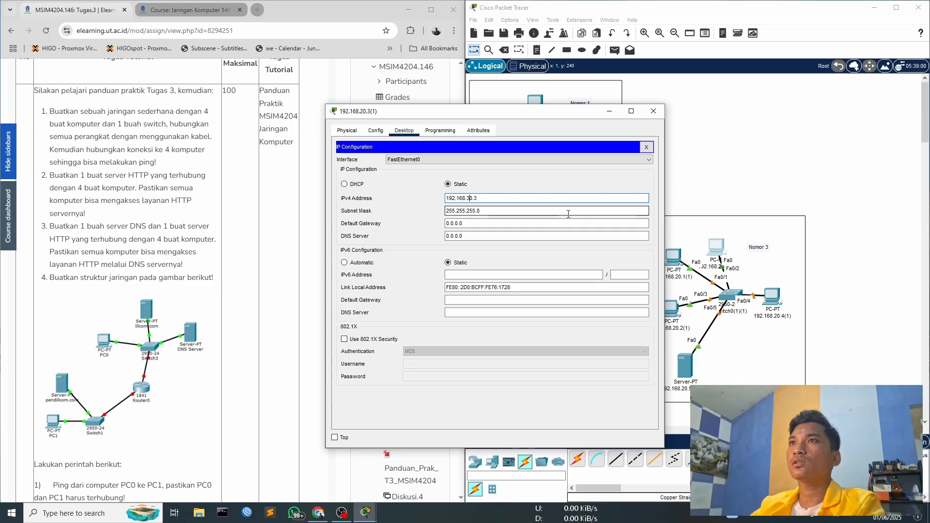
- Set that PC's display name to 192.168.30.3 and close its window
click(347, 130)
click(404, 131)
click(375, 130)
click(475, 174)
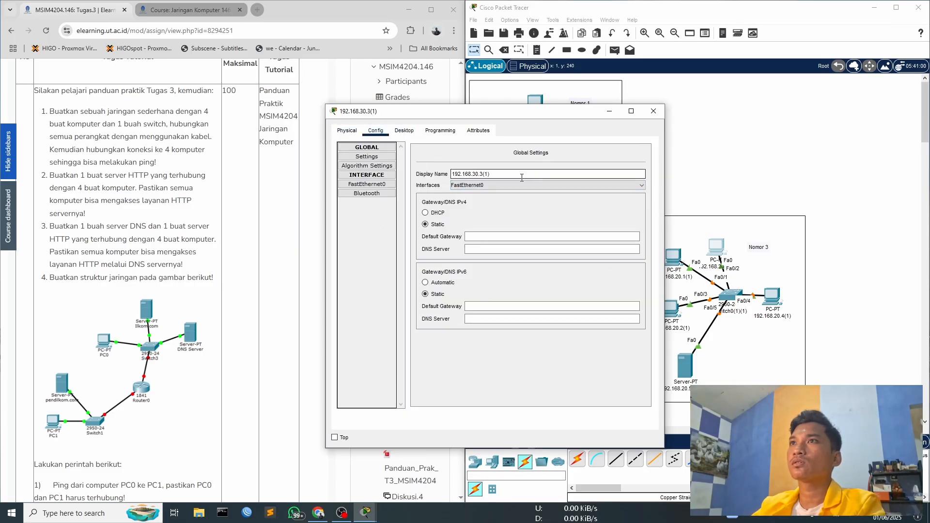
click(653, 111)
- Set both the display name and the IPv4 address of the copied PC 192.168.20.1(1) to 192.168.30.1, and close its window
click(673, 257)
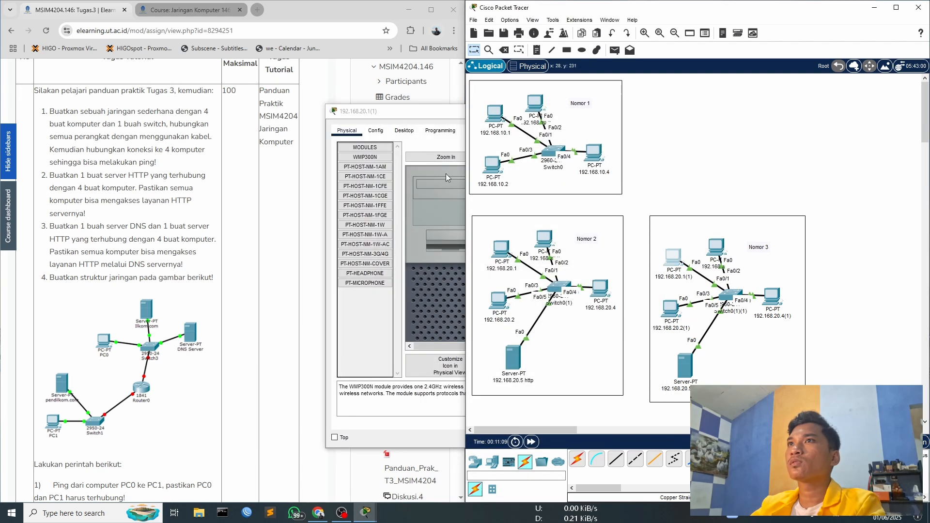
click(478, 174)
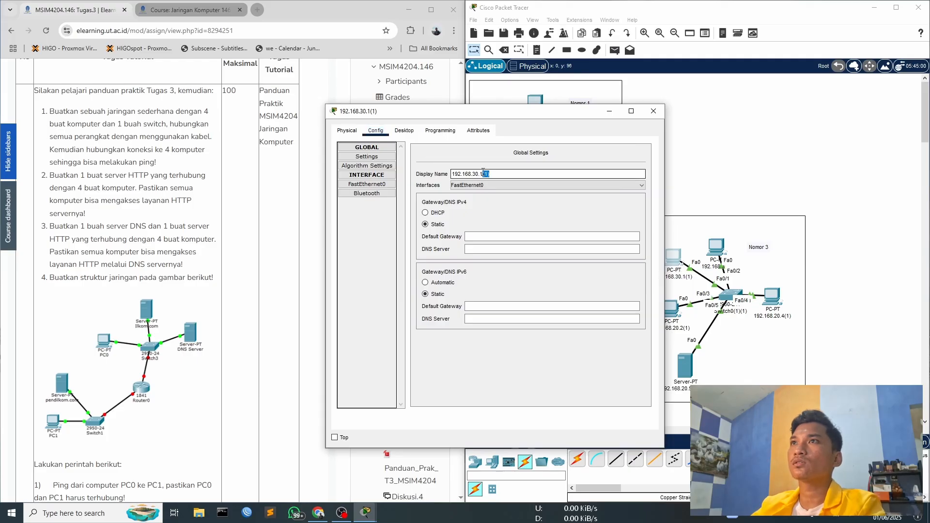
click(404, 130)
click(374, 239)
click(470, 197)
key(BackSpace)
text(30.1)
click(654, 111)
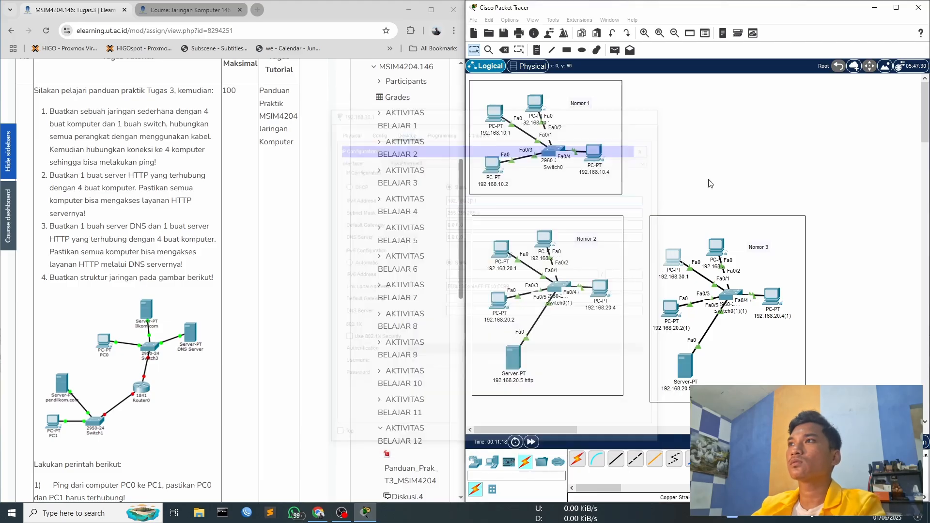
- Set the IPv4 address of the copied PC 192.168.20.2(1) to 192.168.30.2
click(671, 307)
click(404, 130)
click(373, 213)
click(470, 198)
key(BackSpace)
text(30.2)
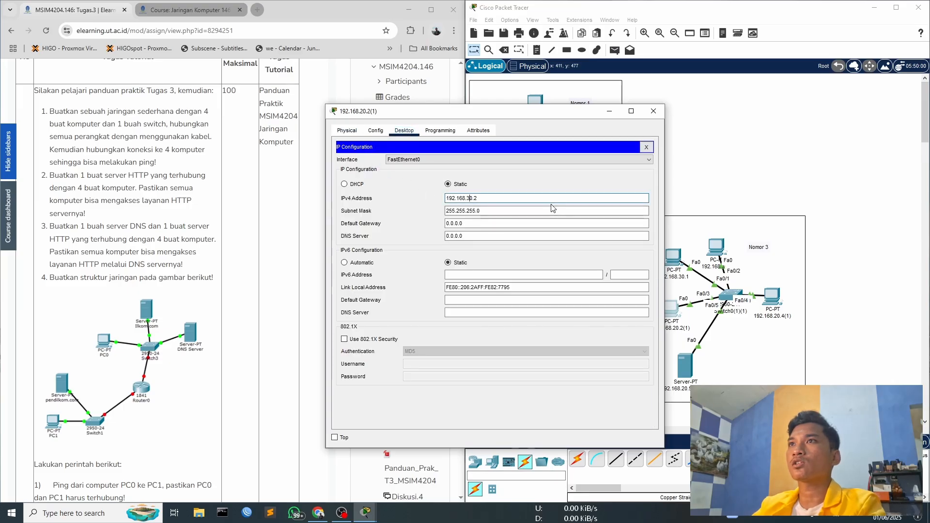
- Set that PC's display name to 192.168.30.2 and close its window
click(349, 131)
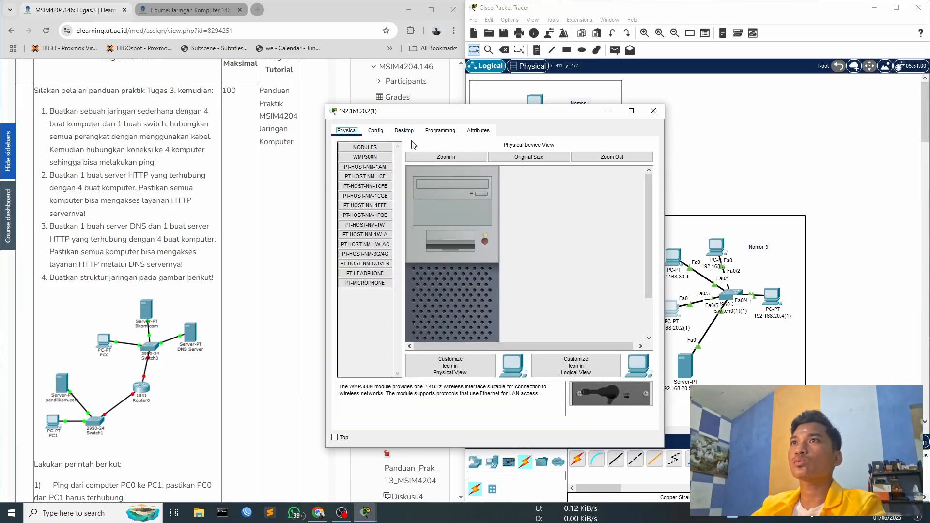
click(376, 130)
key(BackSpace)
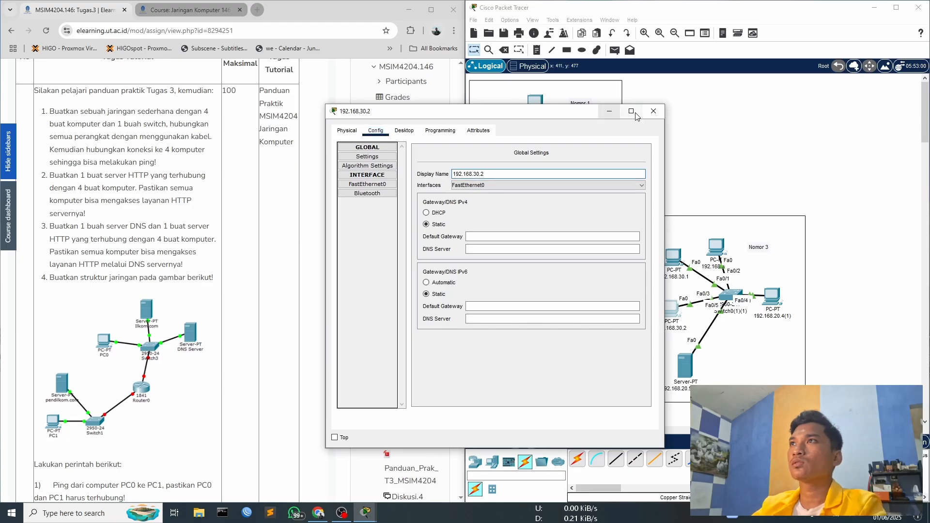
click(653, 111)
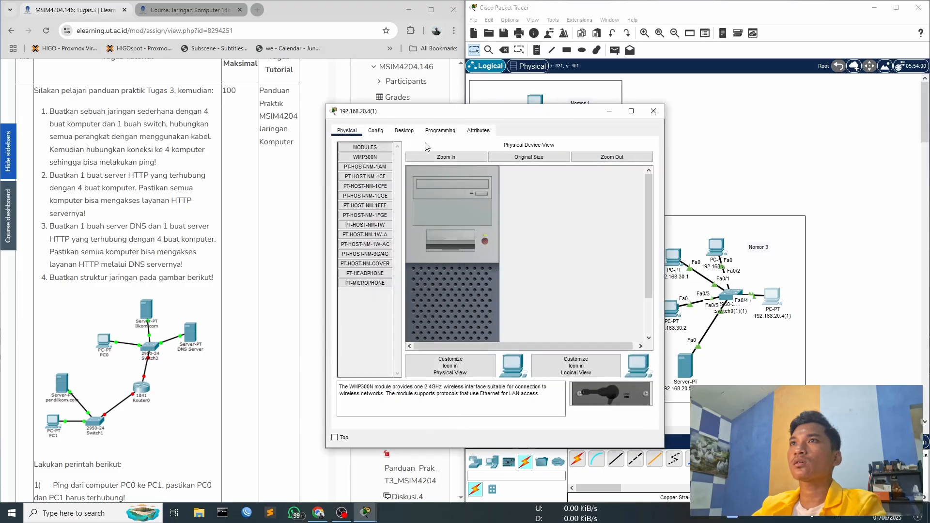
- Set the IPv4 address of the copied PC 192.168.20.4(1) to 192.168.30.4
click(404, 131)
click(367, 162)
click(472, 199)
key(BackSpace)
key(BackSpace)
text(3.4)
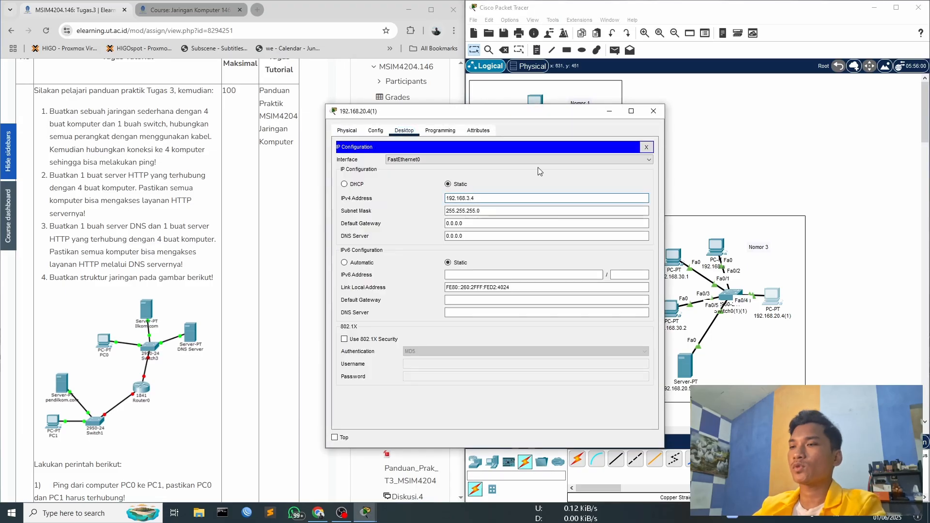
text(0)
- Change that PC's display name to 192.168.3.4, dropping the (1) suffix, and close its window
click(347, 130)
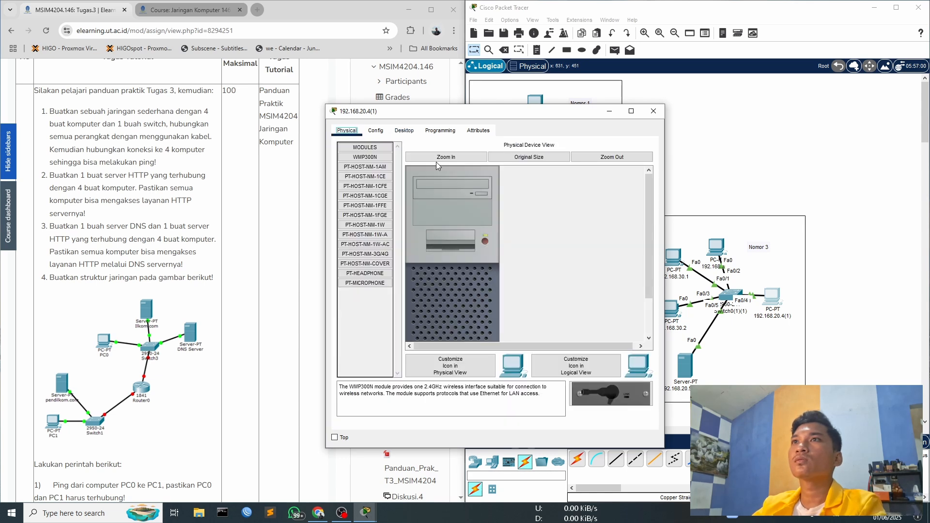
click(376, 131)
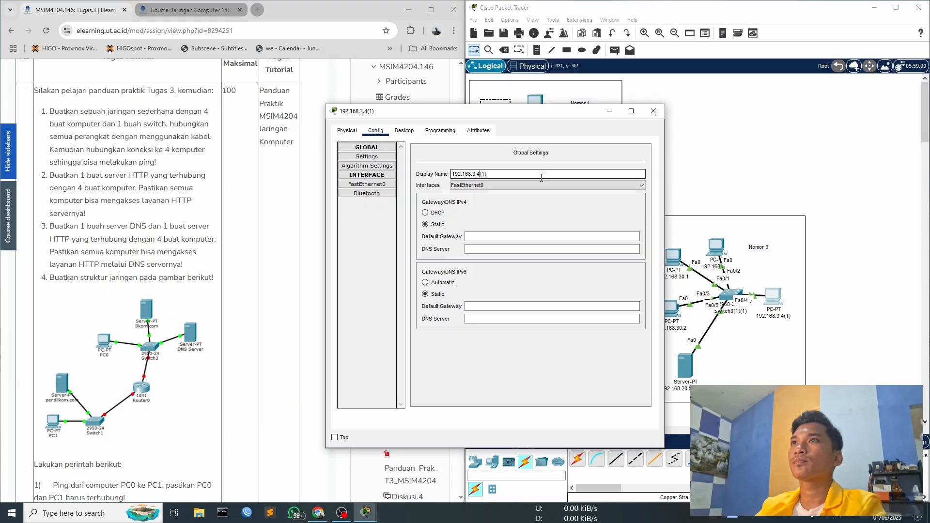
click(538, 174)
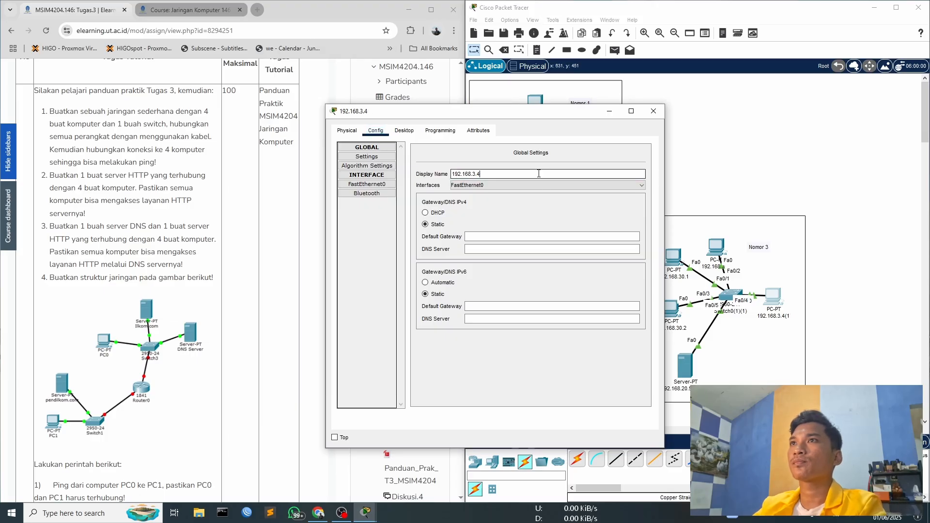
click(654, 111)
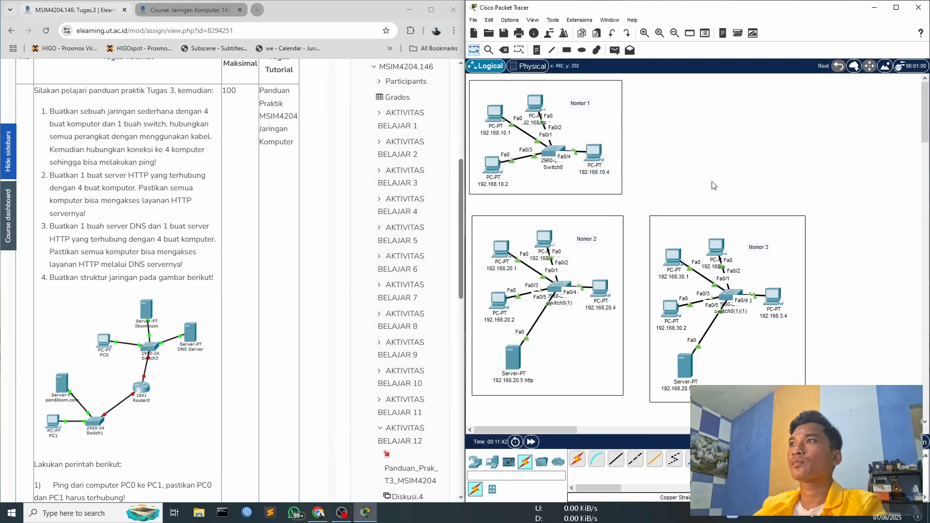
- Correct the display name of PC 192.168.3.4 to 192.168.30.4, check its IP configuration and close its window
click(774, 302)
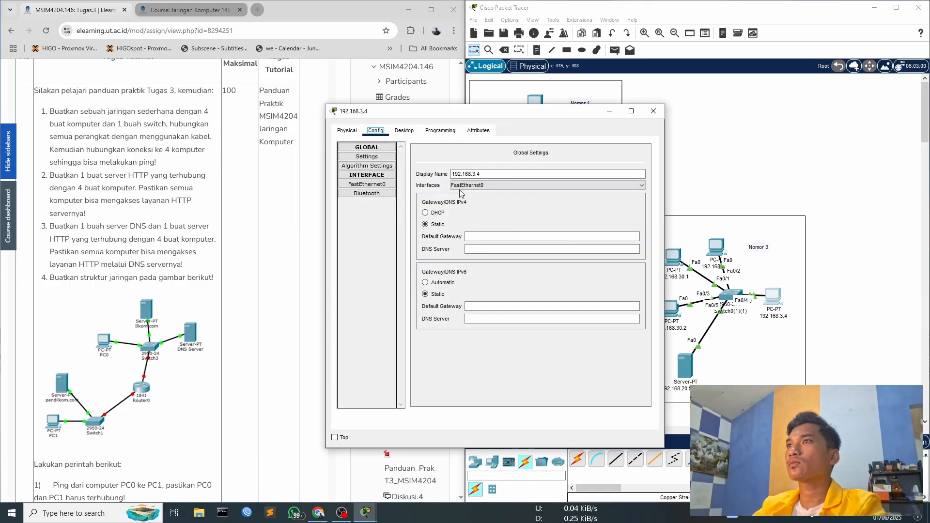
click(474, 173)
text(0)
click(406, 131)
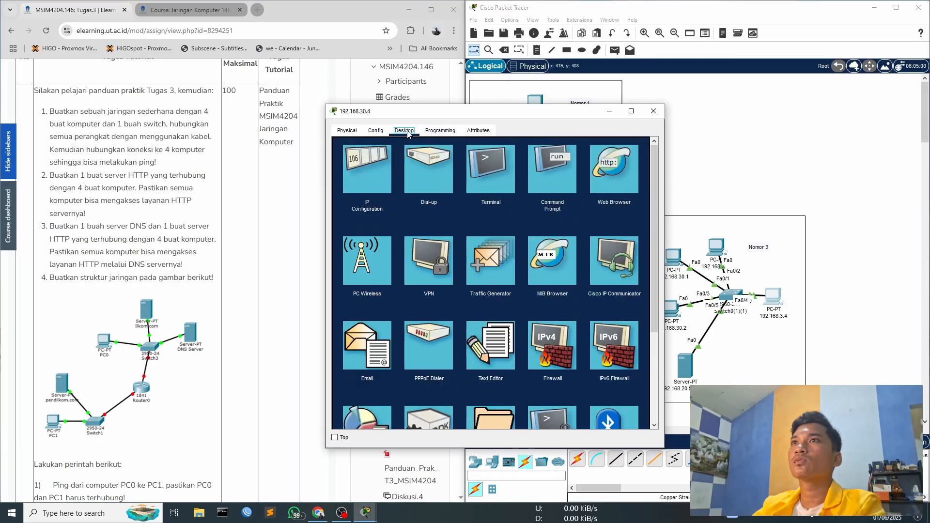
click(367, 169)
click(654, 111)
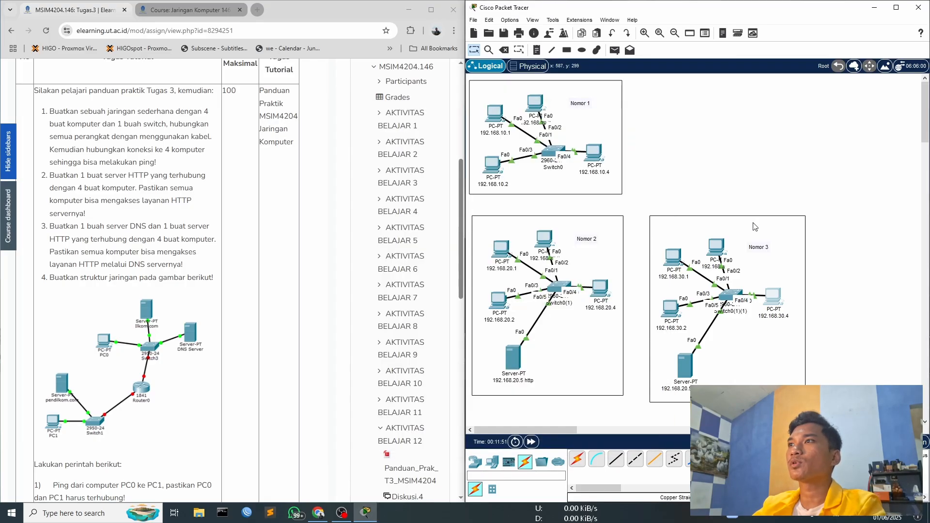
- Shift the copied server slightly within the Nomor 3 frame and change its display name to 192.168.30.5 http
drag(690, 372, 685, 371)
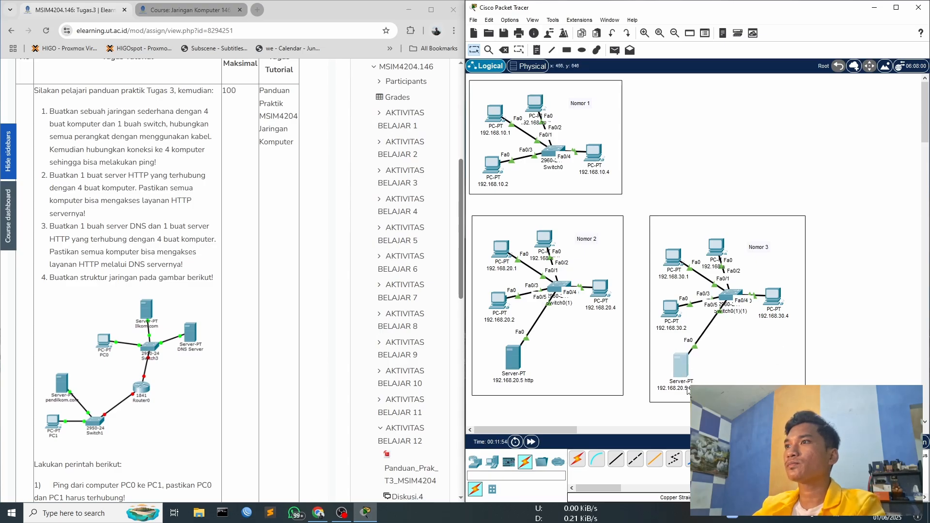
double_click(686, 388)
click(683, 362)
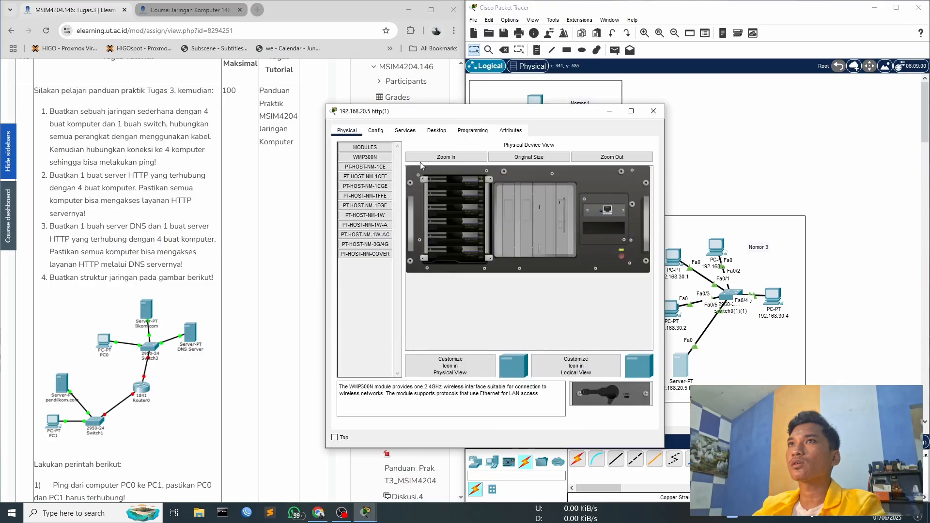
click(375, 130)
click(475, 174)
key(BackSpace)
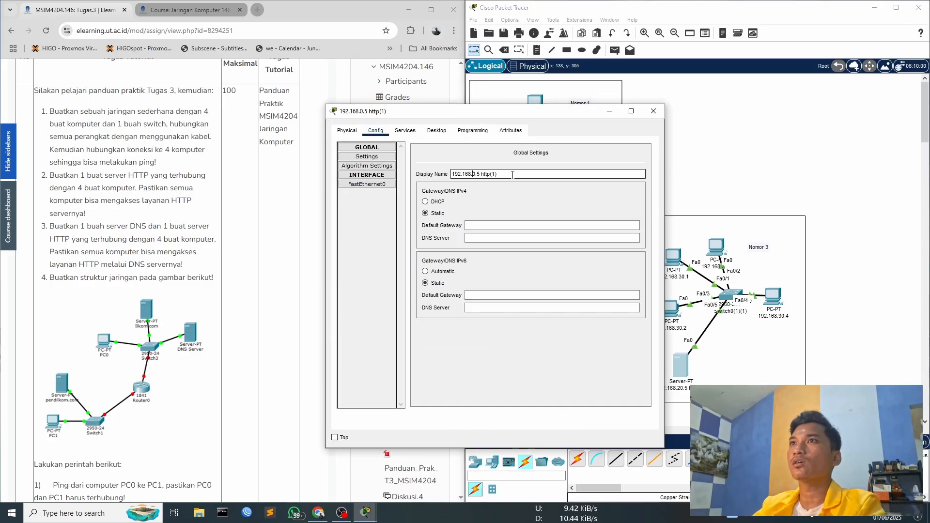
drag(493, 174, 624, 182)
key(BackSpace)
- Open the IP configuration of the Nomor 3 server and close the server's window
click(407, 131)
click(436, 130)
click(375, 169)
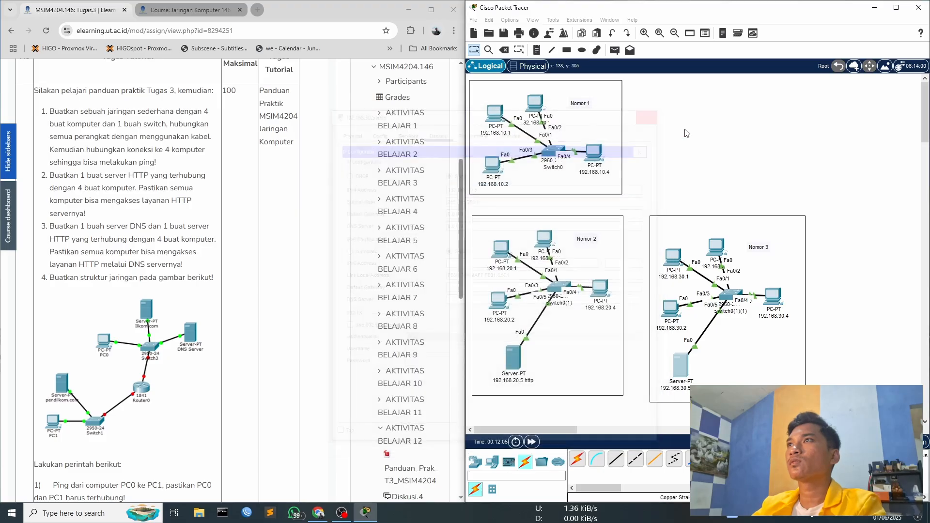
- Close the existing server's window and add a new server beside it in the Nomor 3 frame
click(654, 111)
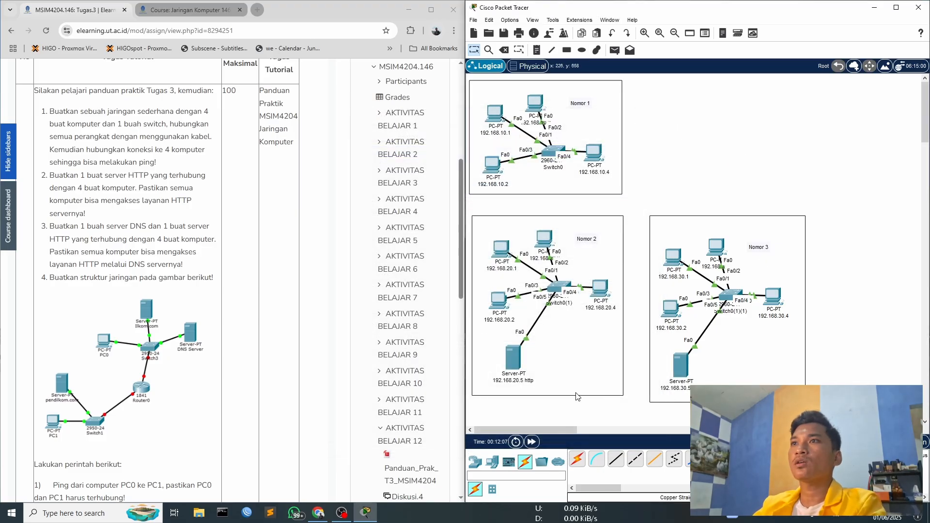
click(476, 465)
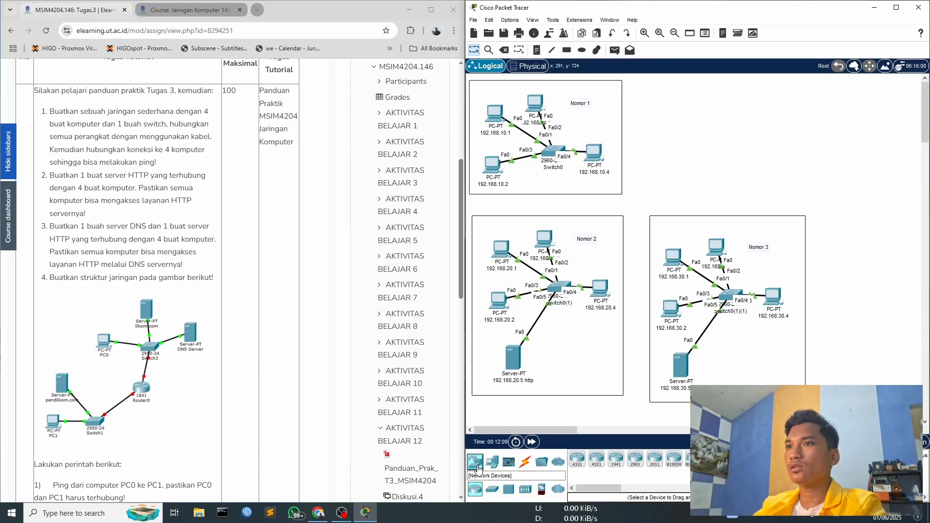
click(492, 462)
click(615, 458)
click(768, 375)
drag(764, 370, 754, 369)
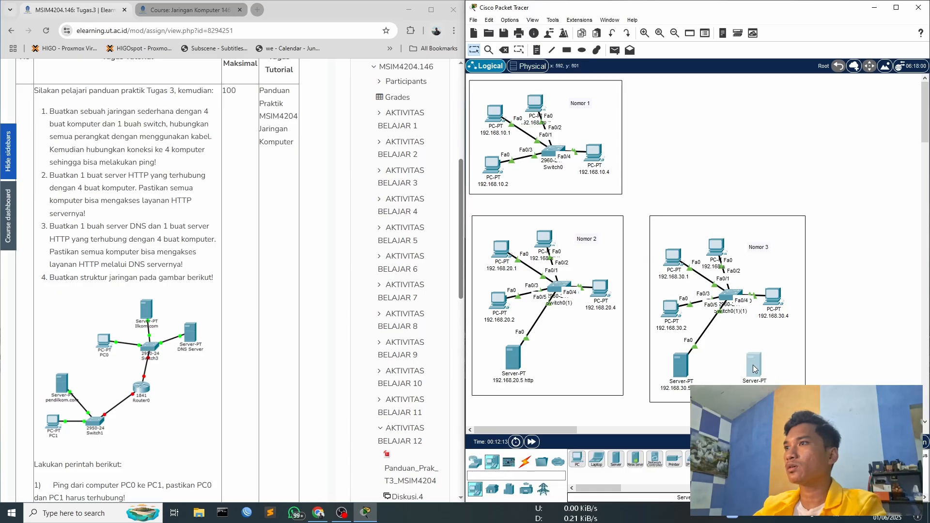
- Give the new Nomor 3 server the static IPv4 address 192.168.30.6 and fill in its default subnet mask
click(754, 364)
click(436, 130)
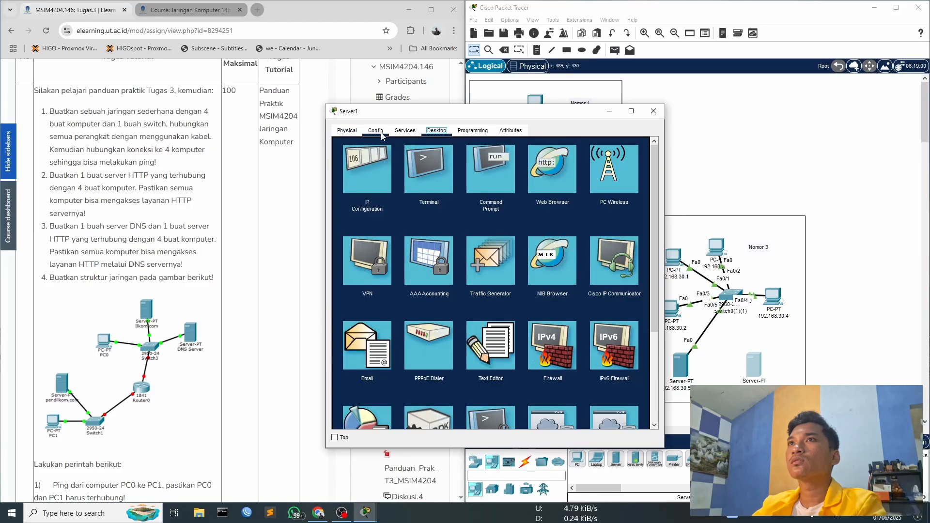
click(381, 174)
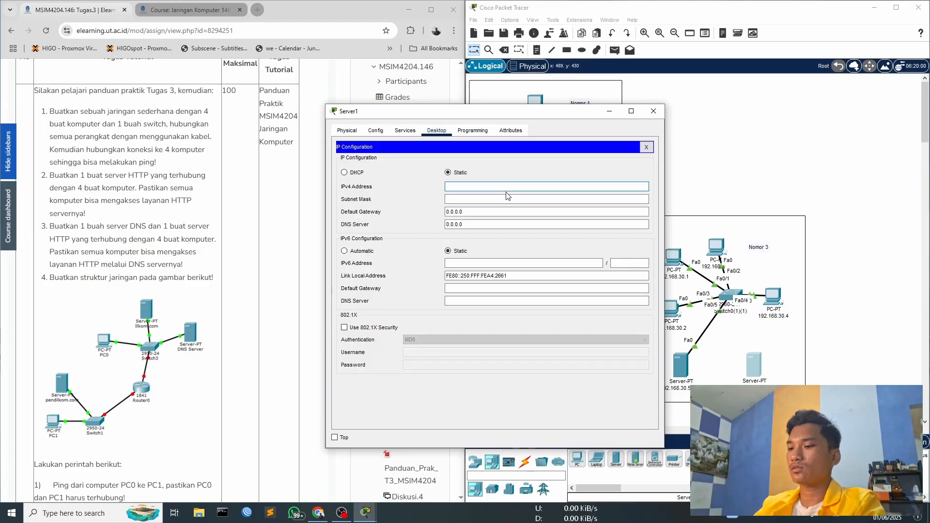
text(192.168.30.5)
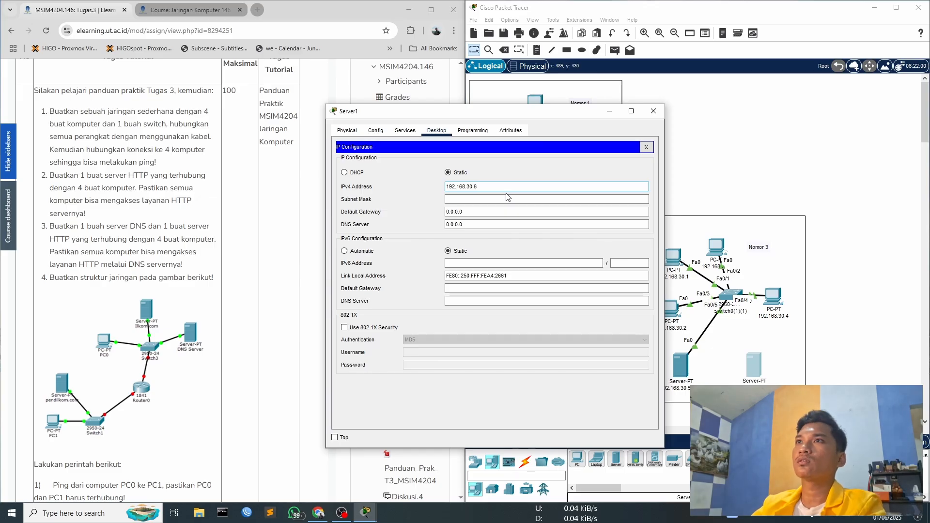
click(507, 199)
- Change the new server's display name to 192.168.30.6 dns and close its window
click(347, 130)
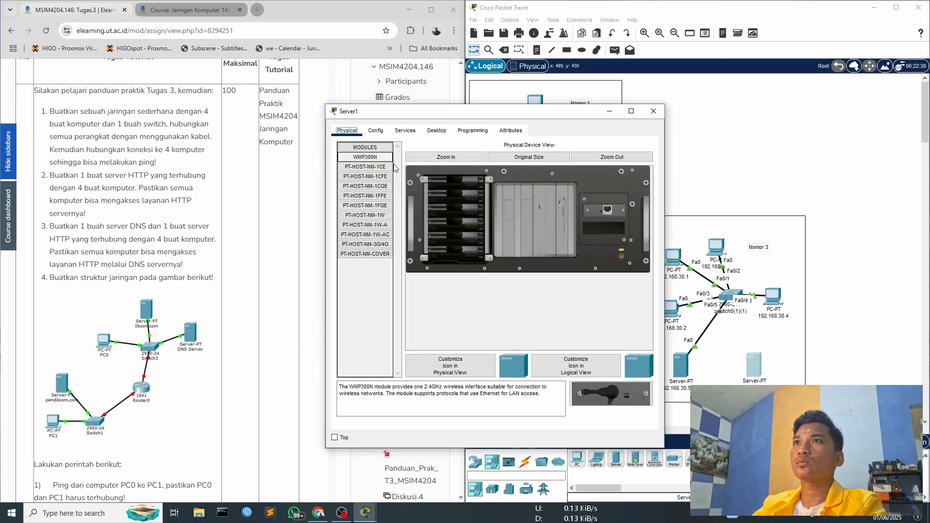
click(377, 136)
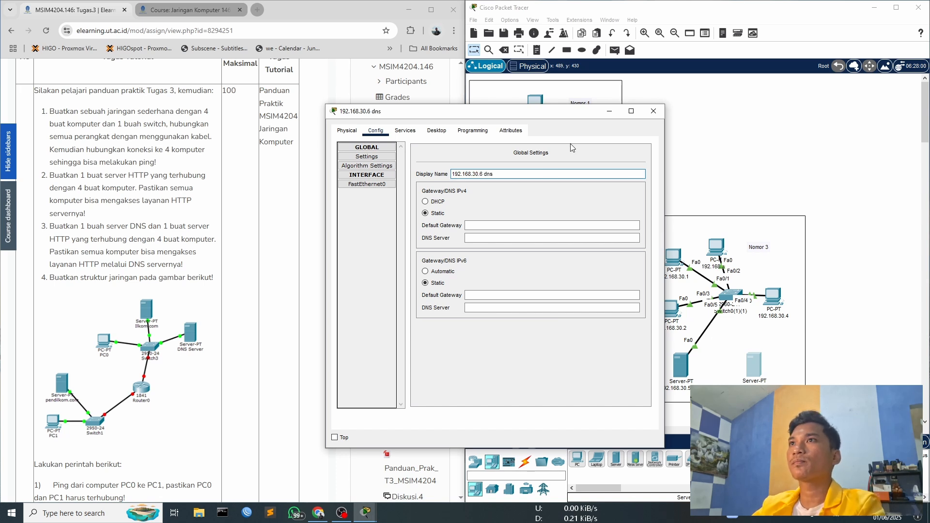
click(653, 111)
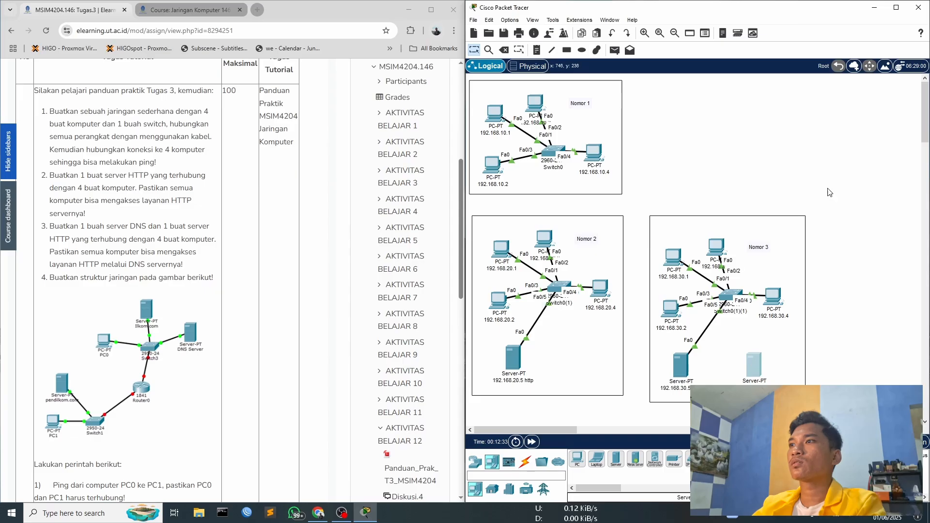
- Connect the new DNS server to port FastEthernet0/6 of the Nomor 3 switch with a copper straight-through cable
click(524, 461)
click(615, 465)
click(753, 364)
click(778, 367)
click(730, 296)
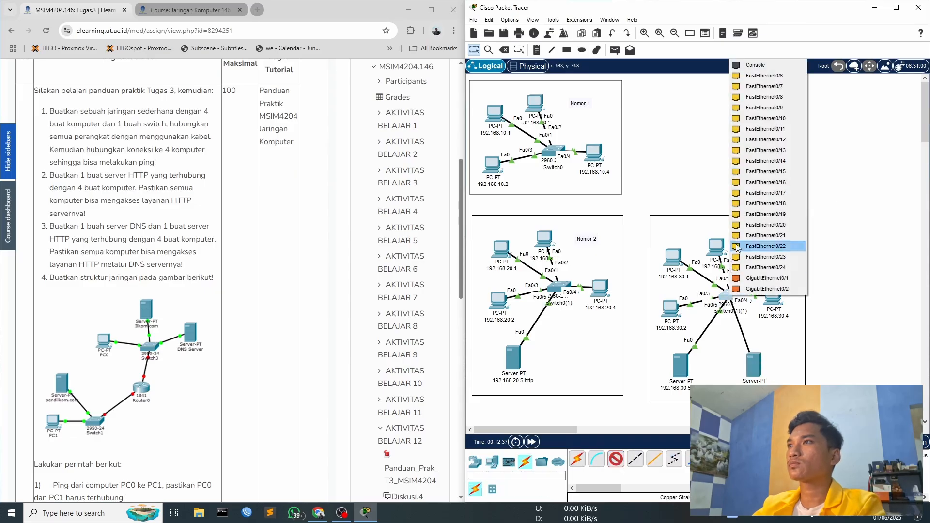
click(758, 76)
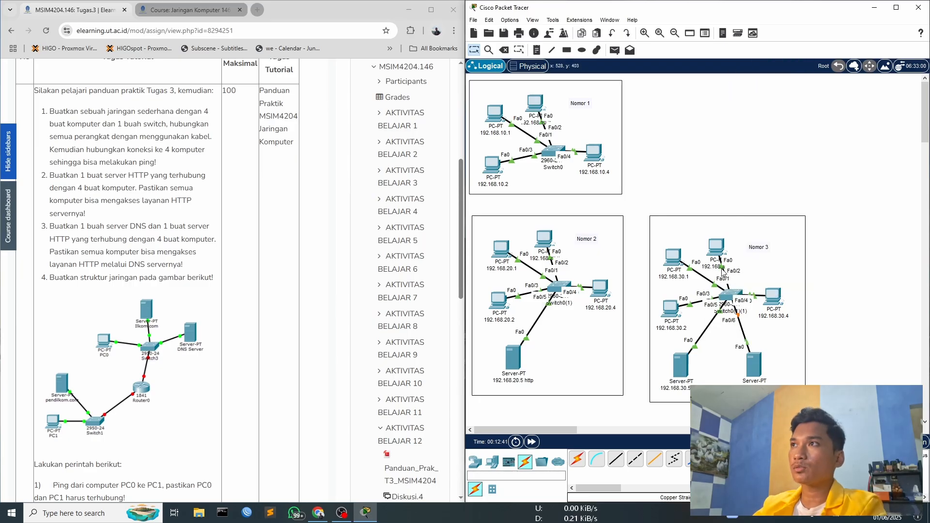
- Set the DNS server of PC 192.168.30.3 to 192.168.30.6, copy the address and close the PC's window
click(716, 246)
drag(480, 119, 333, 79)
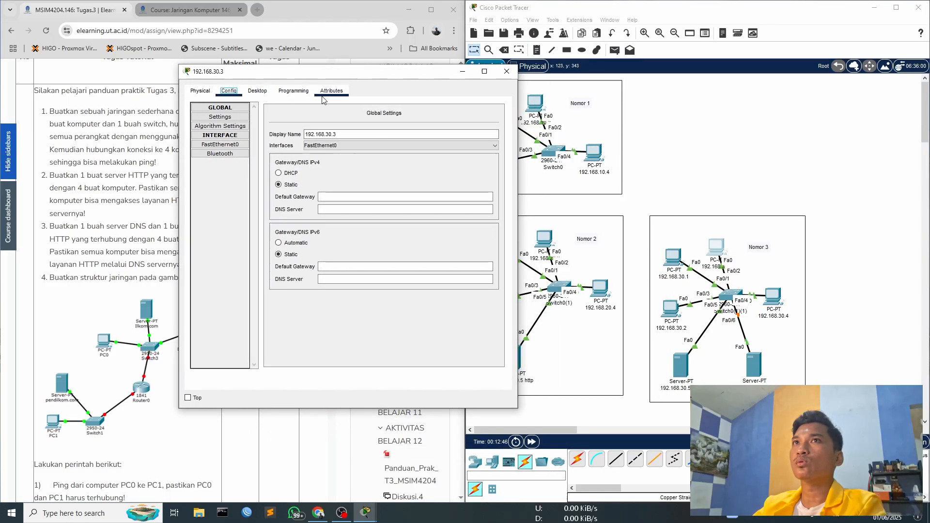
click(284, 93)
click(257, 92)
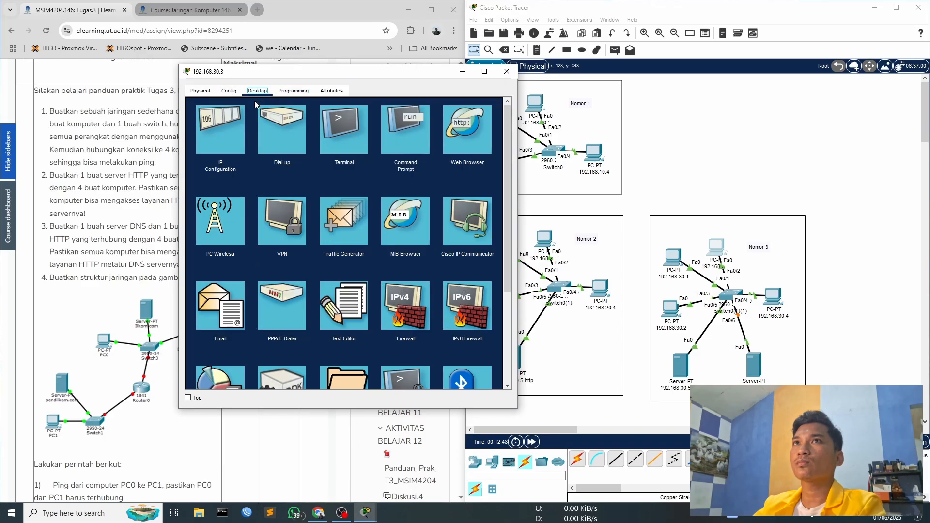
click(214, 129)
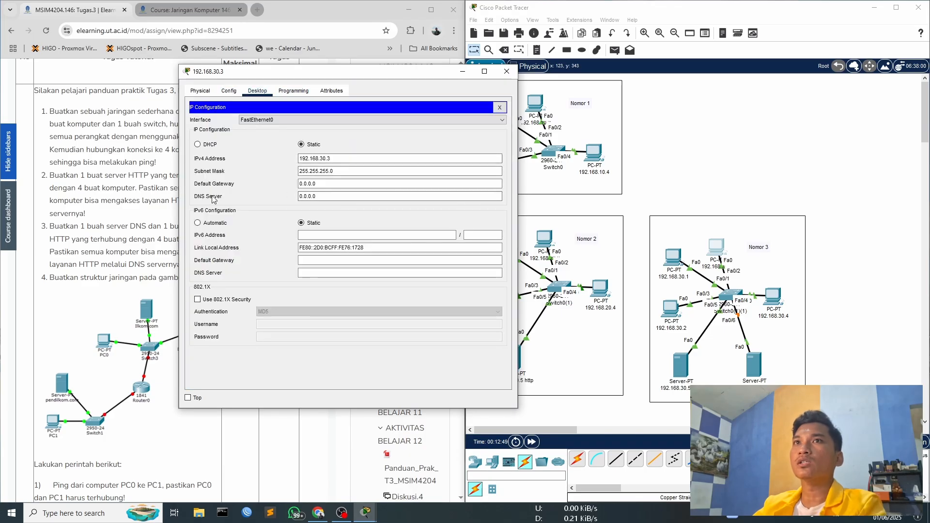
triple_click(328, 196)
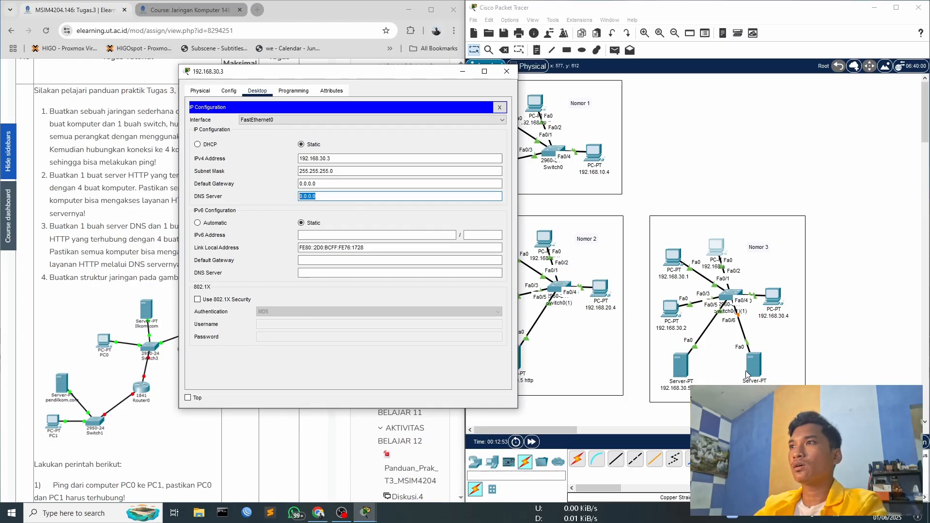
text(192.16)
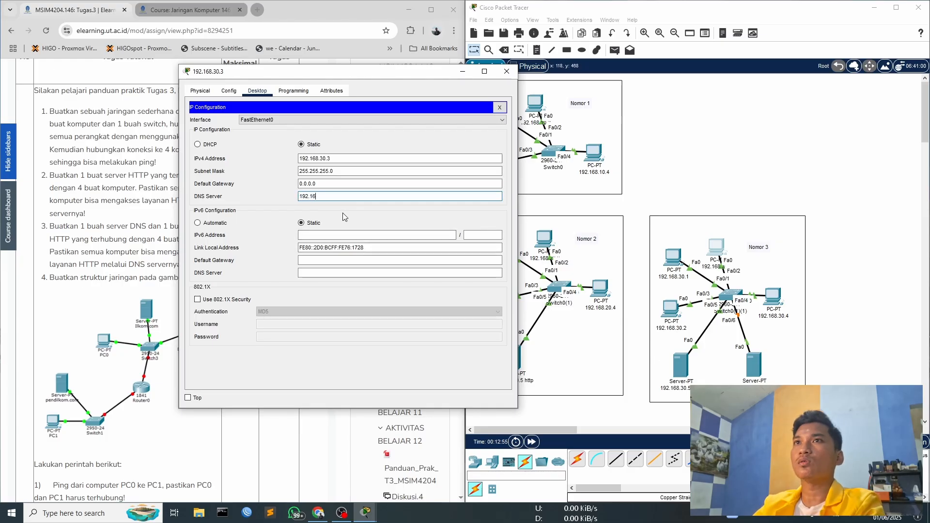
text(8.30.6)
key(ctrl+a)
key(ctrl+c)
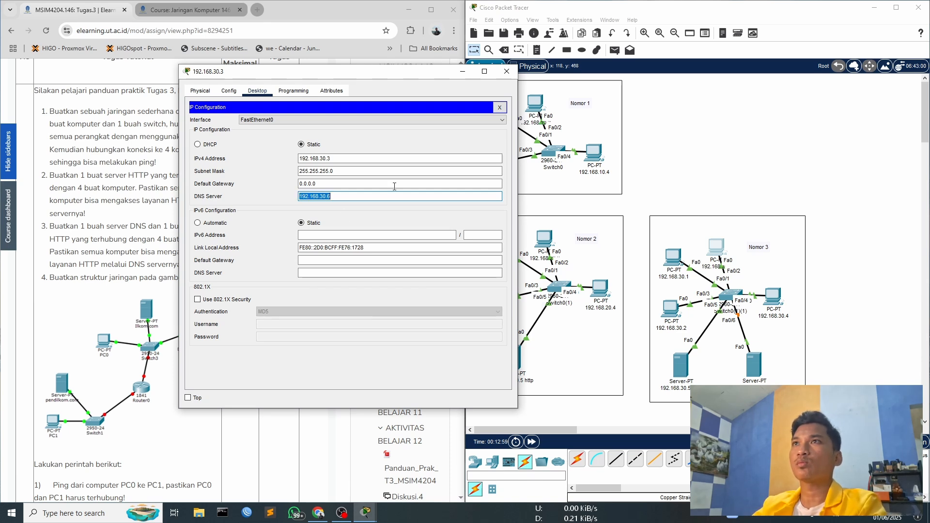
click(506, 71)
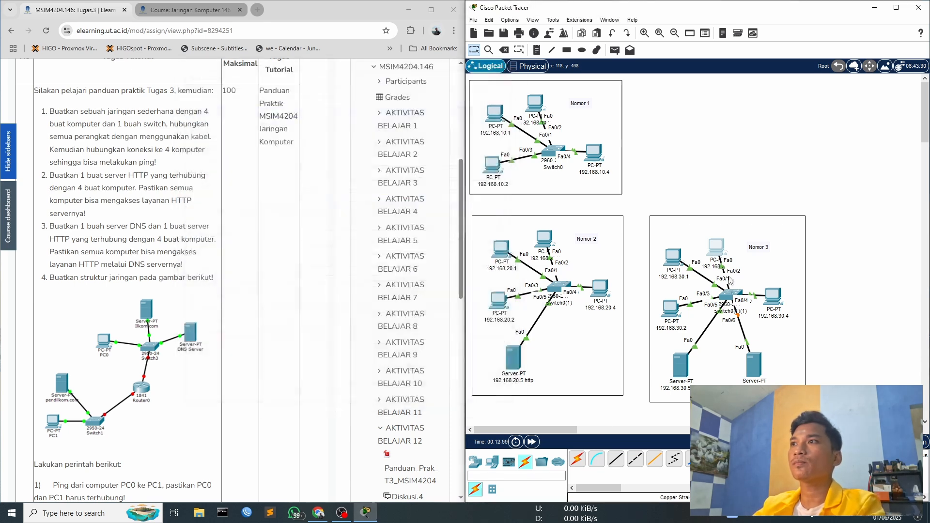
- Paste 192.168.30.6 as the DNS server of PC 192.168.30.1 and close the PC's window
click(673, 257)
click(382, 167)
double_click(516, 239)
key(ctrl+a)
key(ctrl+v)
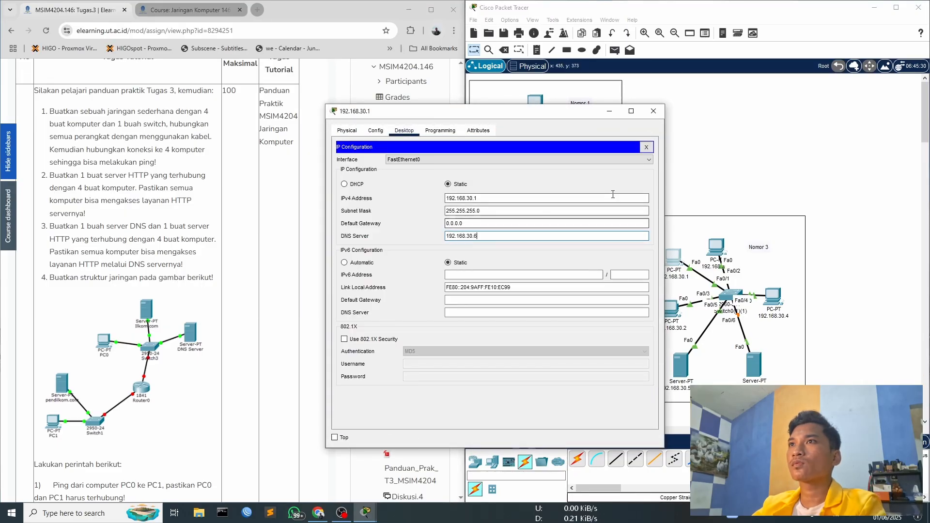
click(653, 111)
- Paste 192.168.30.6 as the DNS server of PC 192.168.30.2 and close the PC's window
click(672, 308)
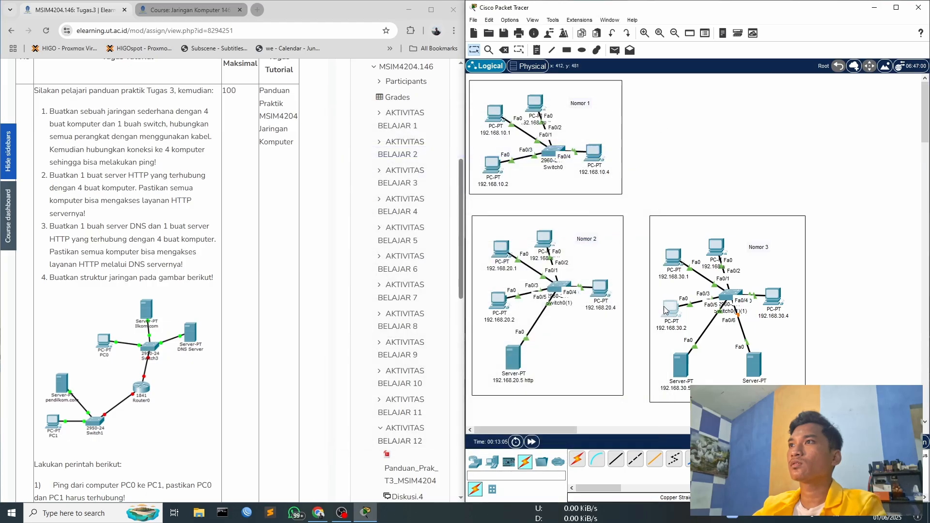
click(404, 131)
click(369, 149)
click(533, 234)
key(ctrl+a)
key(ctrl+v)
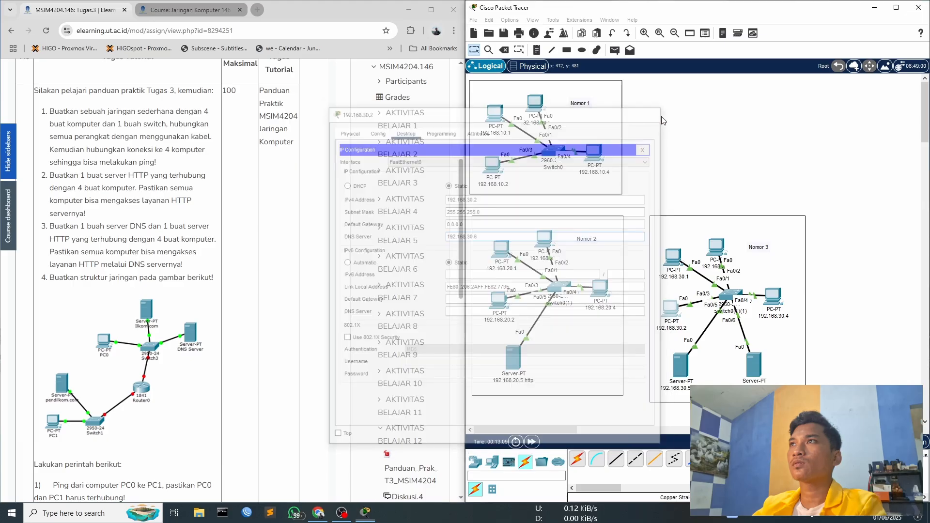
click(653, 111)
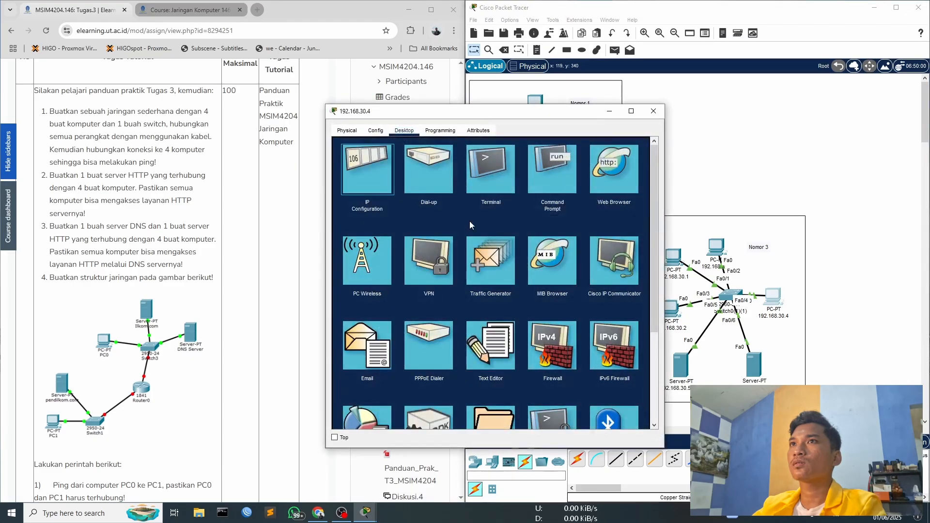
- Close PC 192.168.30.4's window, then check the IP configuration of PC 192.168.30.2 and close that window too
click(653, 111)
click(671, 304)
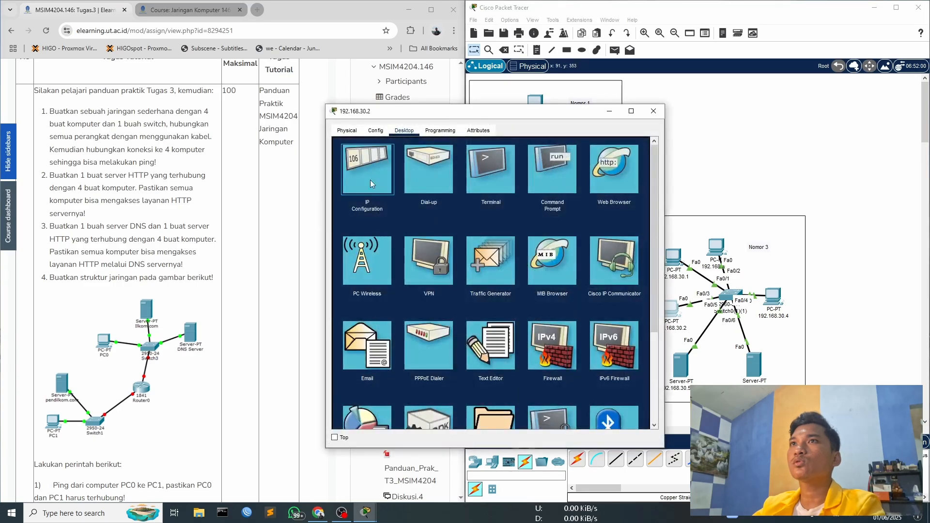
click(370, 179)
click(653, 132)
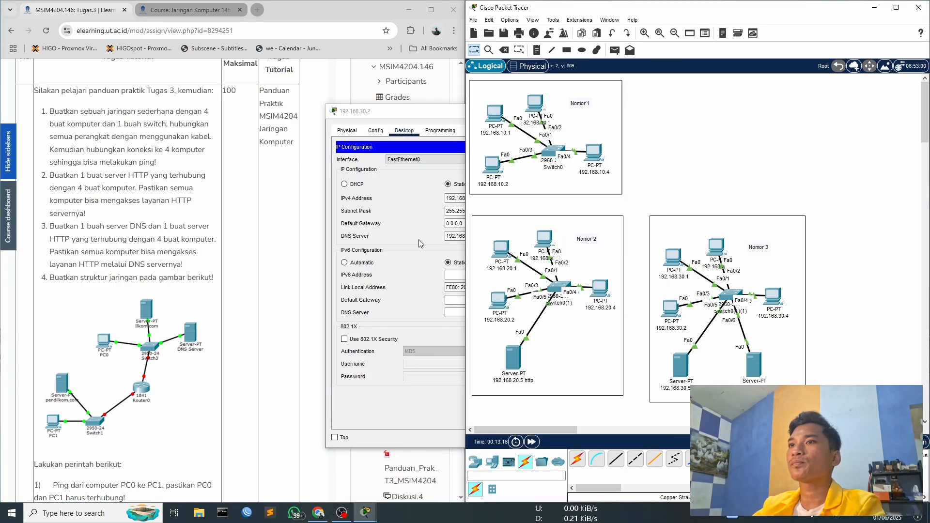
click(381, 114)
click(649, 147)
click(656, 111)
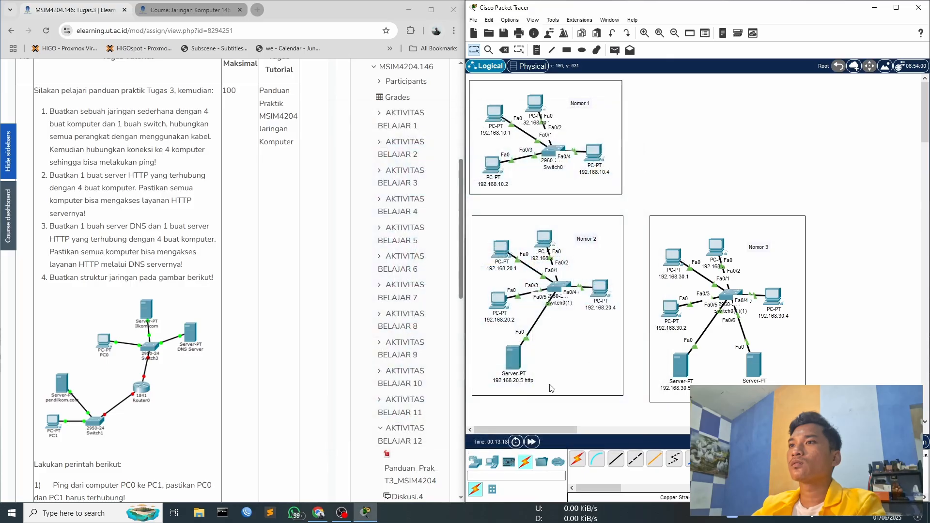
- Turn off the HTTP and HTTPS services on the 192.168.30.6 dns server
click(746, 378)
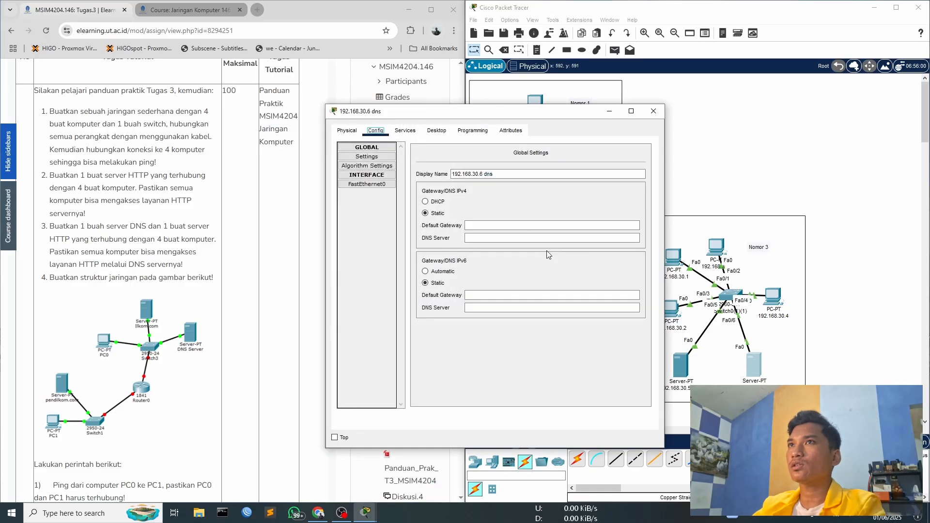
drag(430, 118, 374, 109)
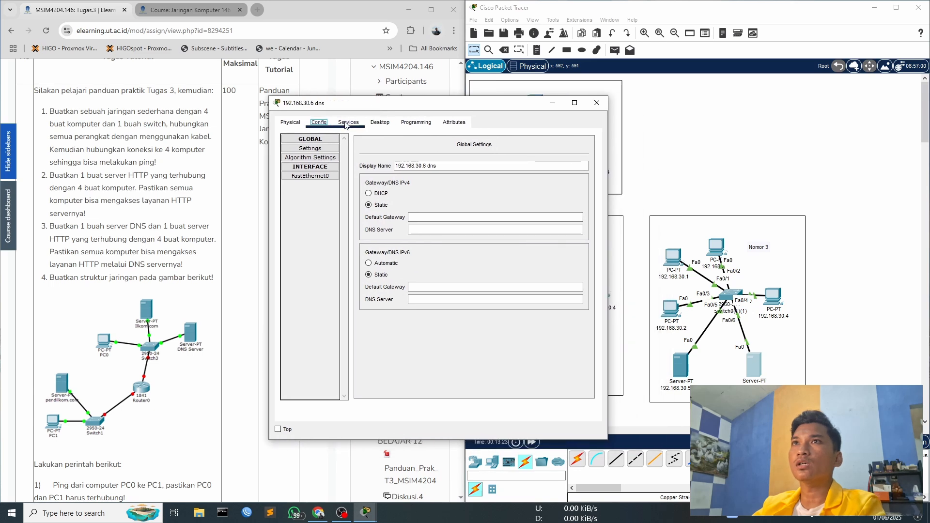
click(348, 122)
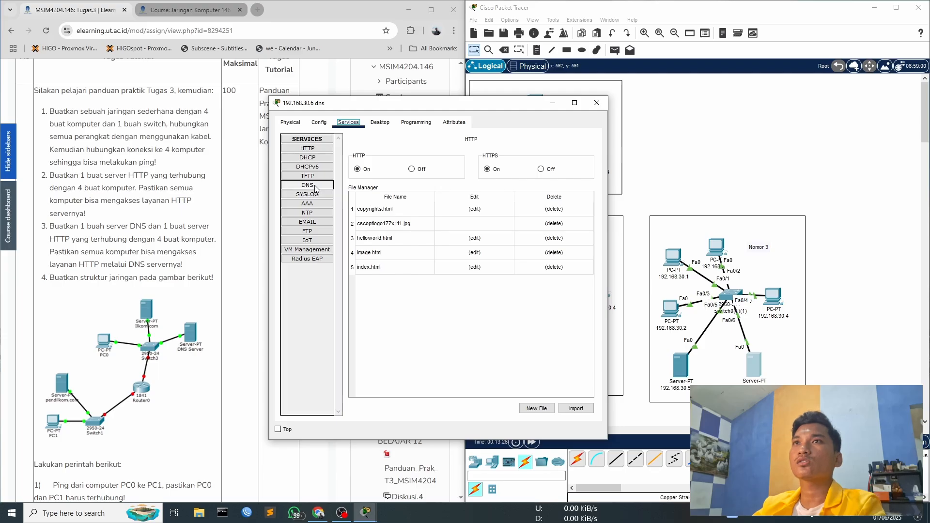
click(412, 169)
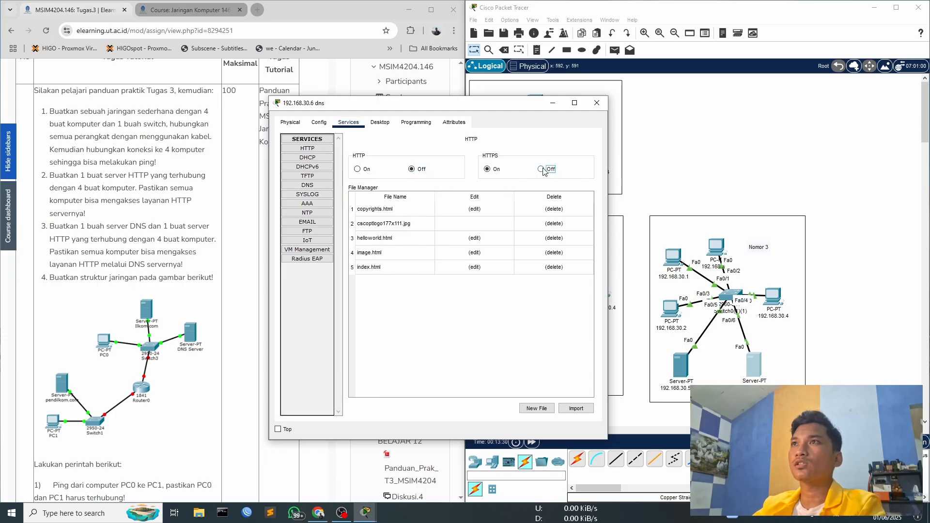
click(322, 150)
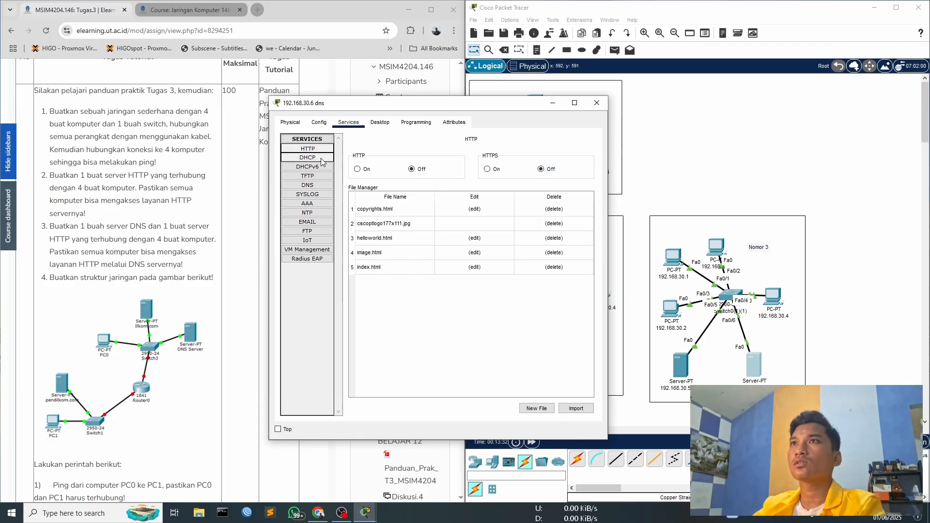
- Turn off the TFTP service on the DNS server
click(322, 159)
click(322, 176)
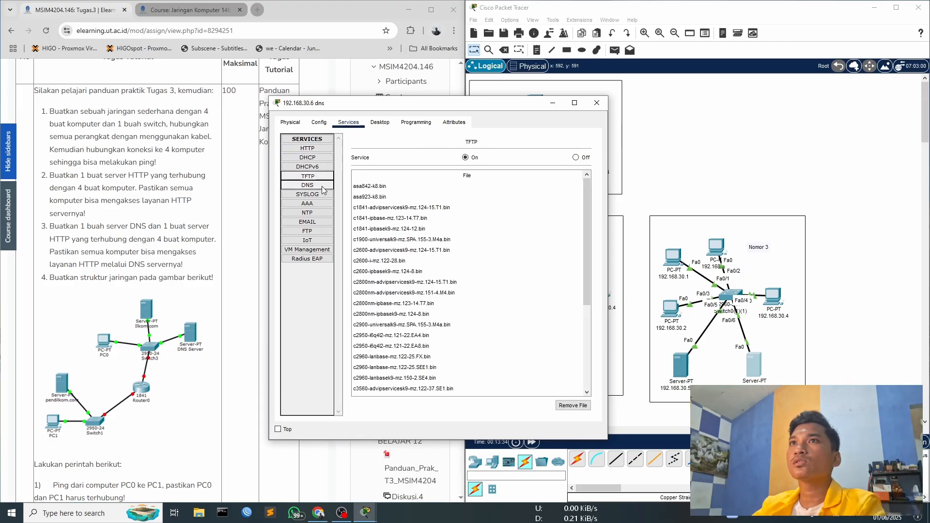
click(321, 185)
click(322, 176)
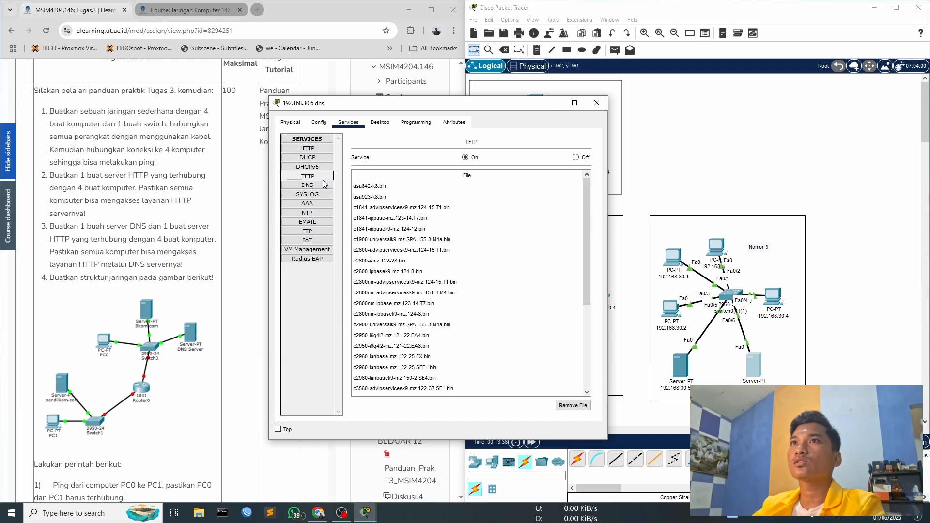
click(575, 158)
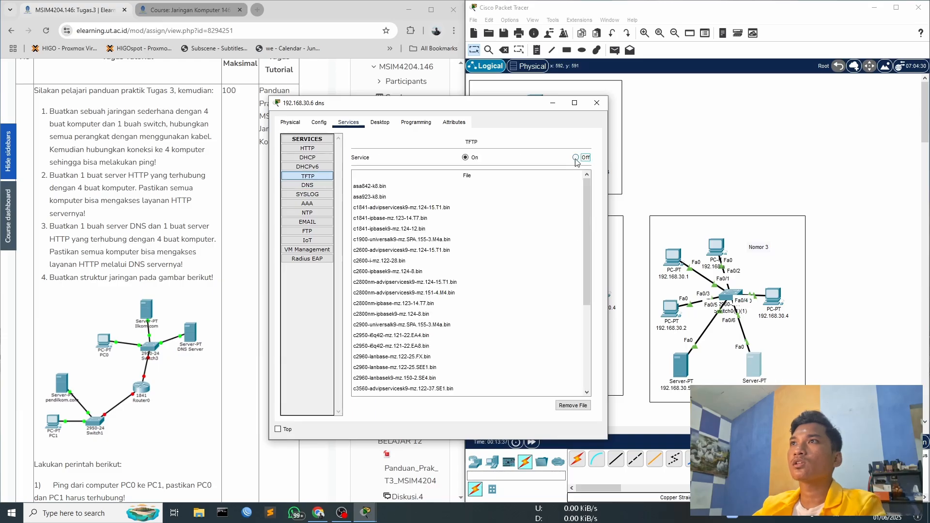
- Check the DNS server's DHCPv6 service and turn off its Syslog service
click(315, 168)
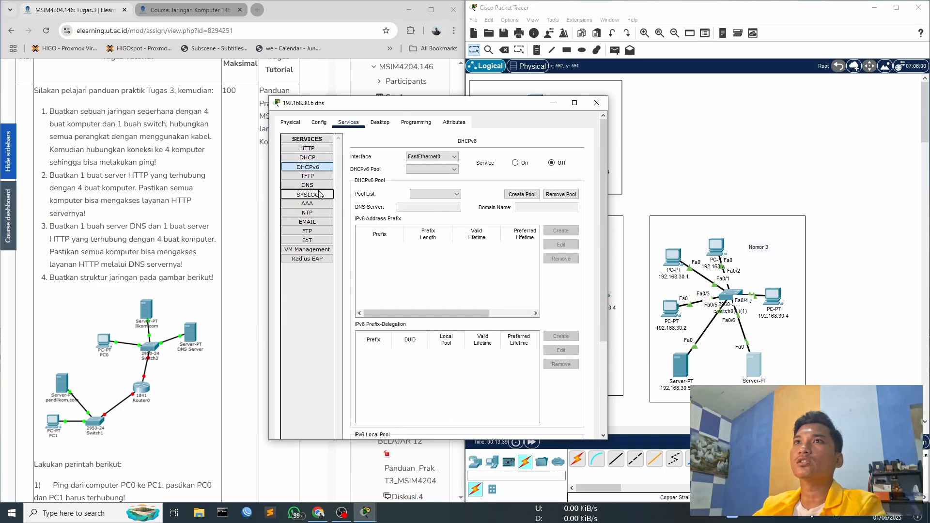
click(320, 195)
click(572, 166)
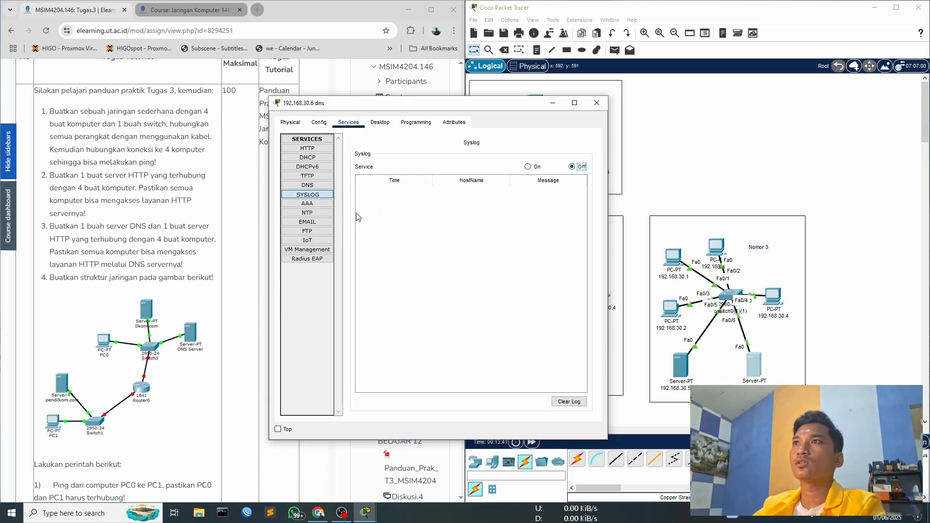
- Check the DNS server's AAA and NTP services, then turn off its SMTP and POP3 email services
click(319, 204)
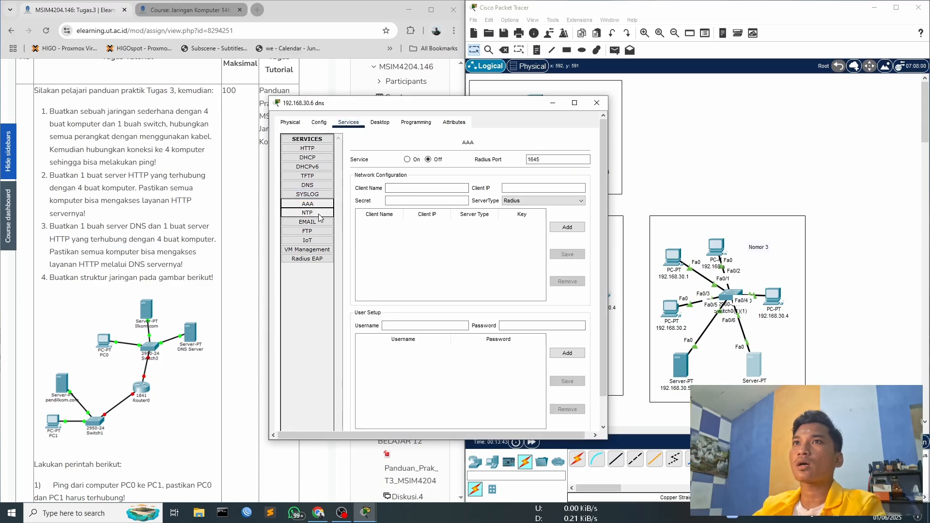
click(319, 213)
click(320, 227)
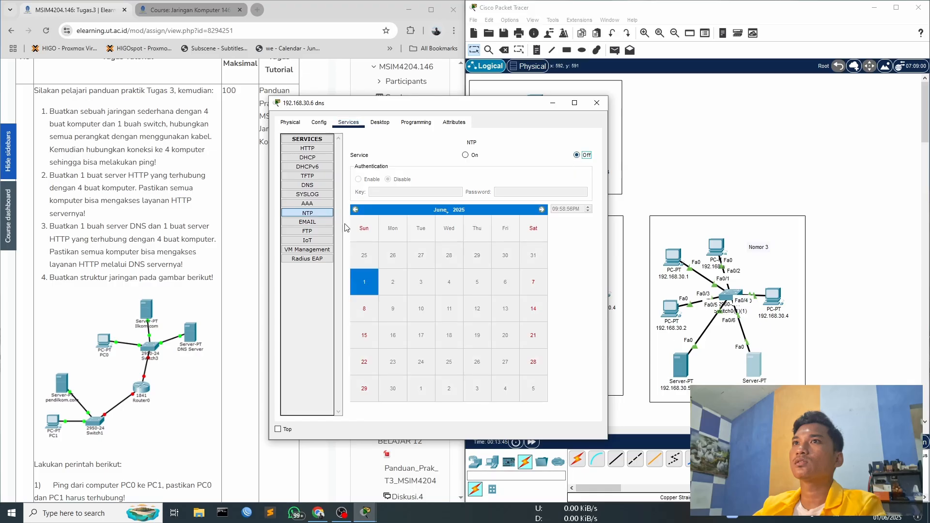
click(416, 168)
click(490, 168)
- Review the DNS server's remaining services, including FTP, IoT, VM Management and Radius EAP, for any that are still on
click(319, 232)
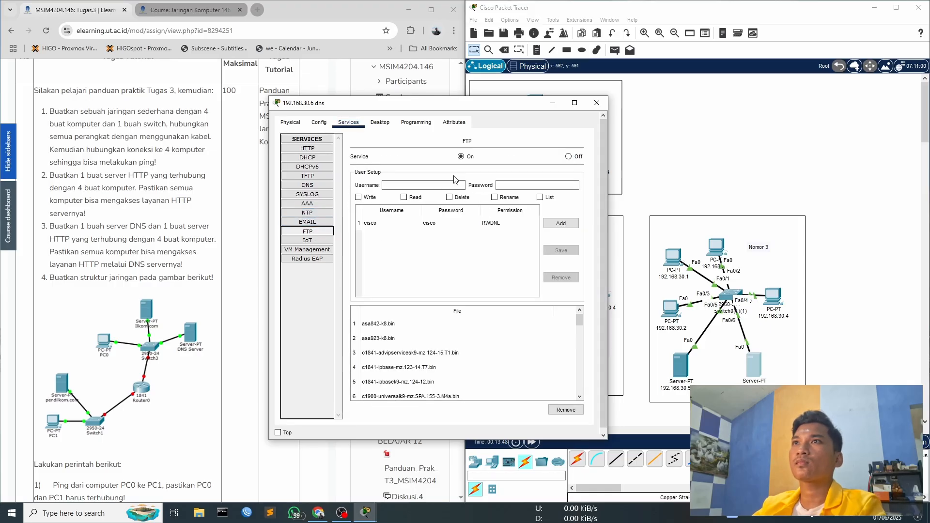
click(307, 240)
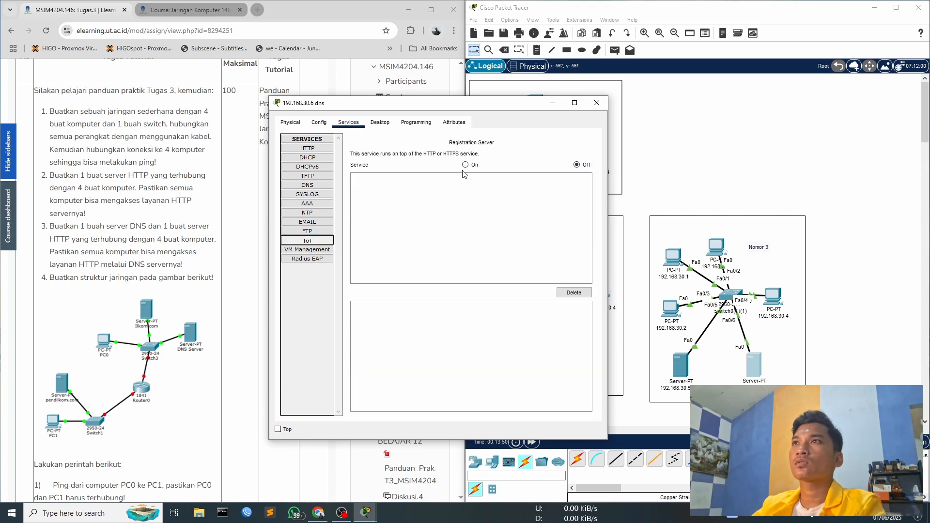
click(319, 251)
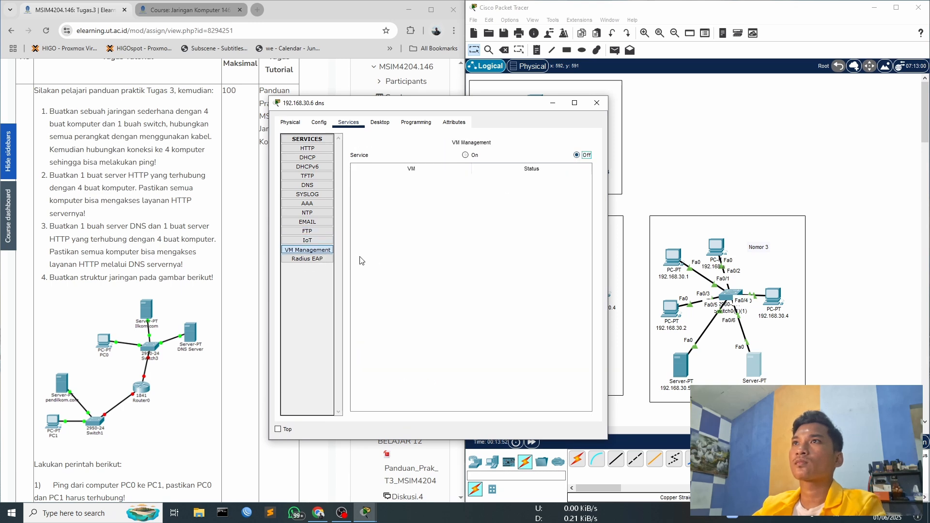
click(309, 259)
click(310, 250)
click(314, 241)
click(315, 232)
click(314, 222)
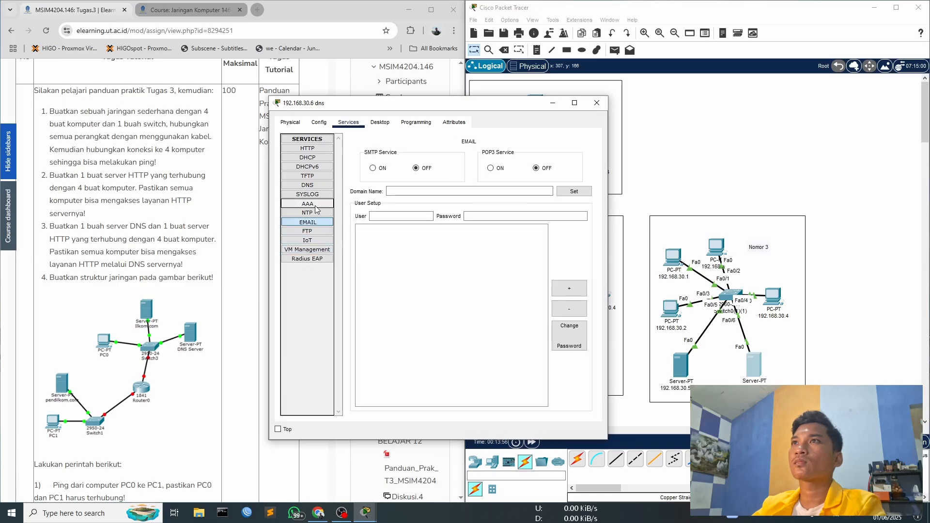
click(316, 204)
click(316, 194)
click(315, 176)
- Turn on the DNS service on the 192.168.30.6 server and keep A Record as the resource record type
click(319, 187)
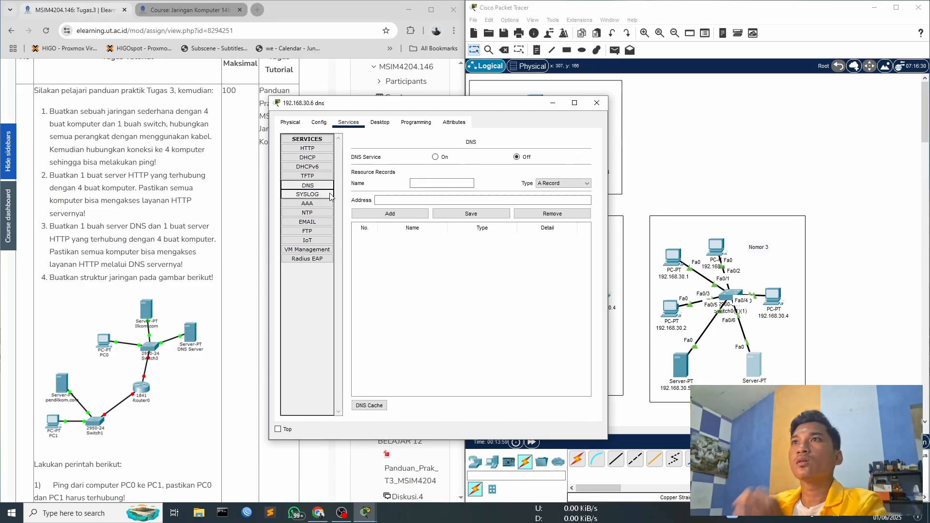
click(441, 158)
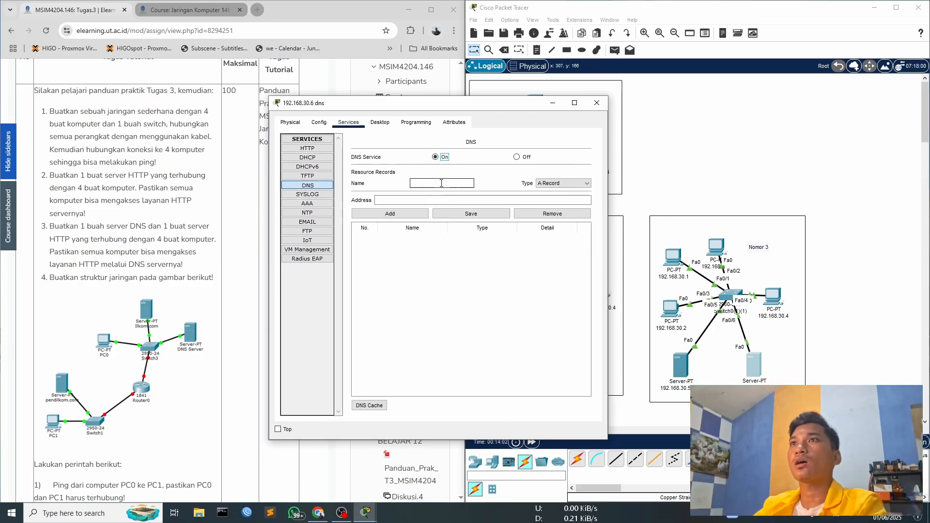
click(547, 183)
click(550, 193)
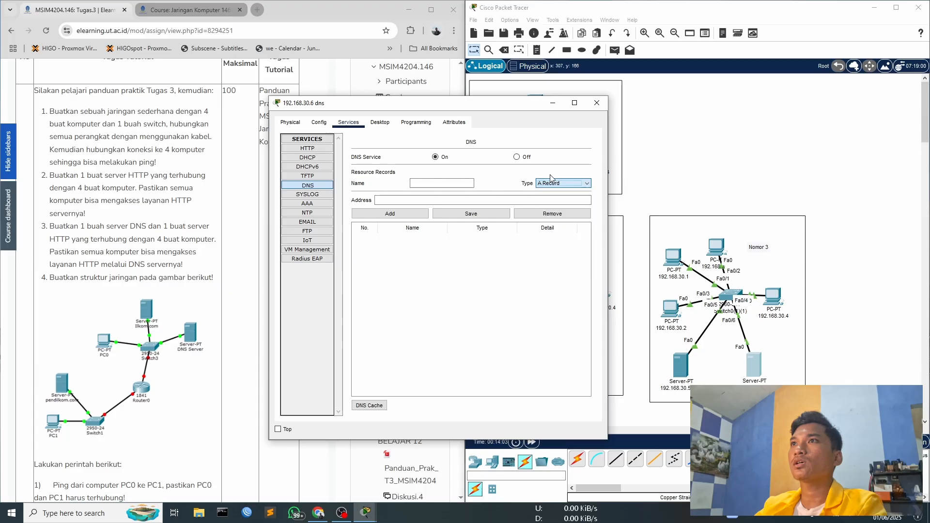
click(439, 183)
click(477, 200)
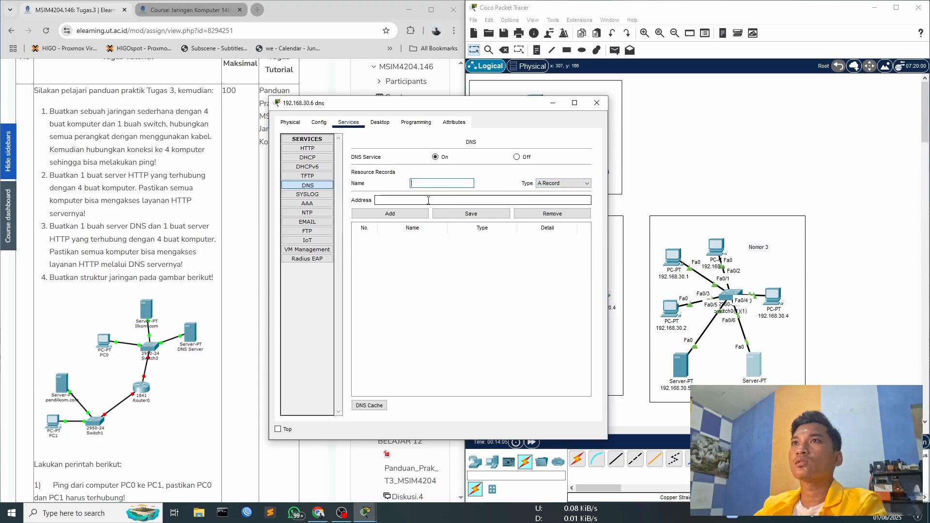
click(409, 216)
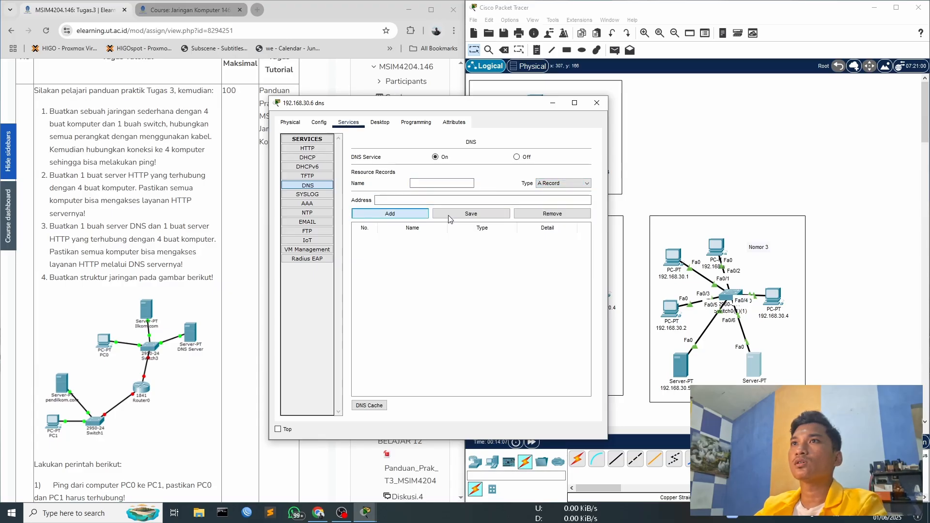
key(Return)
- Add a DNS A record that maps rizky.com to 192.168.30.5
click(451, 184)
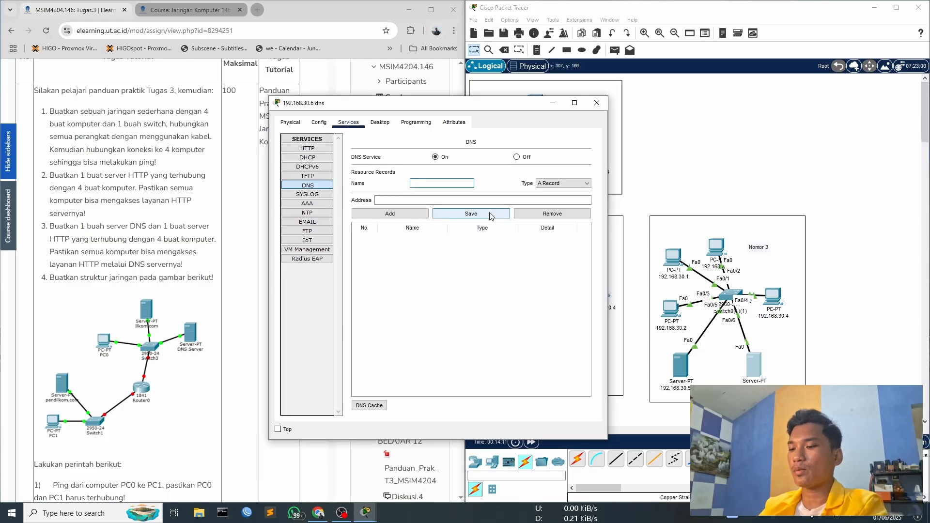
key(BackSpace)
key(BackSpace)
key(BackSpace)
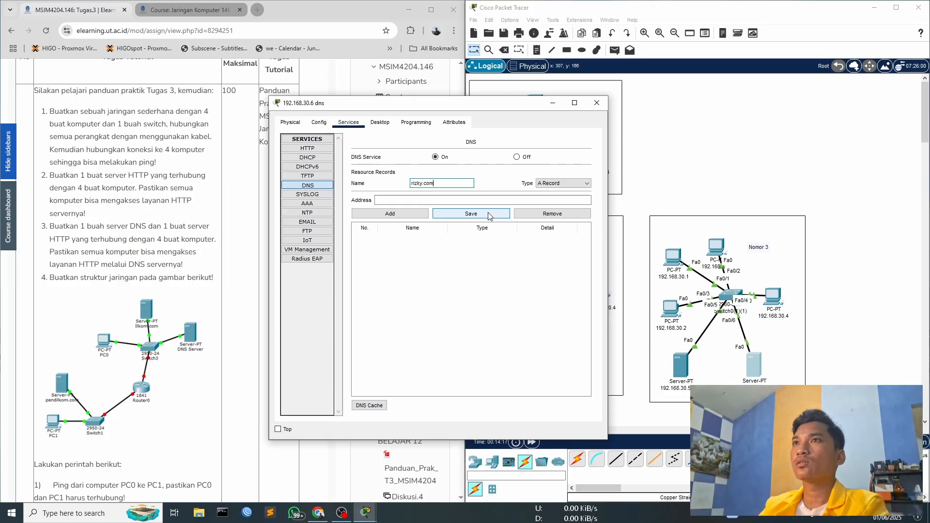
key(Tab)
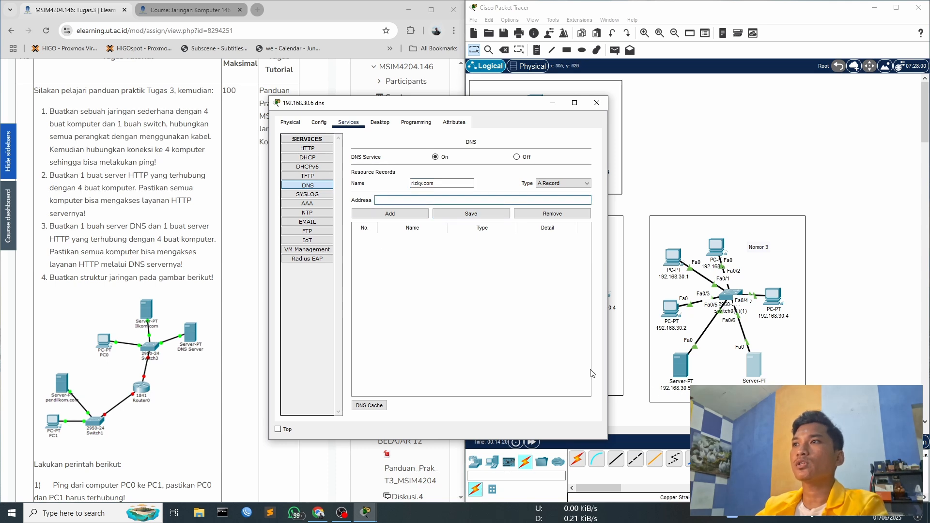
text(192.168.)
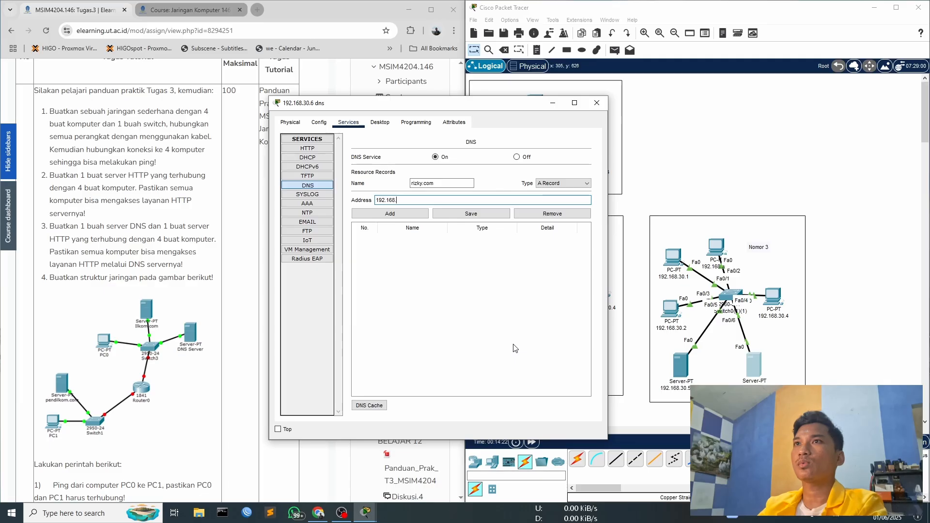
text(.168)
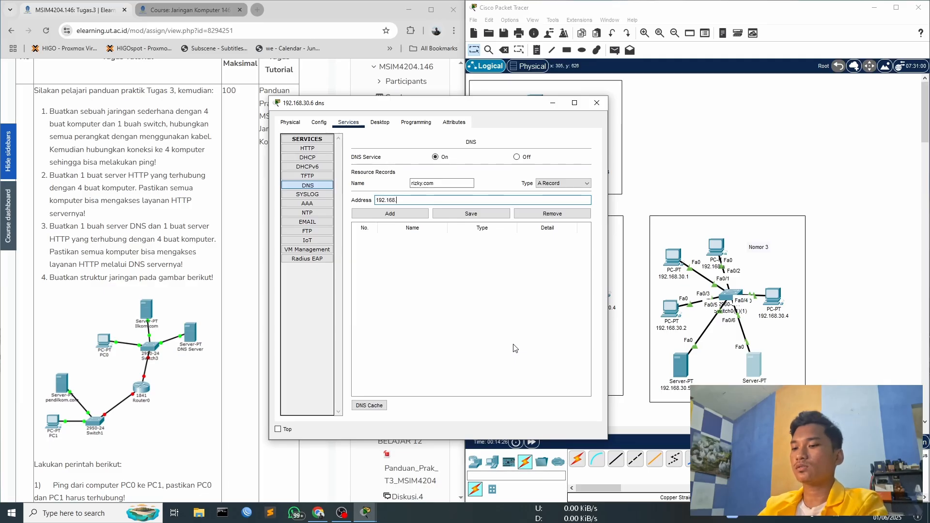
text(30.5)
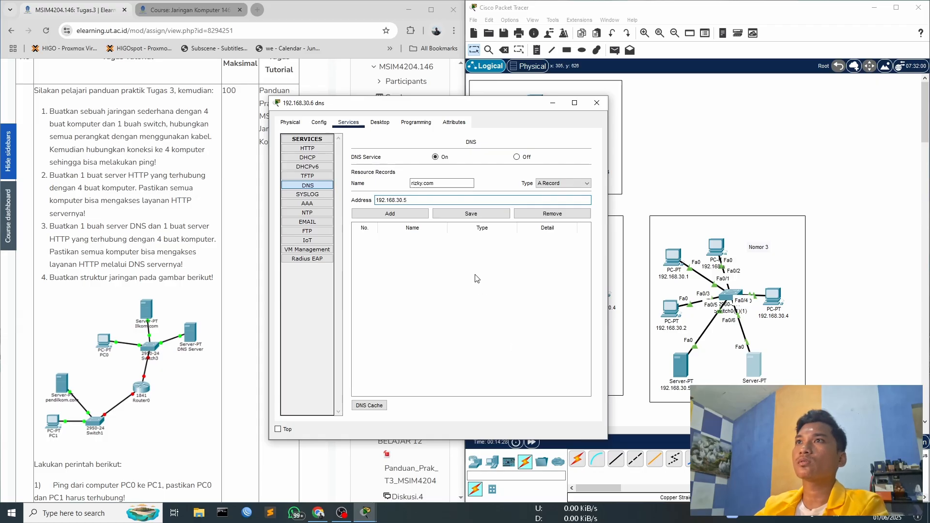
click(390, 214)
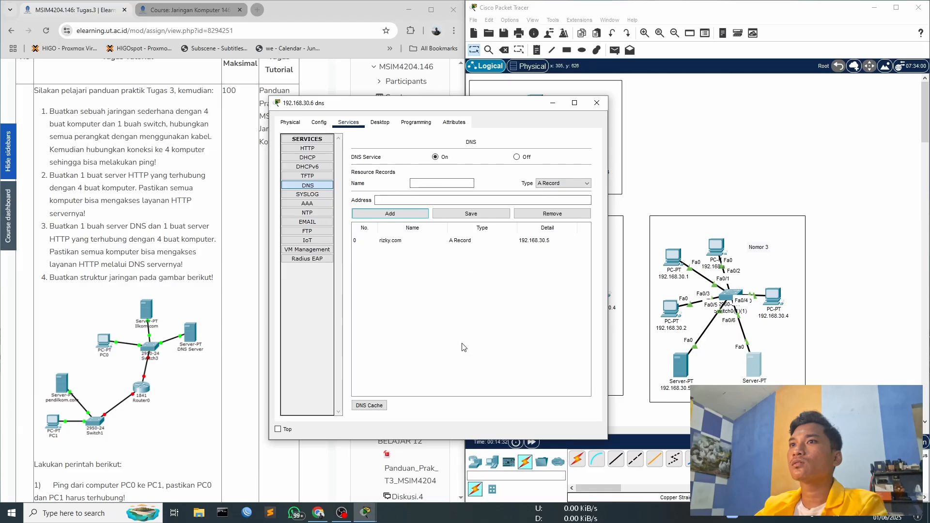
- View the server's DNS cache, then close the cache dialog and the DNS server's window
click(370, 406)
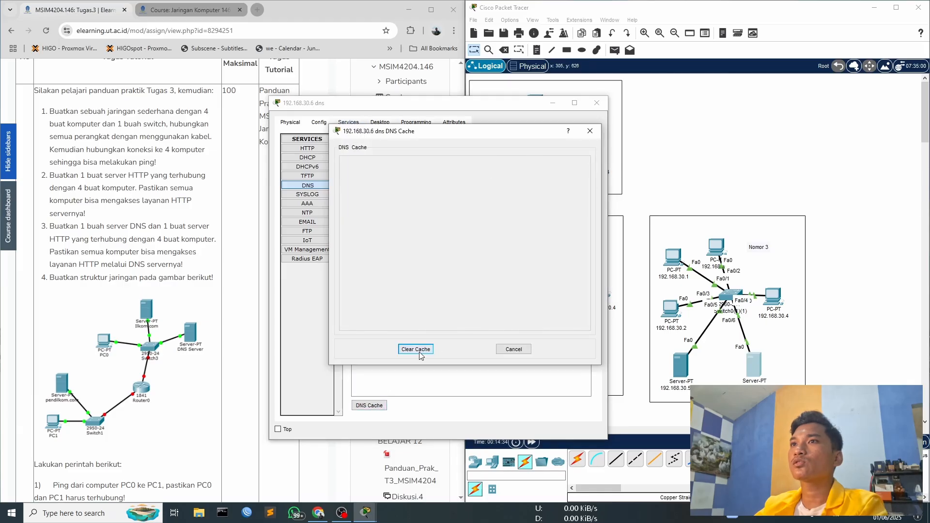
click(590, 131)
drag(449, 107, 289, 82)
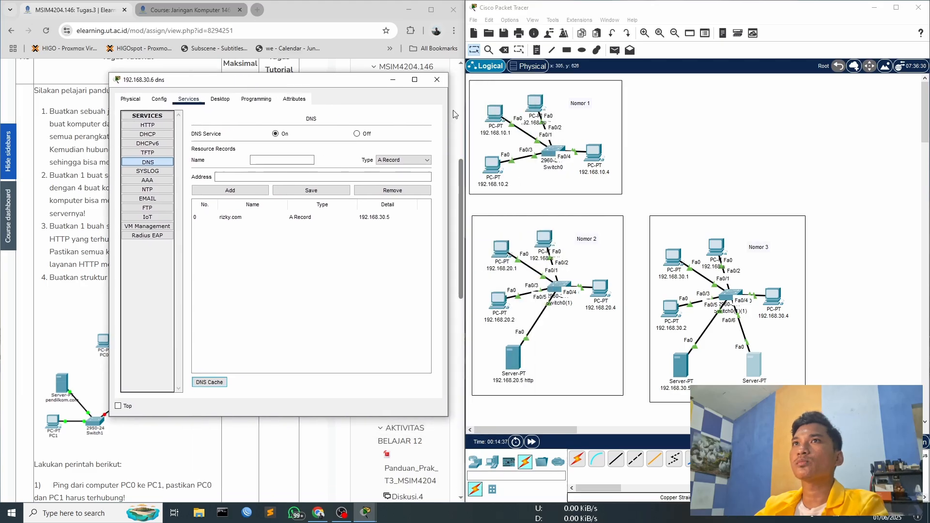
click(439, 81)
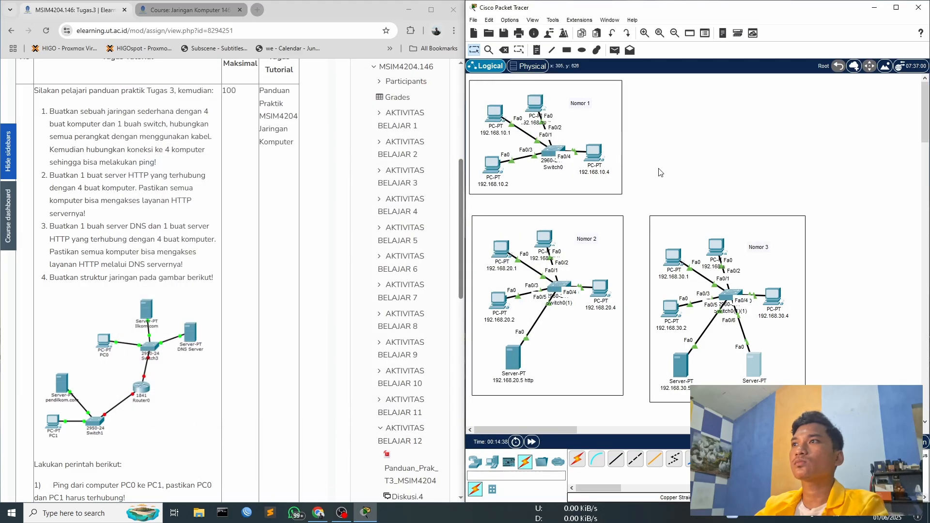
- Ping rizky.com from the command prompt of PC 192.168.30.2 in the Nomor 3 network, then close the prompt
click(671, 312)
click(552, 170)
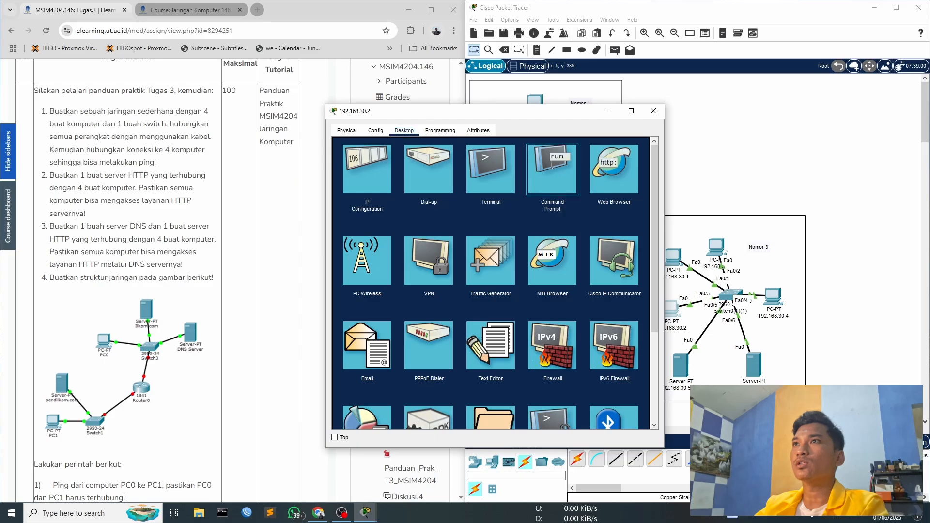
text(ping rizky.com)
key(Return)
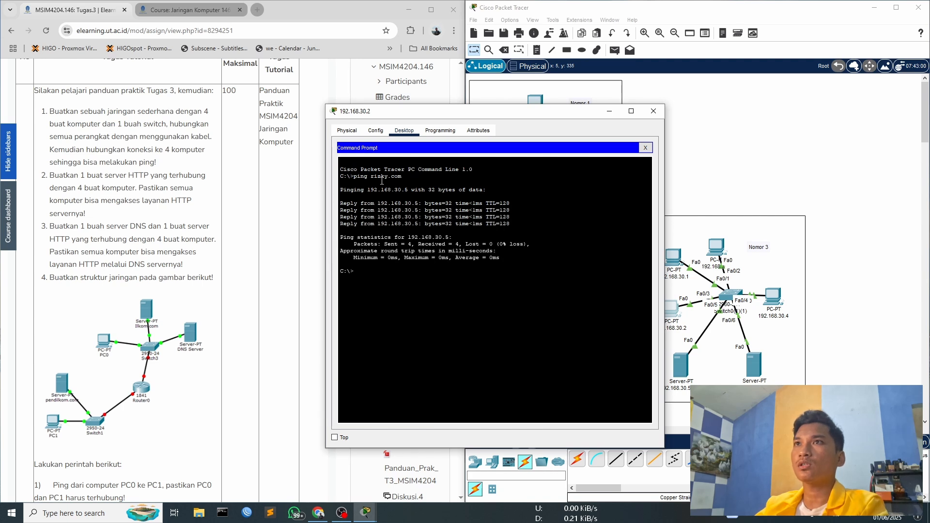
drag(393, 179, 416, 210)
click(384, 207)
click(645, 148)
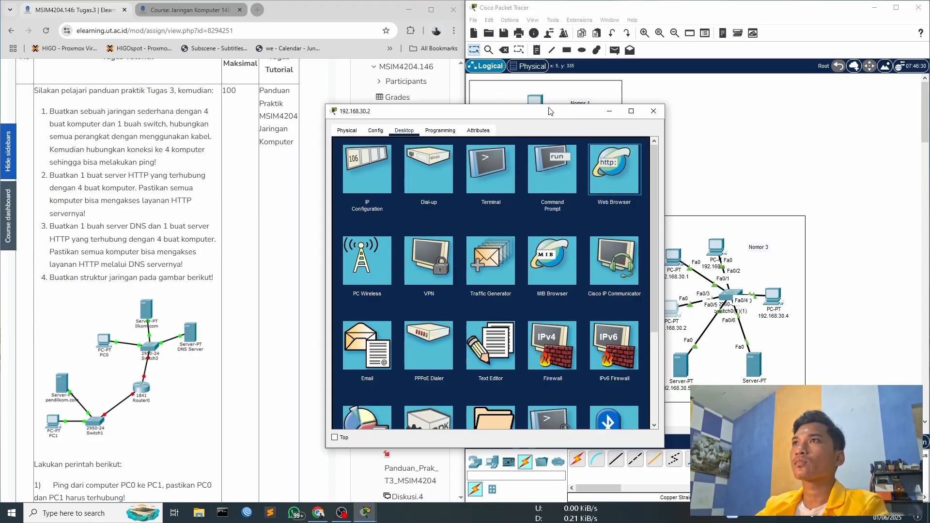
- Load rizky.com in the web browser of PC 192.168.30.2, then close that PC's window
drag(568, 116, 497, 97)
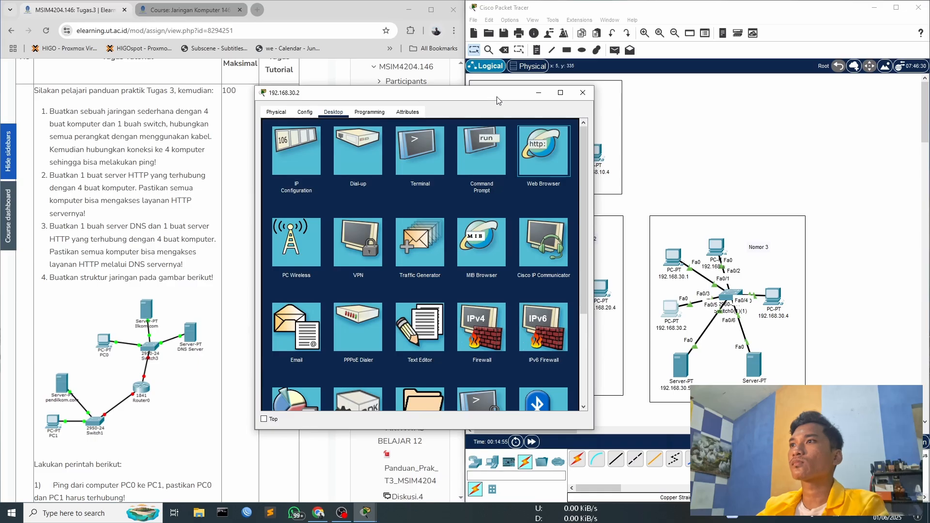
click(348, 138)
text(rizky.c)
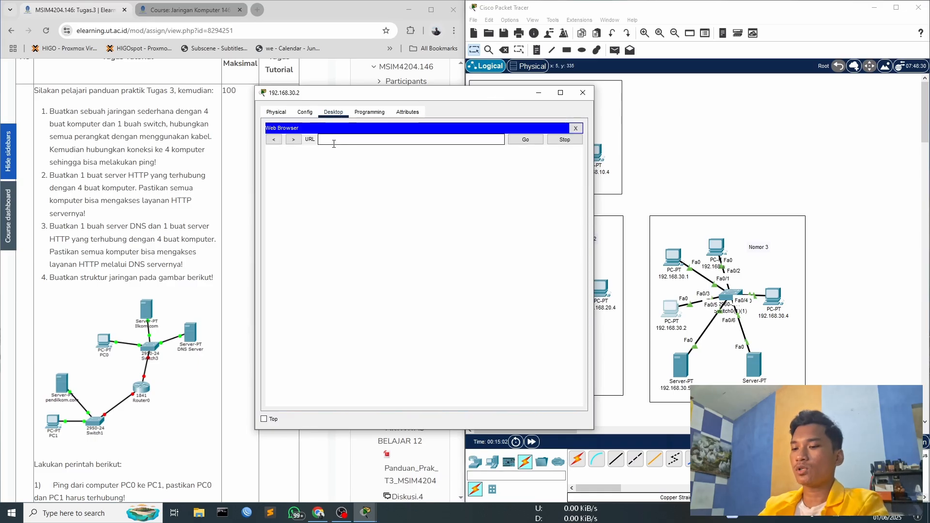
text(om)
key(Return)
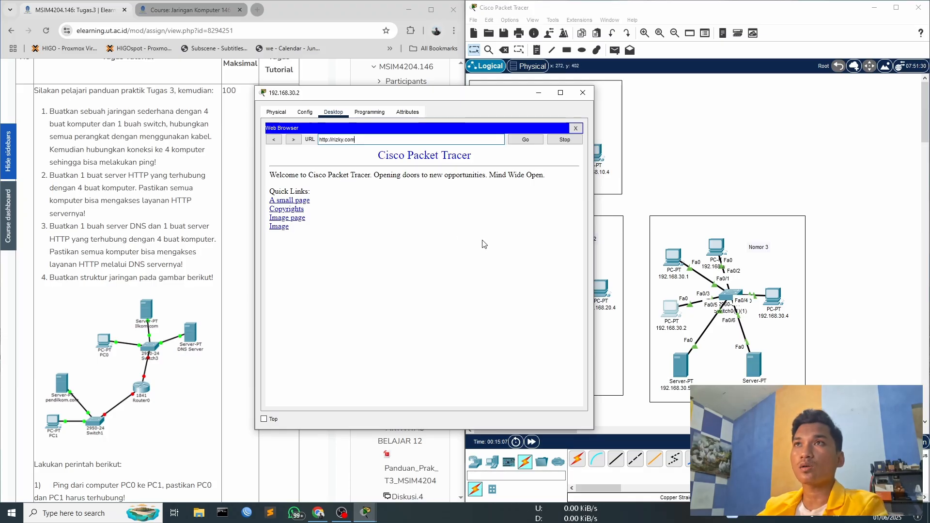
double_click(346, 144)
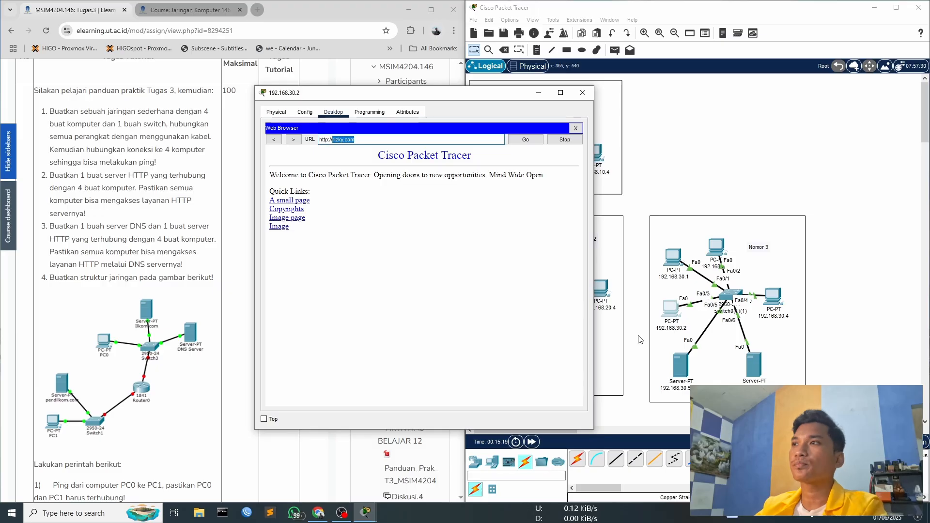
click(583, 92)
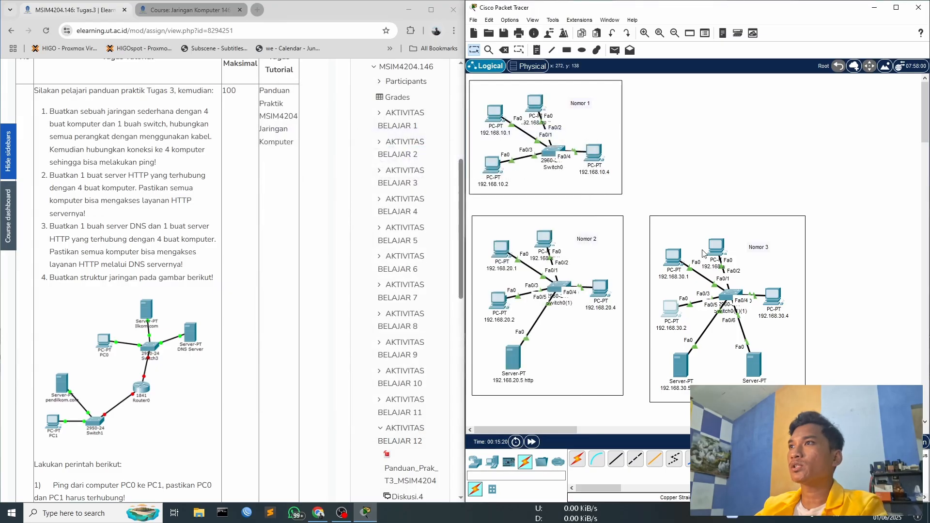
- Load rizky.com in the web browser of PC 192.168.30.1, then close that PC's window
click(673, 257)
click(562, 169)
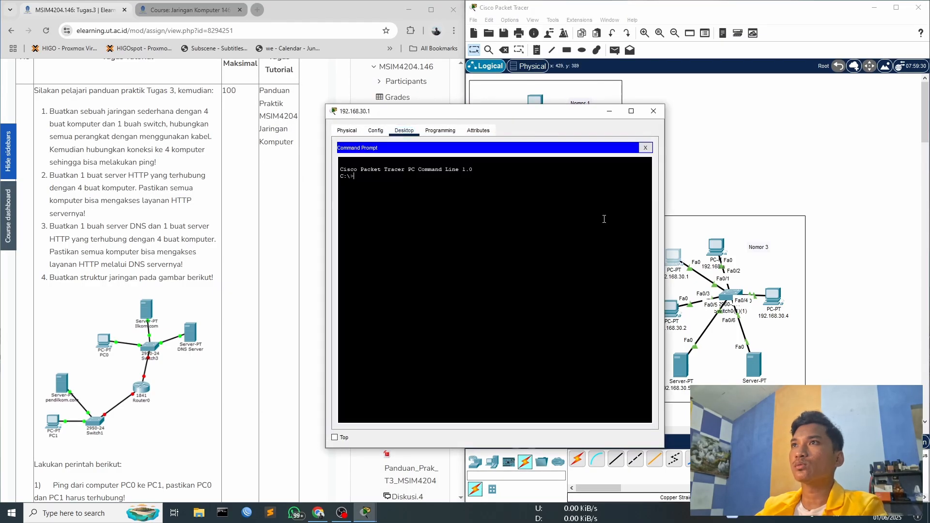
click(645, 147)
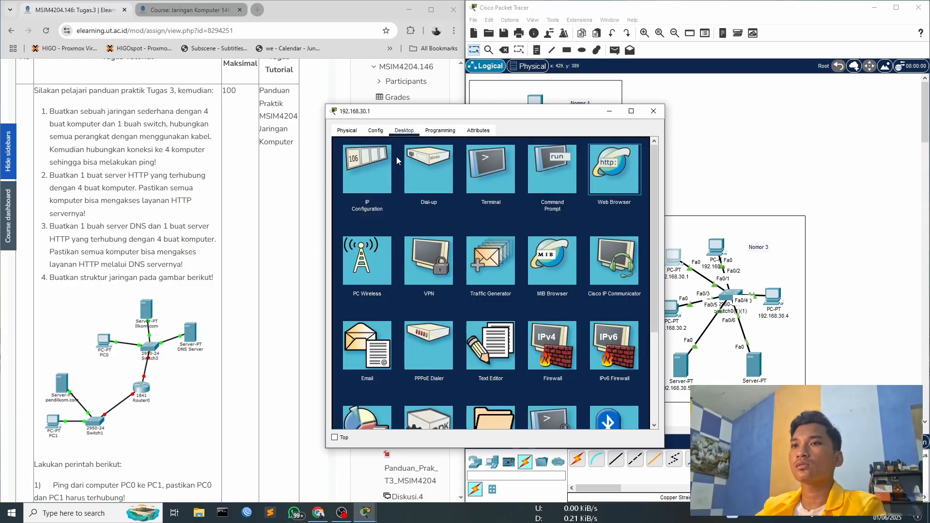
click(345, 514)
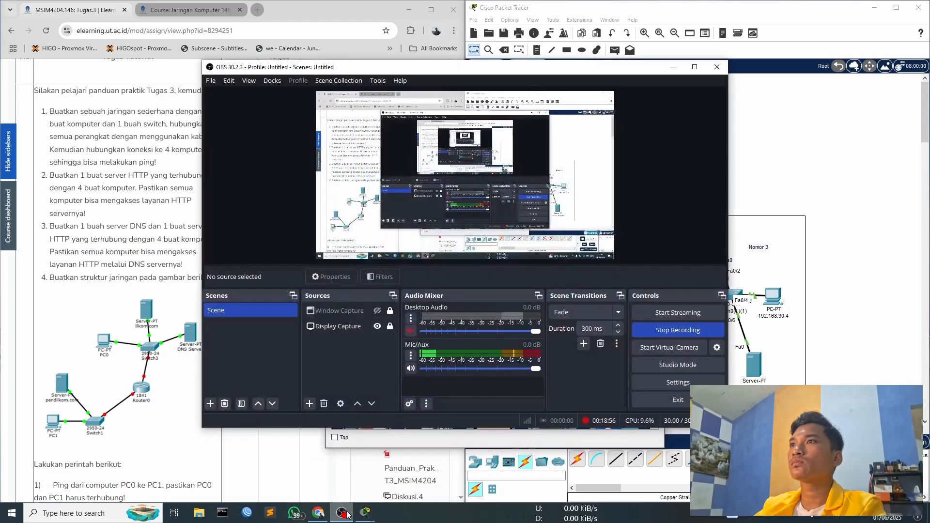
click(345, 514)
click(412, 158)
text(rizky)
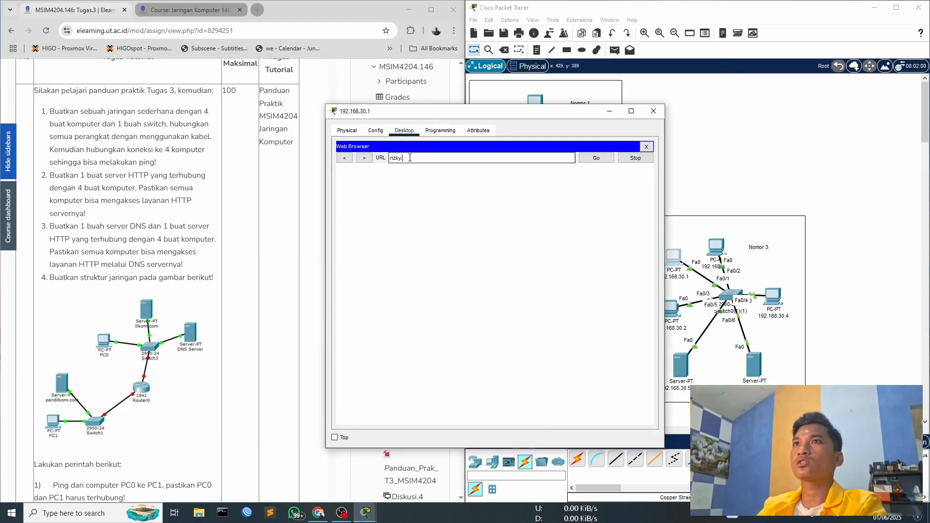
text(.com)
click(592, 157)
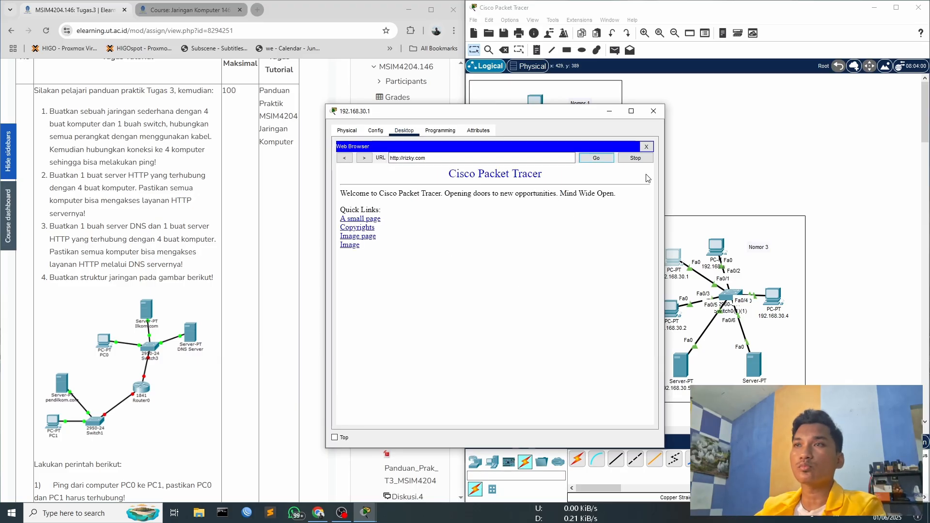
click(654, 112)
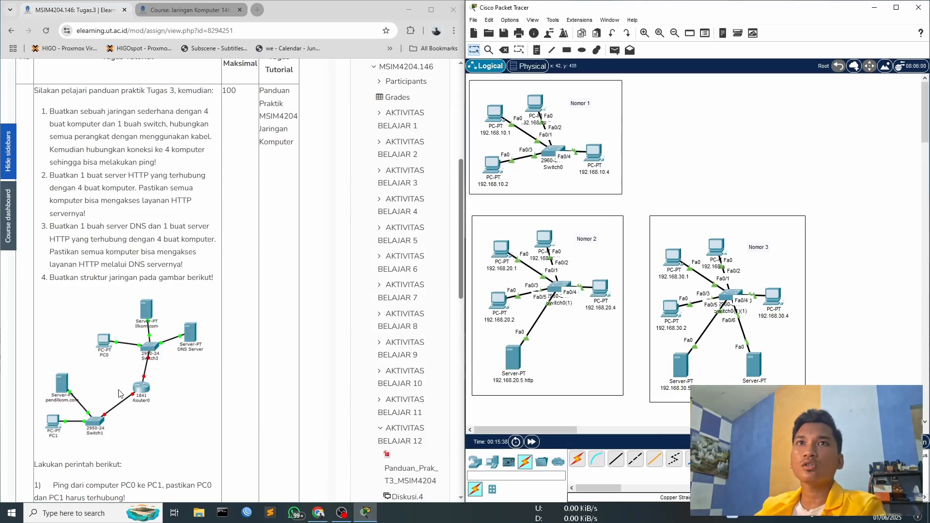
- Place three servers and two PCs in the empty area beside the Nomor 3 network, following the assignment's Nomor 4 diagram
scroll(61, 315, down, 3)
scroll(61, 316, up, 1)
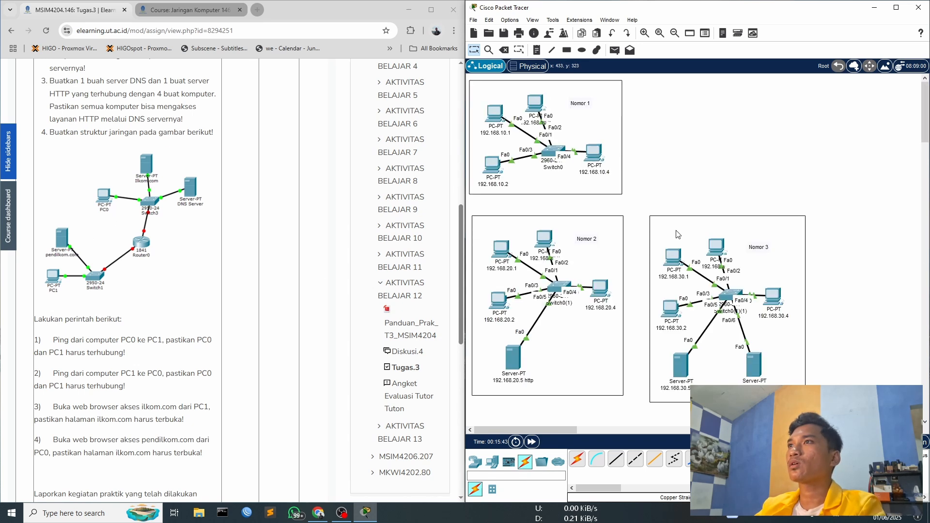
scroll(547, 429, right, 3)
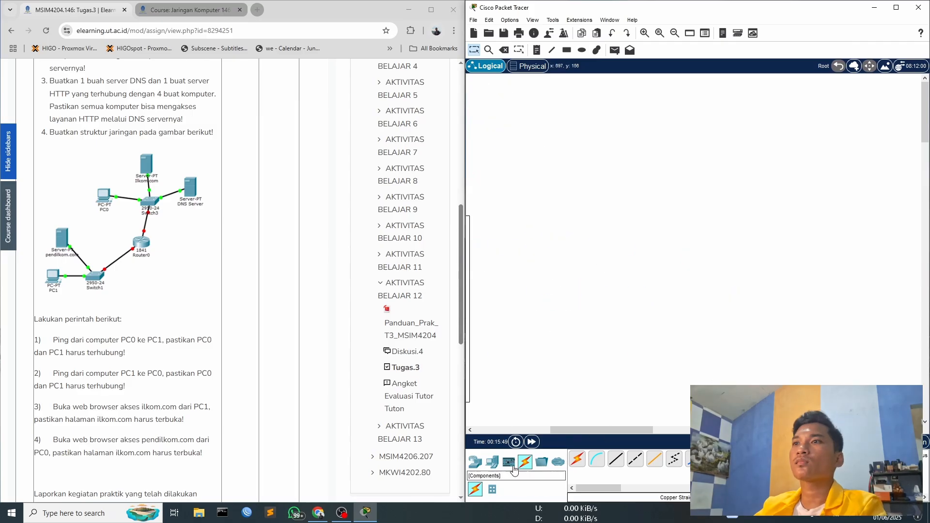
click(492, 462)
click(616, 459)
click(563, 112)
click(615, 458)
click(668, 177)
click(615, 459)
click(501, 238)
drag(563, 112, 621, 108)
drag(670, 179, 690, 165)
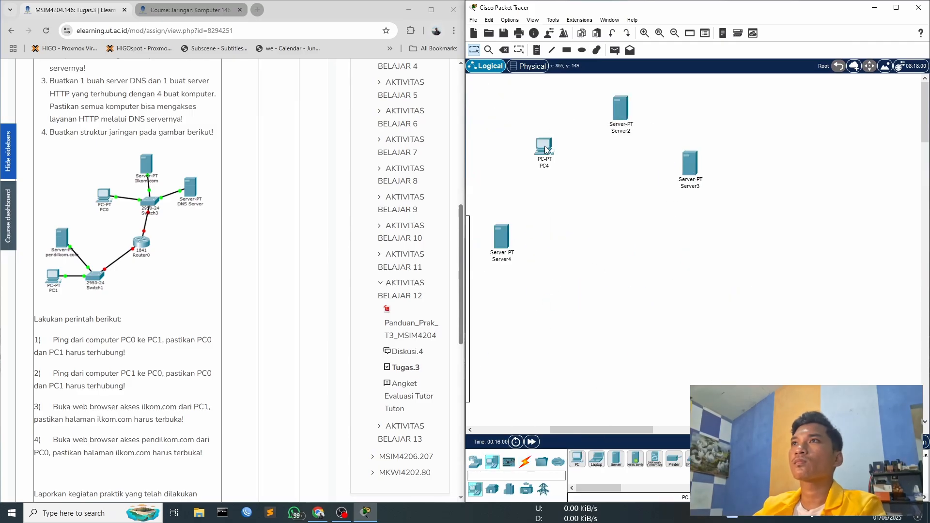
click(494, 322)
- Add an 1841 router between the two groups of end devices
click(475, 462)
drag(599, 488, 636, 488)
click(596, 459)
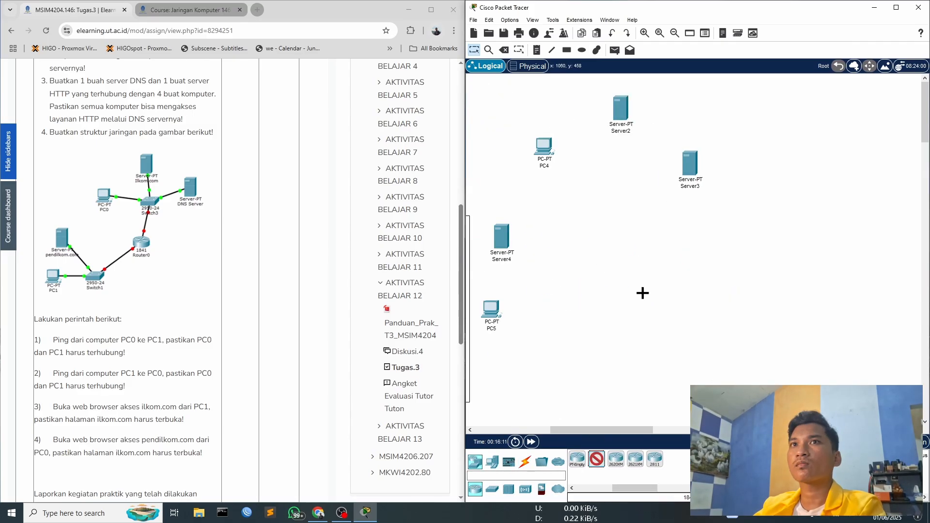
click(636, 283)
click(492, 489)
click(577, 463)
click(620, 227)
drag(598, 211, 665, 242)
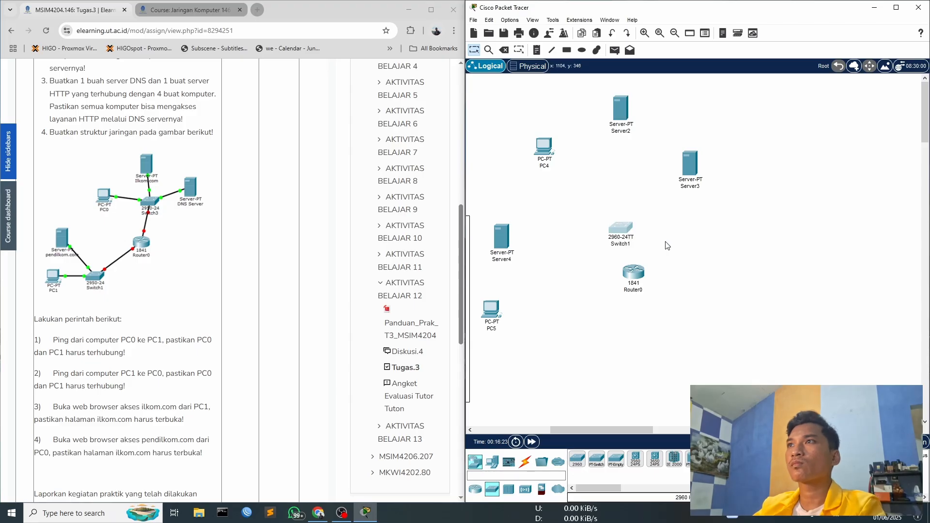
key(Delete)
key(Return)
- Place two 2950-24 switches, one above the router and one beside PC5
click(712, 458)
click(634, 211)
click(713, 458)
click(547, 318)
drag(546, 318, 563, 306)
click(525, 461)
click(616, 458)
click(499, 311)
click(533, 350)
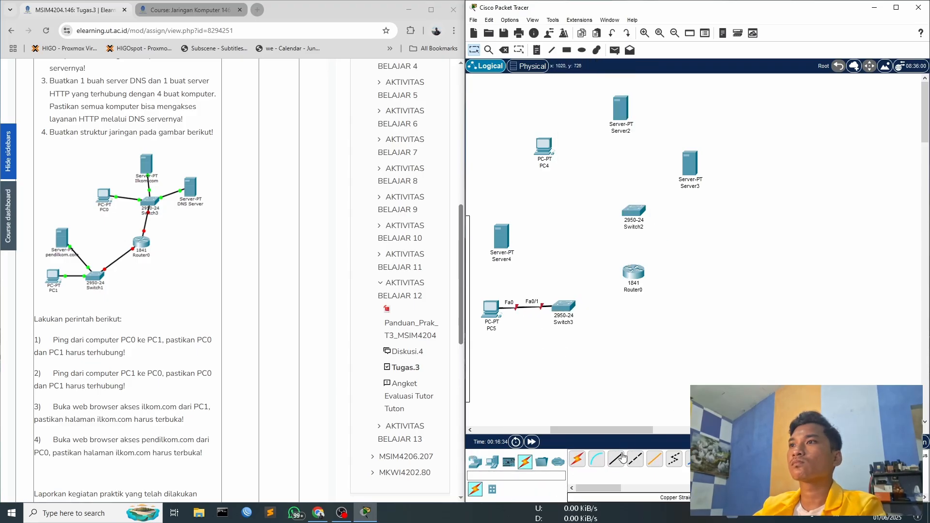
click(602, 65)
- Cable Switch3 with copper straight-through to Router0 Fa0/0, Server4 and PC5 on ports Fa0/1, Fa0/2 and Fa0/3
click(632, 272)
click(667, 290)
click(616, 459)
click(493, 311)
click(536, 350)
- Connect Switch2 port Fa0/1 to Router0 port Fa0/1 with a copper straight-through cable
click(616, 459)
click(637, 214)
click(649, 231)
click(633, 274)
click(658, 292)
- Cable PC4, Server3 and Server2 to Switch2 ports Fa0/2, Fa0/3 and Fa0/4 with copper straight-through
click(615, 459)
click(544, 147)
click(694, 162)
click(722, 166)
click(635, 209)
click(670, 226)
click(621, 108)
click(650, 113)
- Rearrange the servers, PC4 and the router closer to their switches to match the assignment diagram
drag(620, 108, 621, 125)
drag(543, 146, 560, 141)
drag(690, 163, 685, 144)
drag(633, 272, 629, 269)
drag(501, 236, 509, 248)
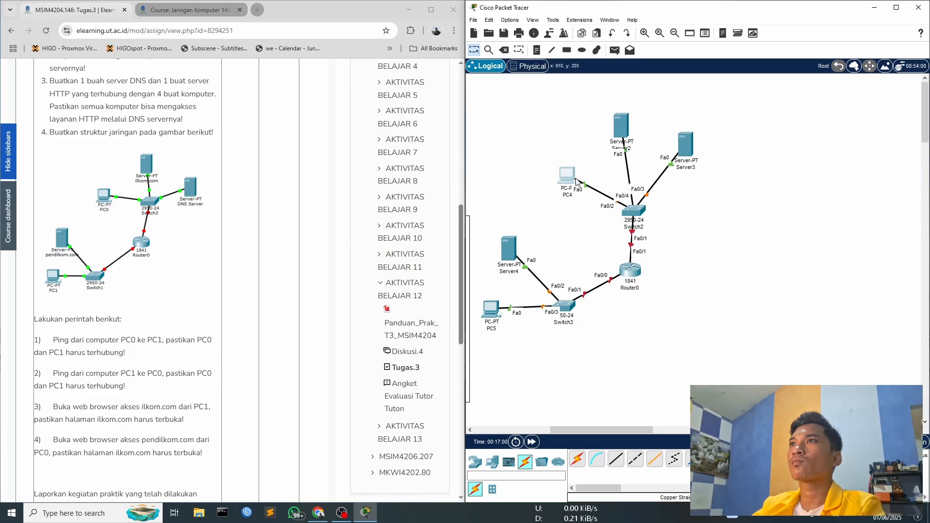
drag(686, 144, 695, 168)
- Select the whole new topology and shift it slightly away from the Nomor 3 network
click(765, 264)
drag(623, 430, 620, 430)
drag(488, 345, 738, 109)
drag(646, 211, 677, 214)
- Draw a rectangle as a frame around the new topology
click(567, 49)
mouse_move(502, 344)
mouse_down()
mouse_move(772, 99)
mouse_move(771, 114)
mouse_up()
click(574, 7)
- Label the framed topology "Nomor 4" with a note and nudge Server2 slightly to the right
click(536, 50)
click(527, 136)
text(Nomor 4)
click(629, 160)
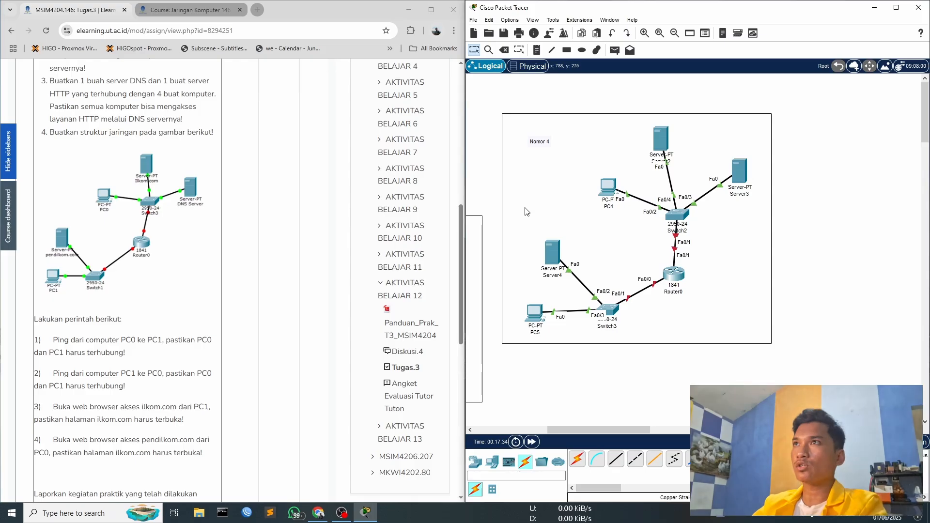
drag(655, 135, 659, 134)
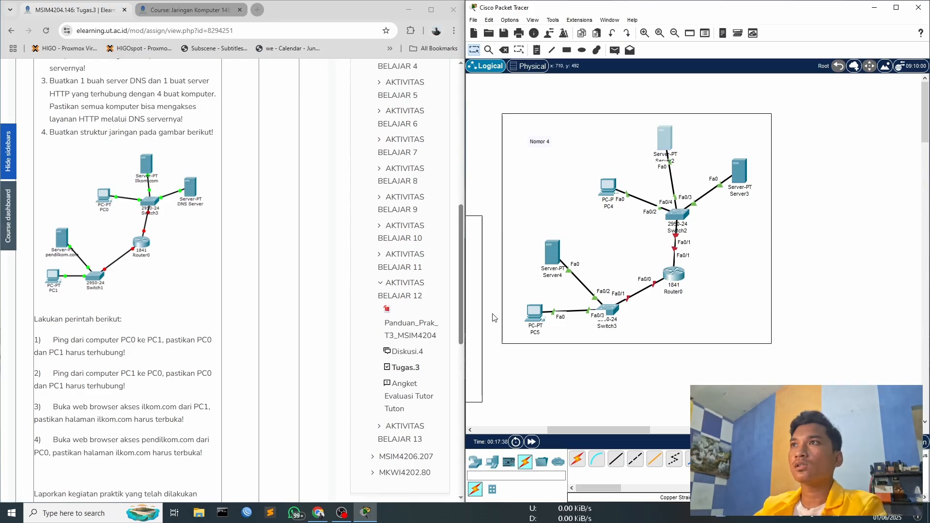
click(618, 108)
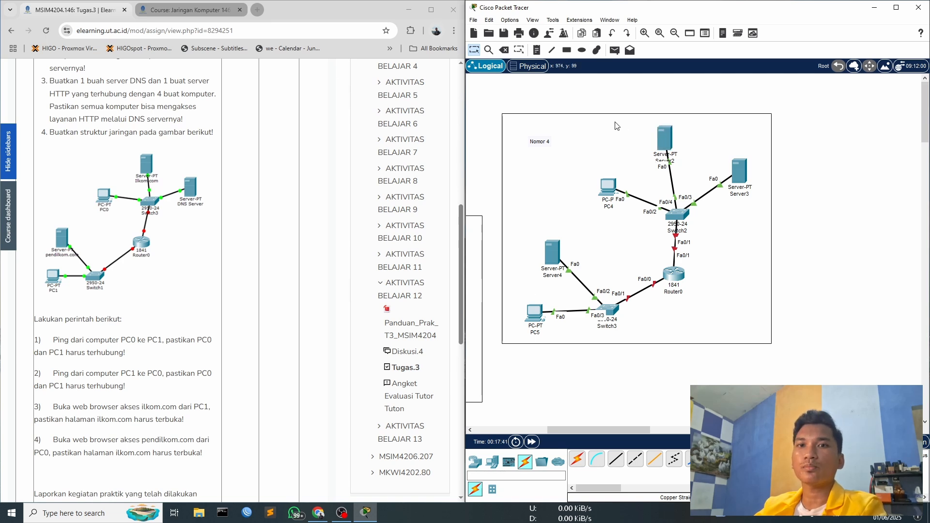
scroll(224, 270, down, 2)
scroll(184, 272, up, 2)
scroll(164, 259, down, 2)
scroll(162, 261, down, 1)
scroll(160, 257, up, 3)
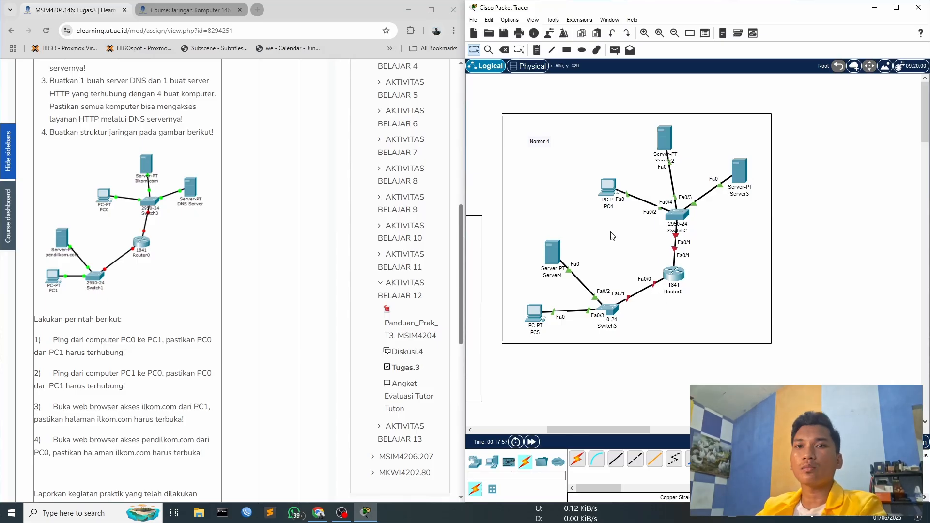
- Assign PC5 the static IP address 192.168.100.2 with its default subnet mask
click(534, 314)
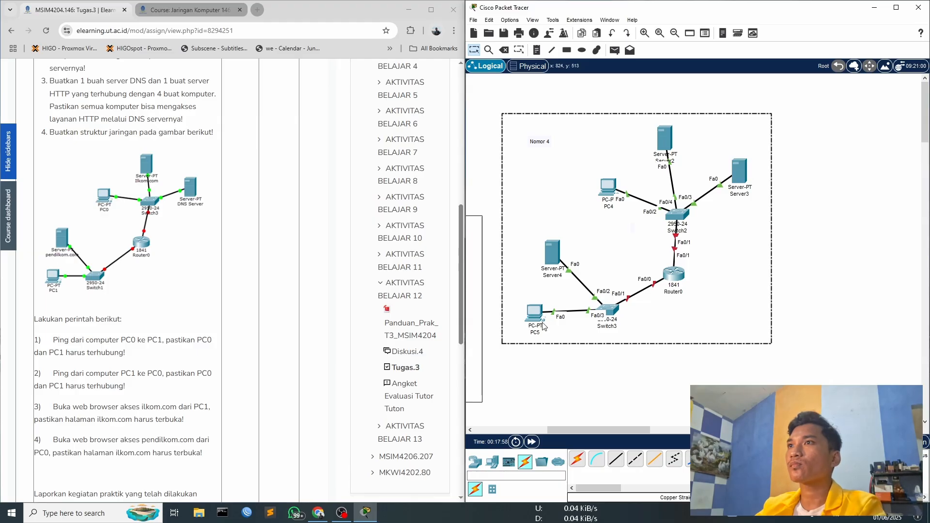
click(404, 131)
click(368, 170)
click(465, 198)
text(192.168.100.2)
click(479, 211)
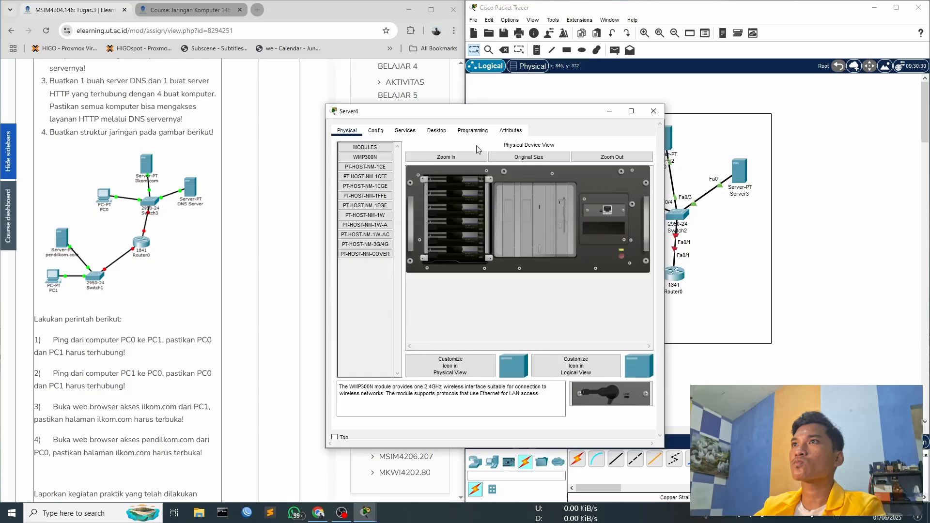
- Assign Server4 a static IP address in the 192.168.100 network
click(437, 130)
click(368, 169)
click(465, 187)
text(192.168.100.)
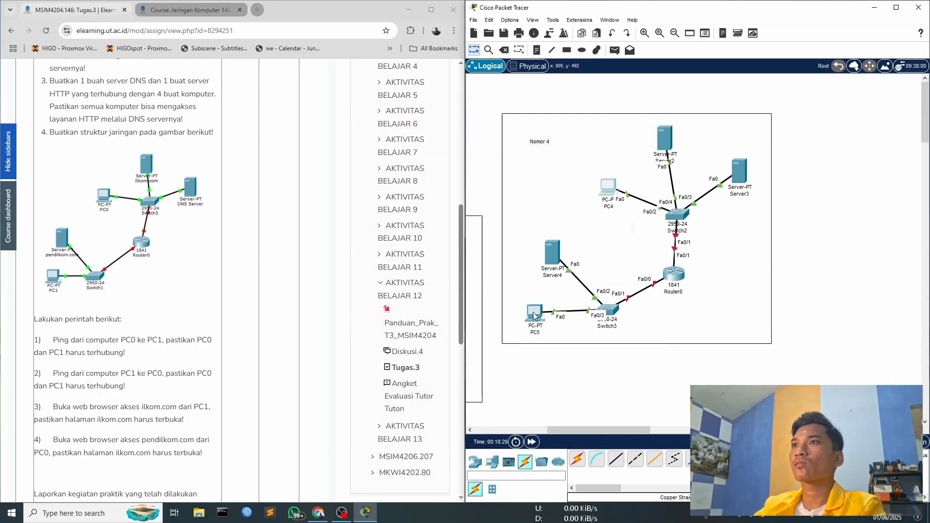
- Rename PC5 as 192.168.100.2
text(192.168.100.2)
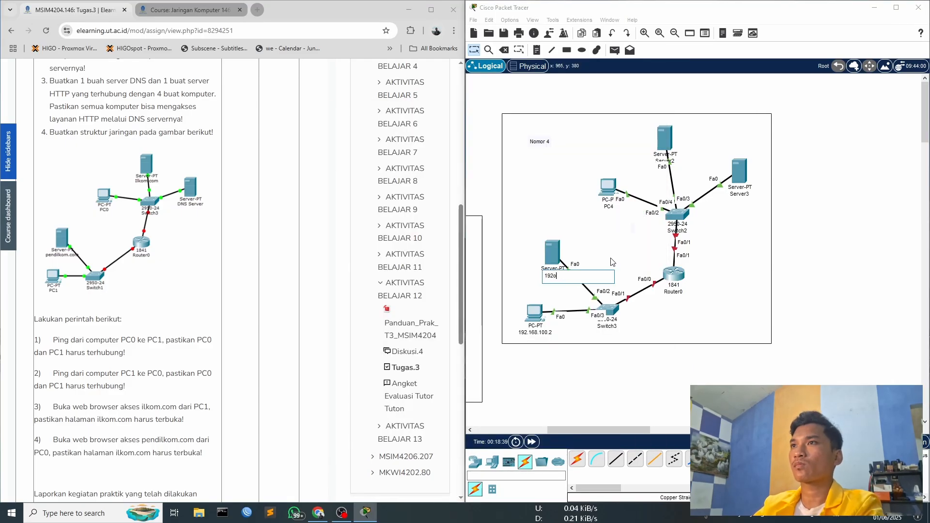
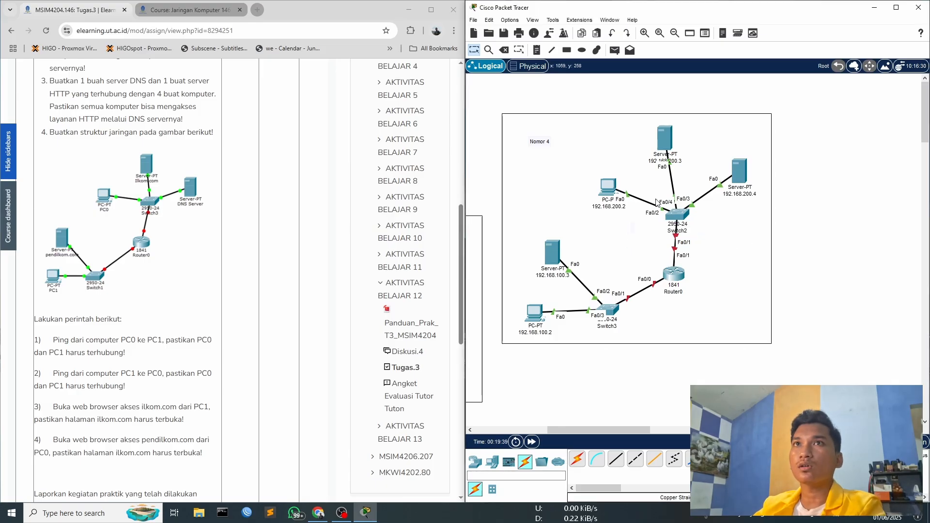
- Add "DNS" to the 192.168.200.4 server's name and "ilkom.com" to the 192.168.200.3 server's name
double_click(743, 192)
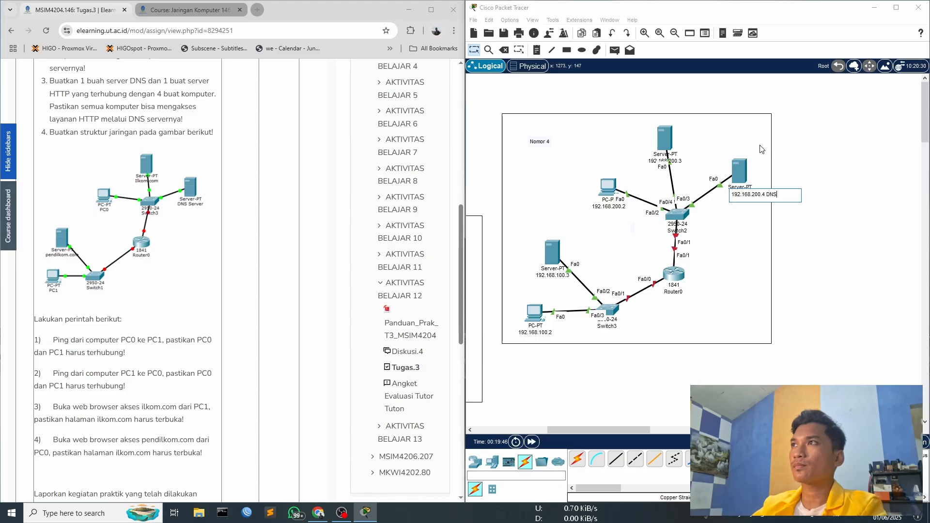
click(679, 202)
click(679, 162)
click(678, 163)
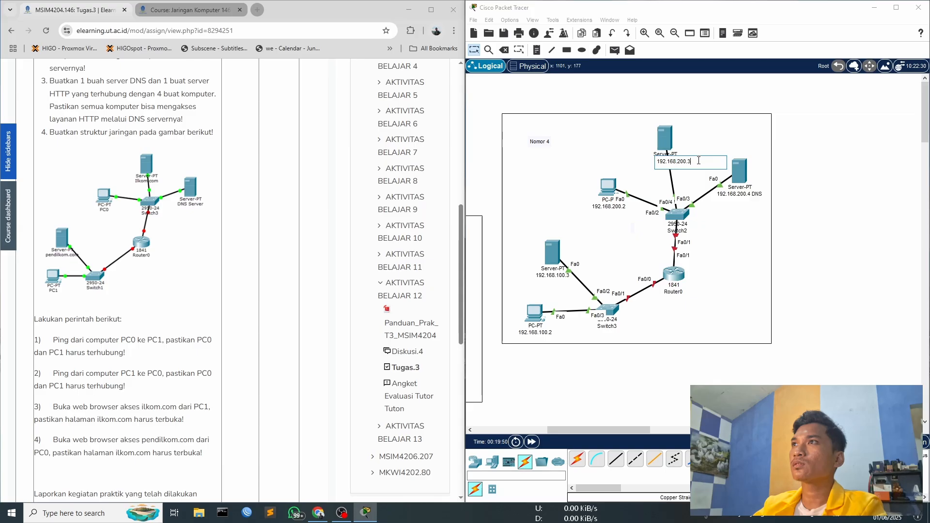
text(ilkom.com)
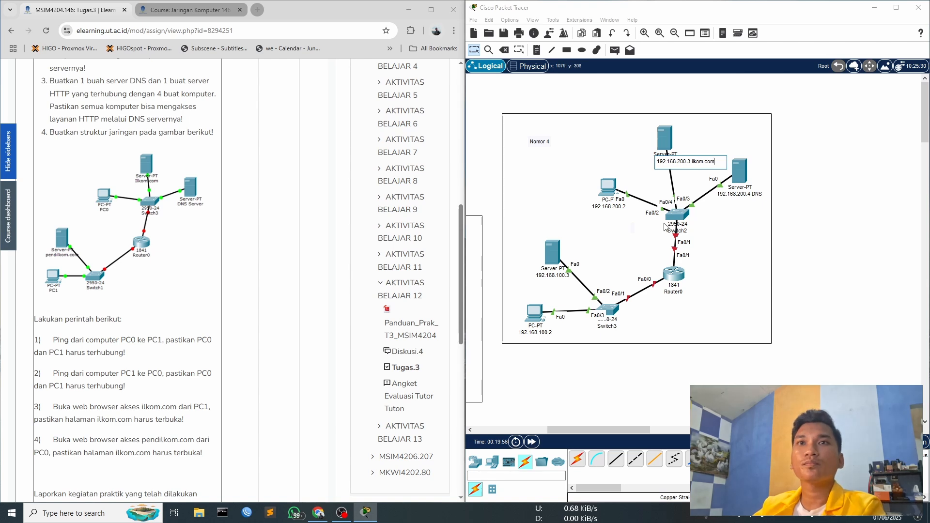
- Rename the server in the 192.168.100 network as "192.168.100.3 pendilkom.com"
double_click(559, 276)
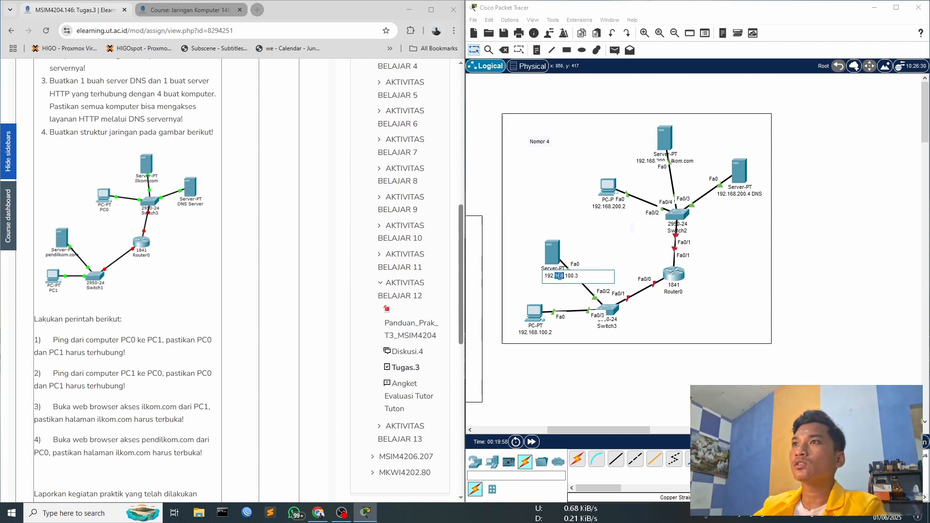
key(Right)
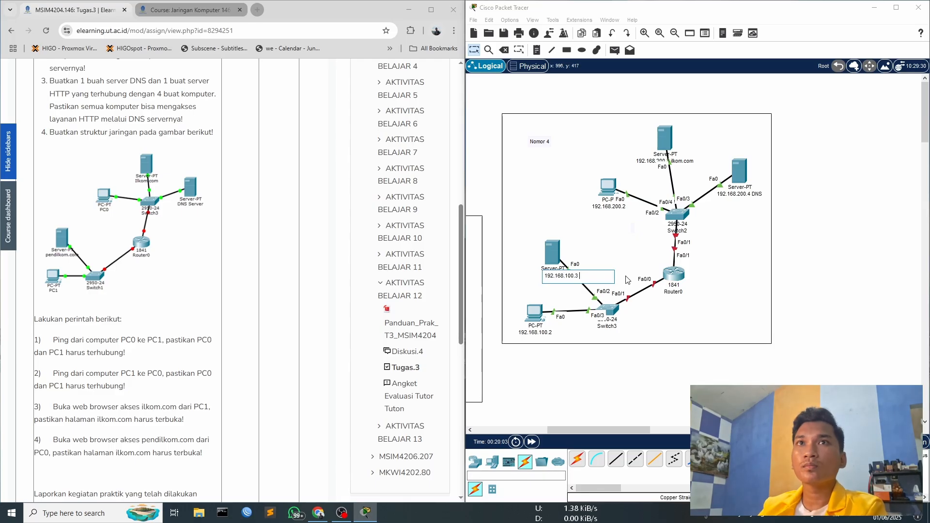
text(ped)
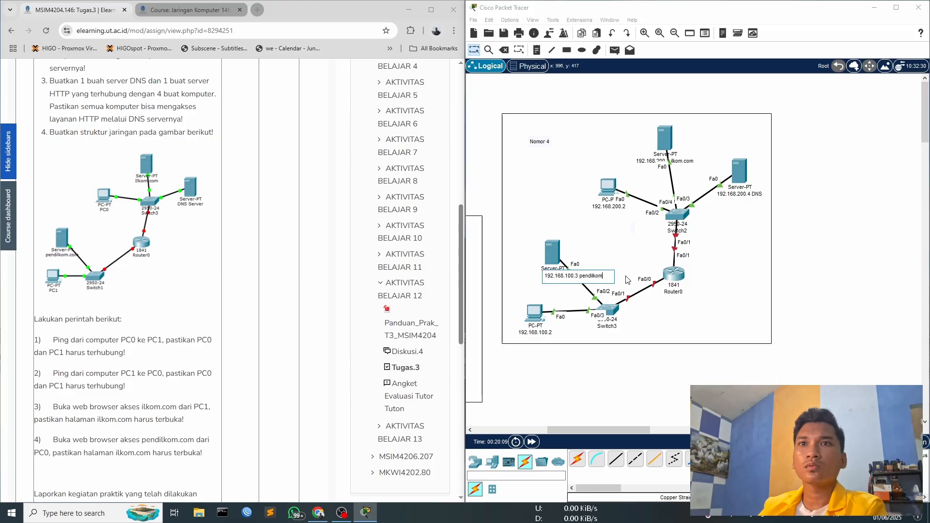
text(.com)
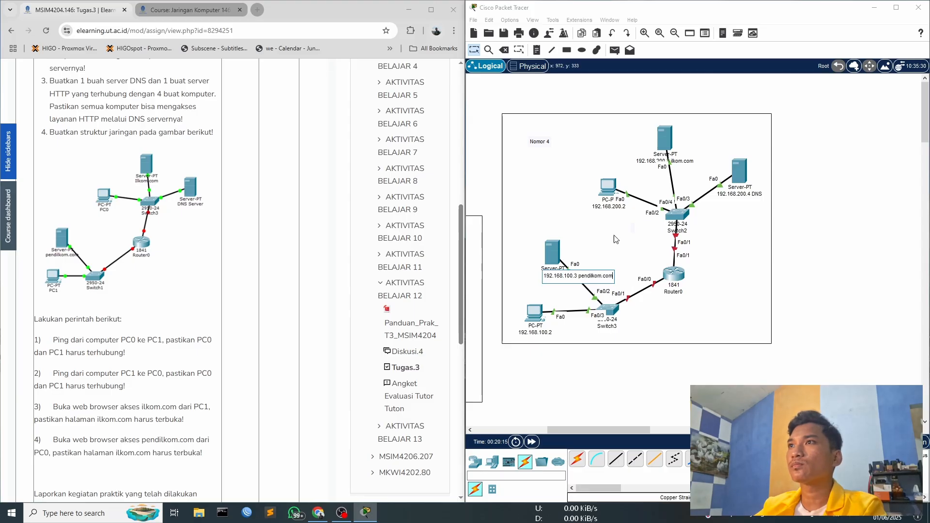
click(608, 242)
click(562, 283)
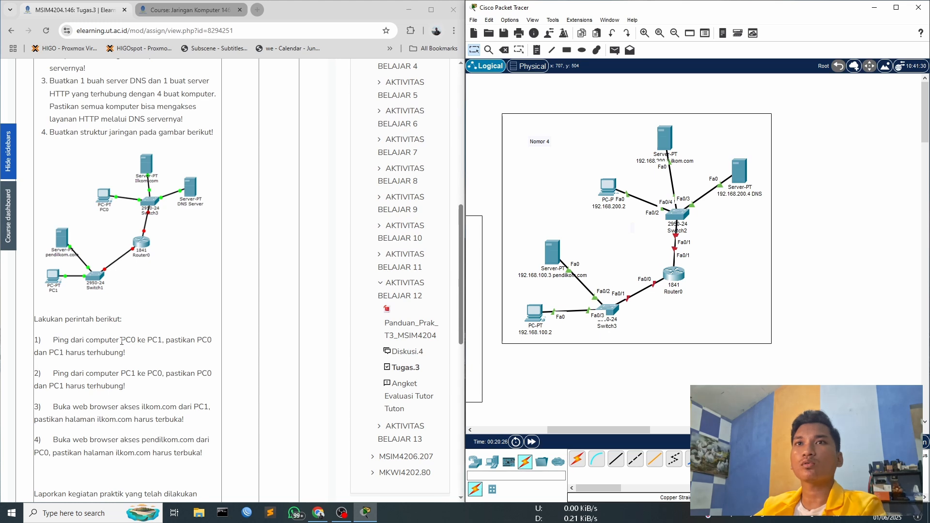
drag(121, 340, 162, 342)
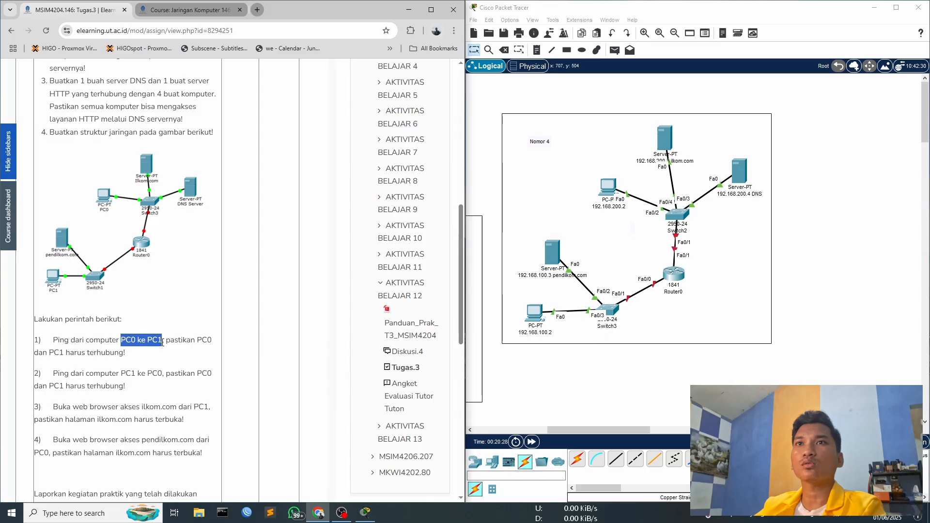
double_click(180, 341)
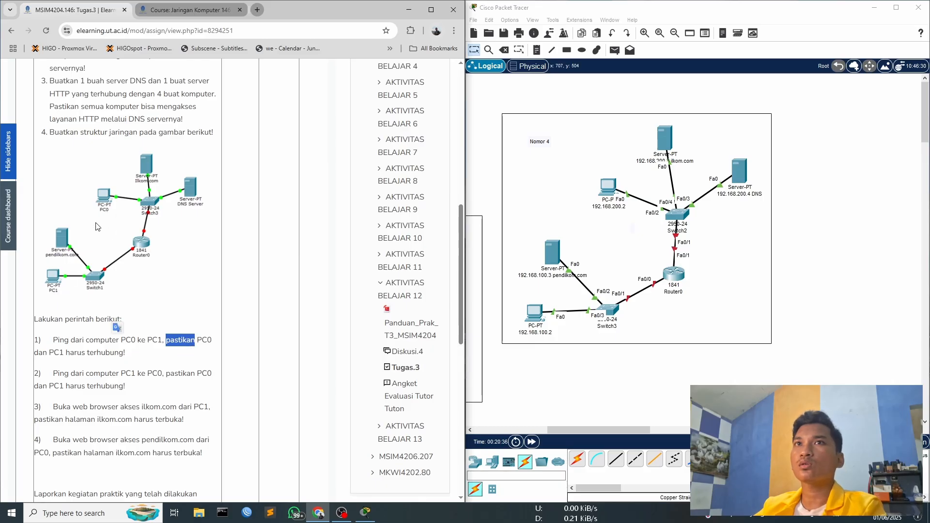
- Switch on Router0's FastEthernet0/0 and FastEthernet0/1 ports
click(672, 277)
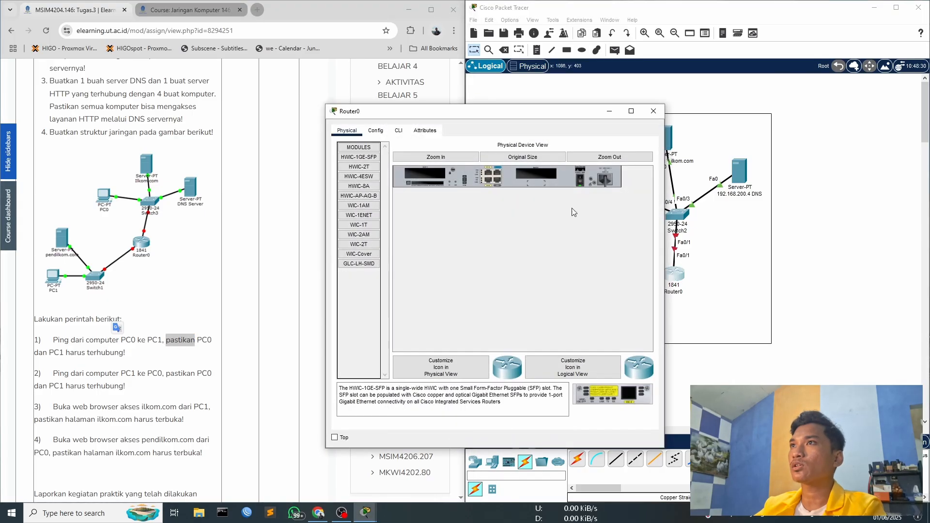
click(376, 131)
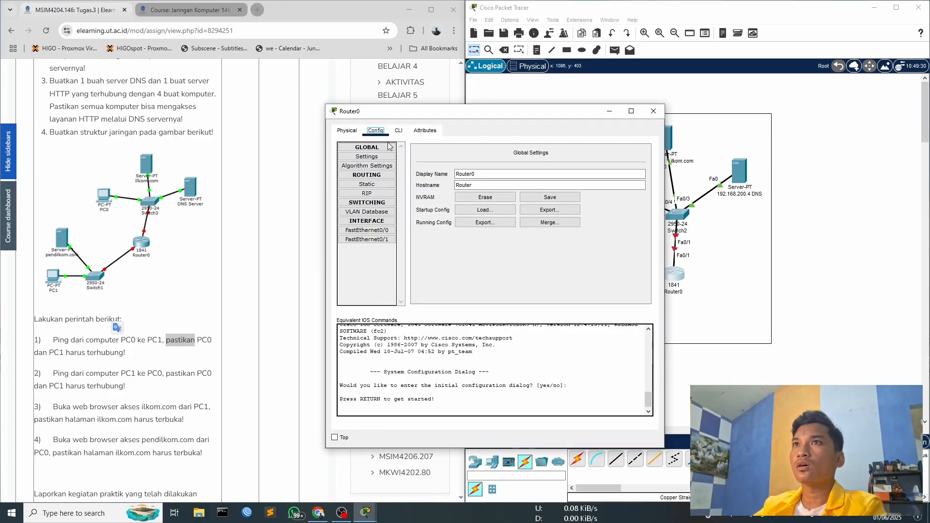
click(370, 231)
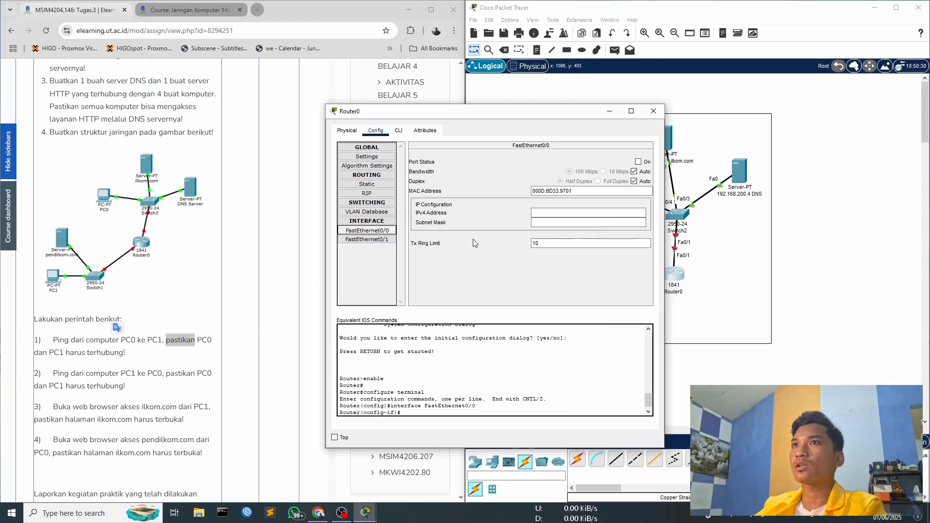
click(638, 162)
click(368, 239)
click(637, 162)
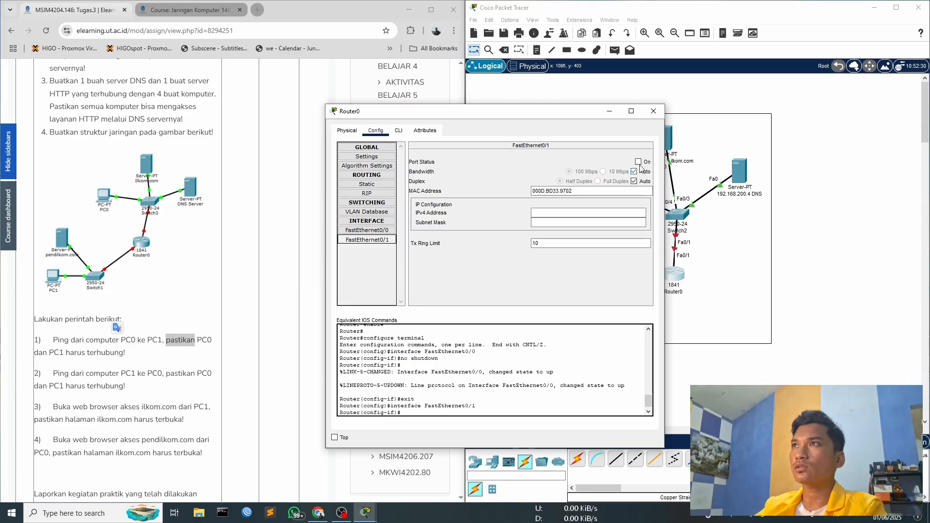
- Assign Router0's FastEthernet0/0 interface the IPv4 address 192.168.100.1 with subnet mask 255.255.255.0
drag(563, 116, 474, 97)
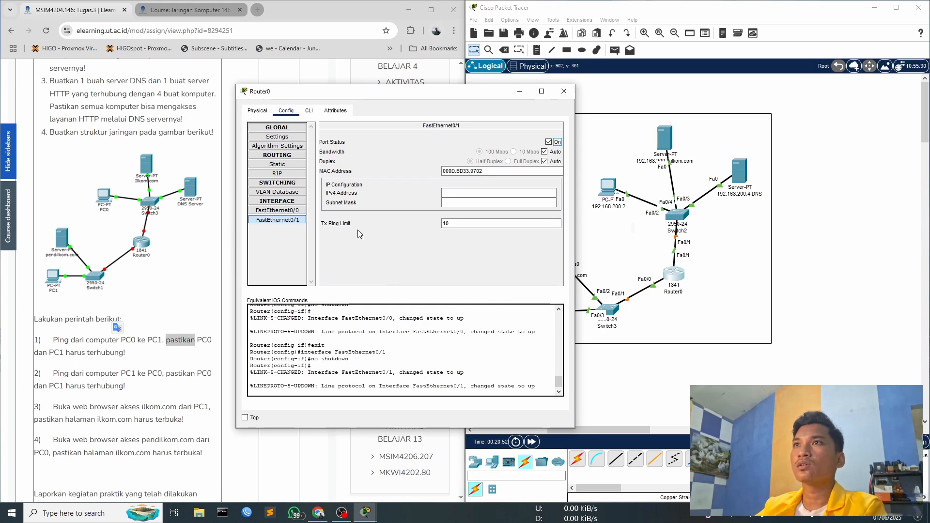
click(277, 210)
mouse_move(410, 98)
mouse_down()
mouse_move(394, 117)
mouse_move(407, 107)
mouse_up()
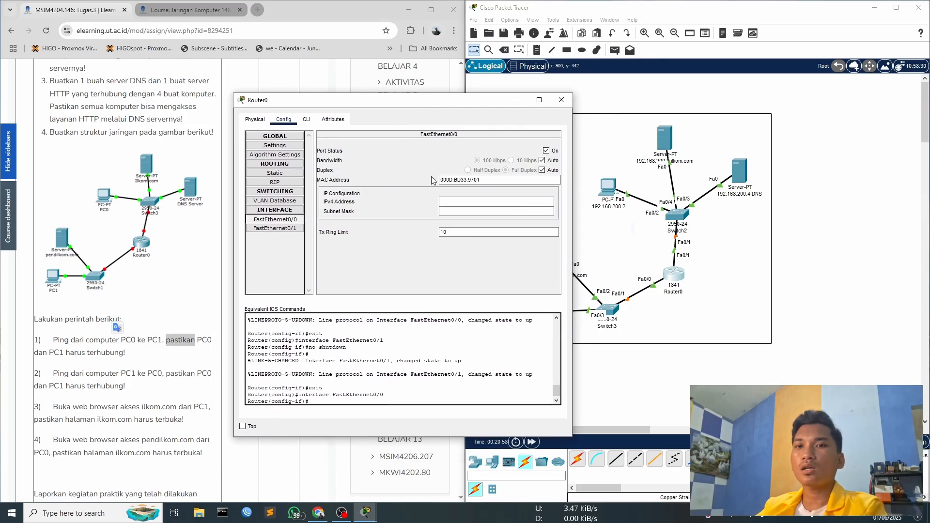
click(489, 202)
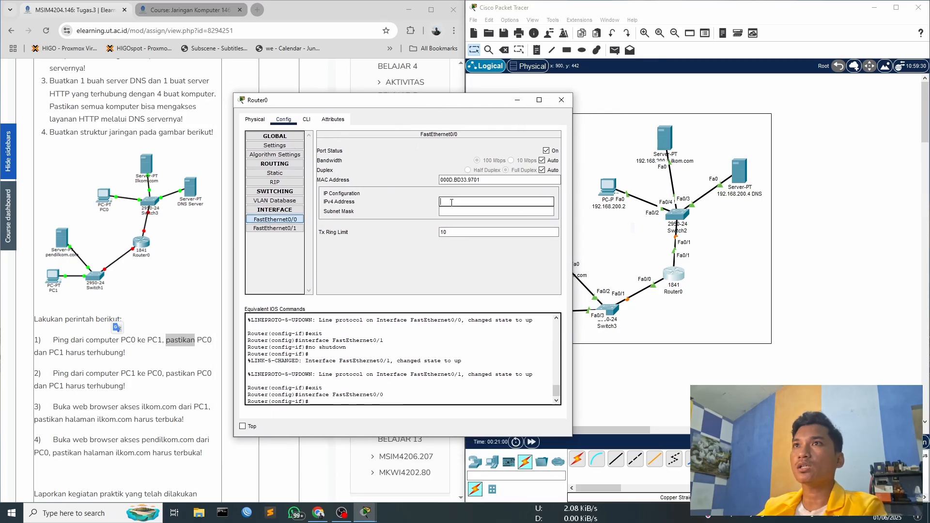
drag(438, 100, 368, 104)
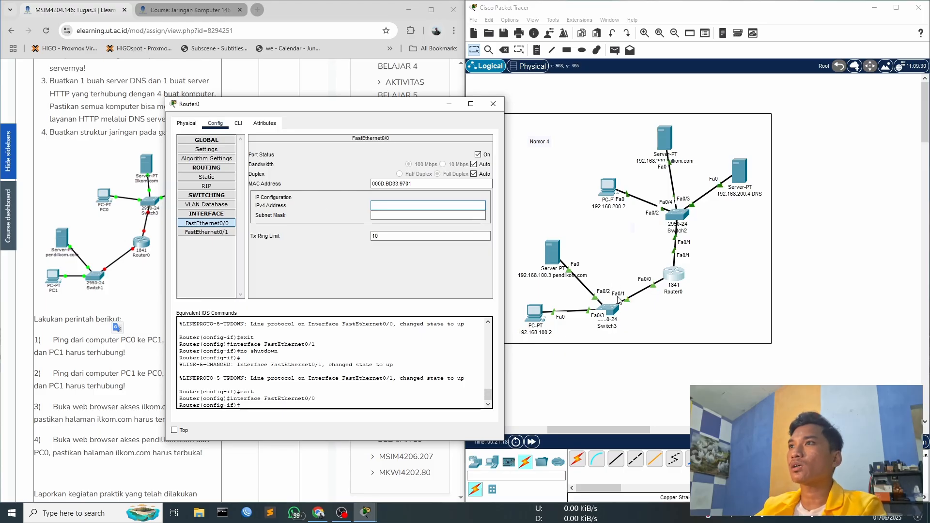
text(68.100.1)
key(Tab)
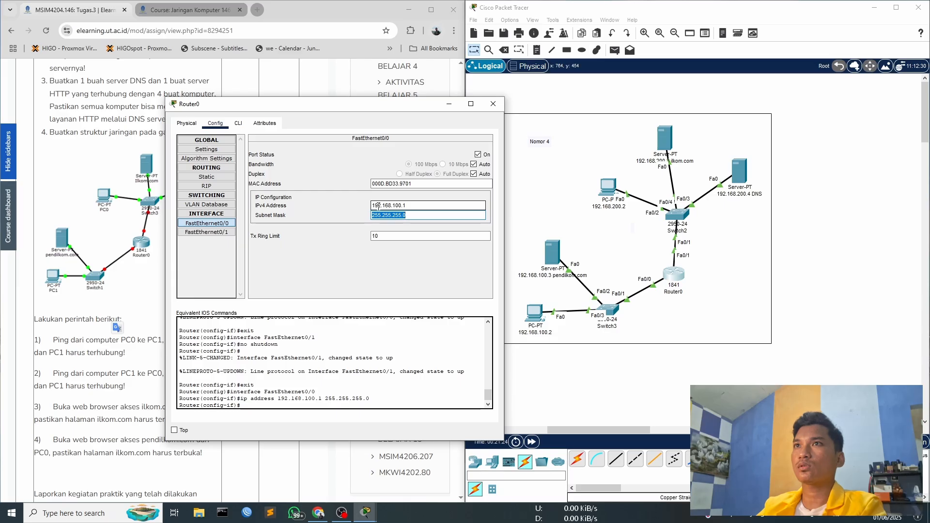
click(416, 204)
drag(411, 207, 371, 207)
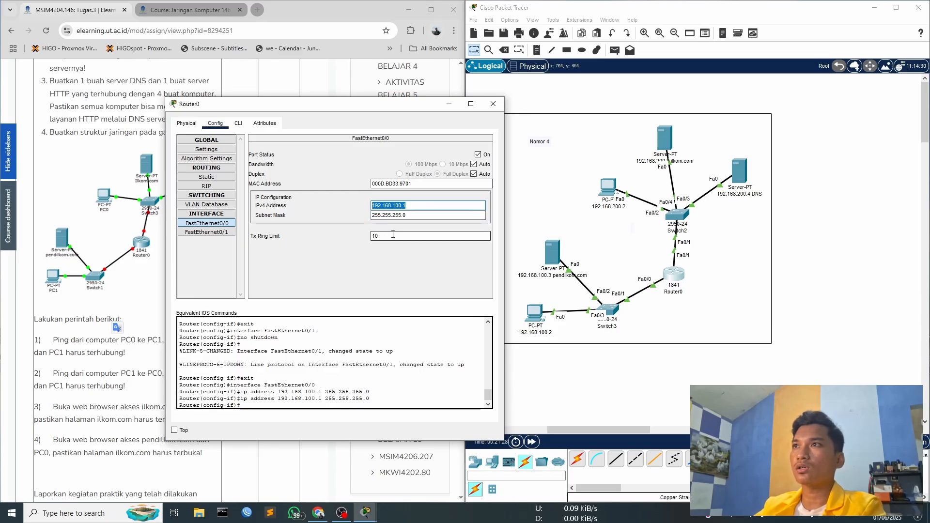
click(377, 263)
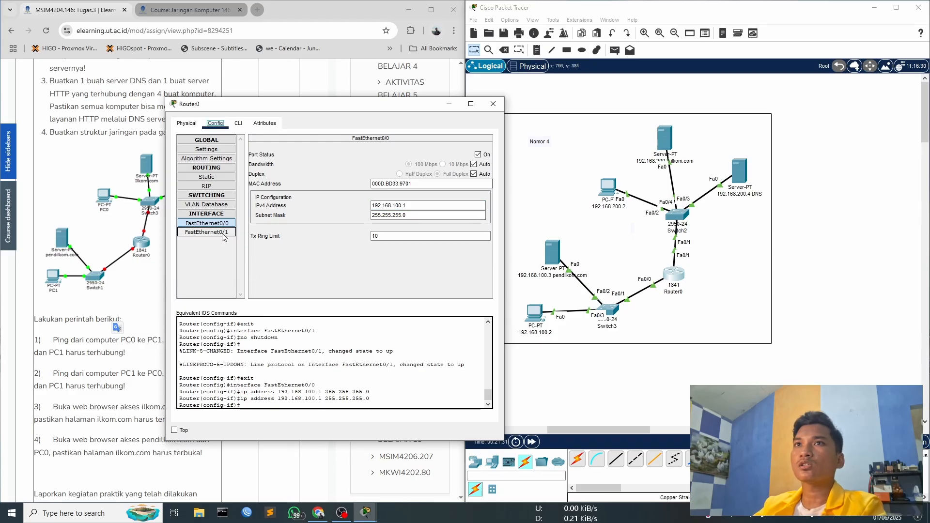
- Assign Router0's FastEthernet0/1 interface the IPv4 address 192.168.200.1 with subnet mask 255.255.255.0, and close the router's configuration
click(206, 232)
click(408, 206)
text(19)
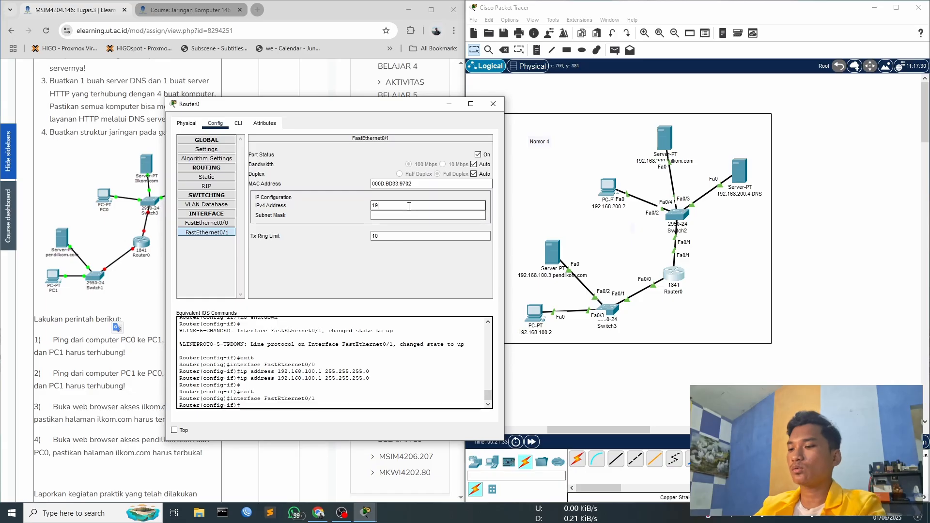
text(2.168.200.1)
click(447, 215)
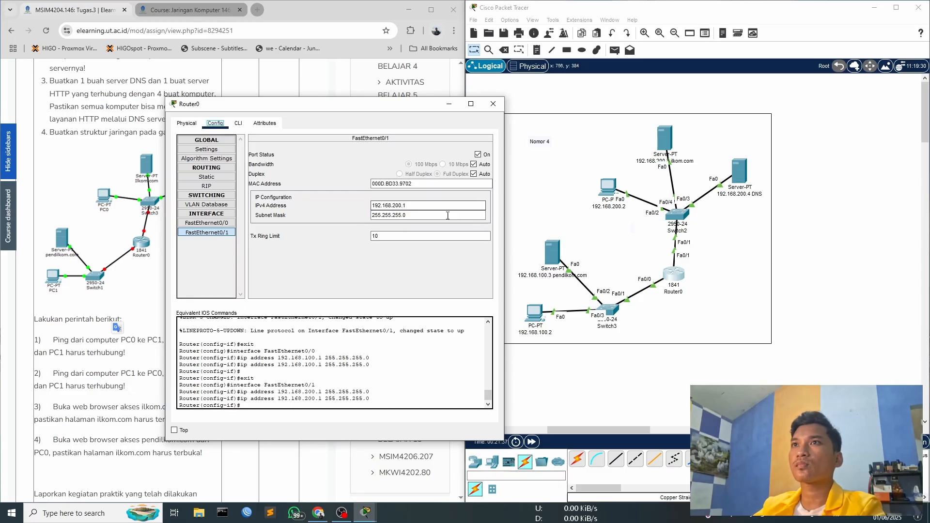
click(493, 104)
- Set the default gateway of the PC named 192.168.100.2 to 192.168.100.1
click(534, 313)
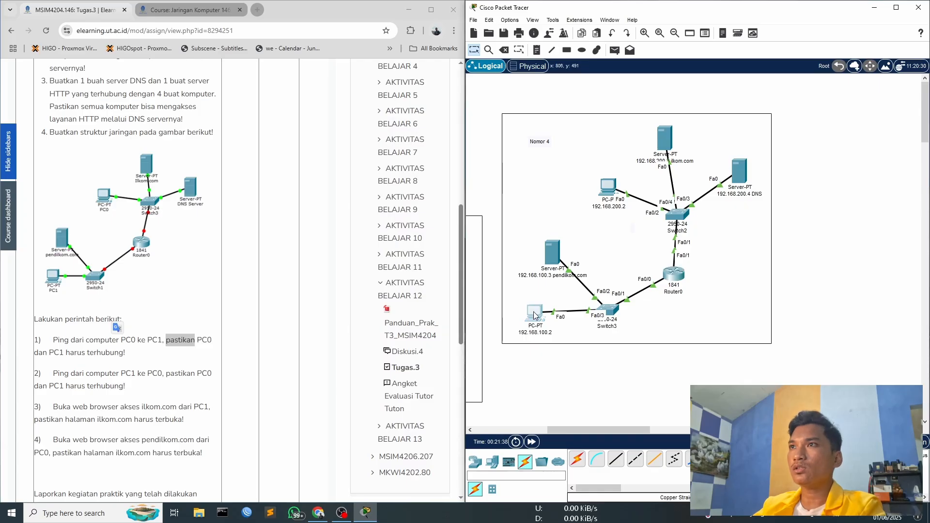
drag(445, 114, 290, 92)
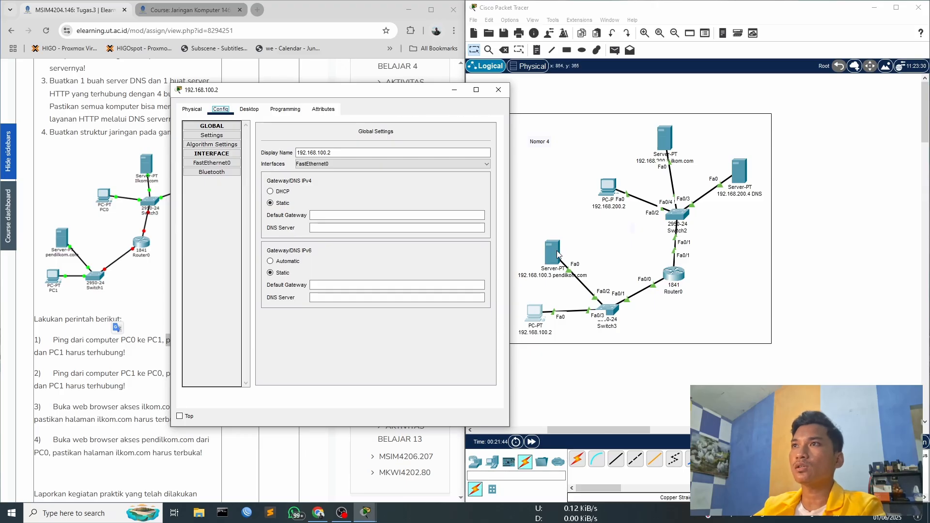
click(249, 109)
click(215, 147)
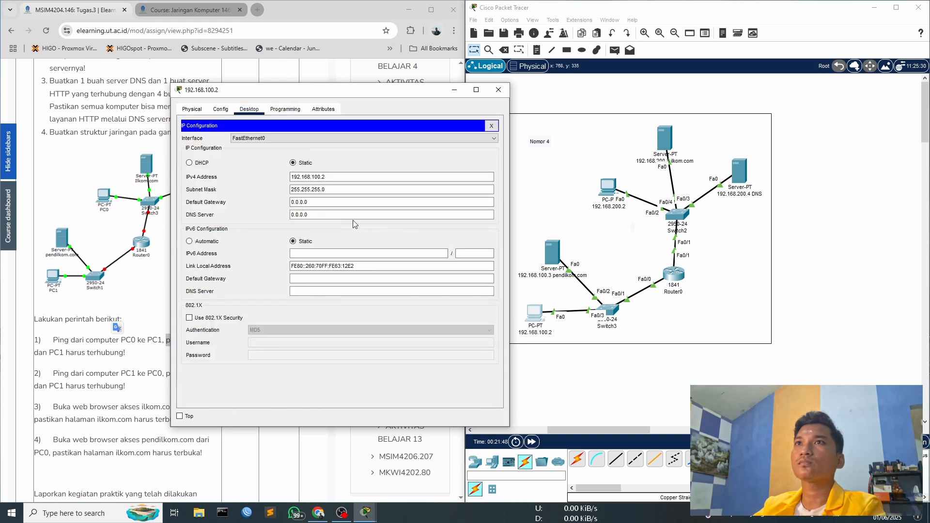
click(334, 178)
double_click(328, 214)
double_click(320, 203)
key(End)
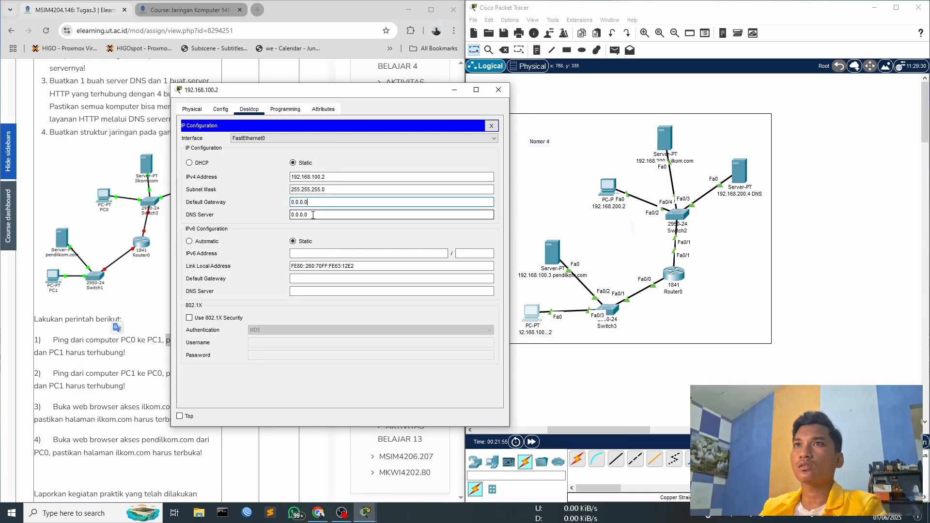
triple_click(322, 201)
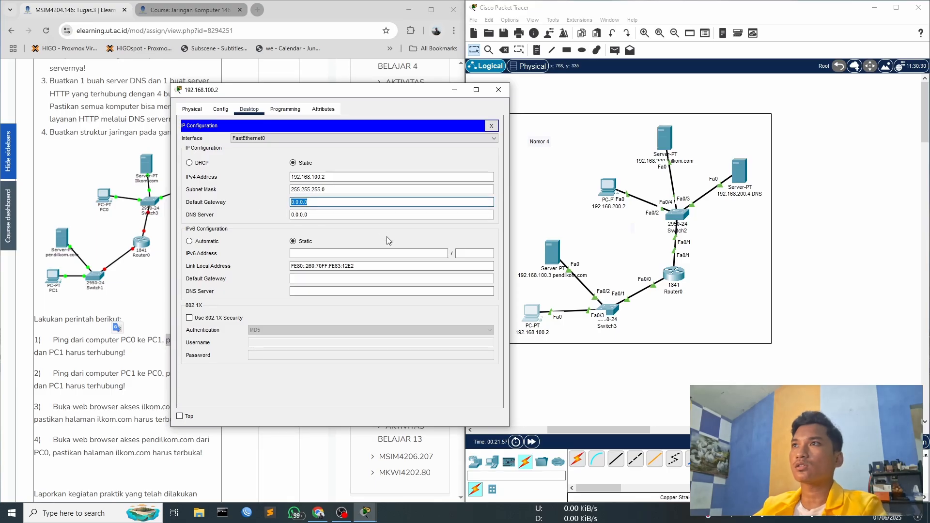
text(192.168)
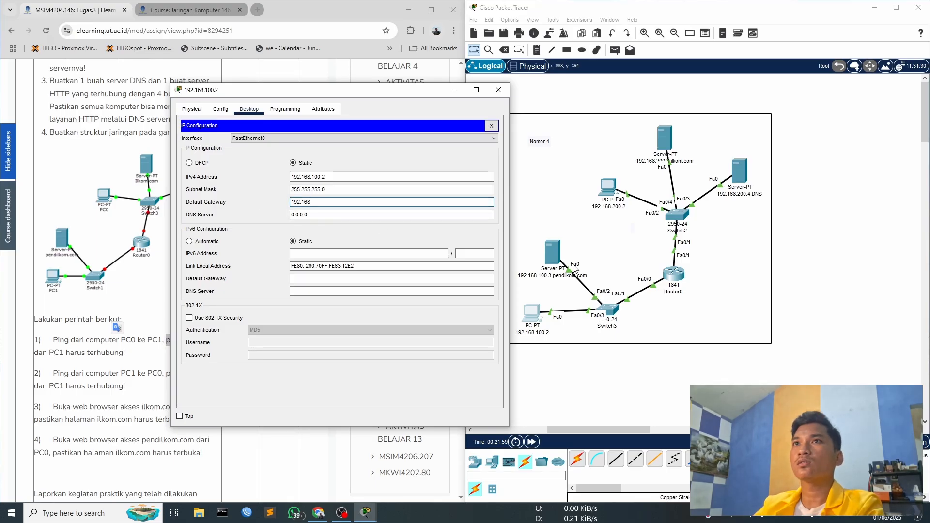
text(.100.1)
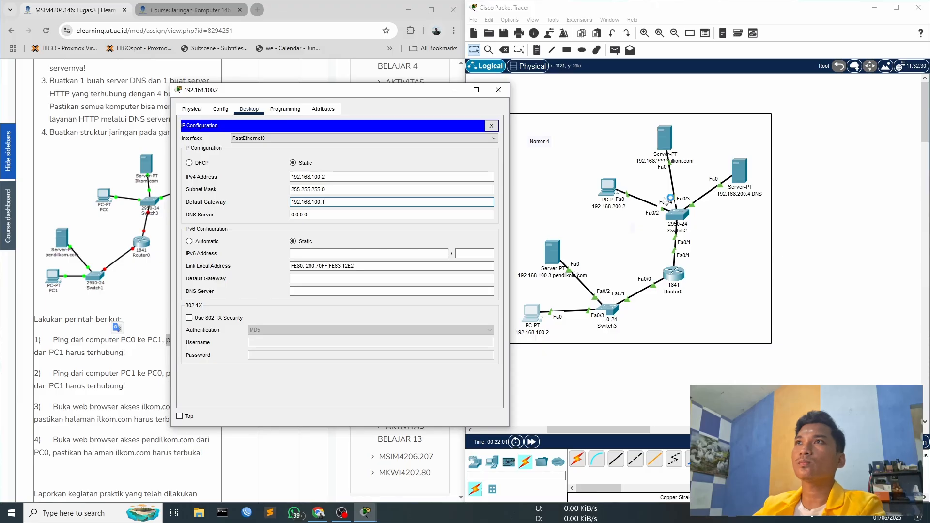
click(498, 89)
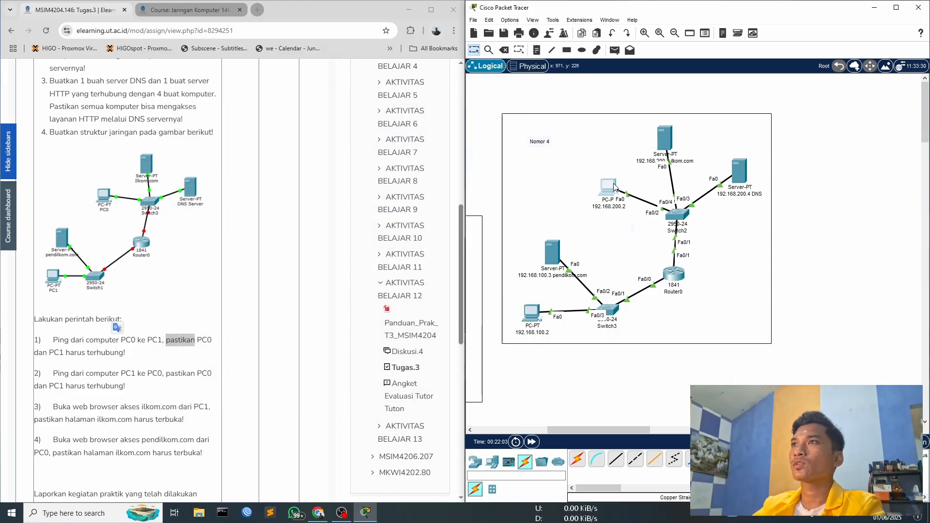
- Extend the course site's session and set the default gateway of the PC named 192.168.200.2 to 192.168.200.1
click(607, 187)
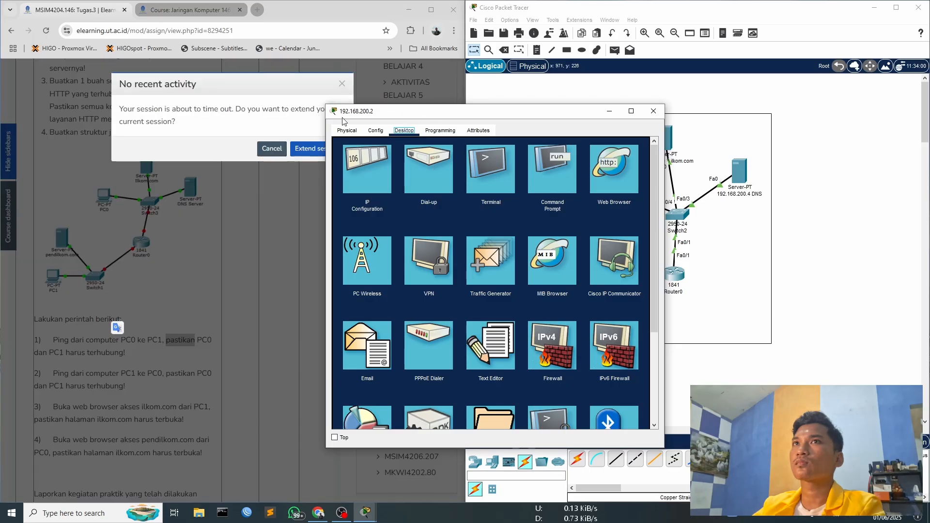
click(309, 148)
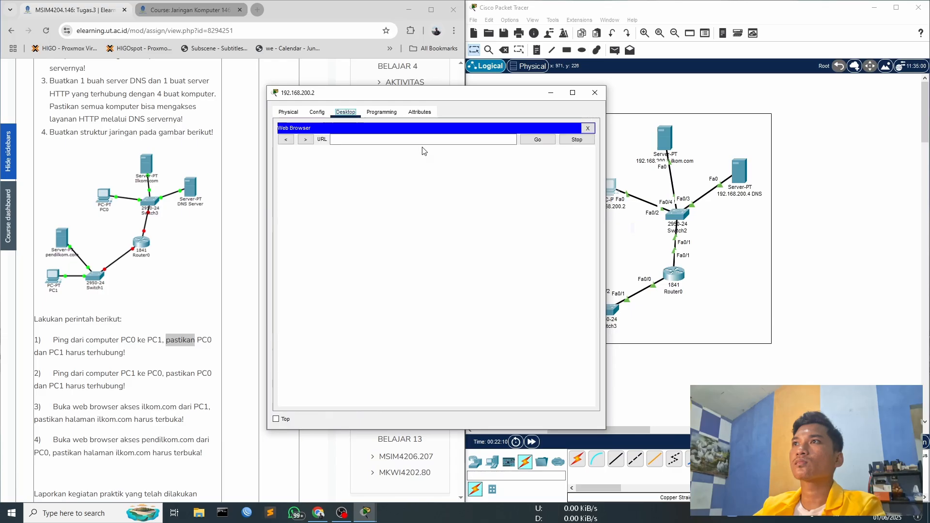
click(592, 128)
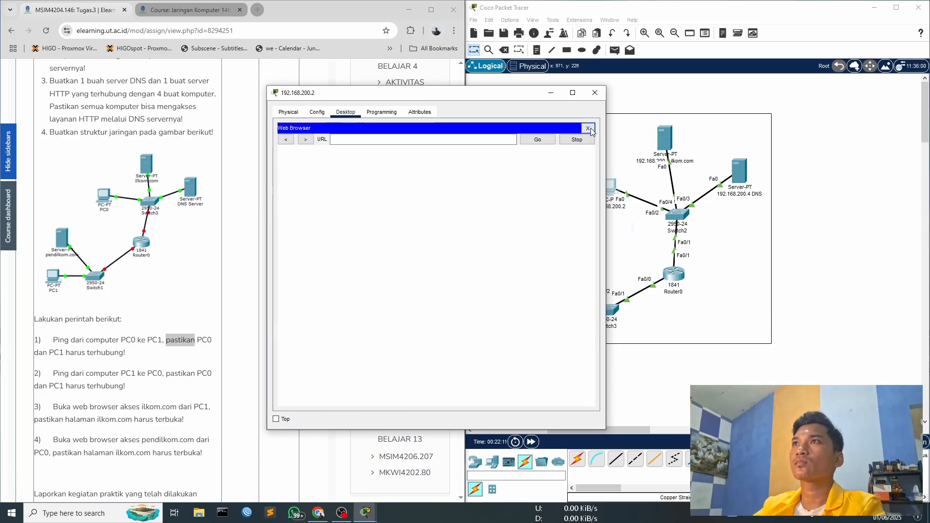
click(329, 164)
key(Tab)
key(Tab)
text(192.168.2)
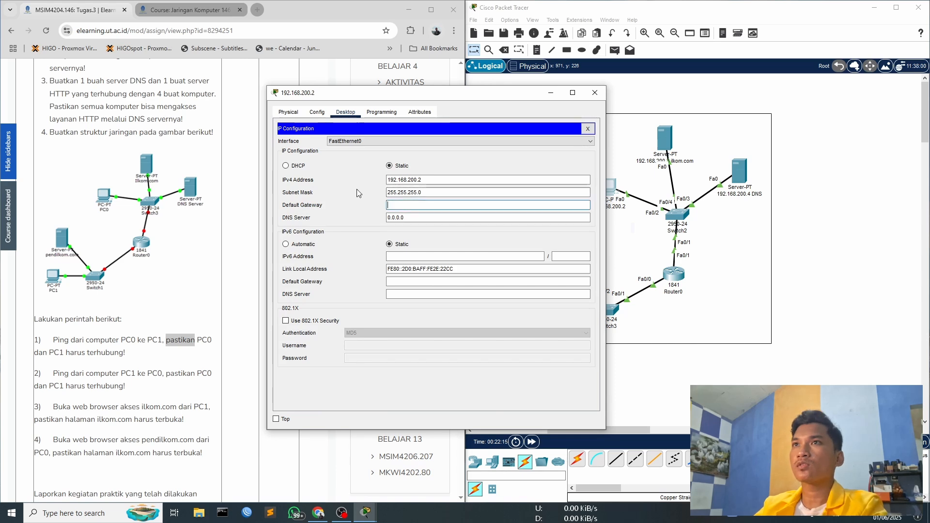
text(00.1)
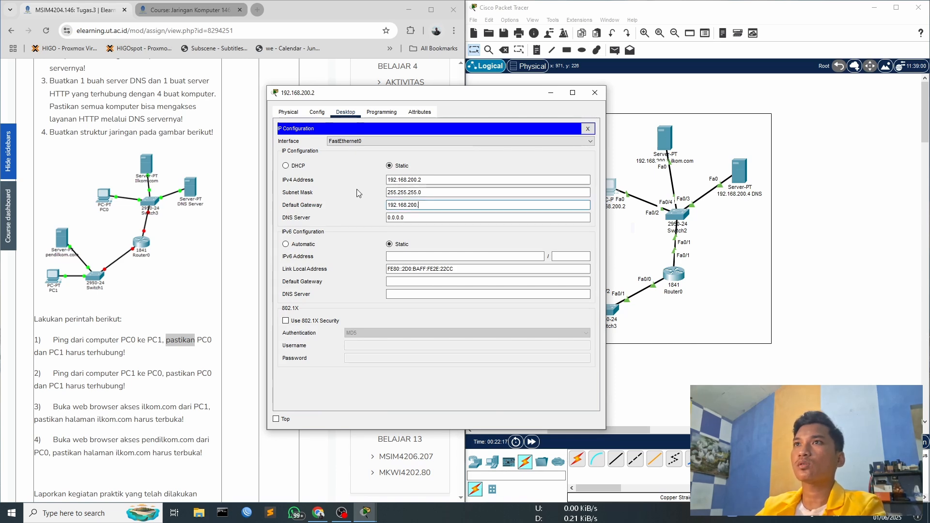
double_click(424, 203)
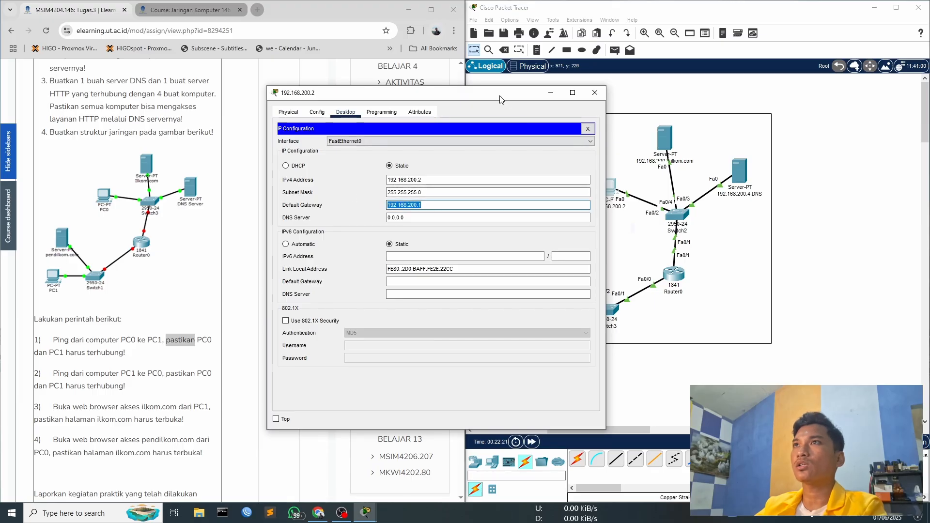
drag(502, 97, 463, 94)
click(389, 203)
drag(372, 207, 348, 202)
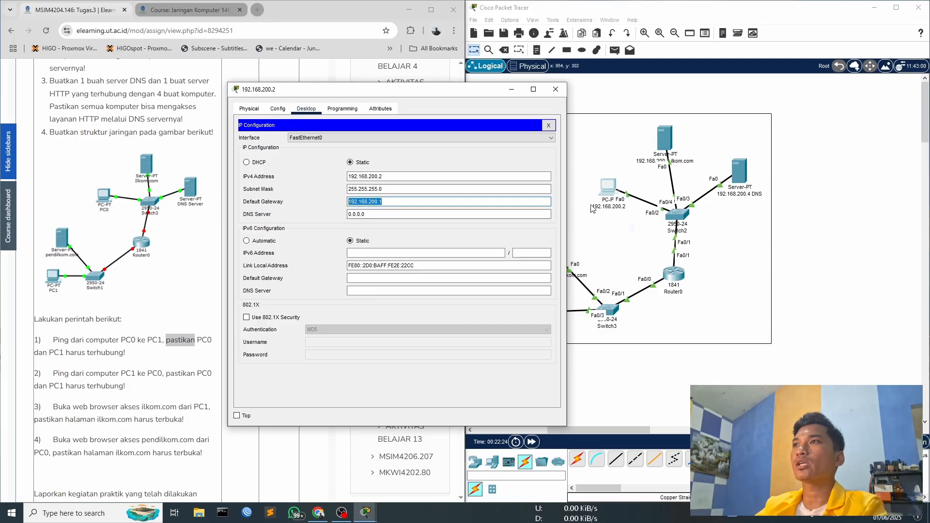
click(554, 93)
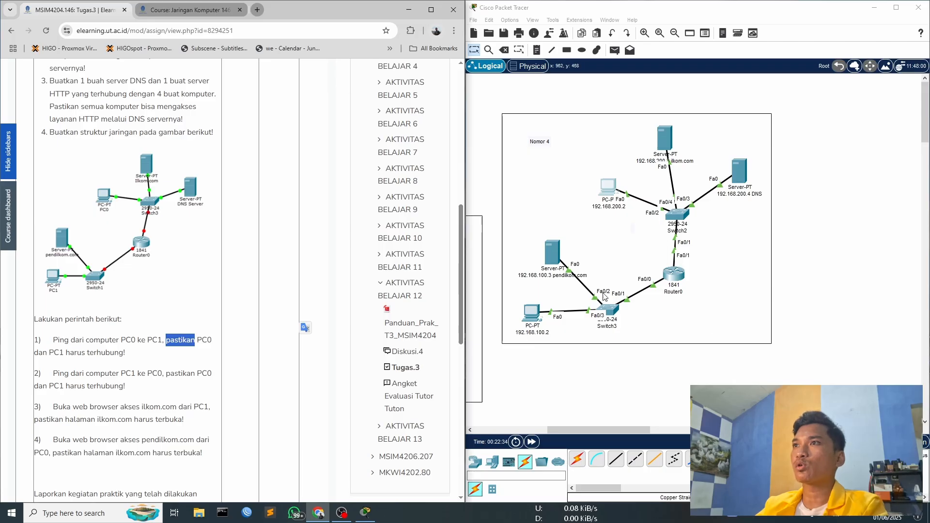
- Set the default gateway of the pendilkom.com server to 192.168.100.1 and close its configuration
double_click(548, 247)
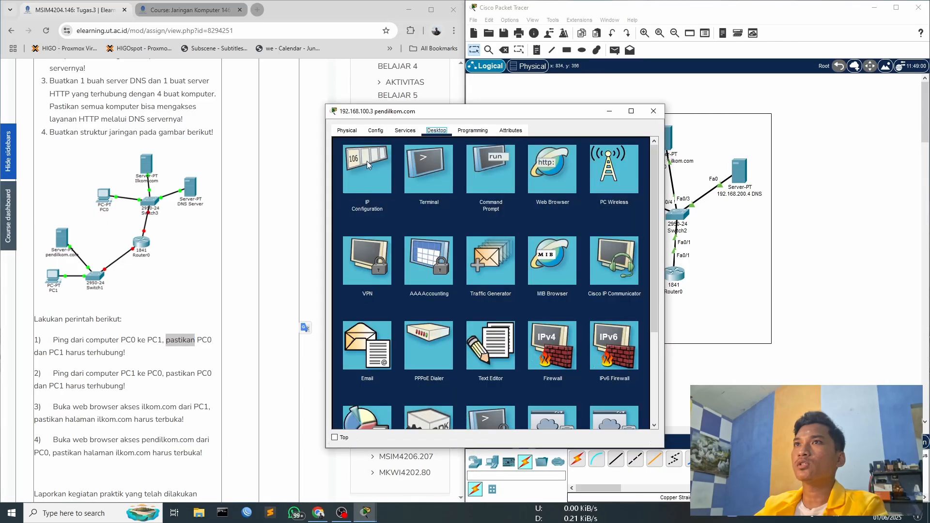
click(646, 147)
click(416, 201)
double_click(458, 211)
text(19)
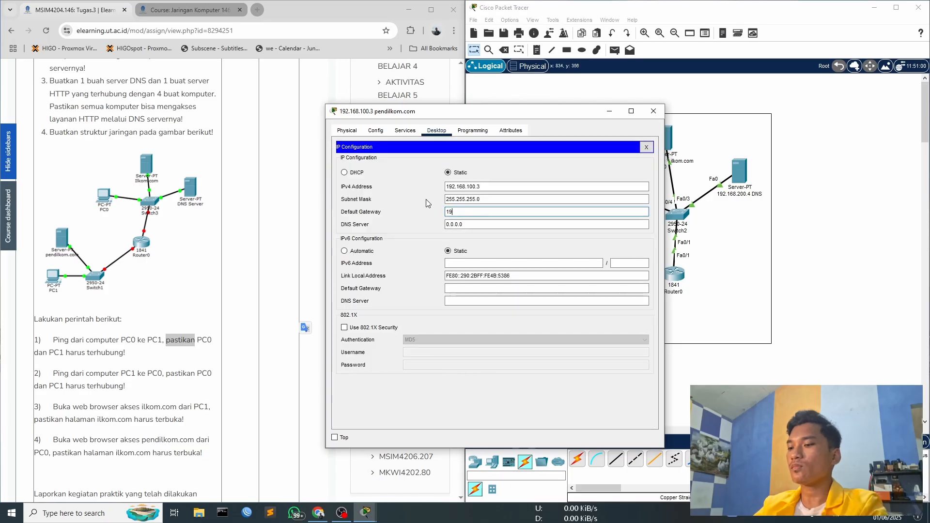
text(2.168.100.1)
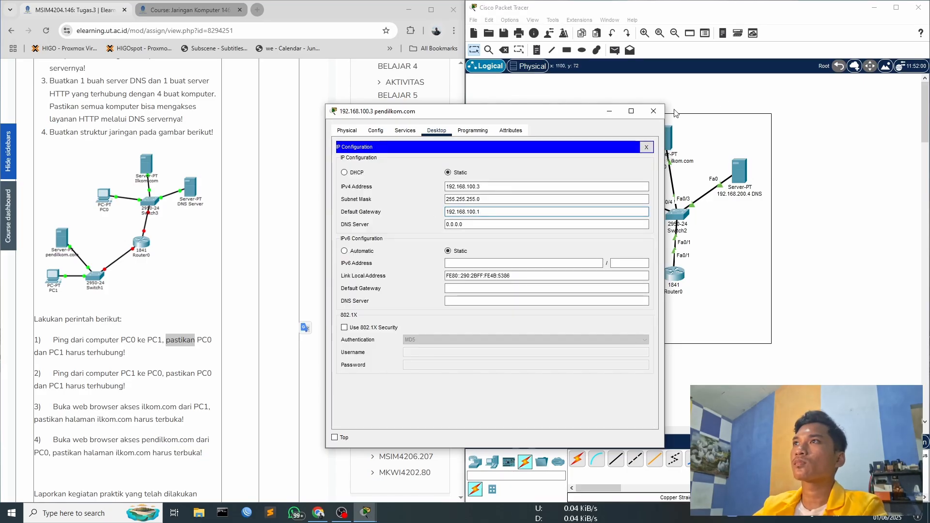
click(653, 111)
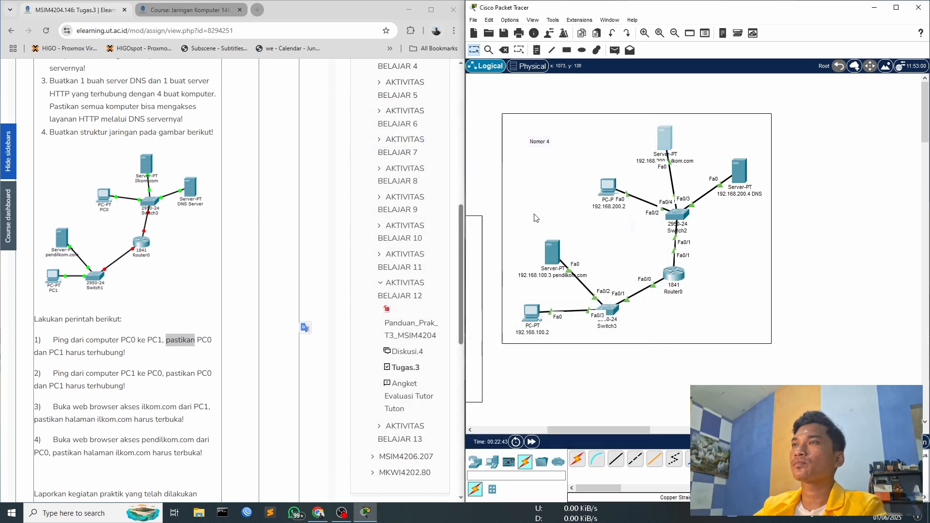
- Set the default gateway of the ilkom.com server to 192.168.100.1 and close its configuration
click(664, 138)
click(387, 170)
click(473, 213)
key(ctrl+a)
key(BackSpace)
text(192.168.100.1)
click(653, 110)
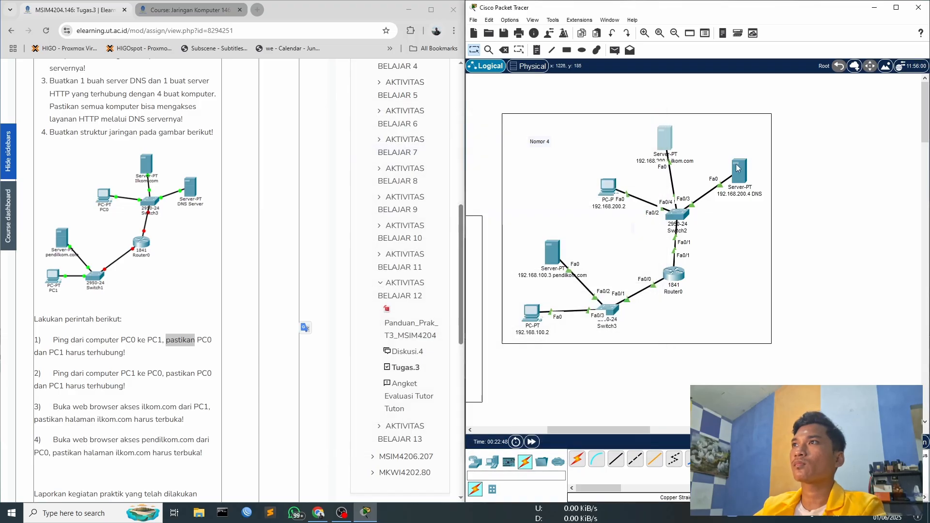
- Change the ilkom.com server's default gateway to 192.168.200.1 and close its configuration
click(660, 138)
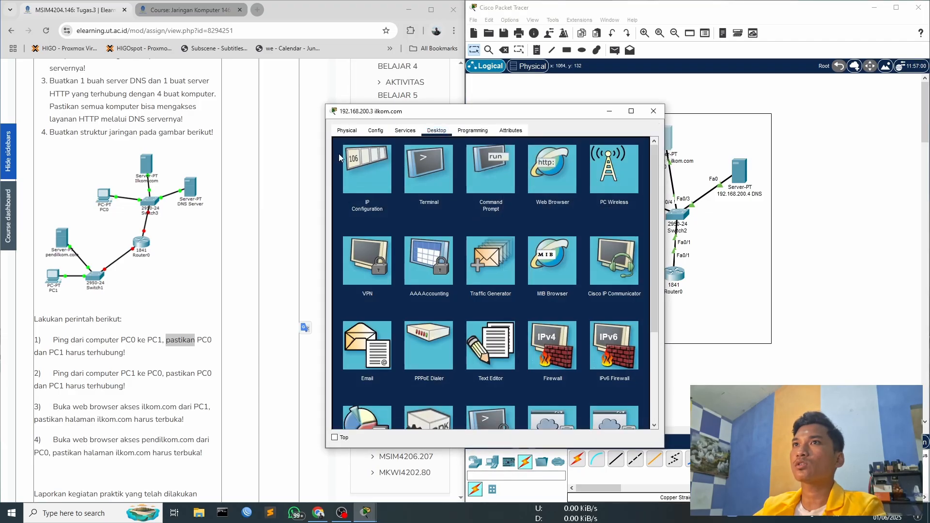
click(361, 167)
click(470, 211)
key(BackSpace)
text(2)
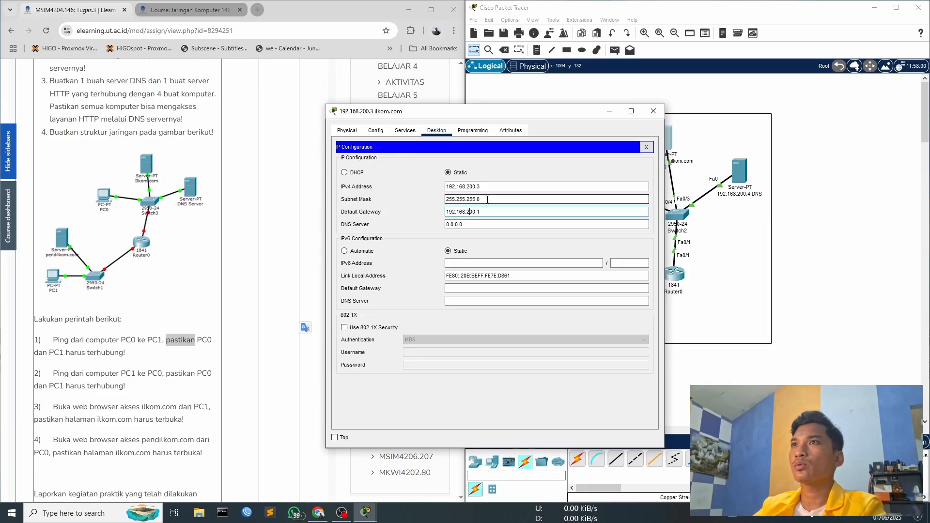
click(653, 111)
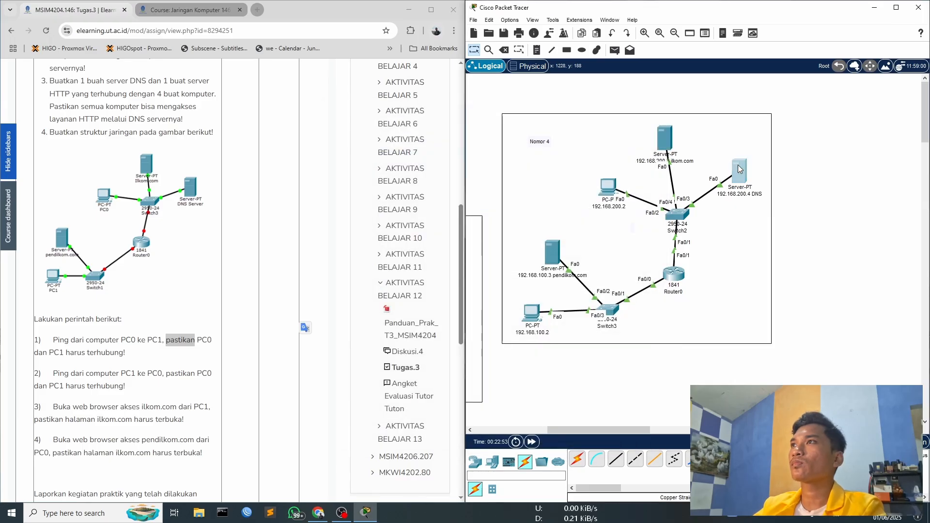
- Set the default gateway of the DNS server to 192.168.200.1 and close its configuration
click(740, 170)
click(436, 130)
click(388, 170)
key(Tab)
text(192.)
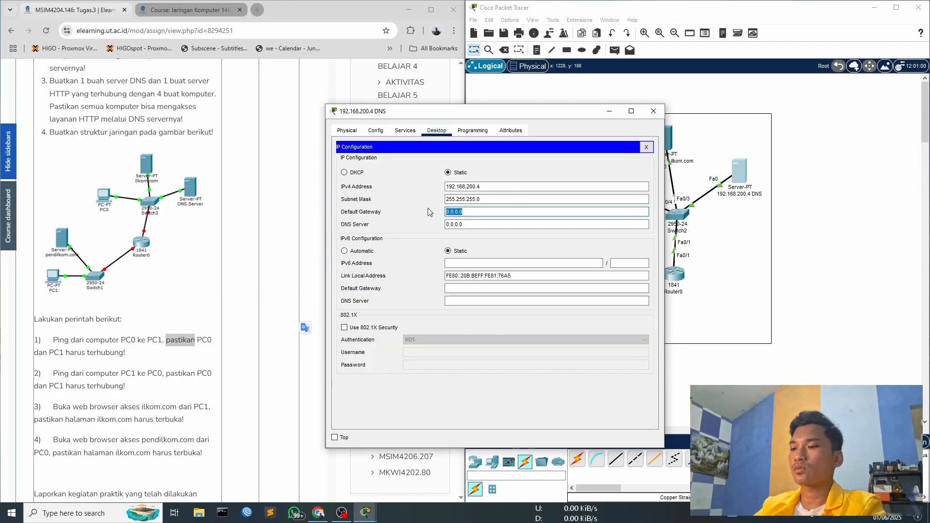
text(168.200.1)
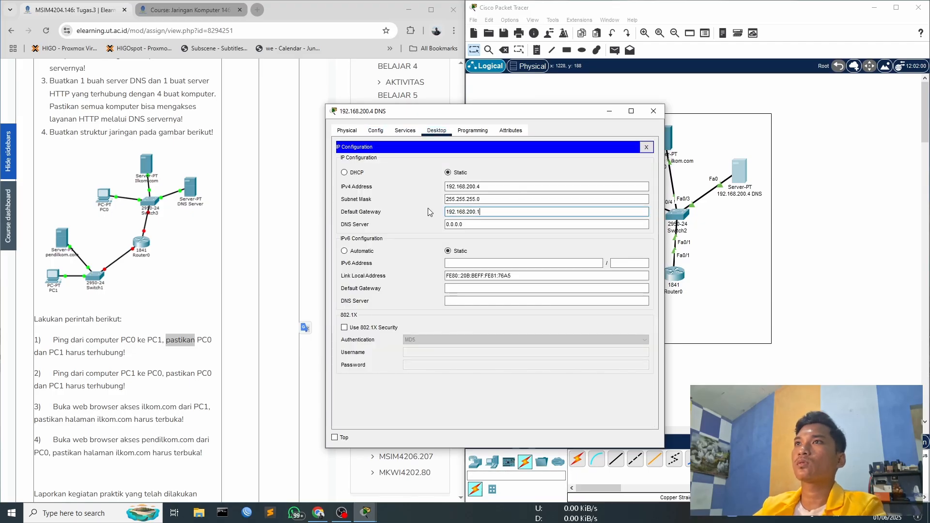
click(653, 111)
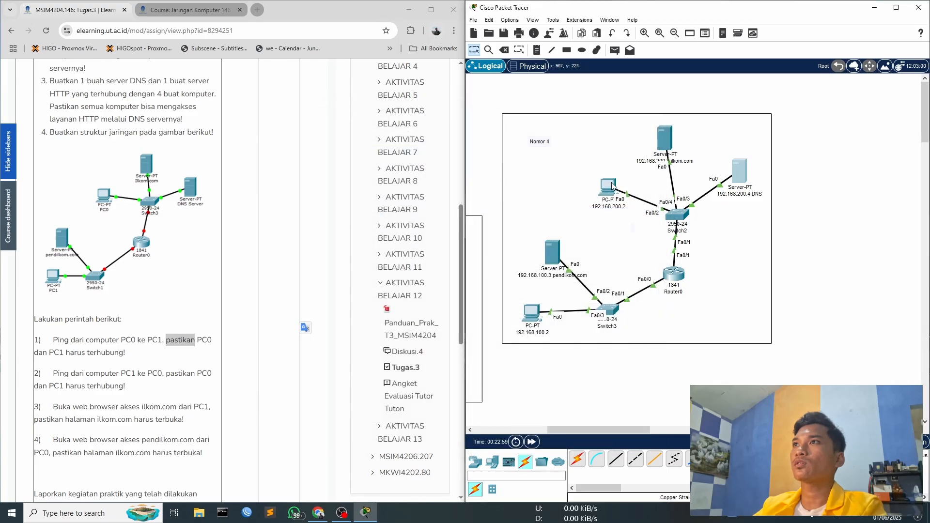
- Ping the router address 192.168.100.1 from the command prompt of the PC named 192.168.100.2
click(531, 313)
drag(452, 121, 314, 85)
click(416, 129)
drag(392, 85, 360, 85)
text(pi)
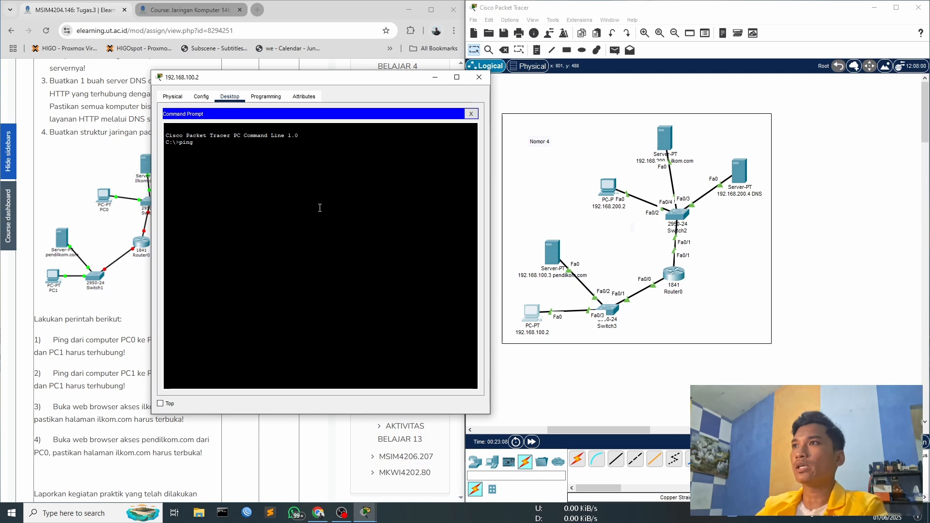
text(ng)
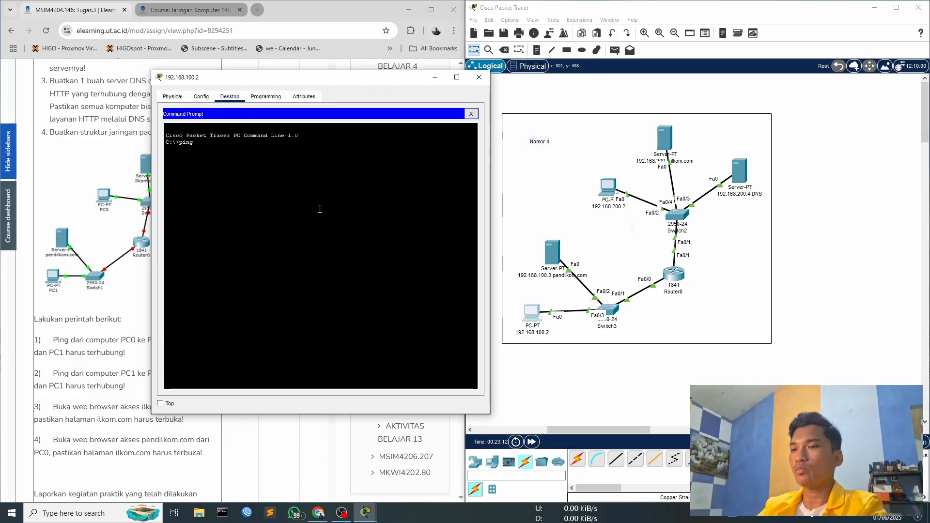
text(.100.1)
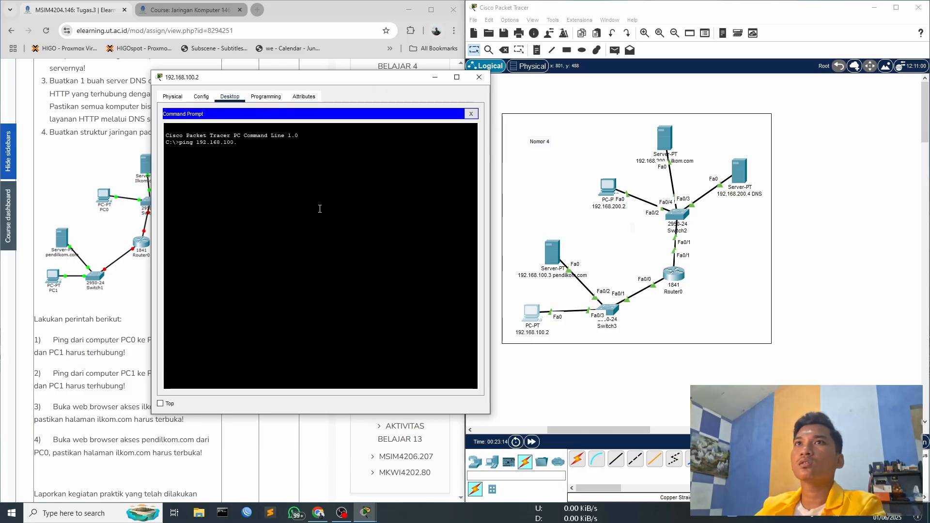
key(Return)
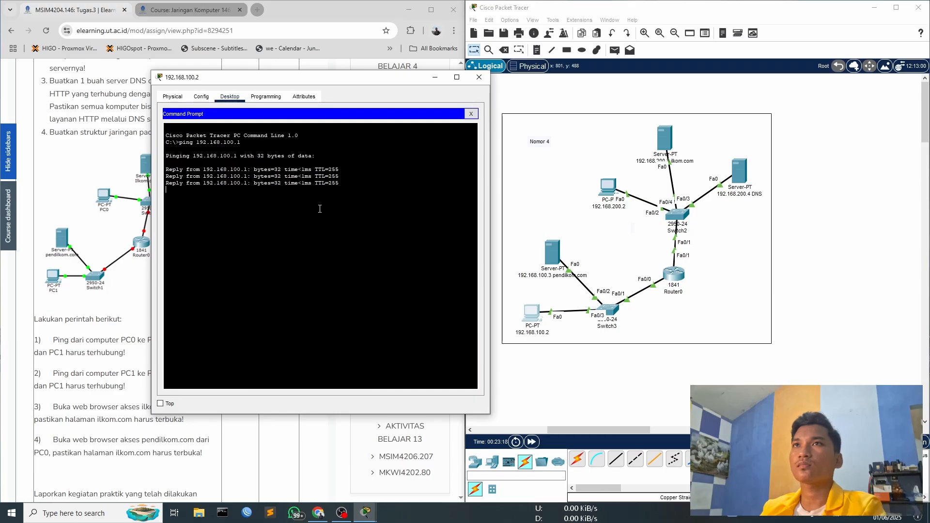
- Ping the PC at 192.168.200.2 from the command prompt of the PC named 192.168.100.2
key(Up)
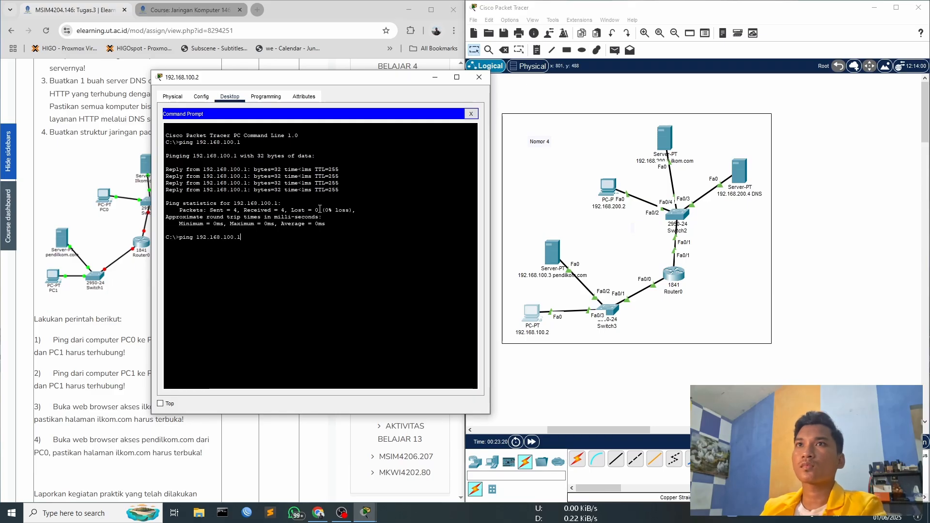
key(BackSpace)
key(BackSpace)
key(BackSpace)
key(BackSpace)
key(BackSpace)
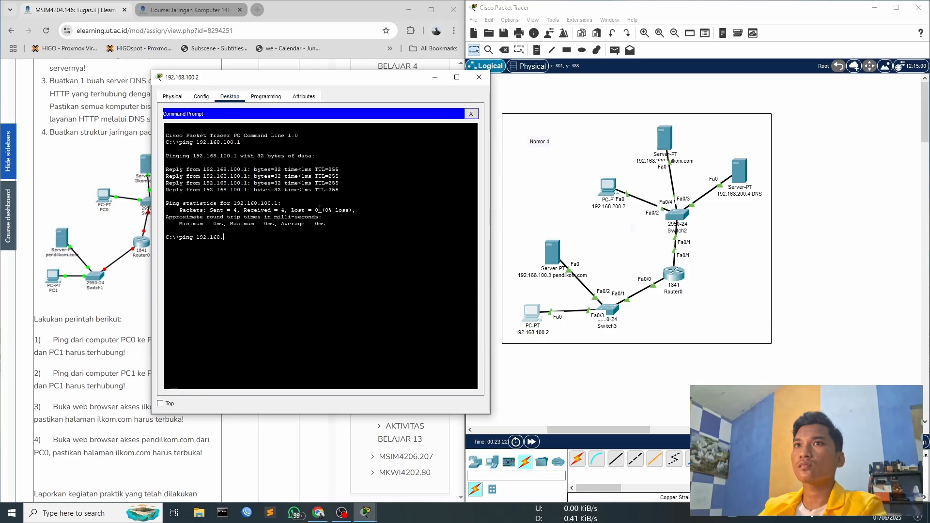
text(200.)
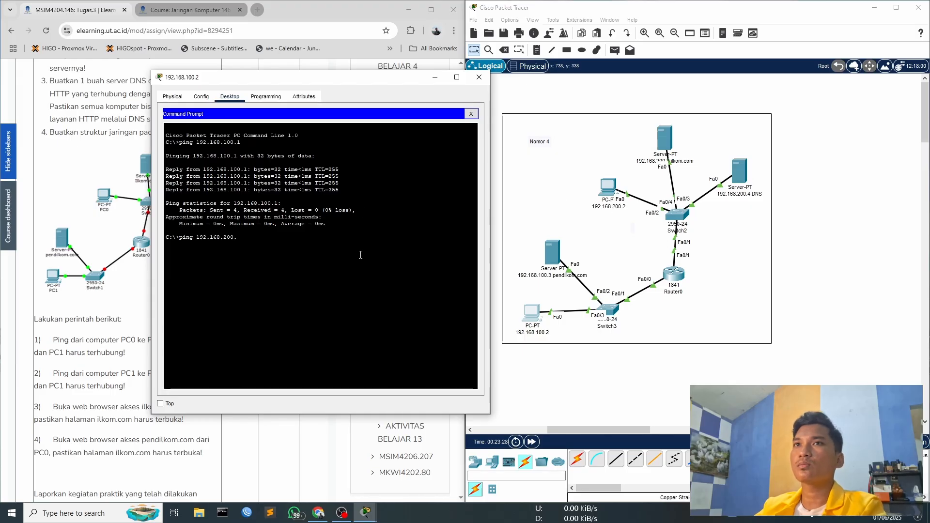
text(2)
key(Return)
drag(315, 70, 367, 64)
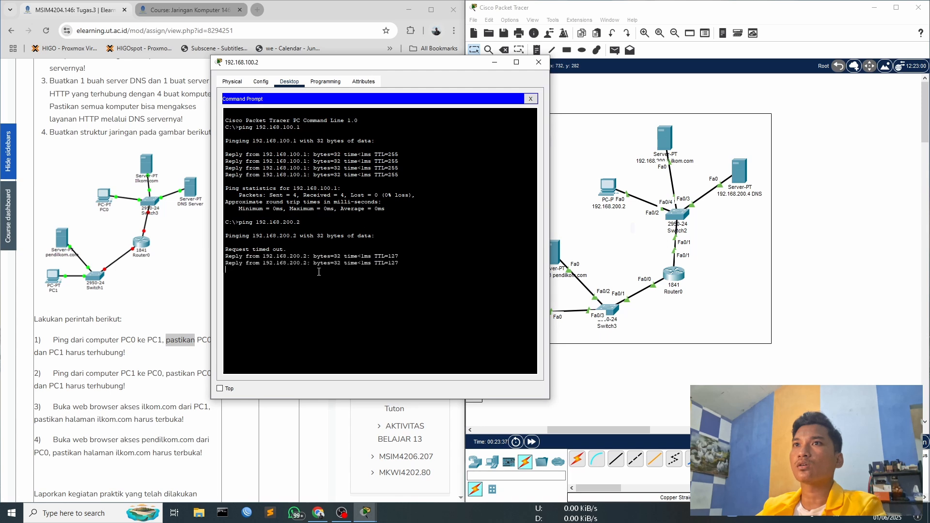
- Examine the individual reply lines of the ping to 192.168.200.2 in the command prompt
drag(228, 245, 291, 249)
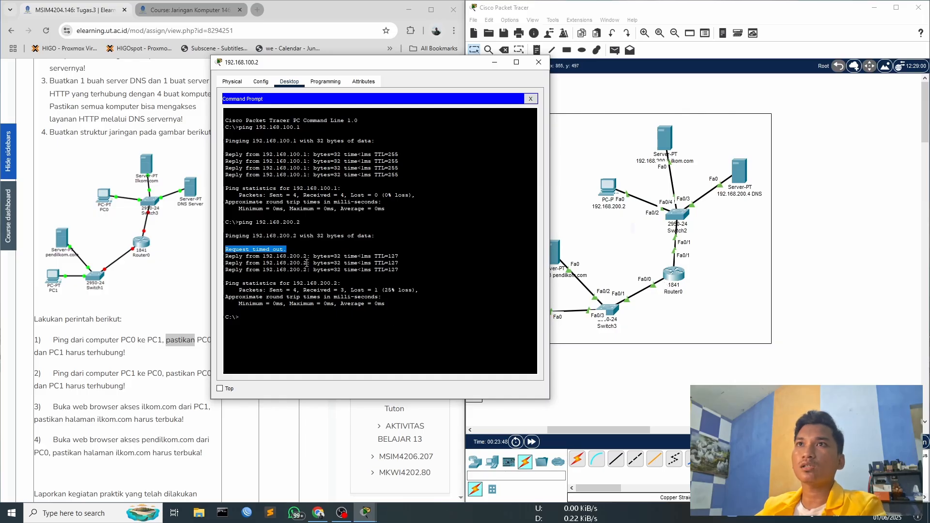
click(228, 258)
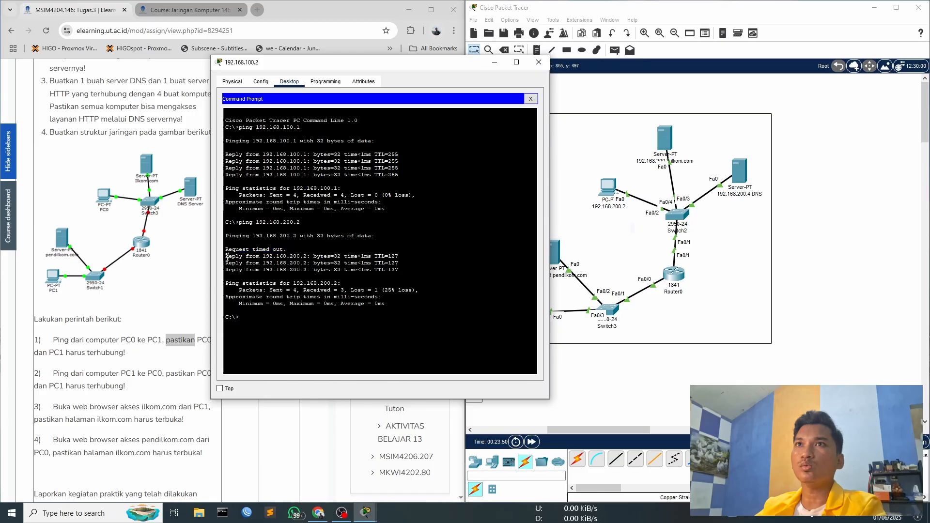
drag(234, 257, 400, 257)
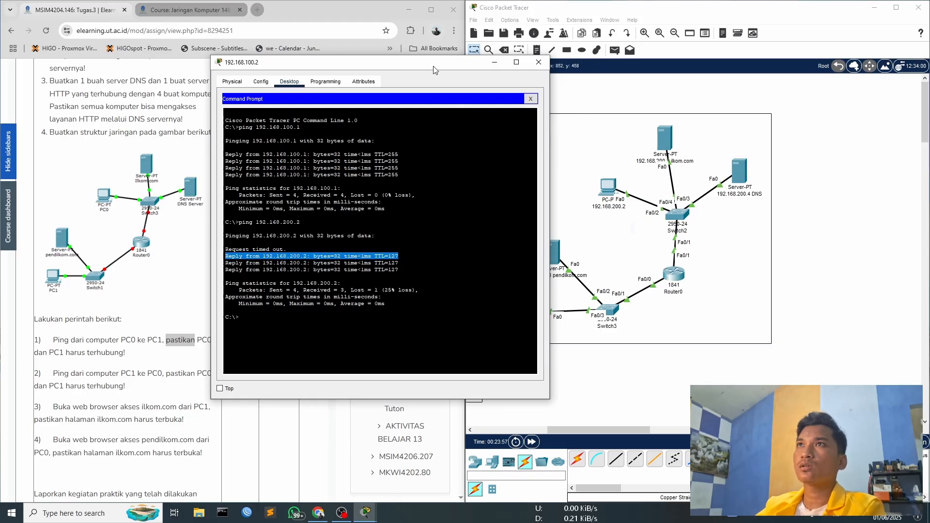
drag(433, 70, 405, 59)
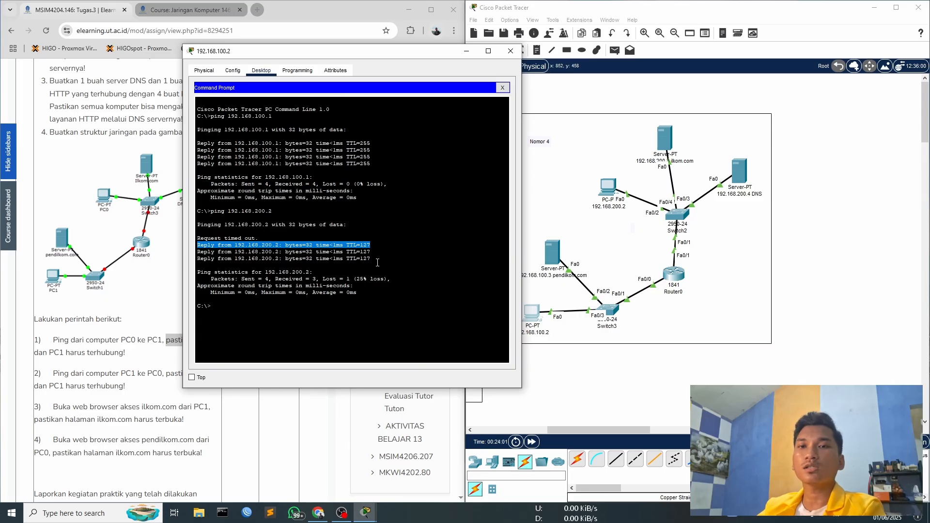
drag(197, 238, 256, 238)
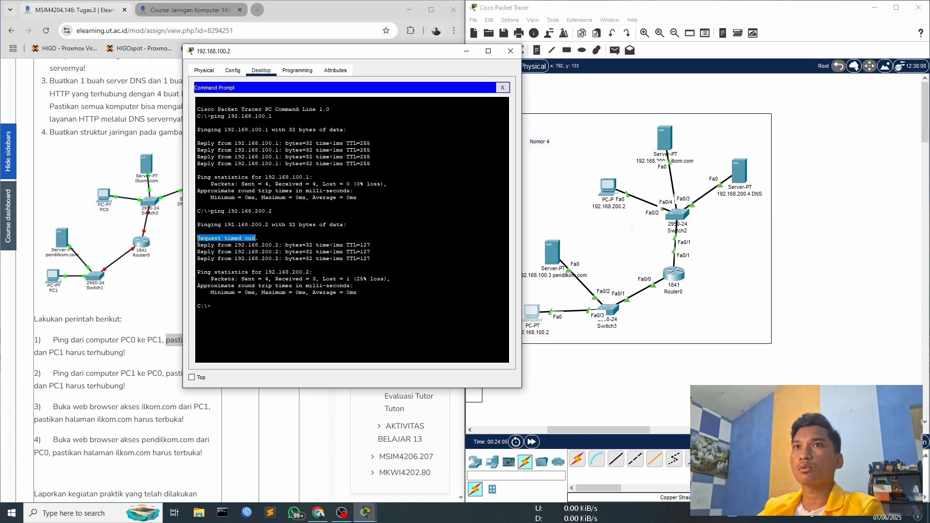
drag(198, 241, 259, 240)
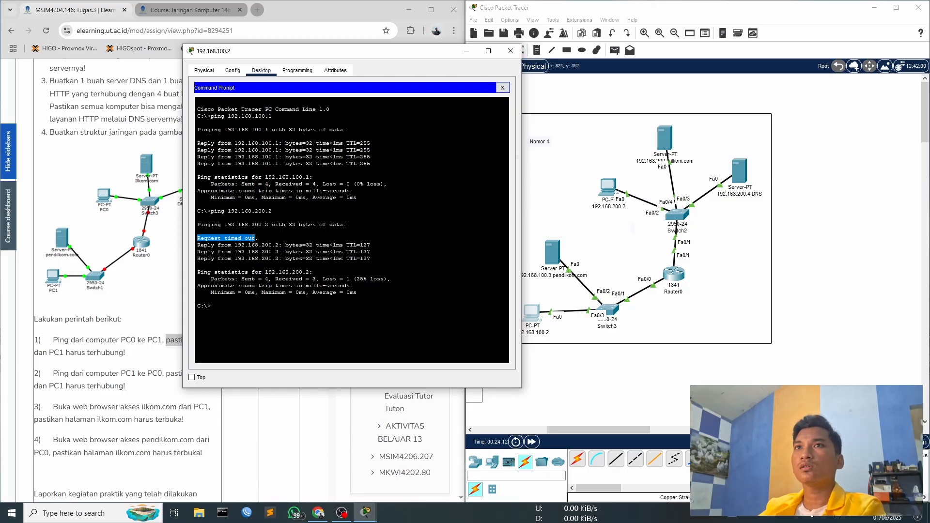
click(265, 238)
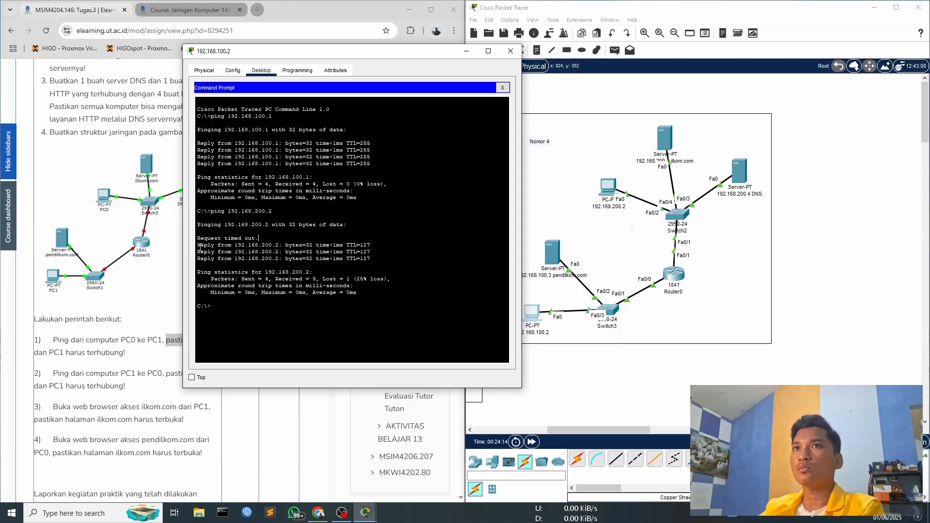
drag(201, 245, 371, 258)
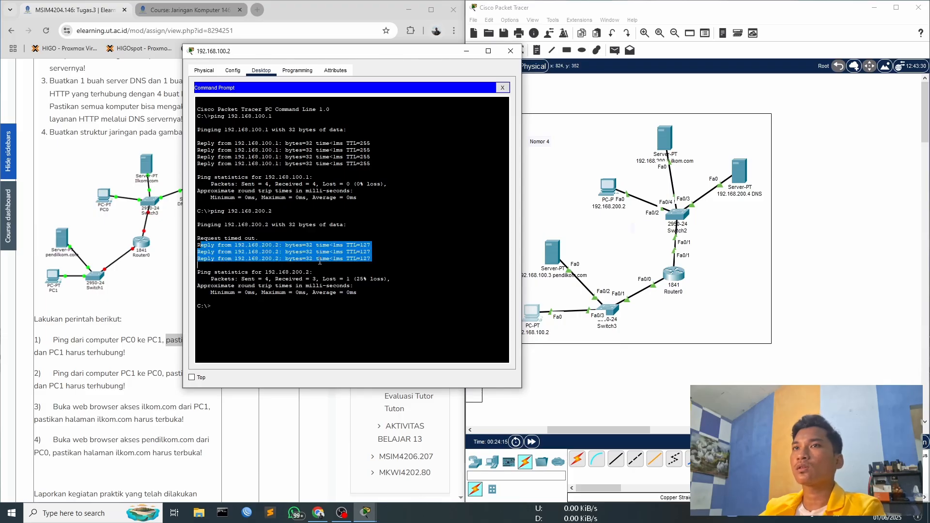
- Look through Router0's static route, RIP, command-line and global settings, and close its configuration
click(510, 51)
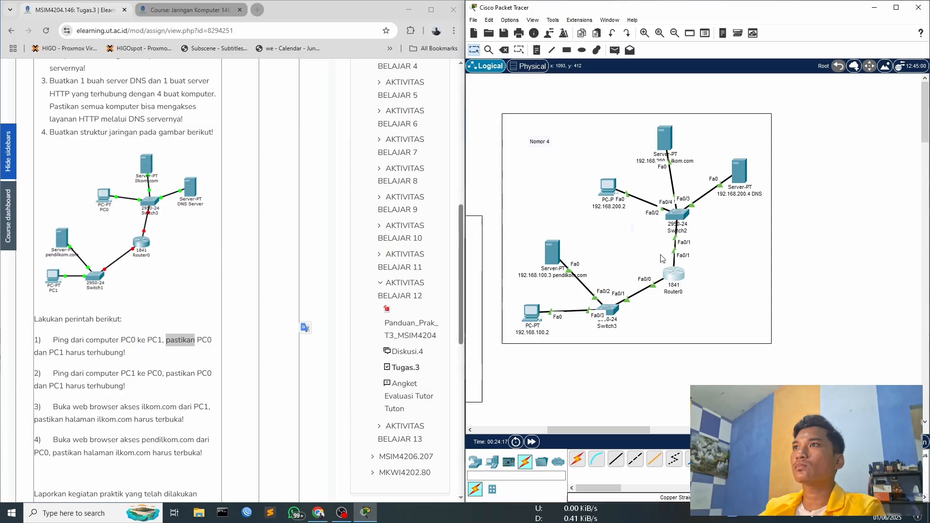
click(663, 262)
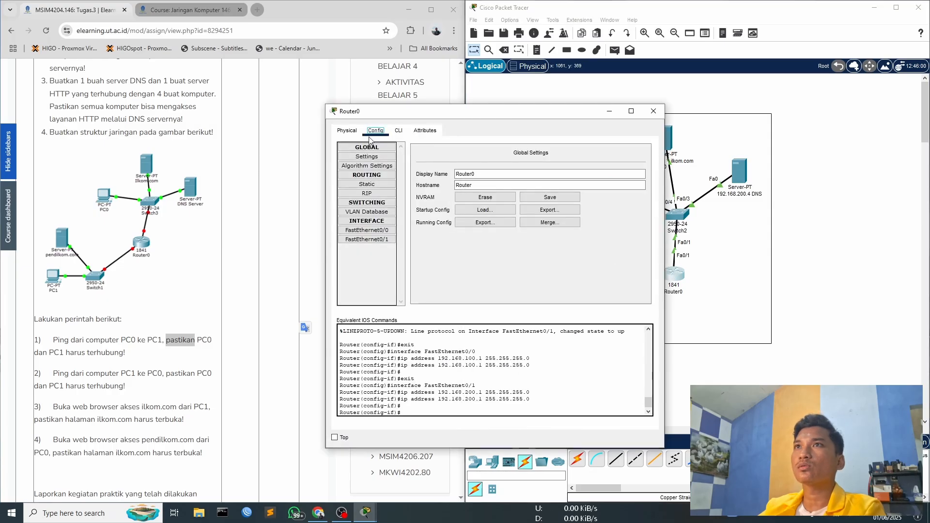
click(367, 184)
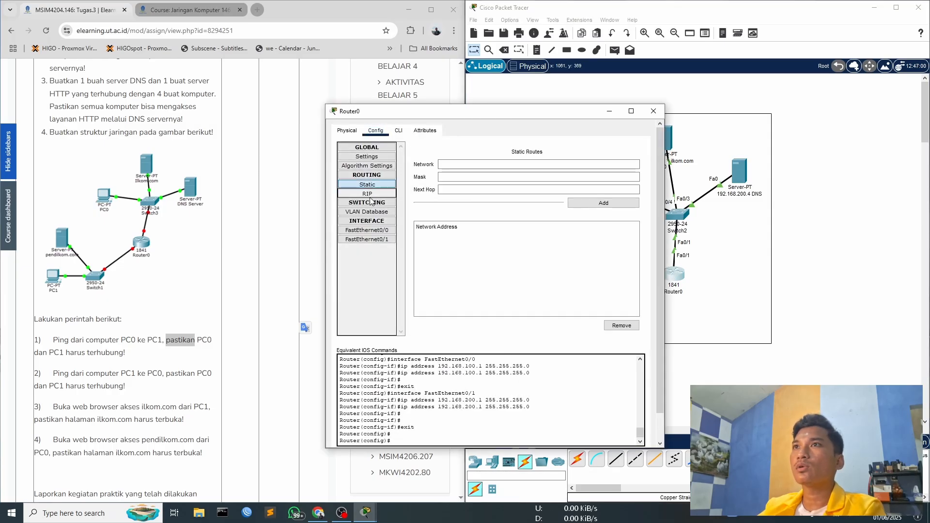
click(370, 194)
click(367, 165)
click(398, 133)
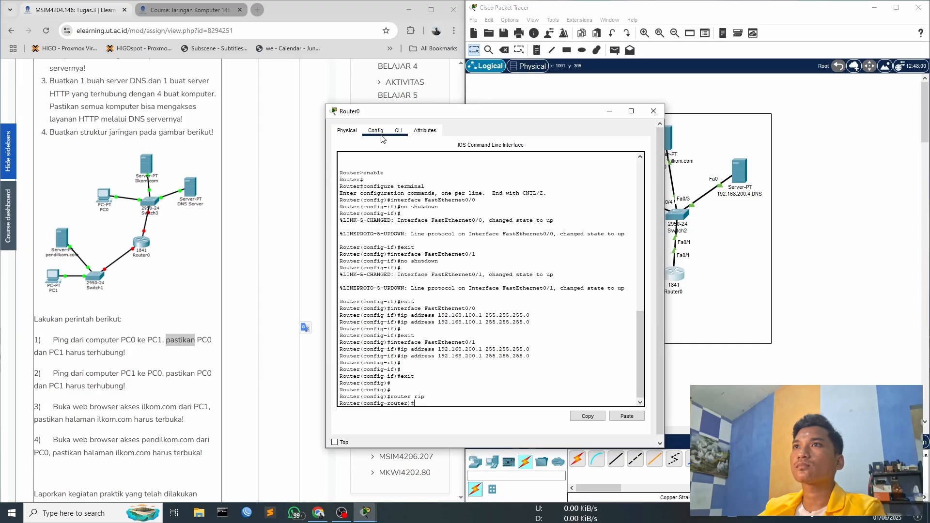
click(346, 130)
click(398, 130)
click(425, 132)
click(398, 131)
click(425, 130)
click(372, 132)
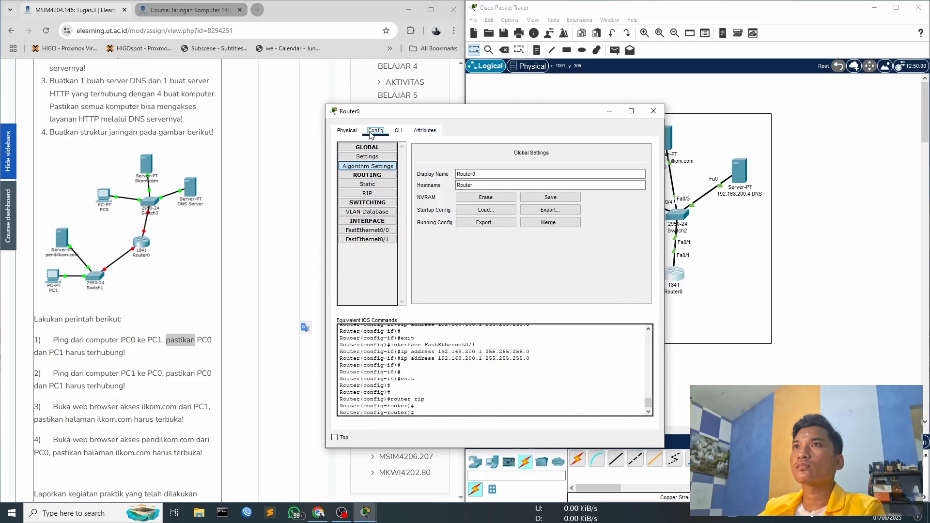
click(367, 202)
click(367, 202)
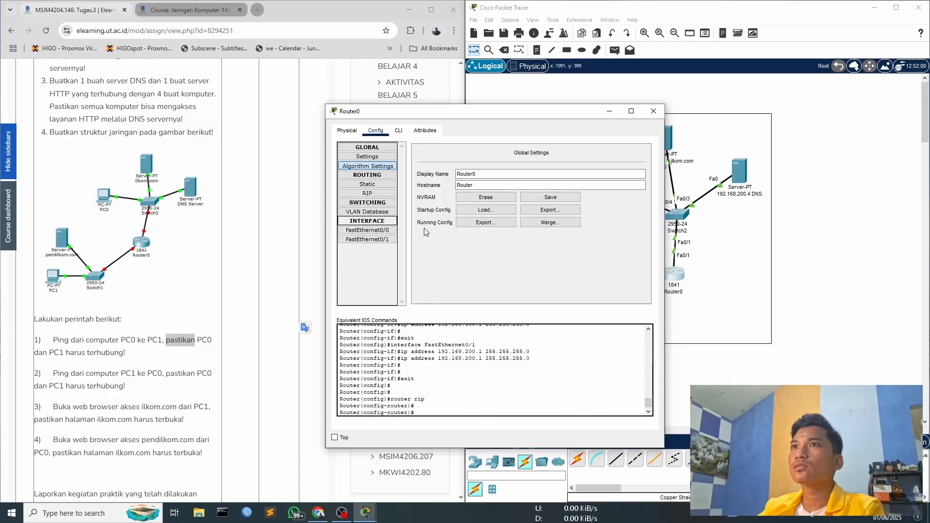
click(376, 182)
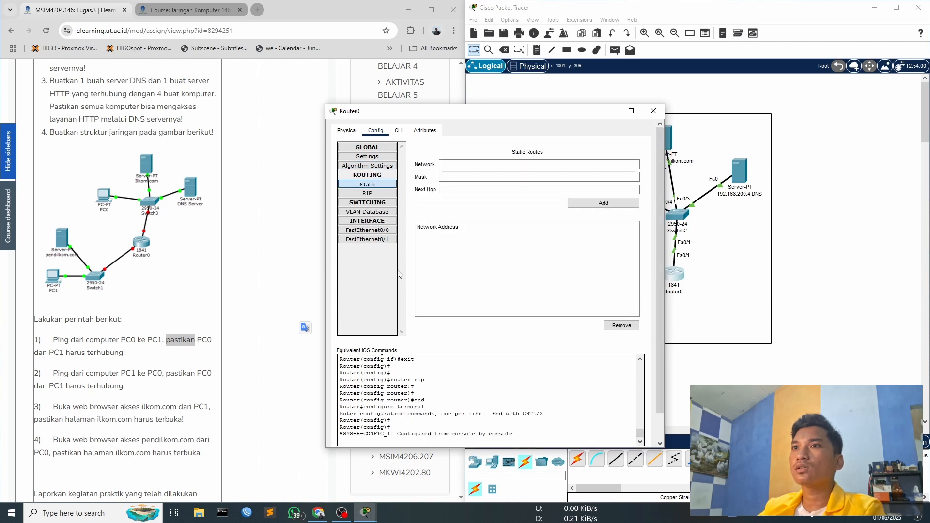
click(377, 154)
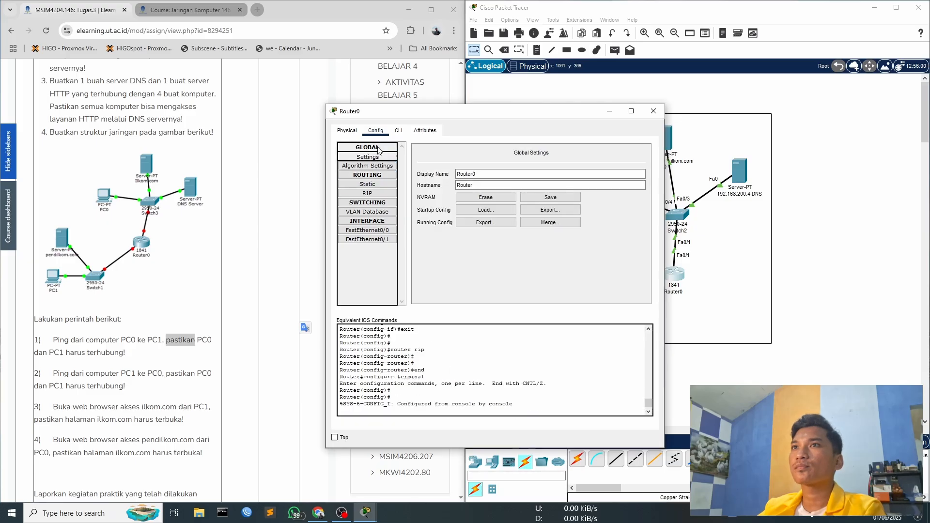
click(654, 111)
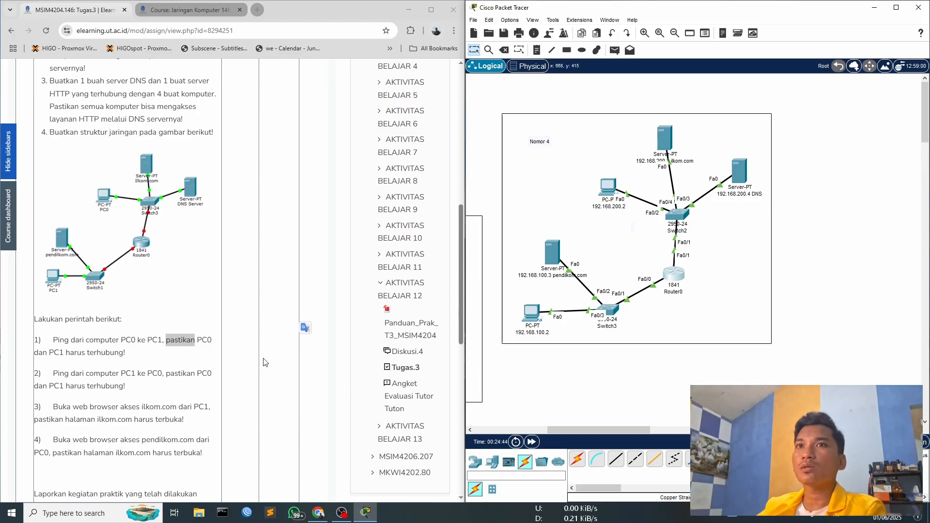
- Ping the router address 192.168.200.1 from the command prompt of the PC named 192.168.200.2
click(578, 181)
click(665, 240)
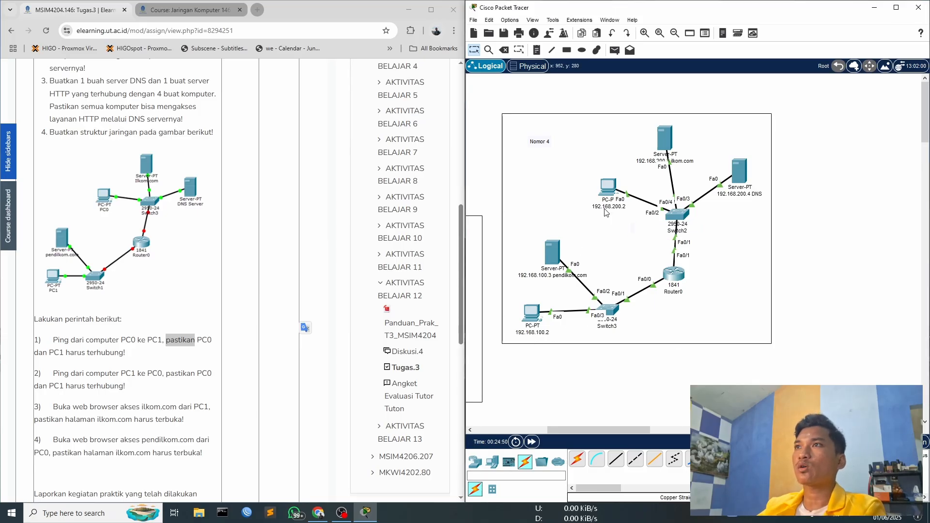
click(609, 187)
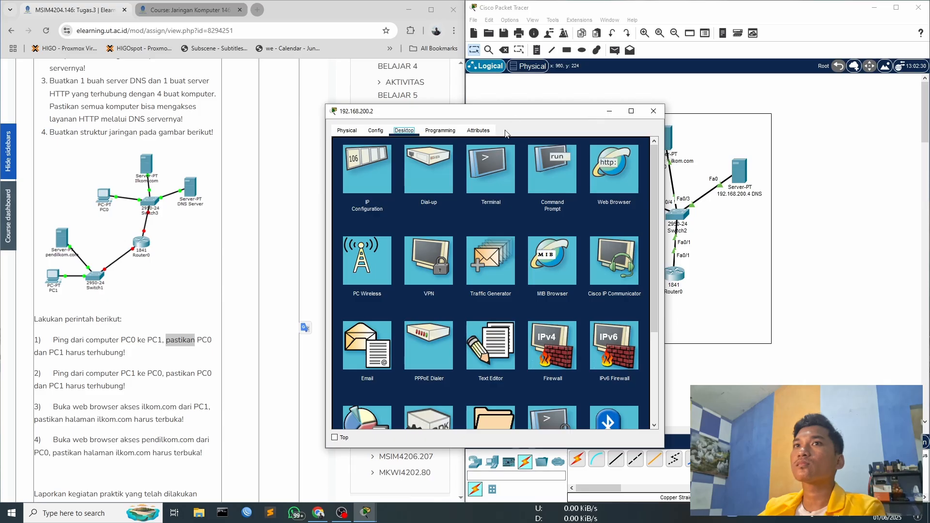
drag(358, 111, 479, 108)
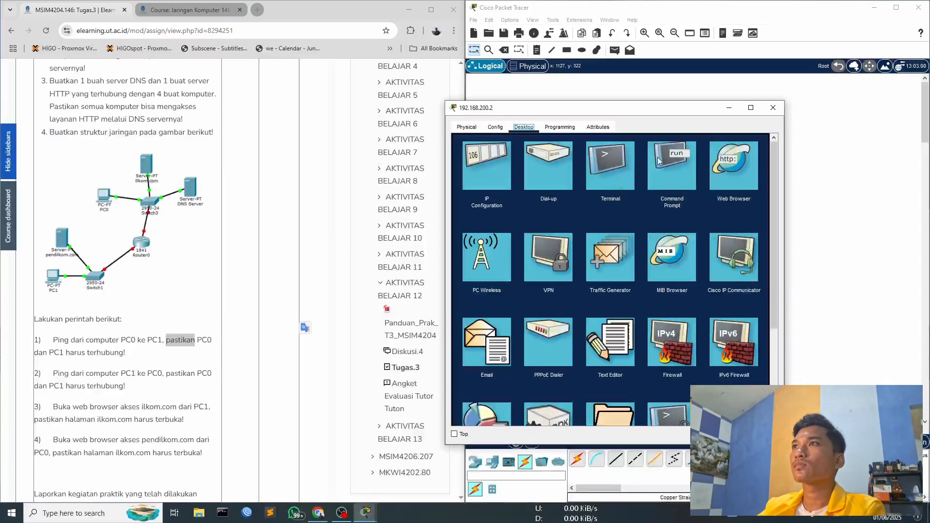
click(755, 159)
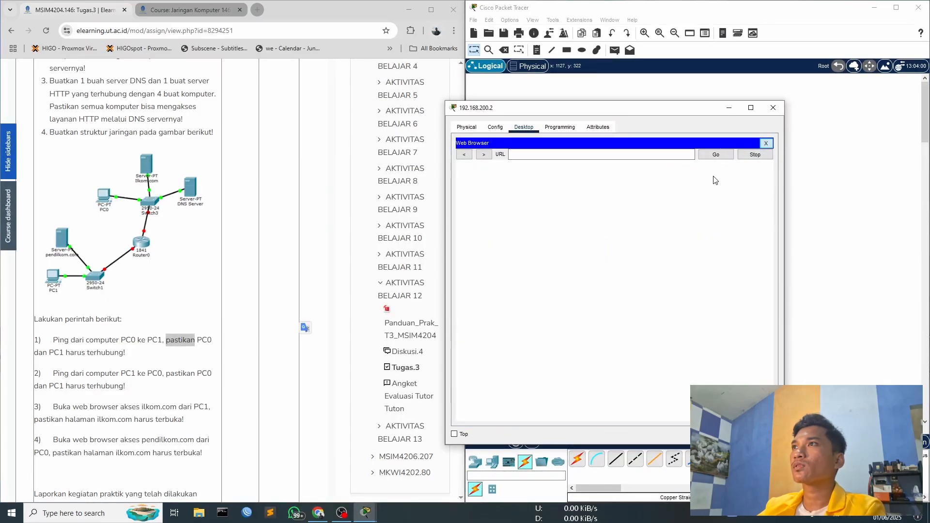
click(765, 144)
click(671, 182)
drag(608, 107, 329, 87)
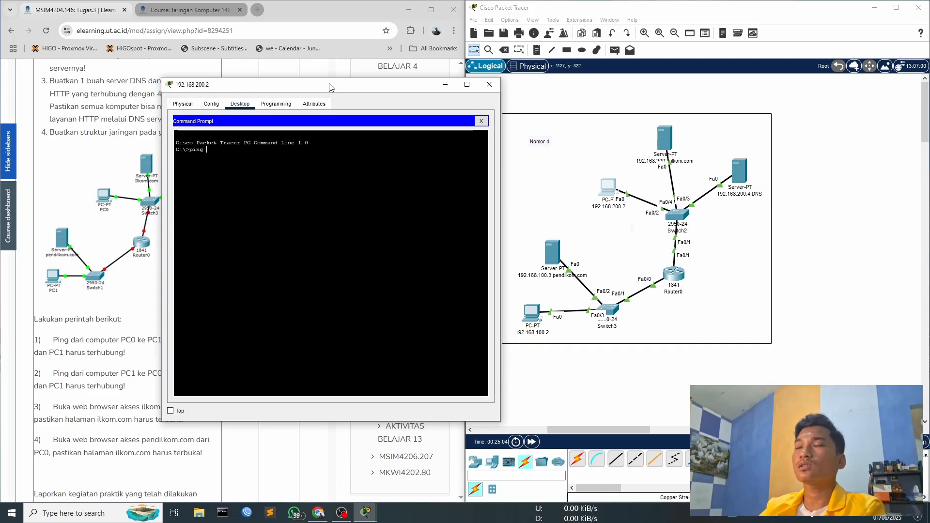
text(ping )
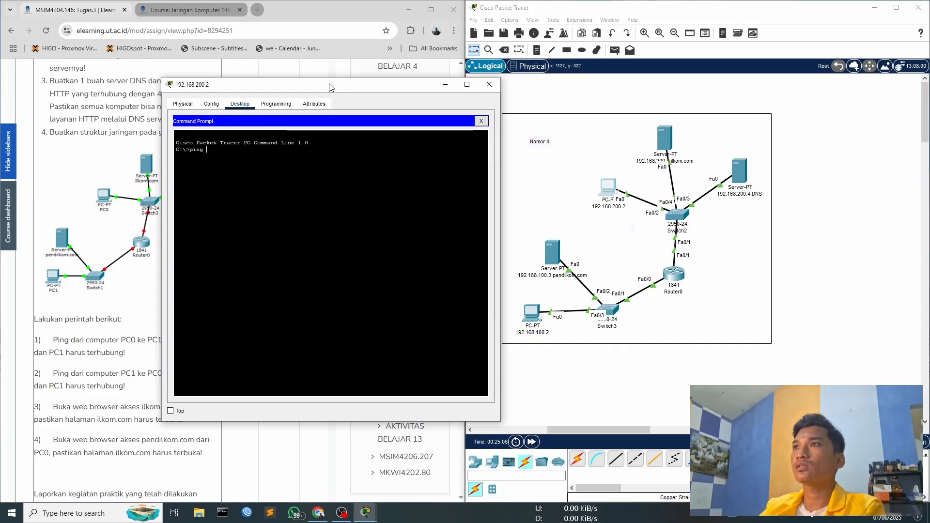
text(192.168.200.1)
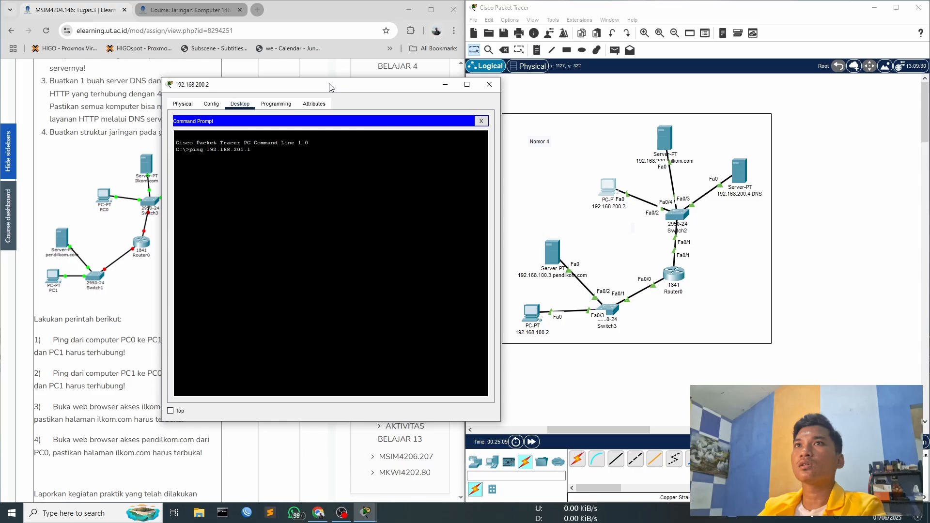
key(Return)
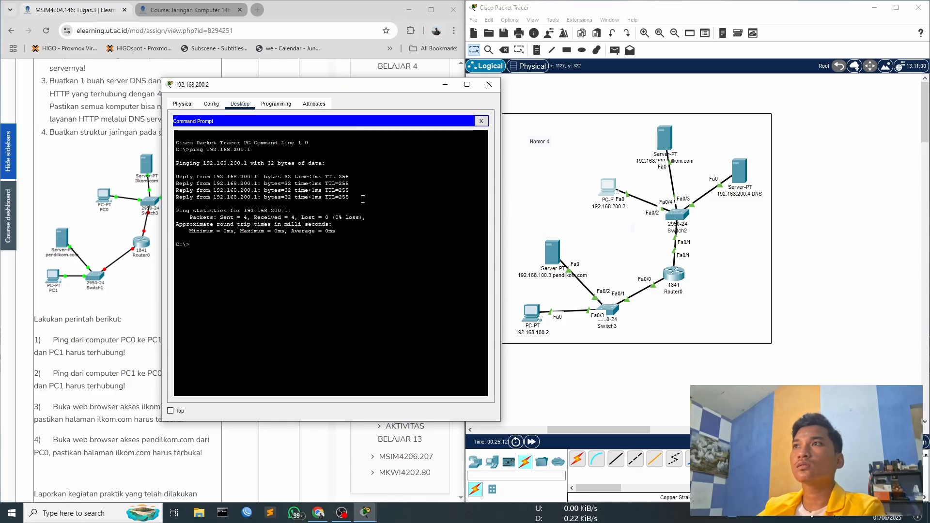
- Ping the PC at 192.168.100.2 from the command prompt of the PC named 192.168.200.2
text(pungm)
key(BackSpace)
key(BackSpace)
key(BackSpace)
key(BackSpace)
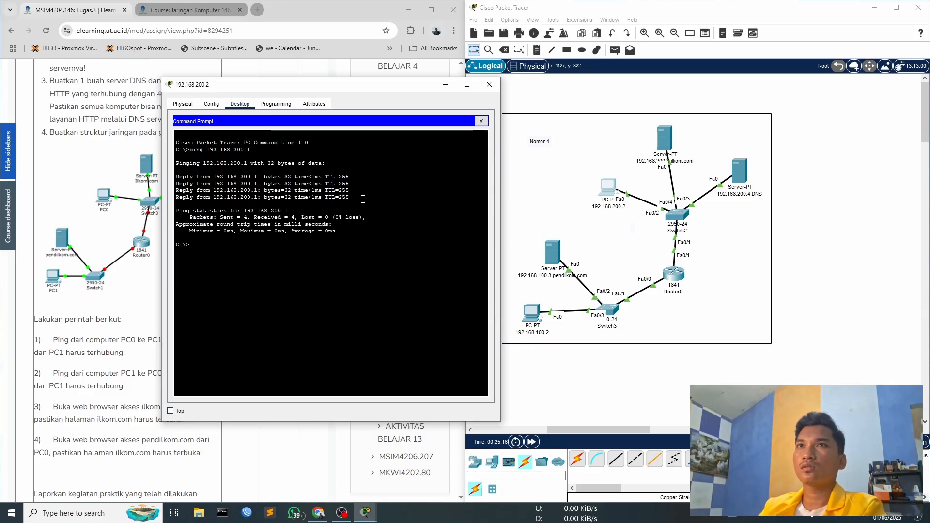
key(Up)
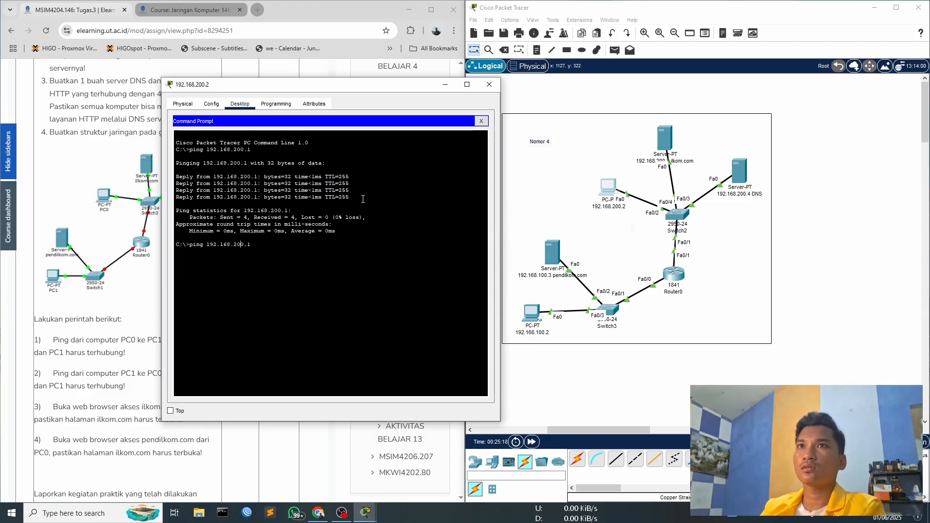
text(1)
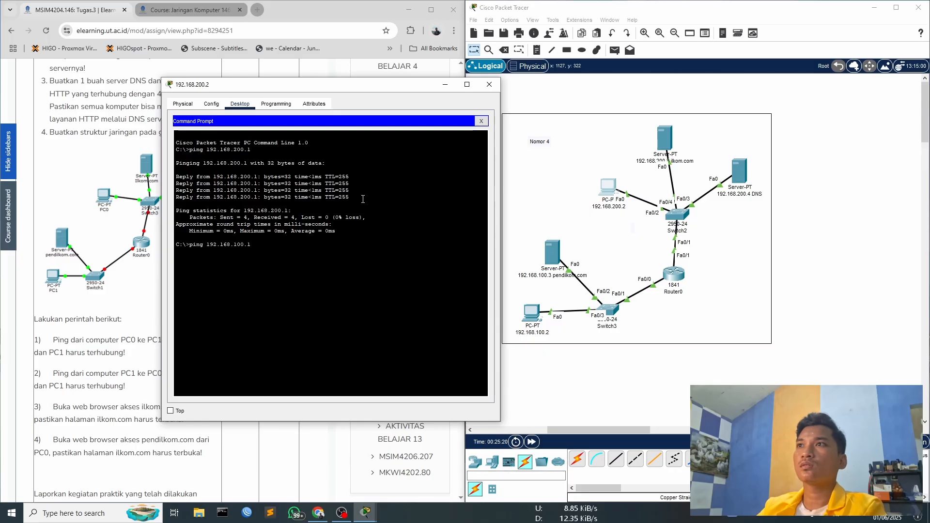
key(BackSpace)
text(2)
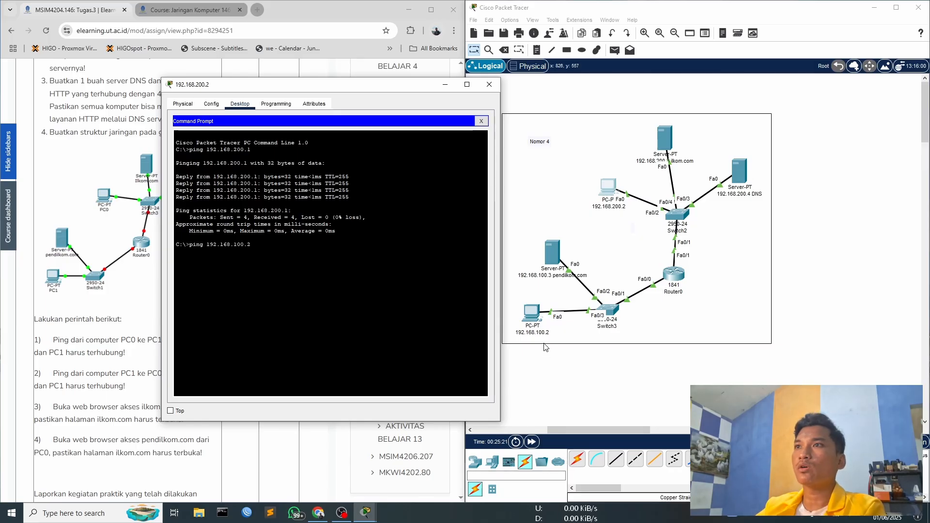
key(Return)
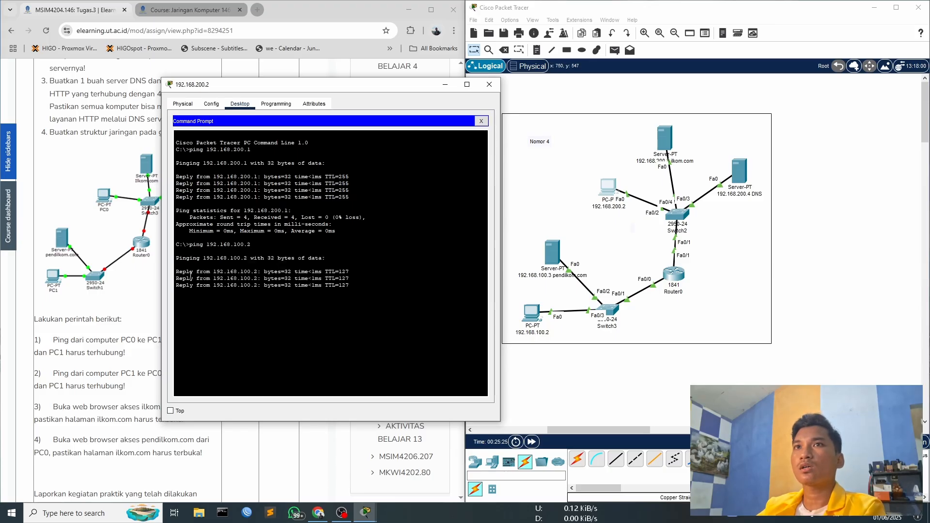
- Examine the reply lines of the ping to 192.168.100.2 and close the PC's configuration
drag(177, 272, 350, 292)
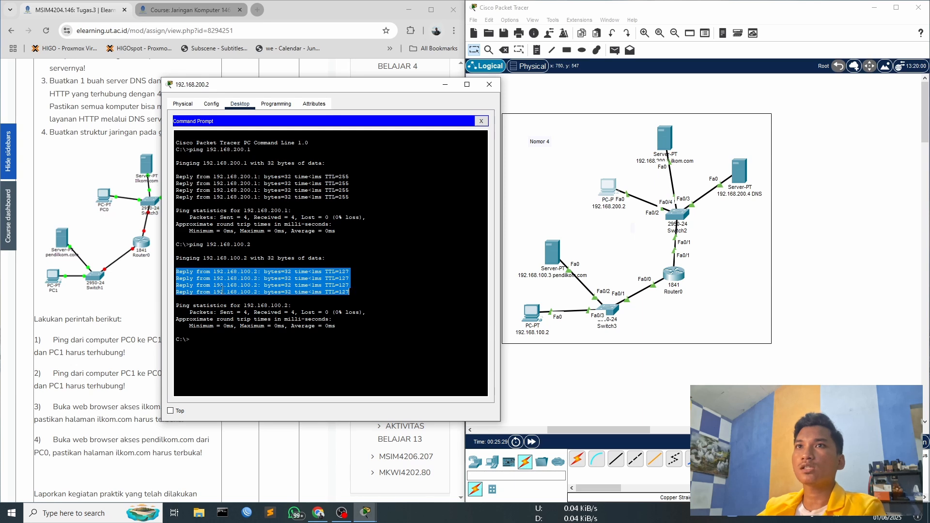
click(366, 234)
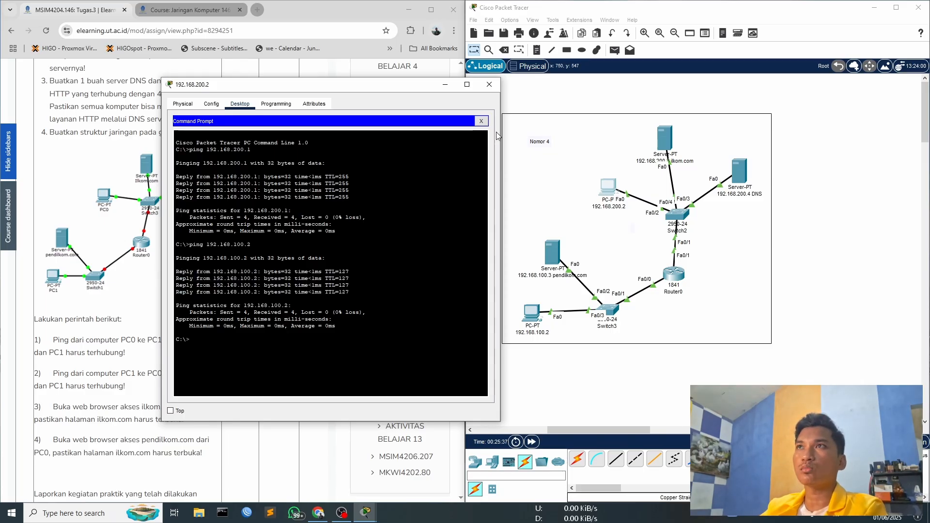
click(490, 88)
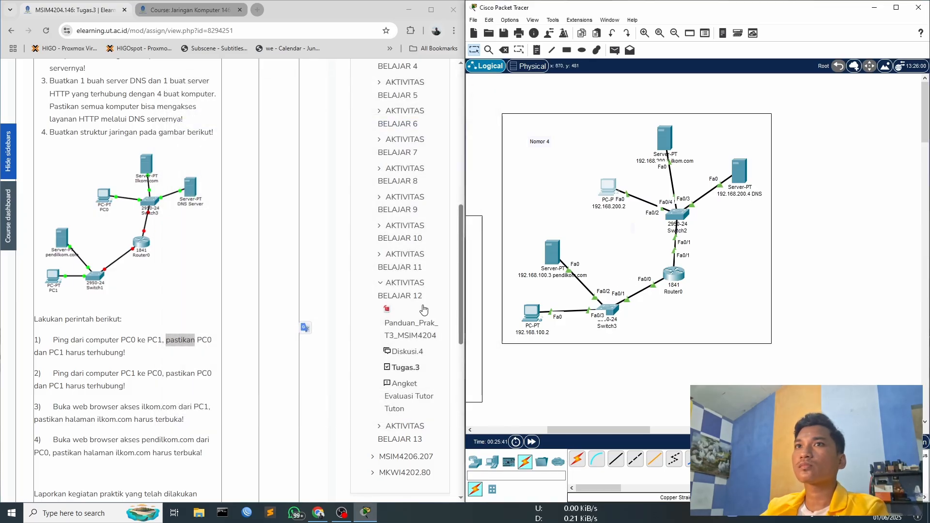
- Highlight task 3 of the assignment, about opening ilkom.com in a web browser from PC1
scroll(160, 385, down, 1)
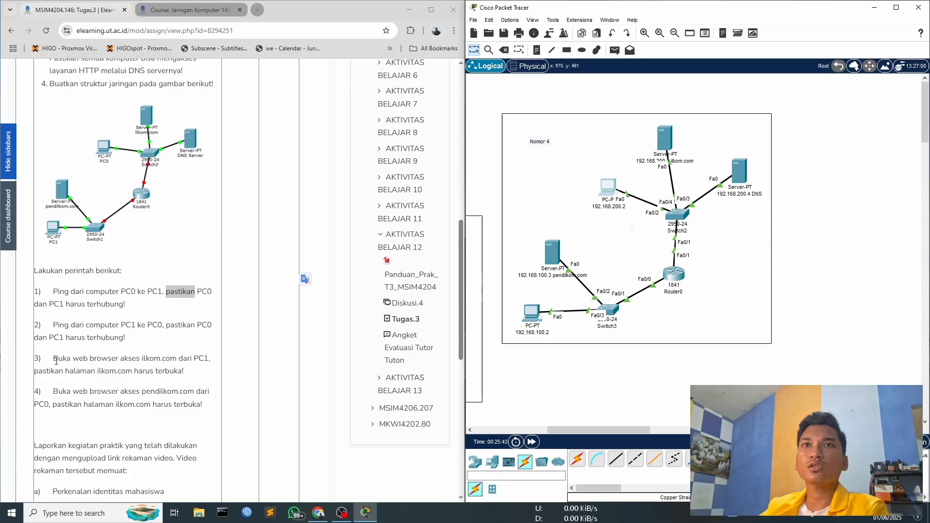
drag(54, 359, 182, 372)
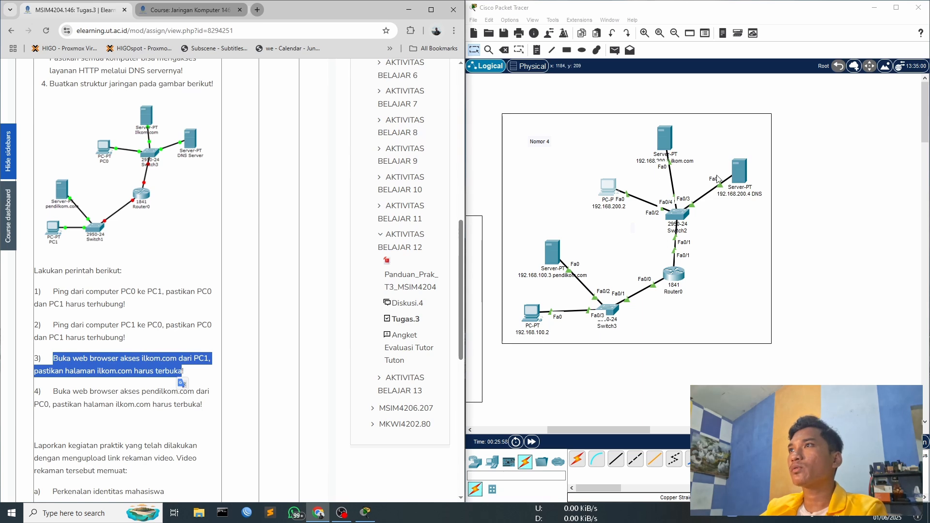
- Turn off the HTTP and HTTPS services on the 192.168.200.4 DNS server
click(742, 174)
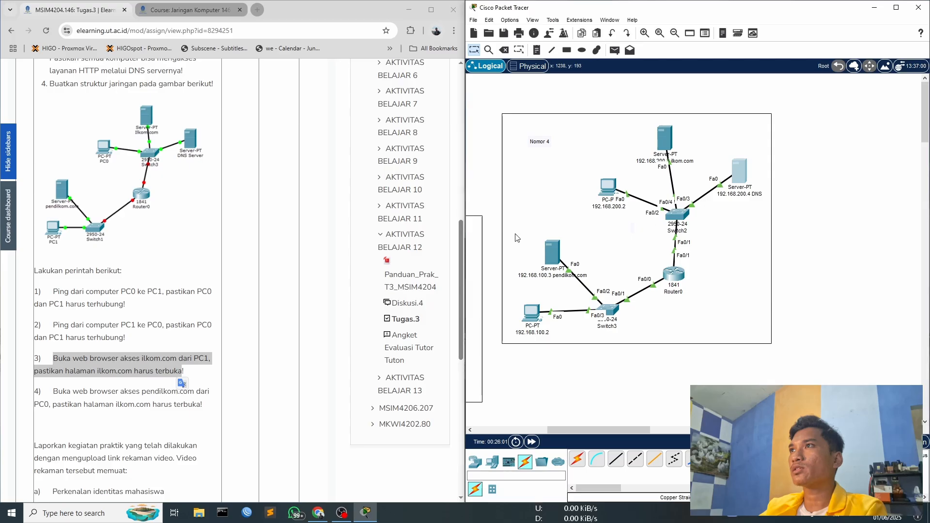
drag(422, 113, 582, 164)
click(528, 208)
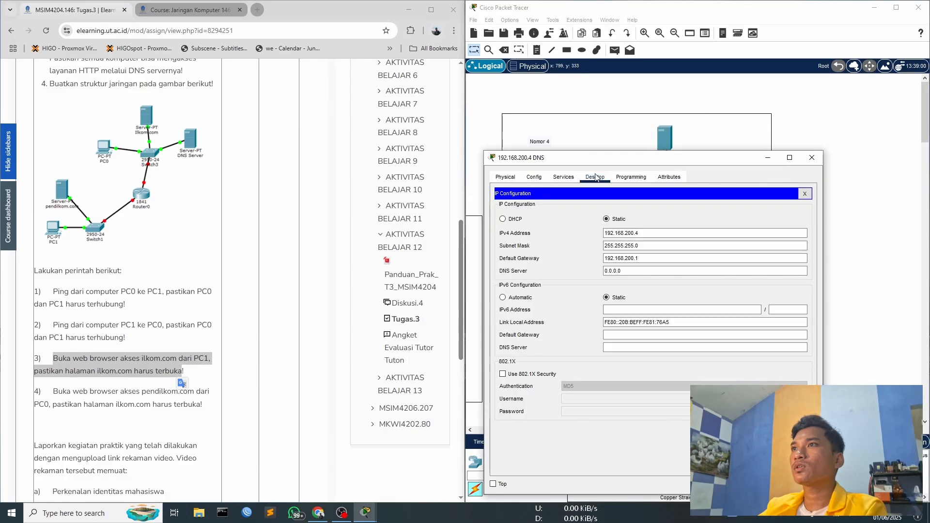
click(533, 177)
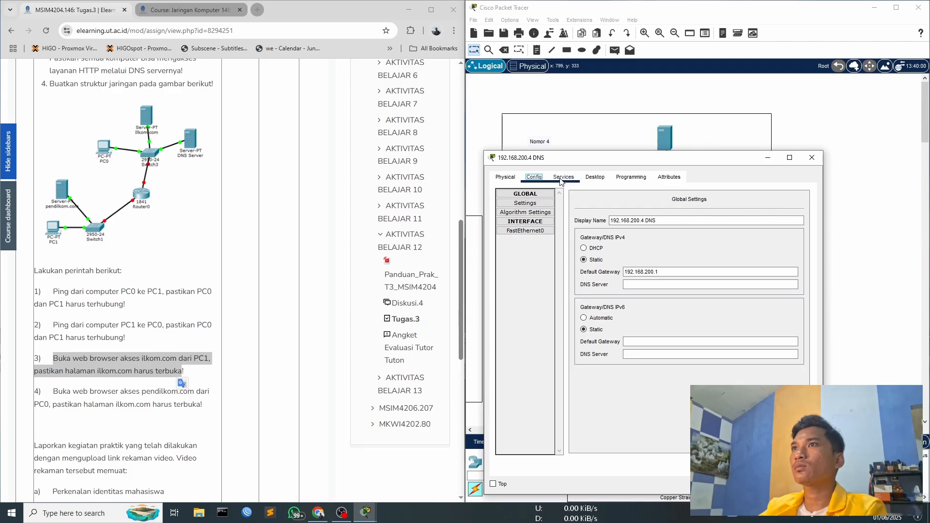
click(561, 178)
click(626, 224)
click(757, 224)
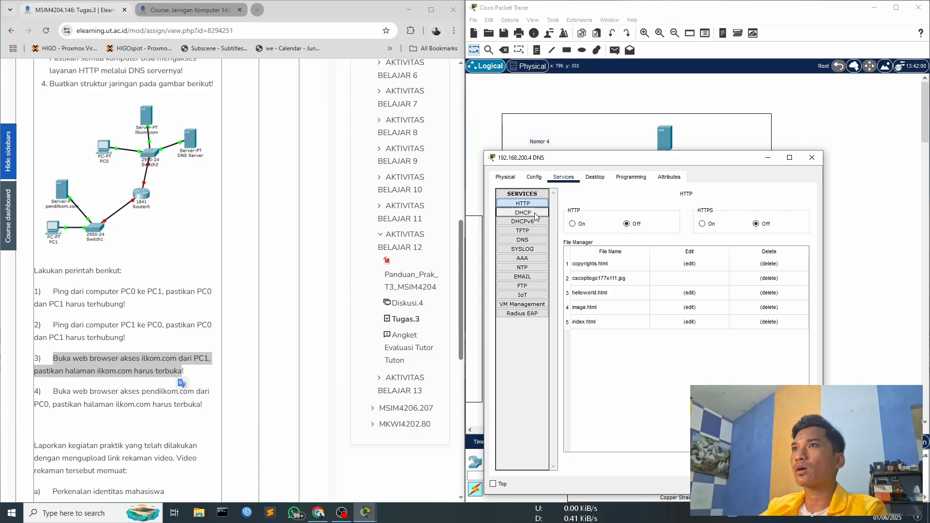
- Go through the remaining services of the 192.168.200.4 DNS server and make sure TFTP, Syslog, SMTP and POP3 are off
click(537, 213)
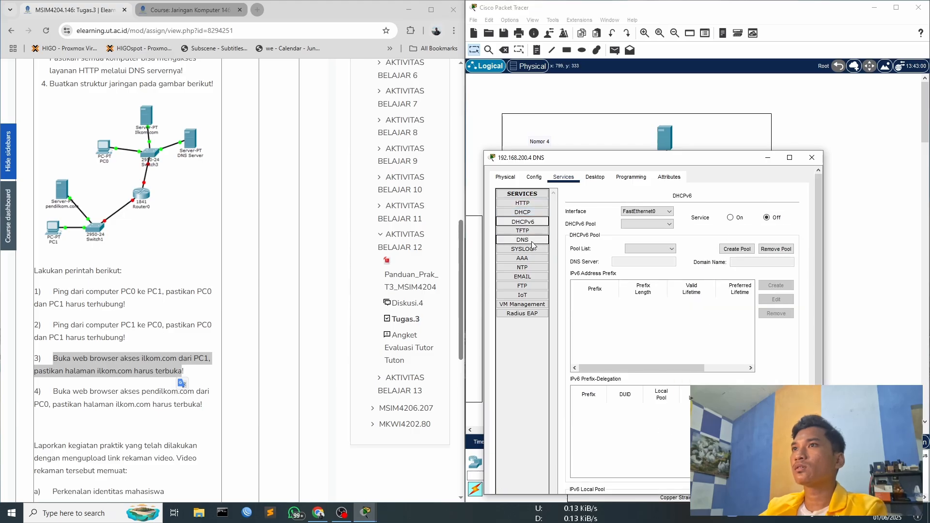
click(532, 231)
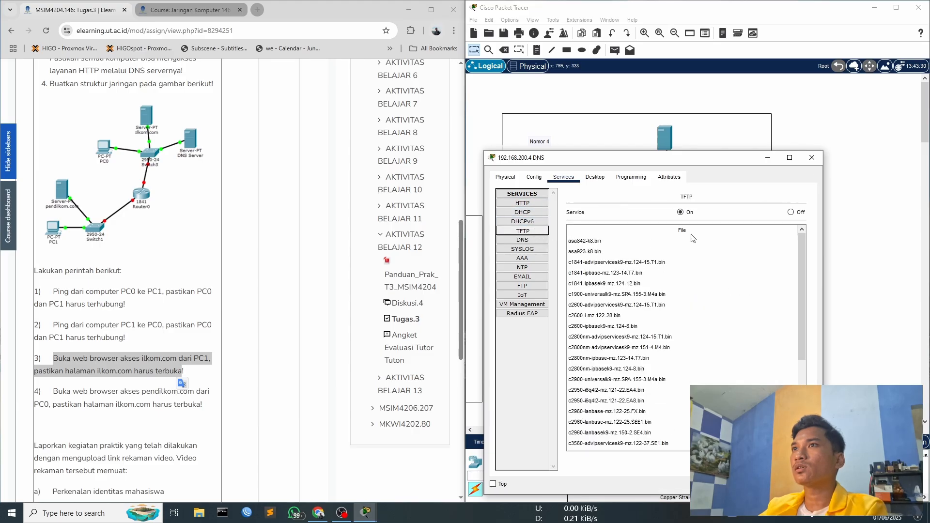
click(533, 249)
key(Down)
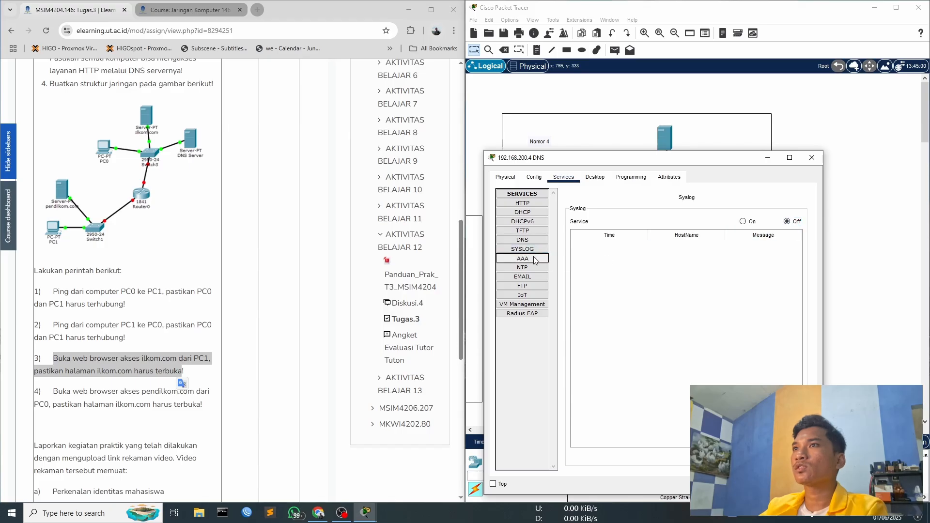
key(Down)
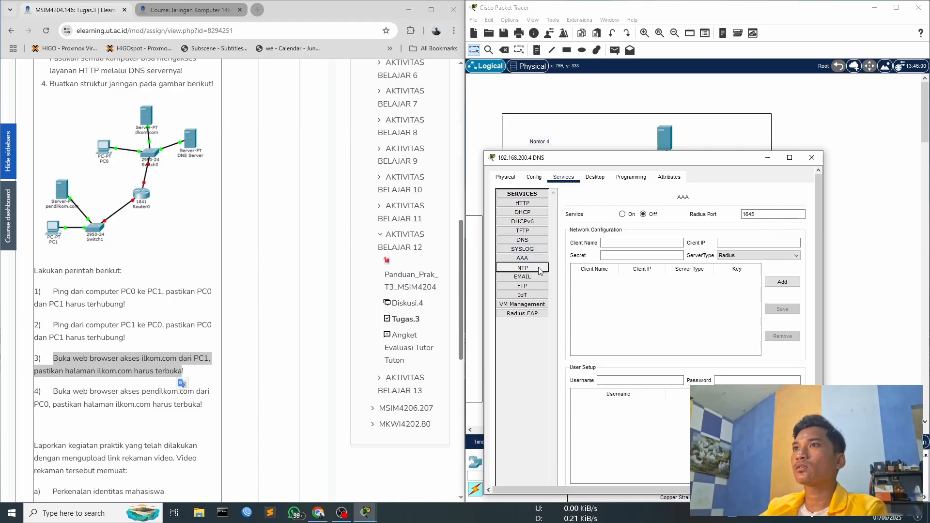
click(529, 280)
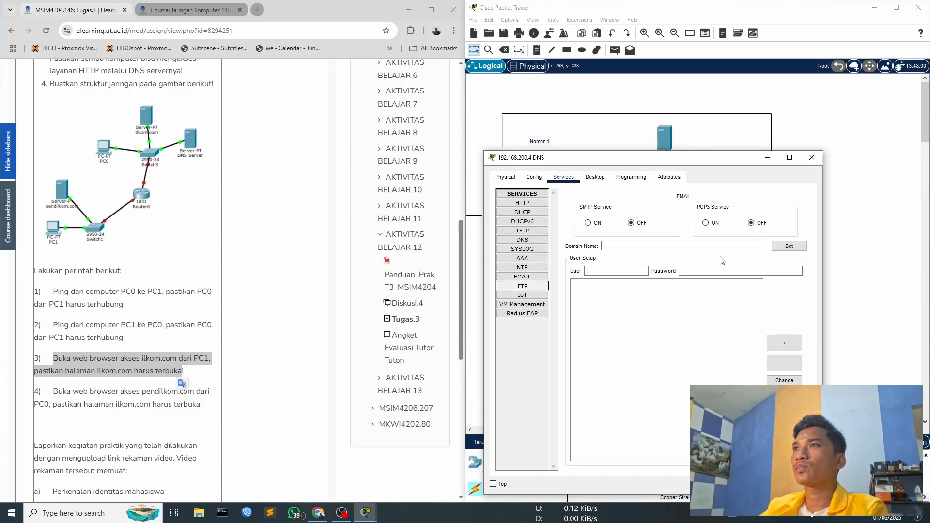
click(532, 286)
click(542, 294)
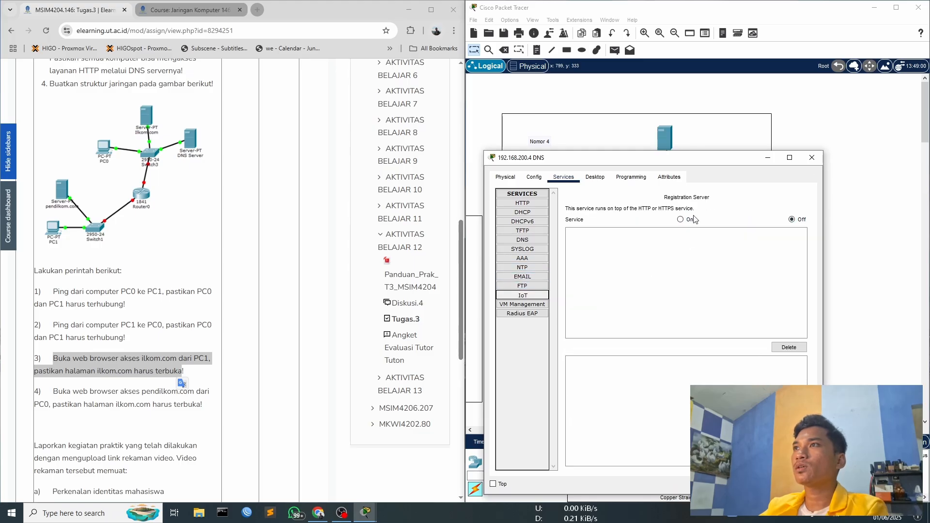
click(530, 304)
key(Down)
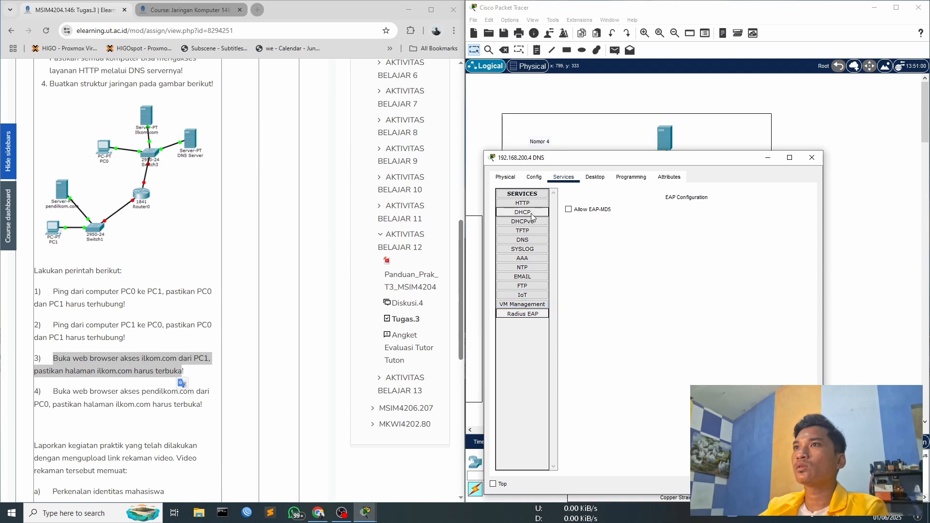
- Turn on the DNS service and add an A record that maps ilkom.com to 192.168.200.3
click(527, 240)
click(650, 212)
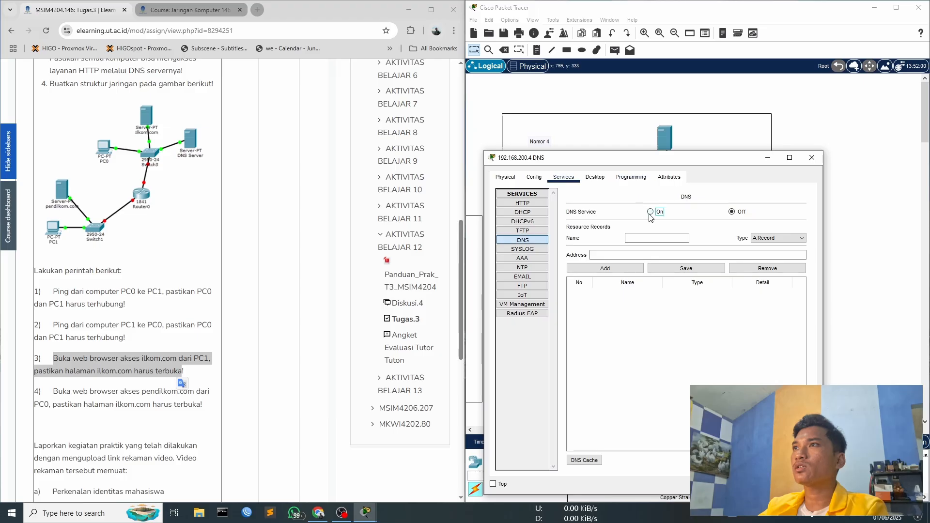
drag(662, 164, 698, 210)
click(678, 284)
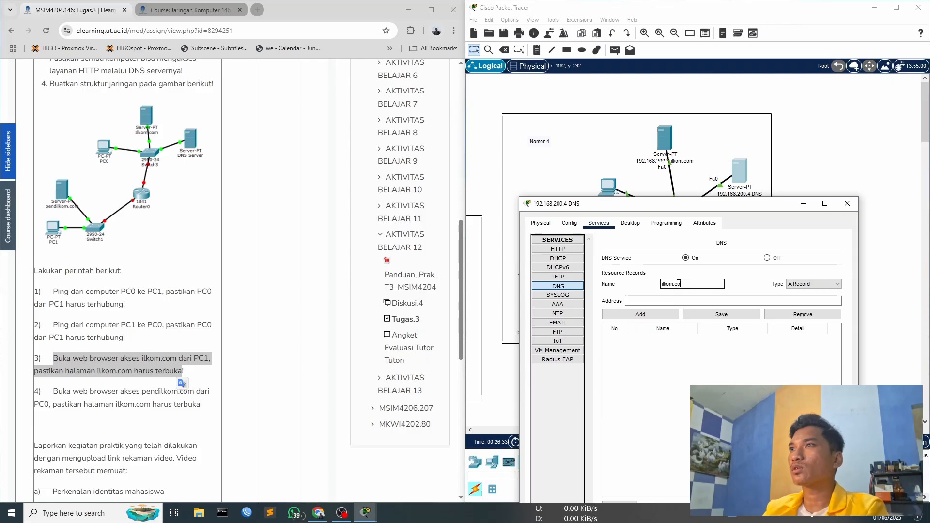
text(ilkom.com)
click(643, 300)
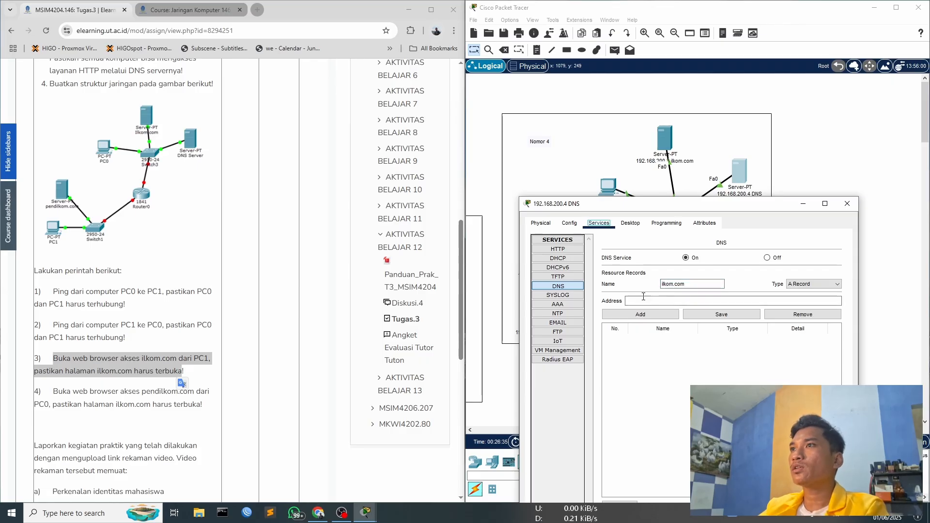
text(192.168.200.)
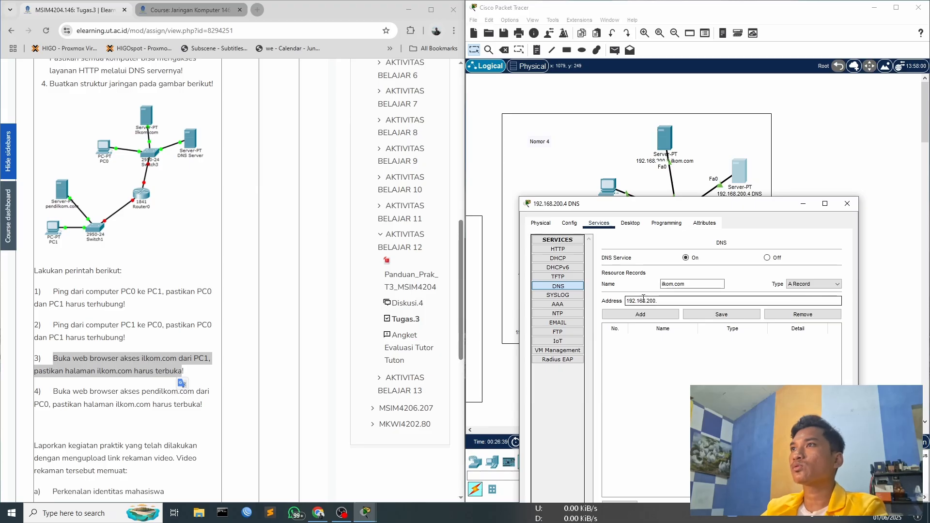
text(3)
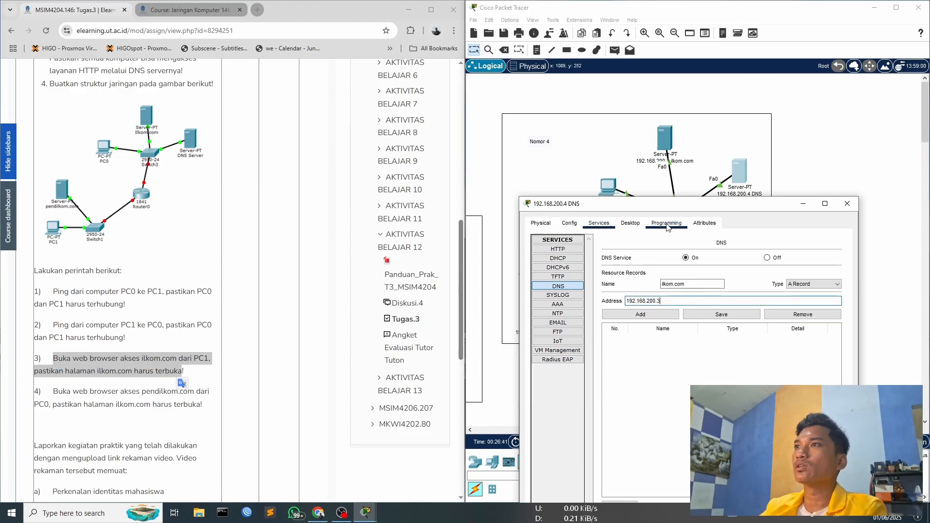
click(654, 315)
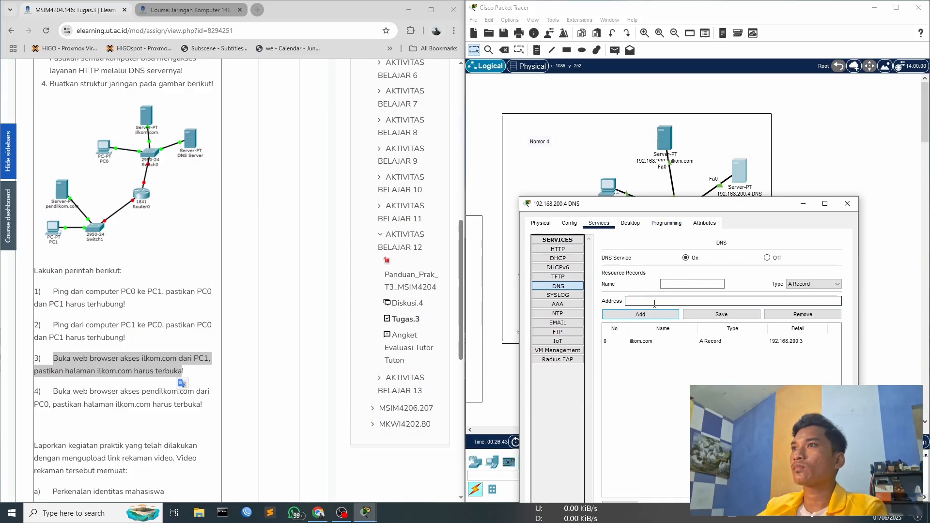
- Add an A record that maps pendilkom.com to 192.168.100.3 and close the DNS server's configuration
drag(649, 207, 783, 111)
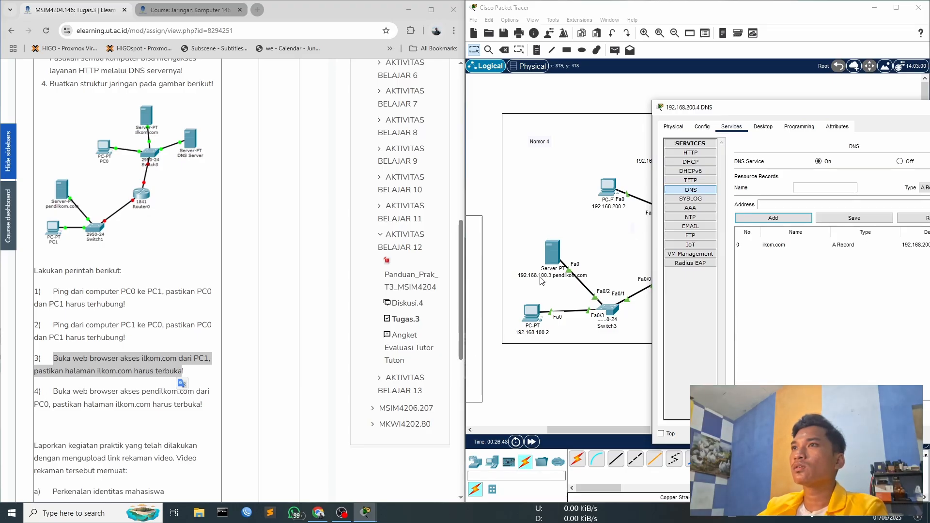
drag(775, 111, 707, 130)
click(755, 205)
text(pendilkom.com)
key(Tab)
key(Tab)
text(1)
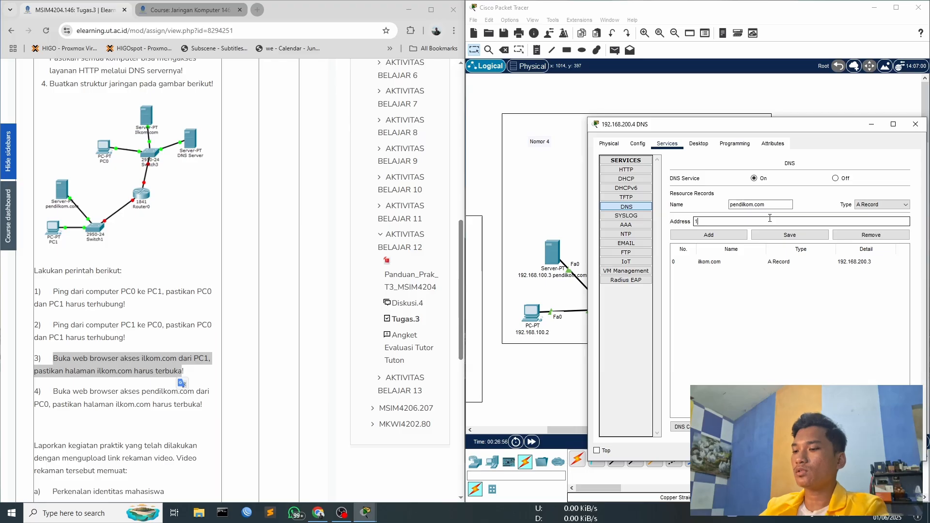
text(92.168.100.3)
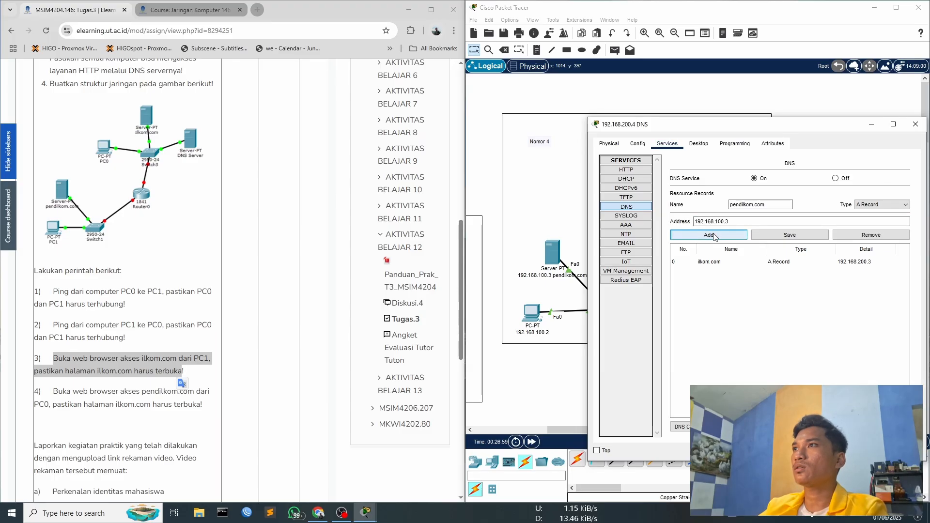
click(709, 235)
drag(727, 124, 586, 135)
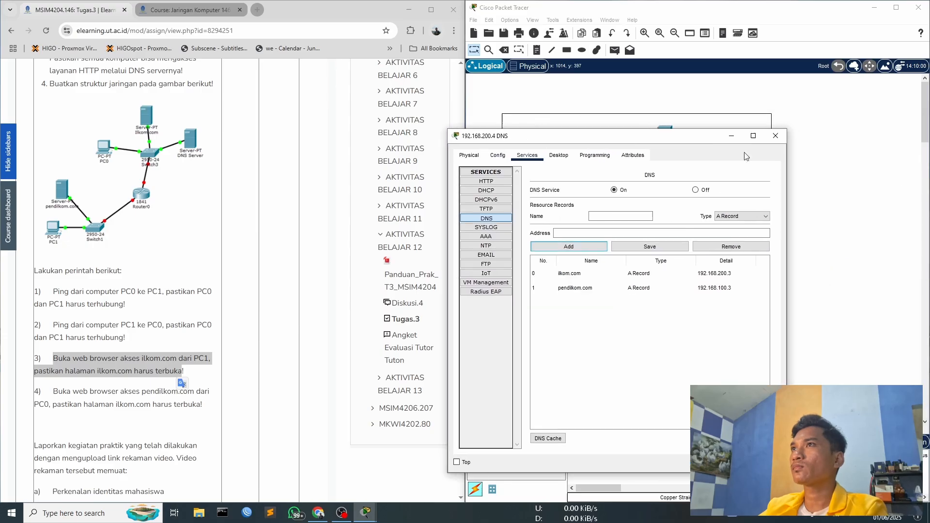
click(775, 136)
click(661, 228)
click(749, 251)
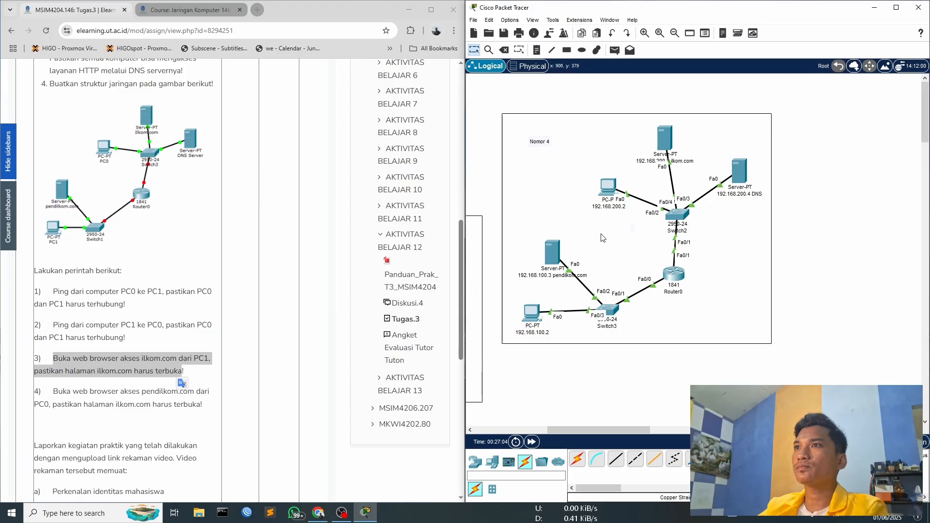
- In the IP configuration of the PC named 192.168.200.2, point the IPv4 DNS server at the 192.168.200.4 DNS server and close the PC's configuration
click(610, 189)
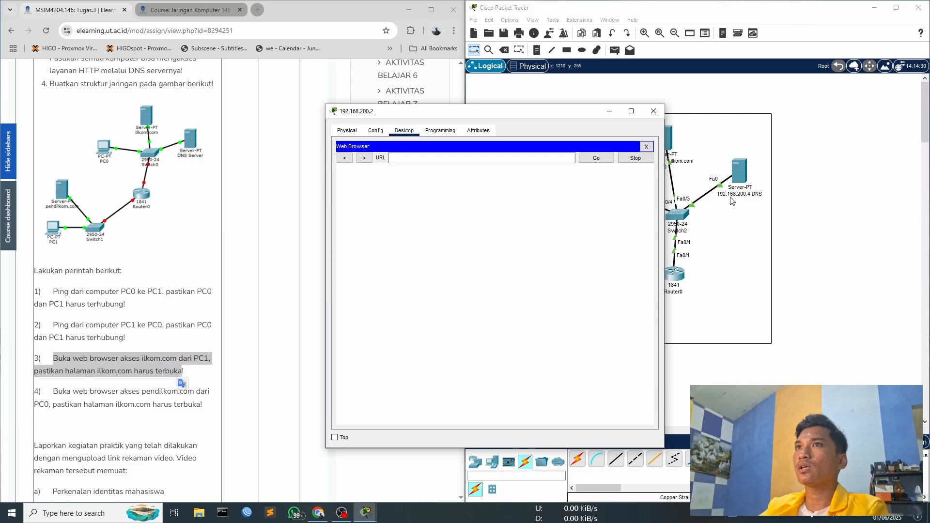
click(649, 148)
click(366, 170)
click(517, 235)
double_click(517, 235)
text(192.168.200.4)
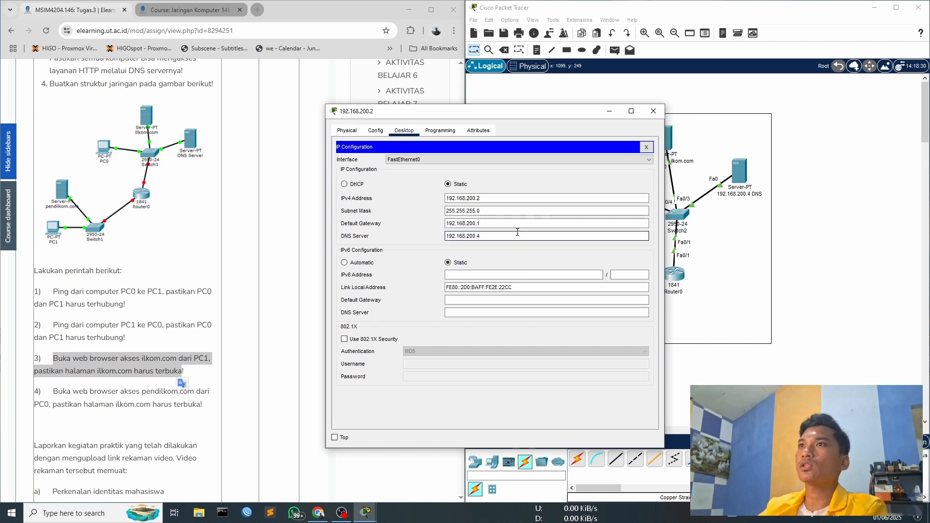
click(646, 147)
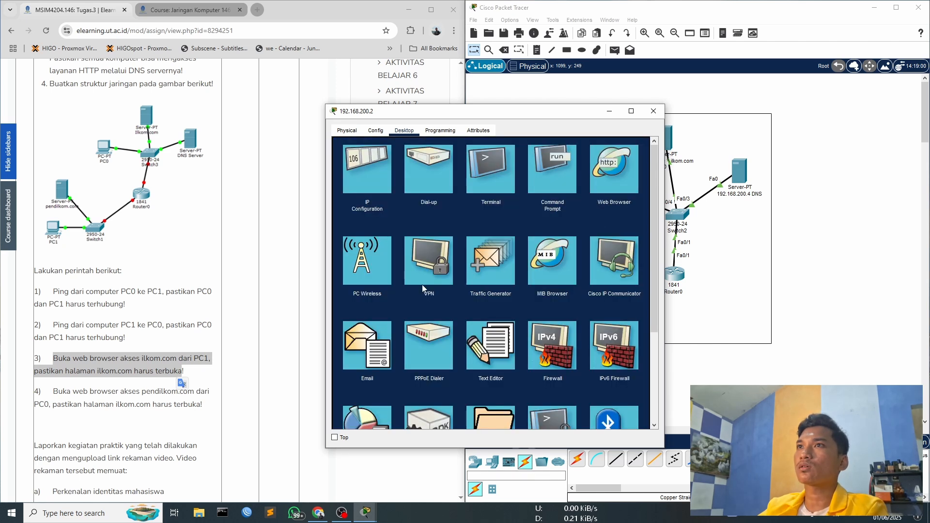
click(654, 112)
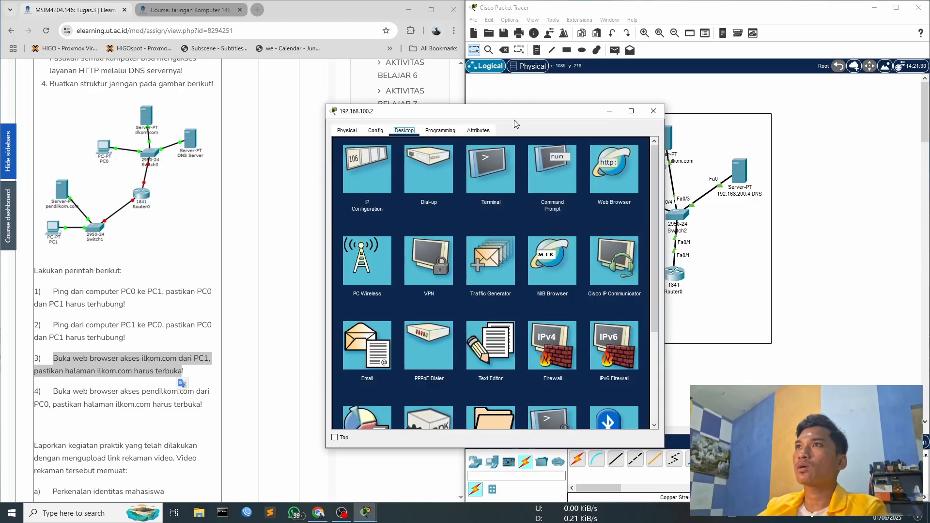
- Set the IPv4 DNS server of the PC named 192.168.100.2 to 192.168.200.4 and close its configuration
drag(513, 120, 438, 98)
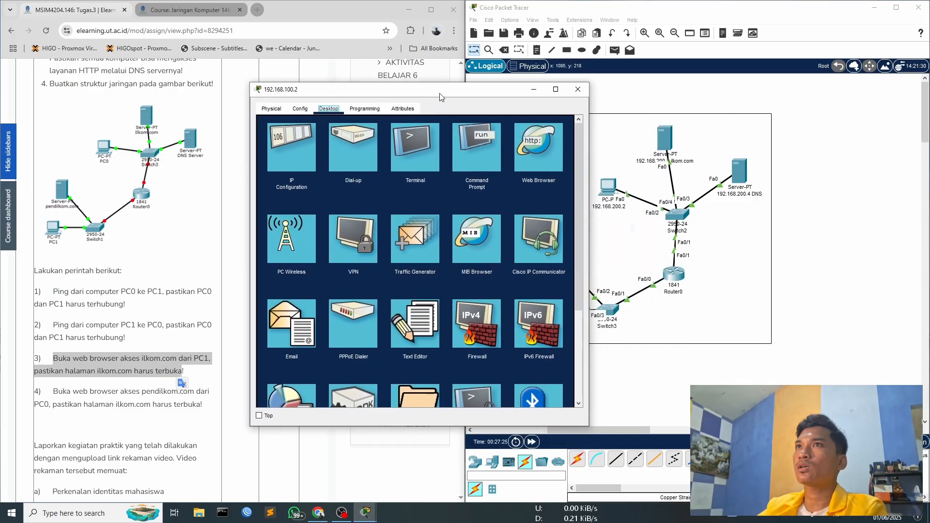
click(287, 149)
double_click(461, 214)
text(192.168.)
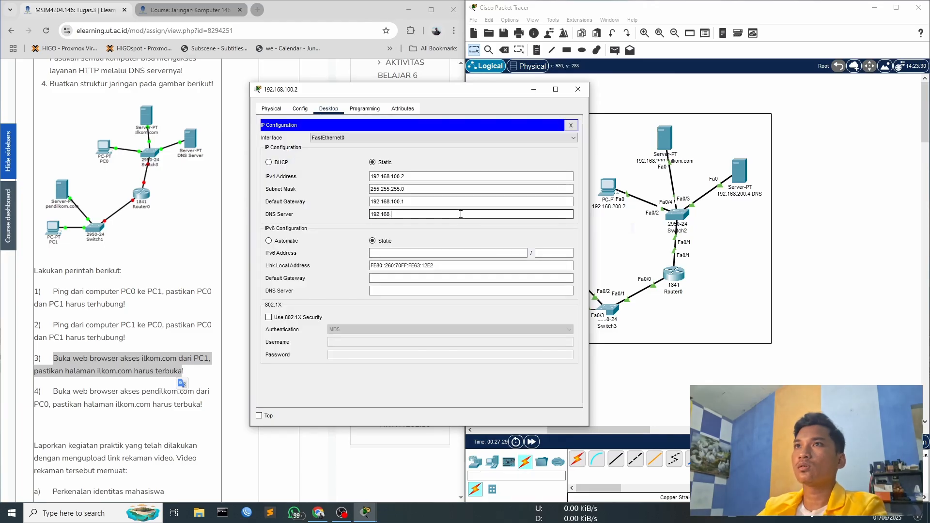
text(200.4)
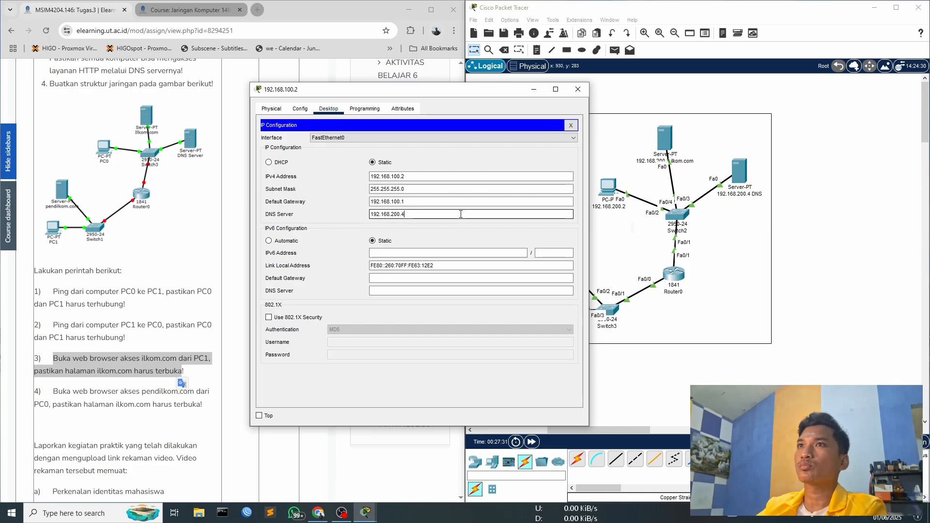
click(570, 124)
drag(429, 96, 589, 127)
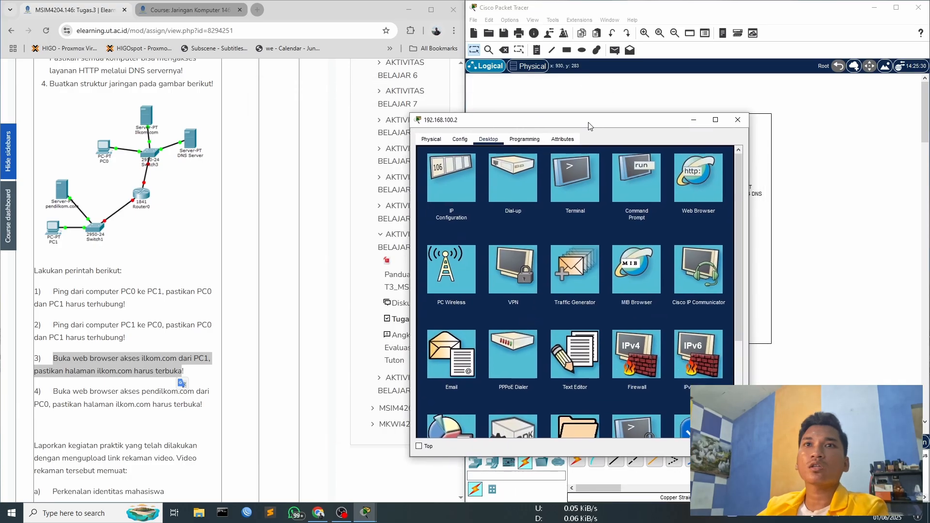
click(738, 120)
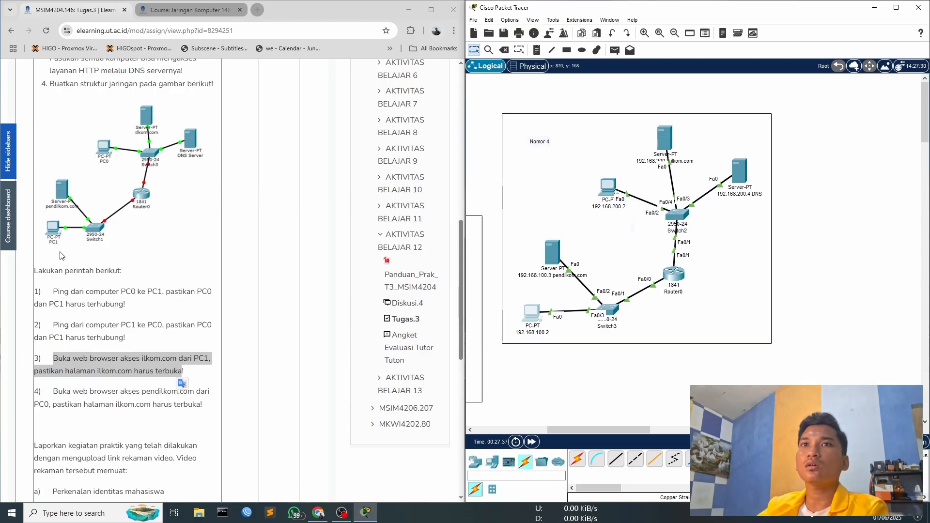
click(531, 306)
click(611, 168)
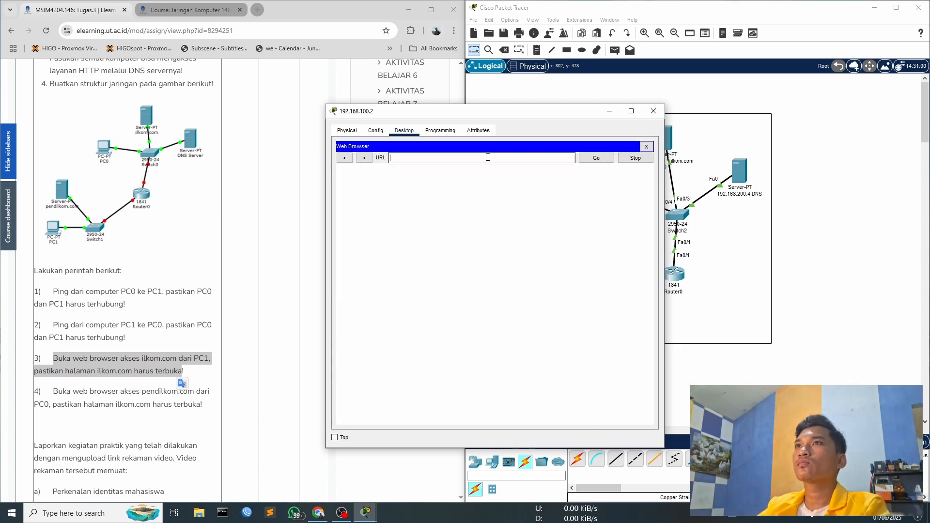
drag(503, 115, 612, 101)
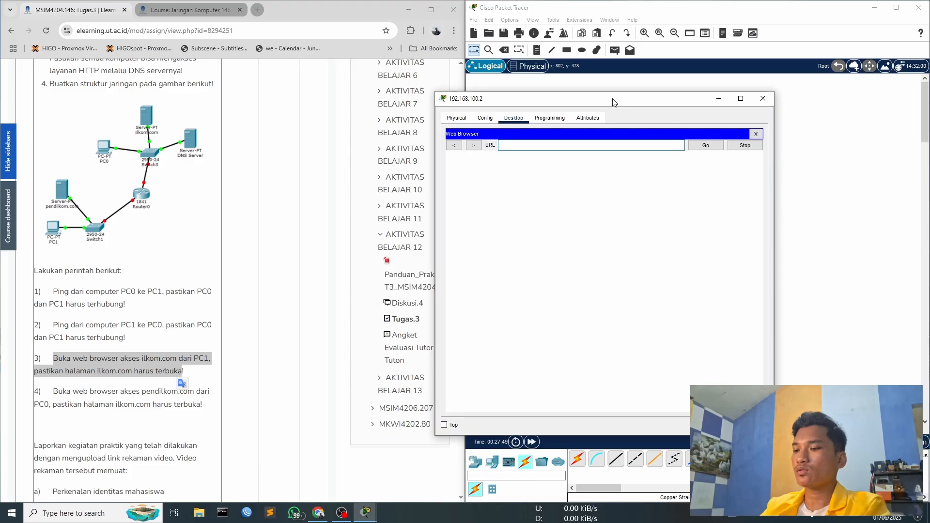
text(http://ilkom.com)
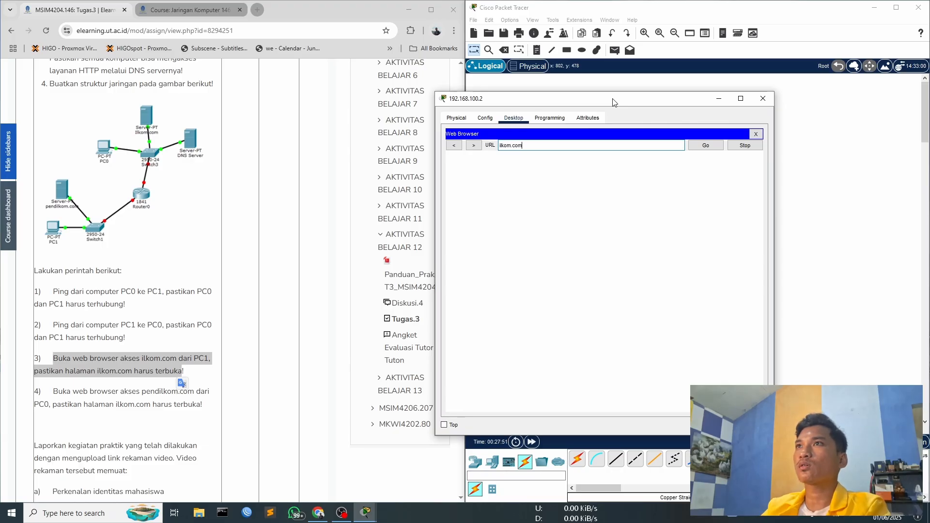
drag(612, 102, 336, 86)
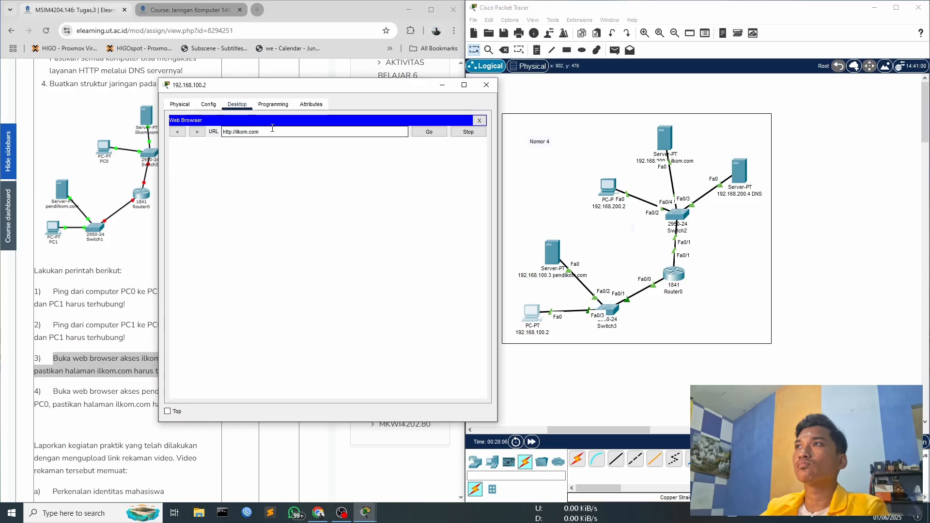
mouse_move(300, 85)
mouse_down()
mouse_move(363, 96)
mouse_move(326, 102)
mouse_move(290, 92)
mouse_up()
drag(404, 91, 372, 85)
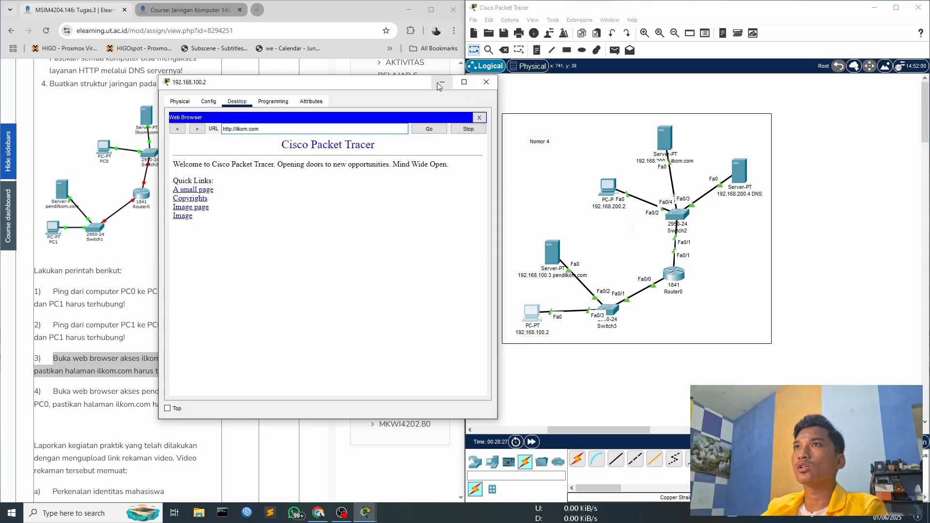
drag(414, 86, 412, 77)
drag(264, 121, 203, 172)
drag(278, 77, 372, 73)
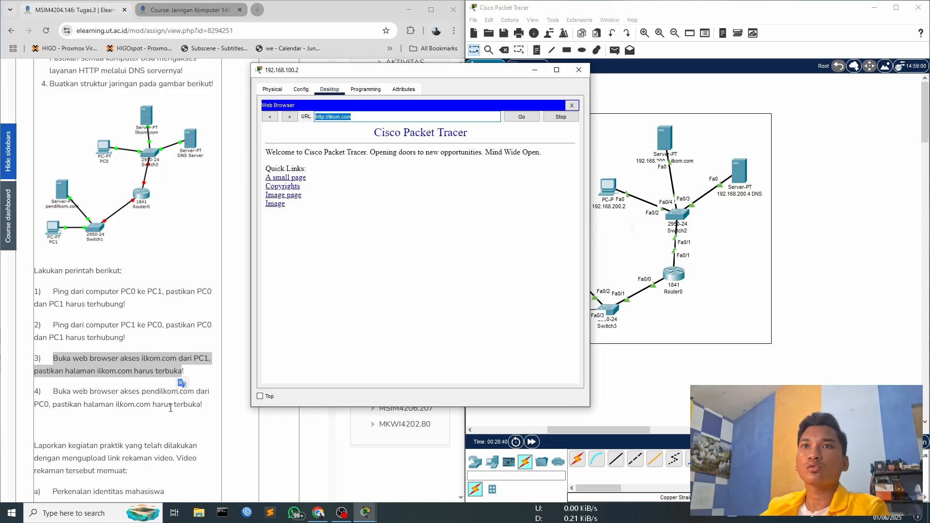
click(578, 70)
click(609, 189)
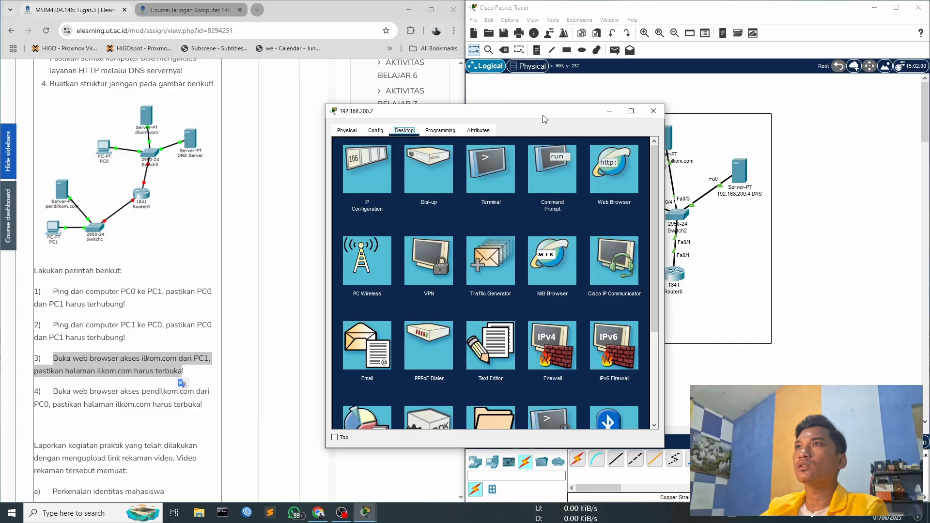
drag(543, 115, 379, 255)
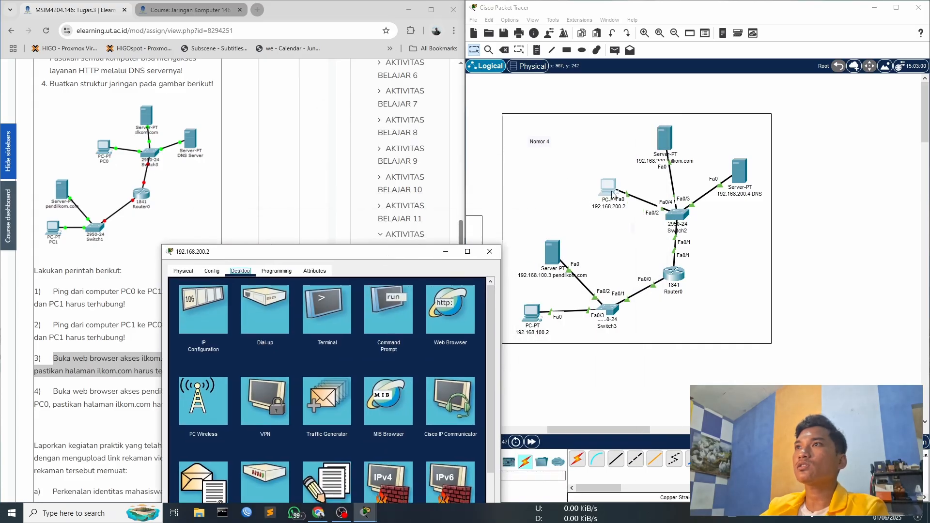
drag(398, 254, 399, 92)
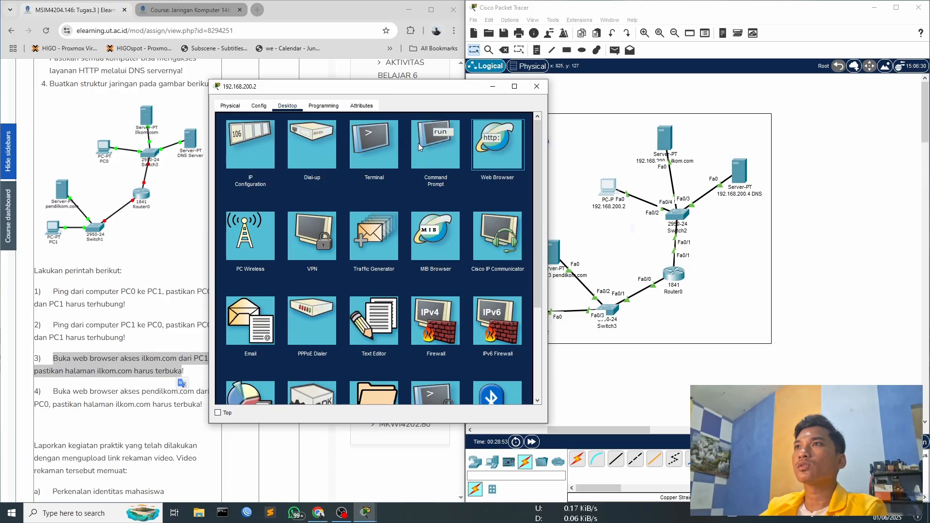
click(523, 125)
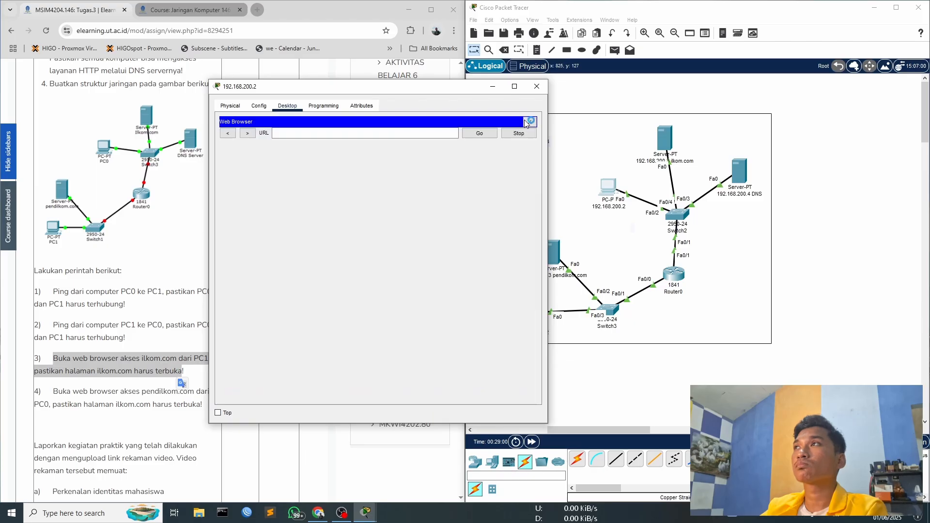
drag(323, 90, 569, 124)
click(534, 167)
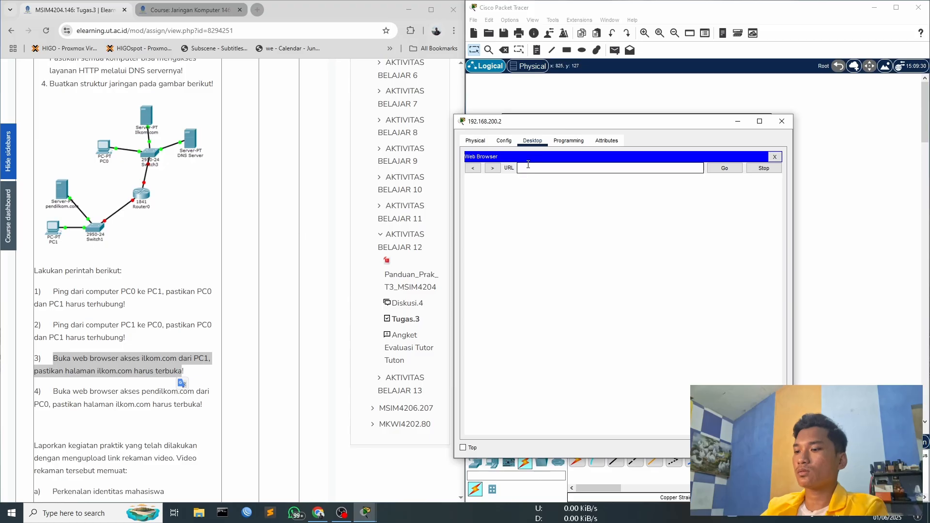
text(pendil,o)
key(BackSpace)
key(BackSpace)
key(BackSpace)
text(.com)
key(Return)
drag(588, 127, 721, 94)
click(704, 135)
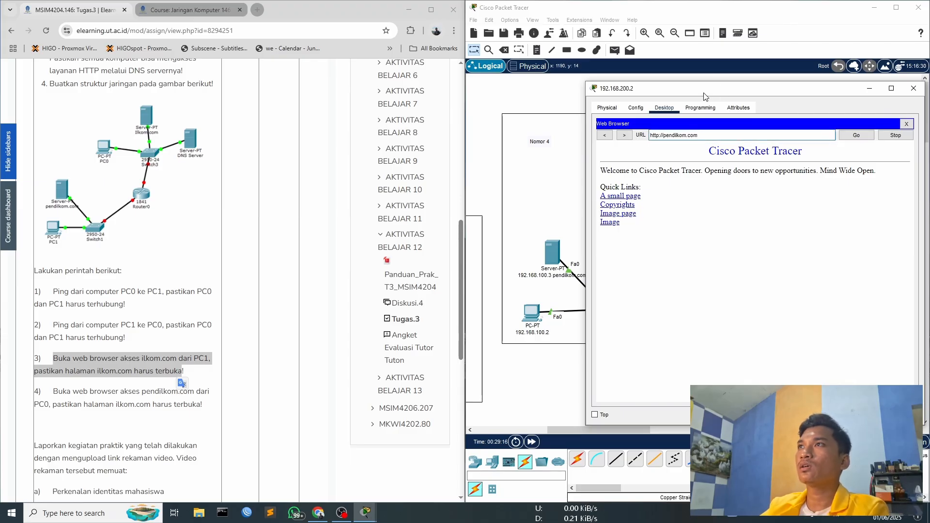
drag(709, 136, 650, 135)
click(686, 136)
text(ilkom)
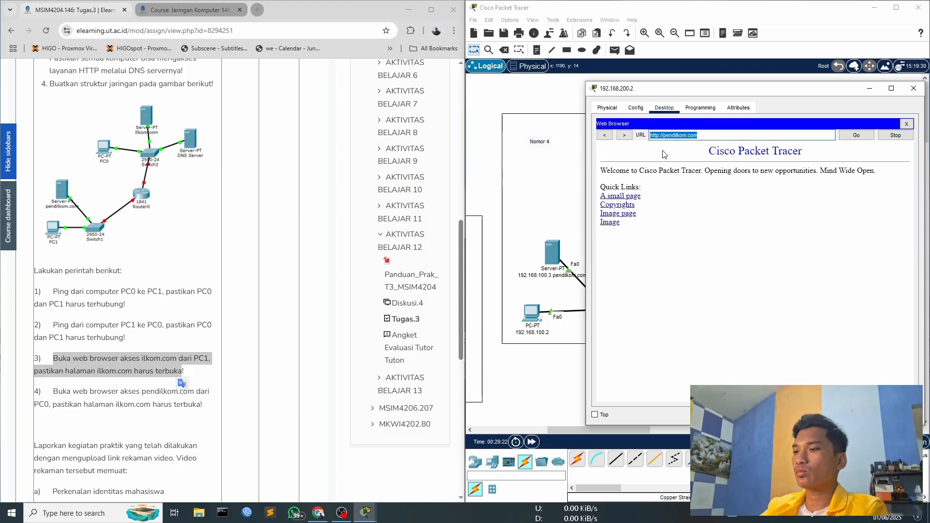
text(.com)
key(Return)
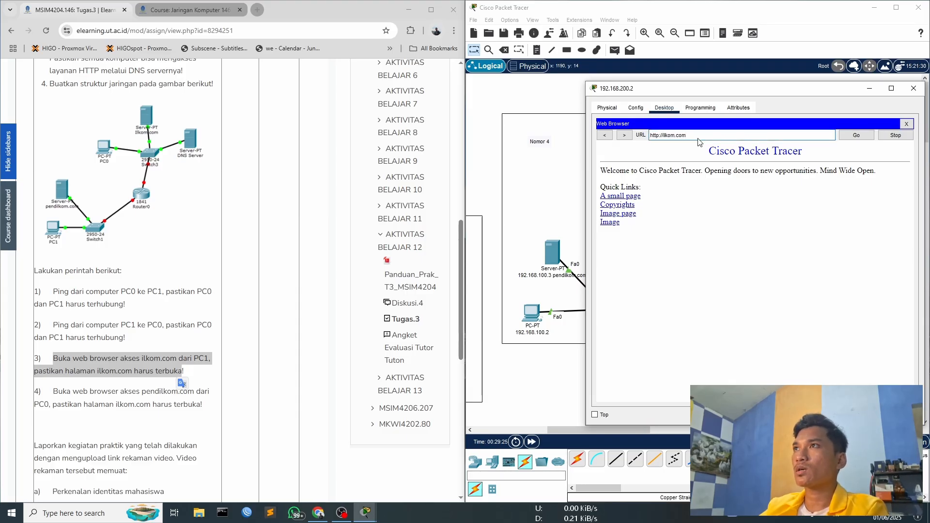
drag(705, 93, 324, 108)
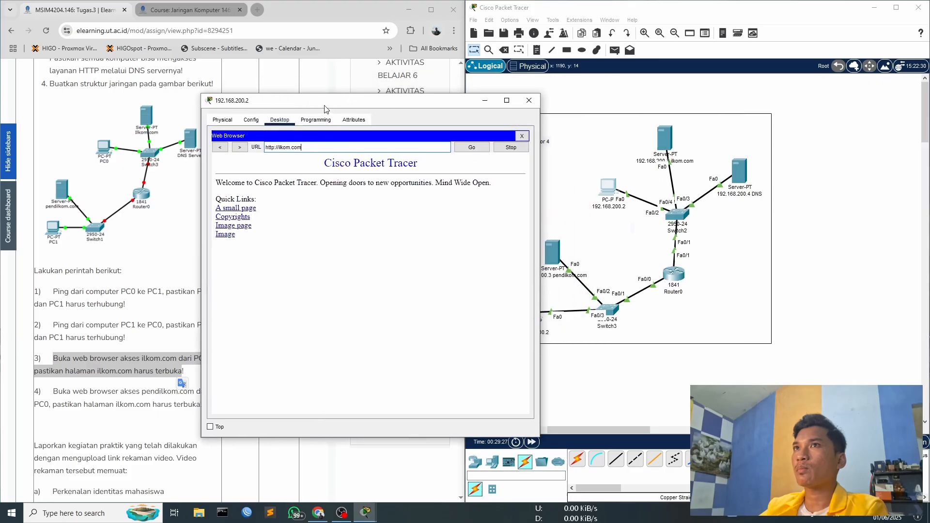
click(522, 136)
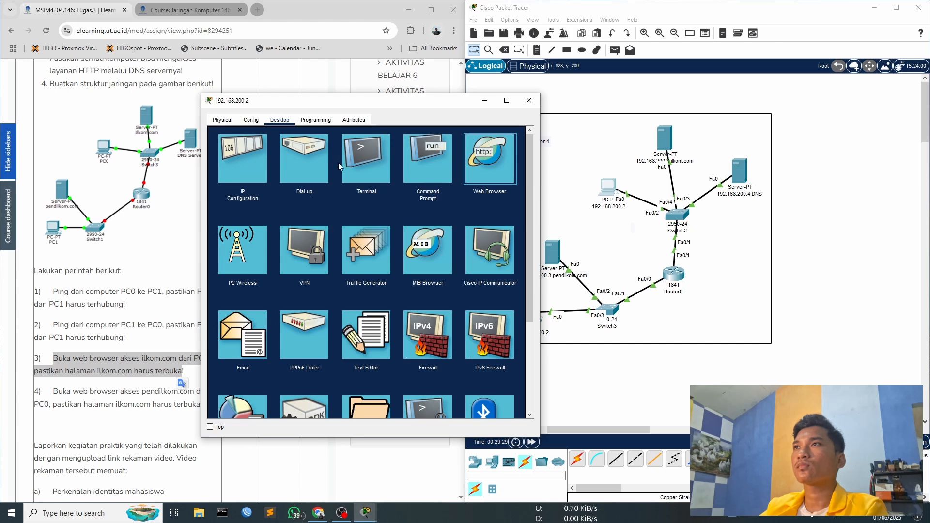
click(331, 148)
text(ilkom.com)
key(Return)
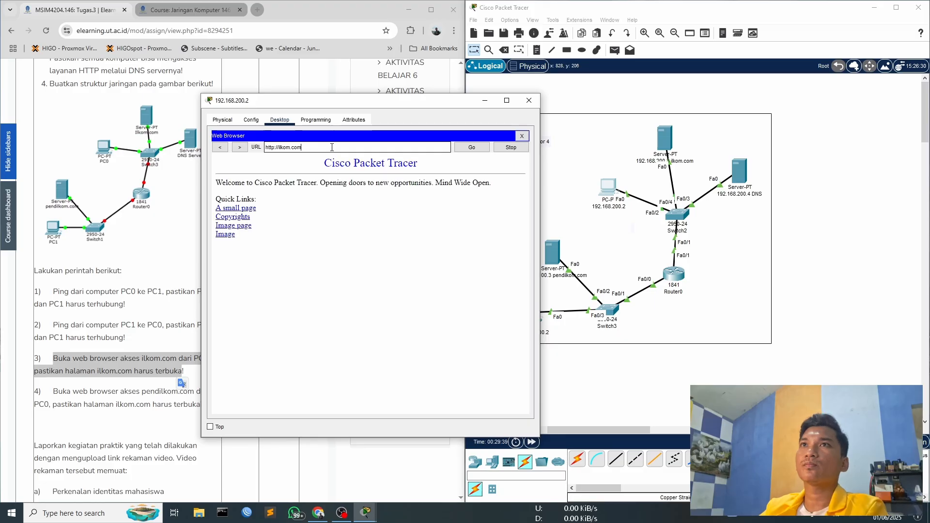
click(528, 101)
mouse_move(608, 427)
mouse_down()
mouse_move(599, 430)
mouse_move(611, 431)
mouse_up()
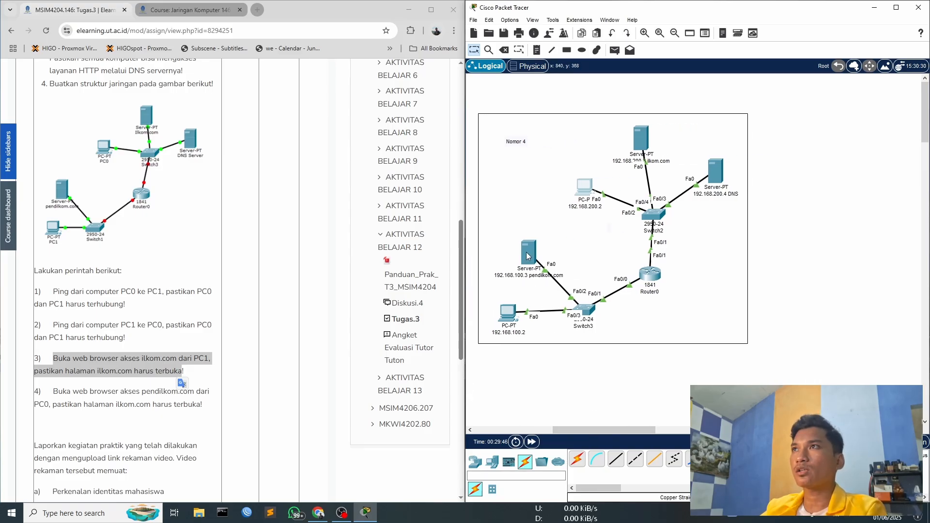
mouse_move(528, 255)
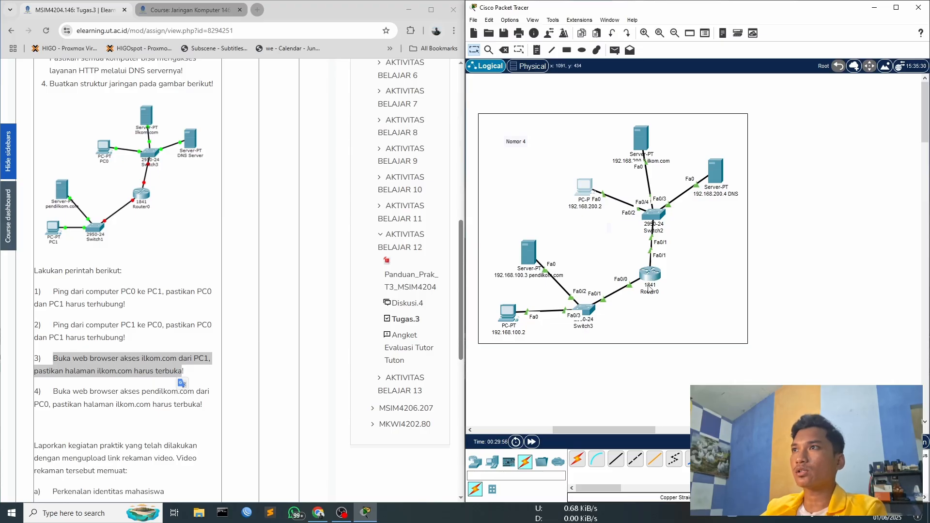
drag(603, 426, 600, 428)
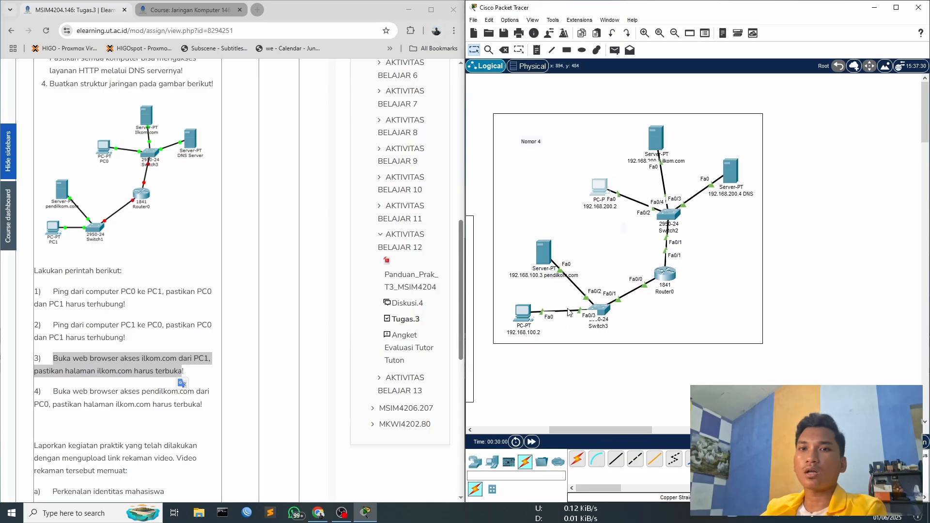